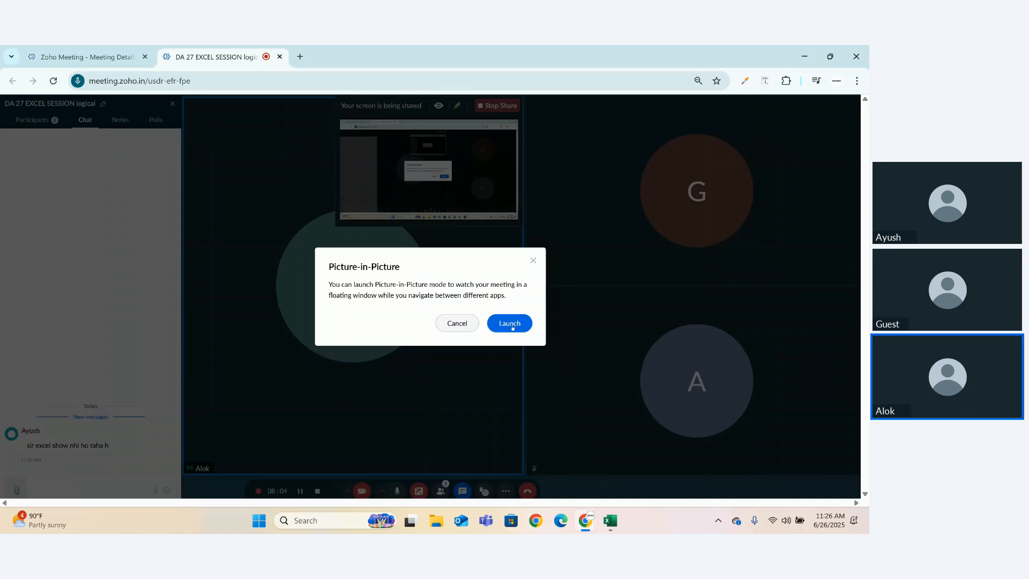
- Launch the meeting's Picture-in-Picture view and switch to the EXCEL 1A workbook in Excel
left_click(509, 324)
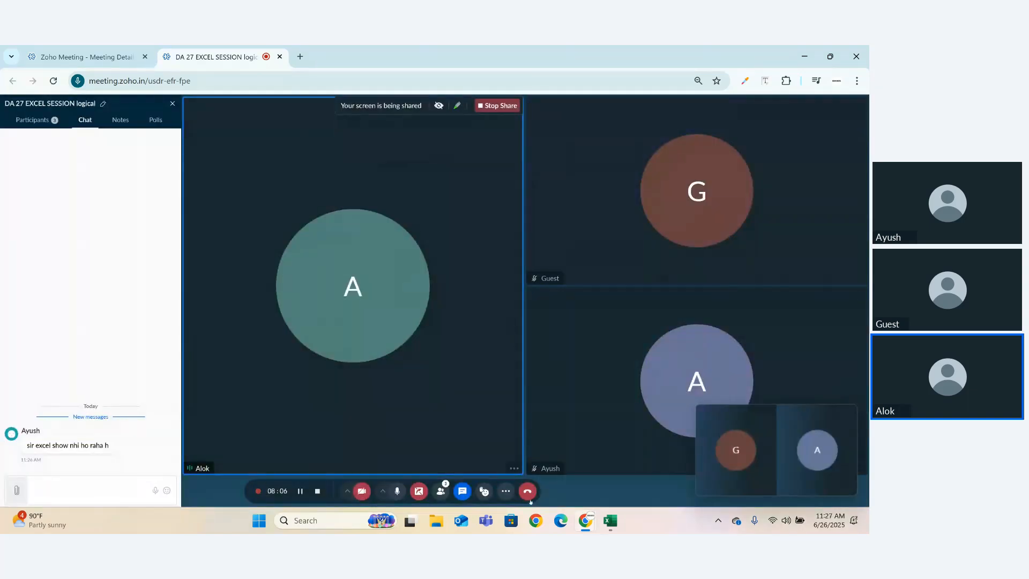
left_click(604, 523)
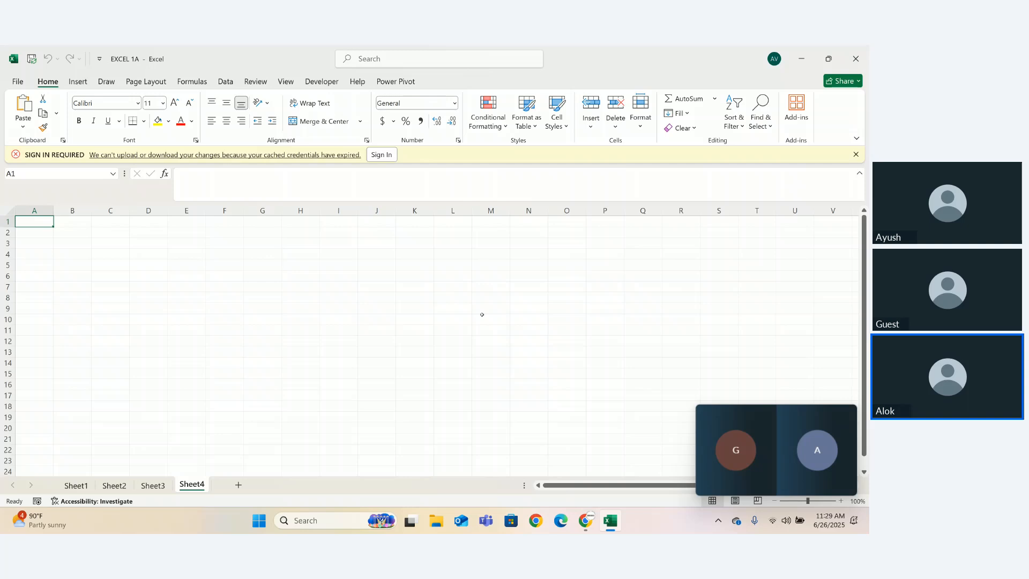
left_click(192, 81)
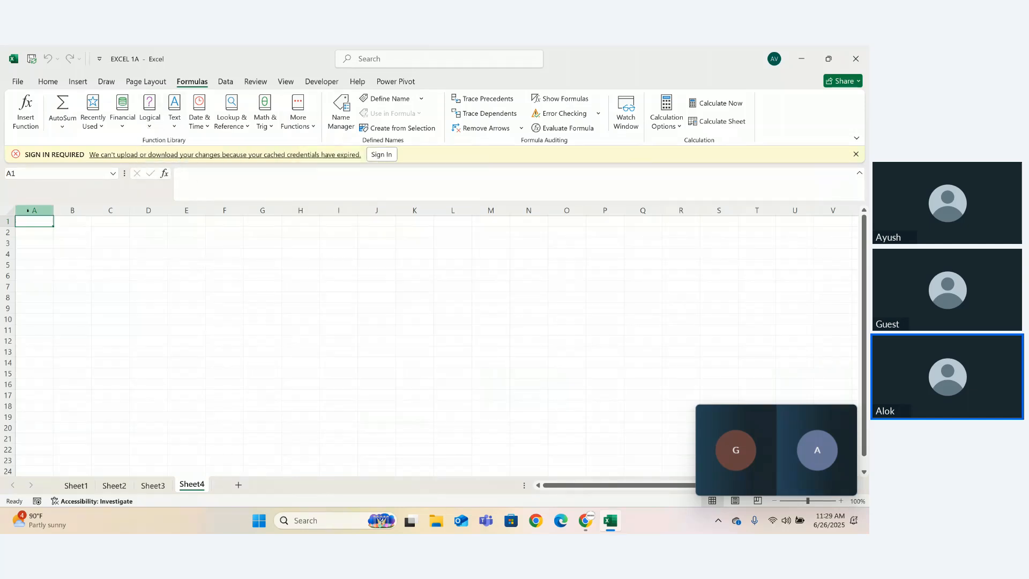
- Merge and center the range A1:E2 on Sheet4
left_click_drag(34, 220, 188, 239)
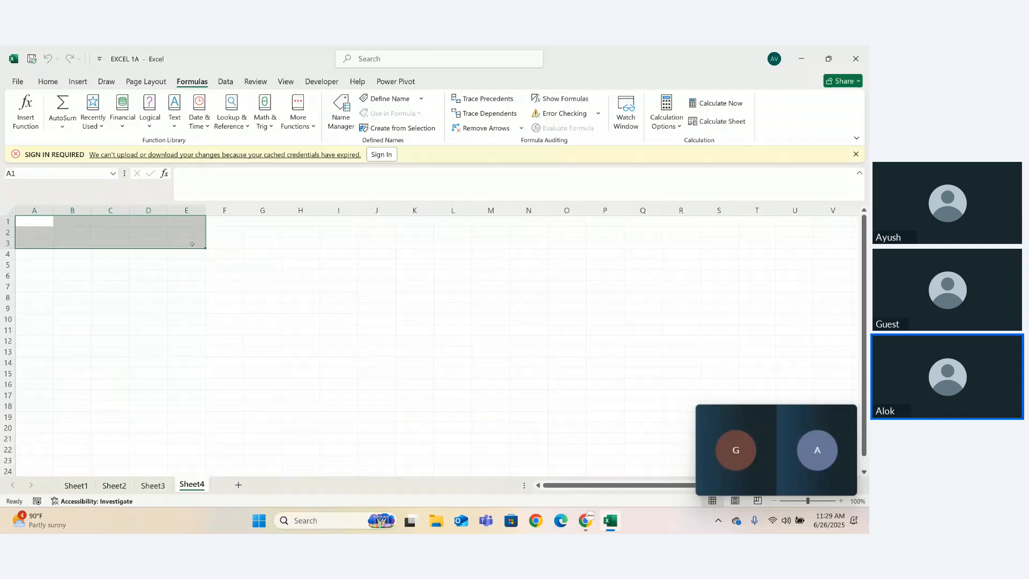
left_click_drag(204, 248, 205, 237)
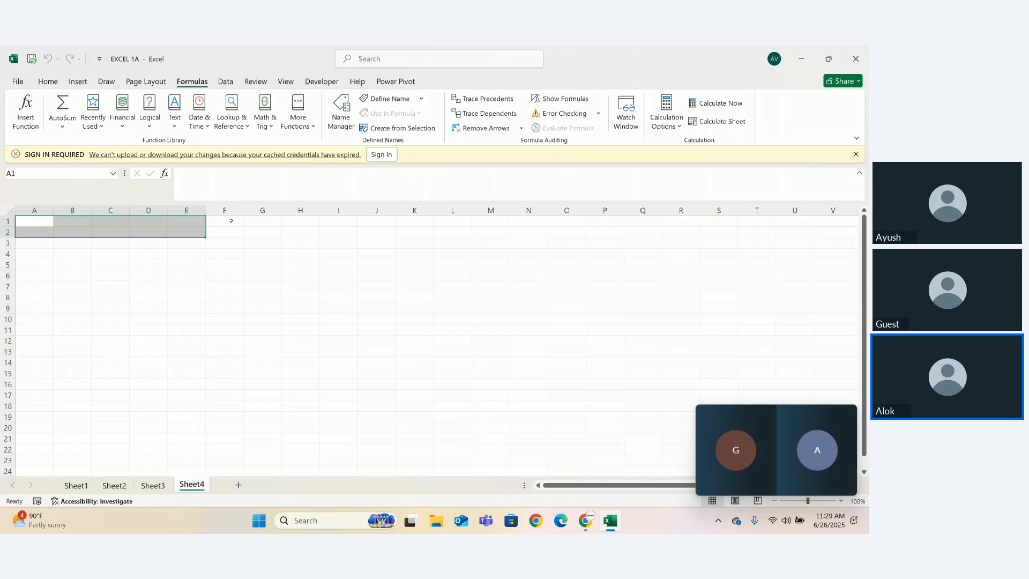
left_click(54, 84)
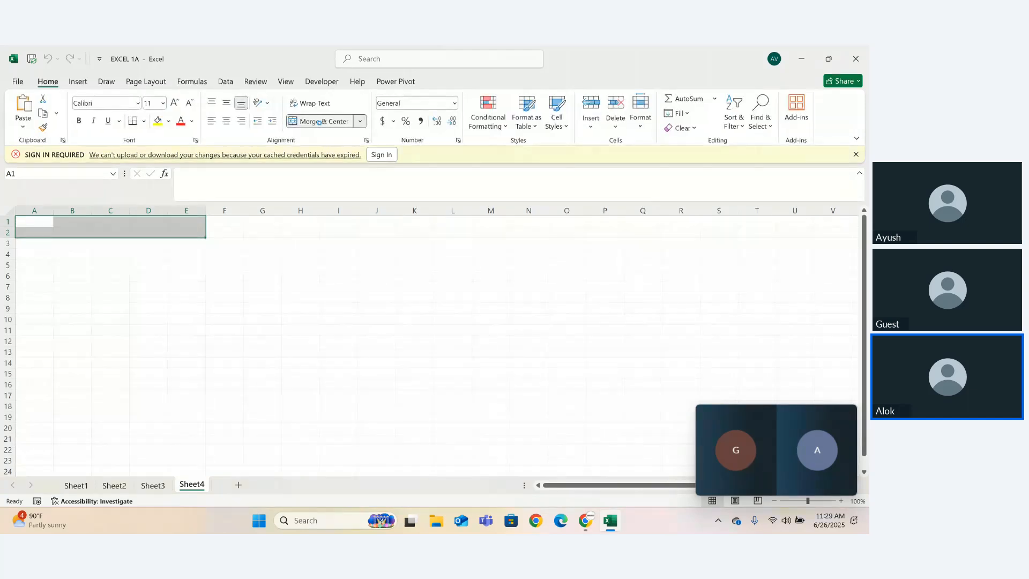
left_click(317, 121)
- Enter the title "Logincal Function" in the merged cell A1
double_click(72, 232)
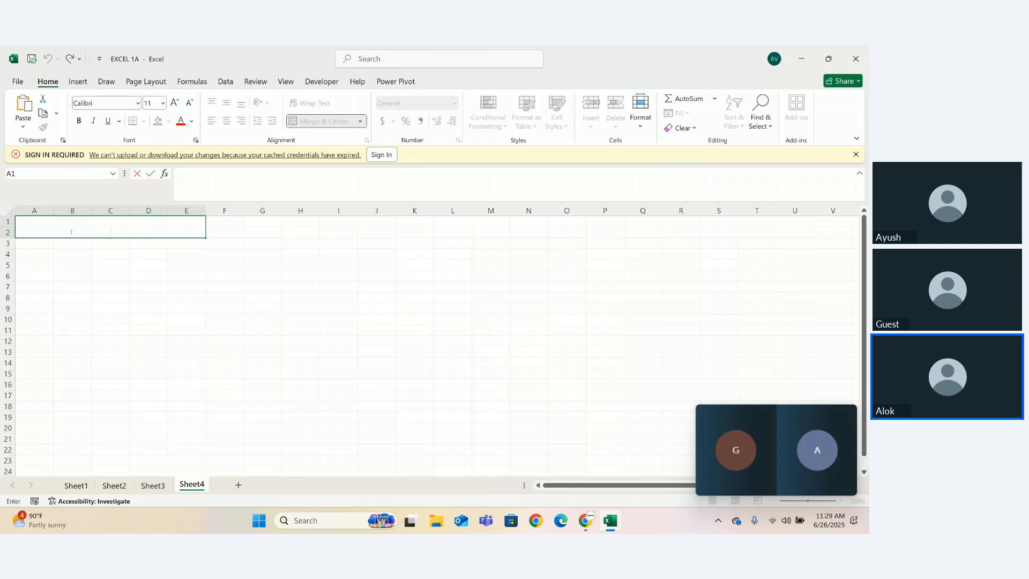
type("Logincal Function")
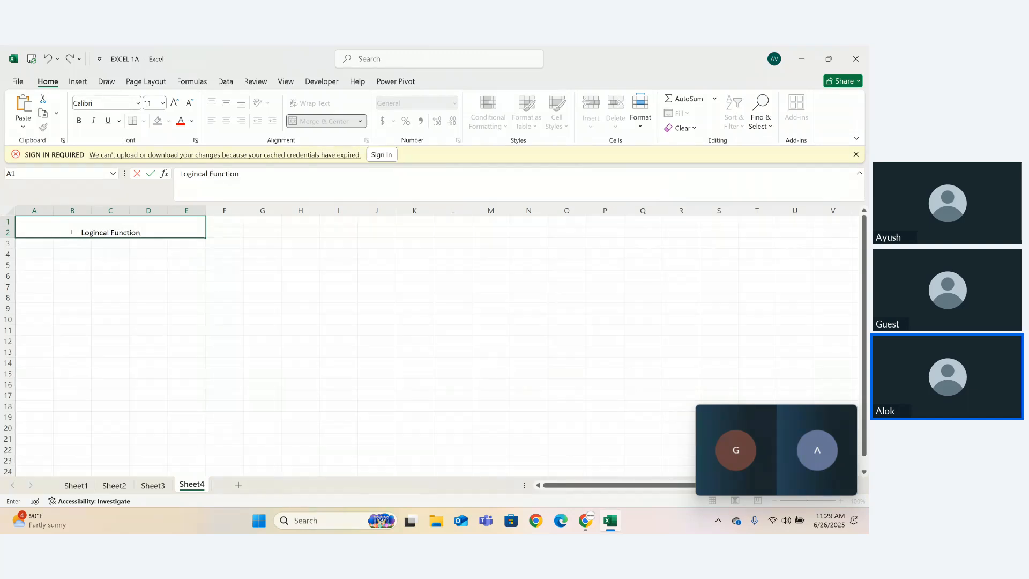
- Enlarge the whole "Logincal Function" title text to font size 22
left_click(174, 101)
left_click(174, 101)
left_click(174, 101)
left_click(174, 101)
left_click(174, 101)
left_click_drag(149, 235, 81, 233)
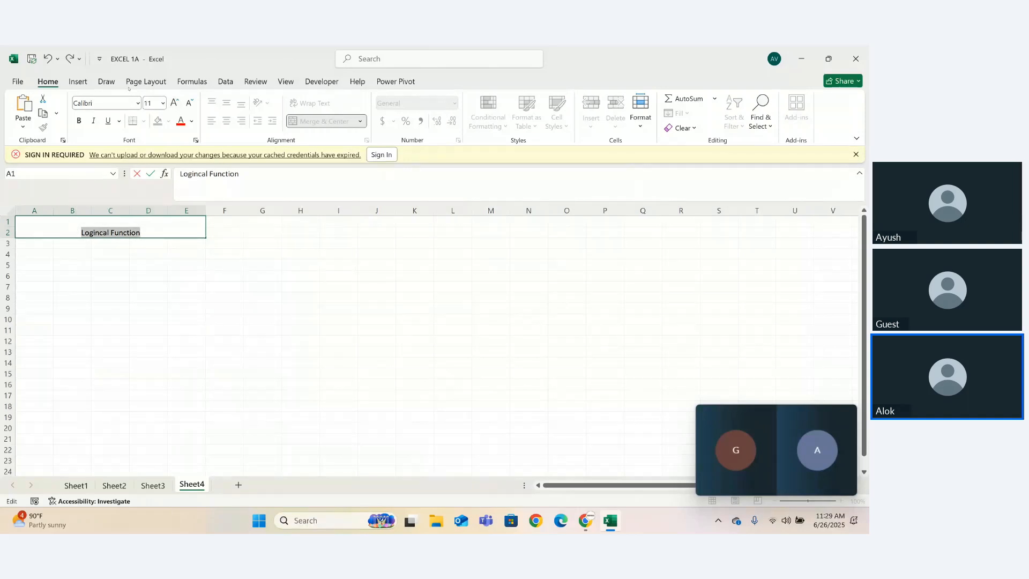
left_click(174, 101)
left_click(174, 101)
left_click(175, 101)
left_click(174, 101)
left_click(174, 101)
left_click(174, 102)
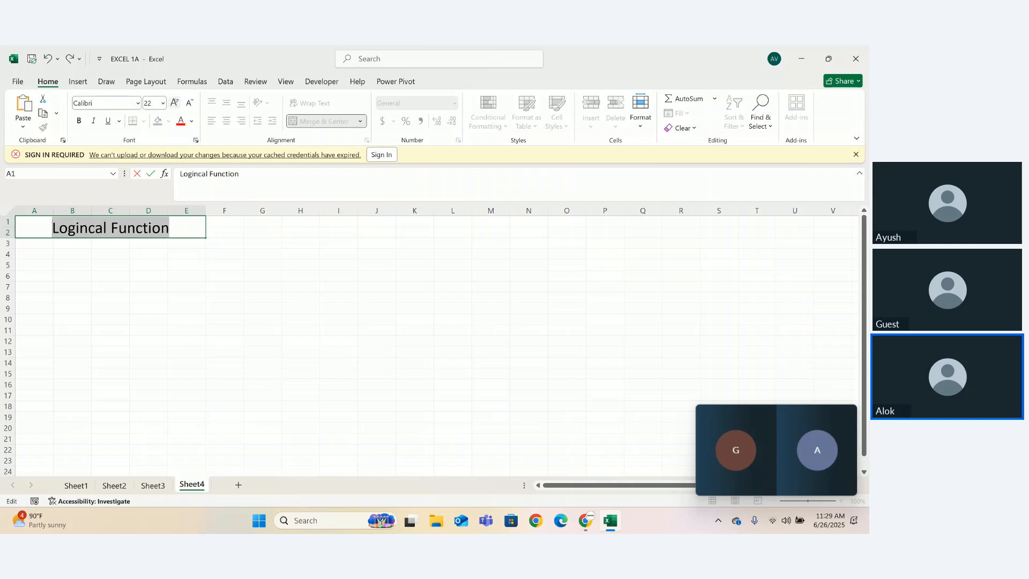
left_click(159, 316)
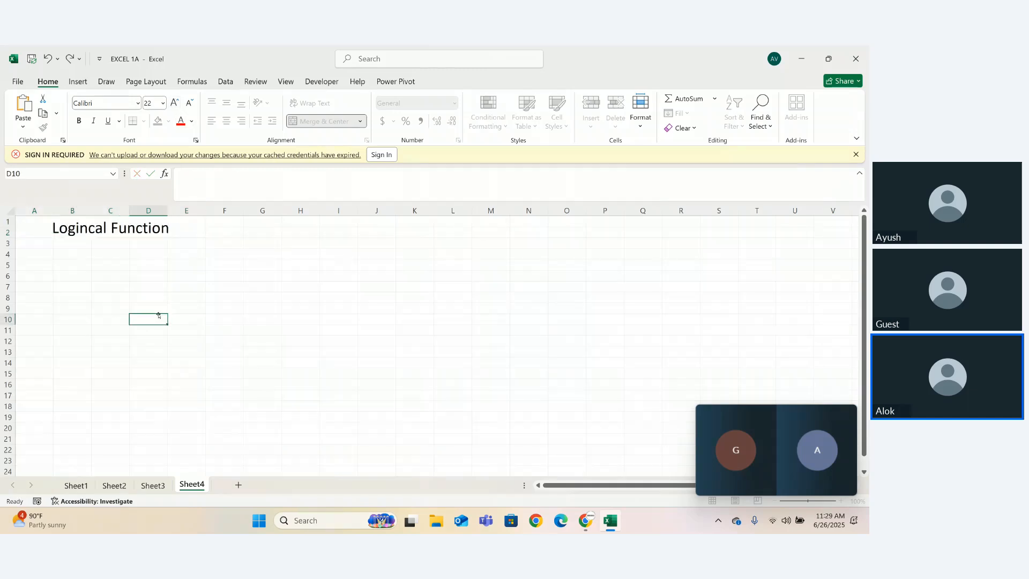
- List the function names "And", "or" and "no" in cells A5 to A7
left_click(19, 263)
type("An")
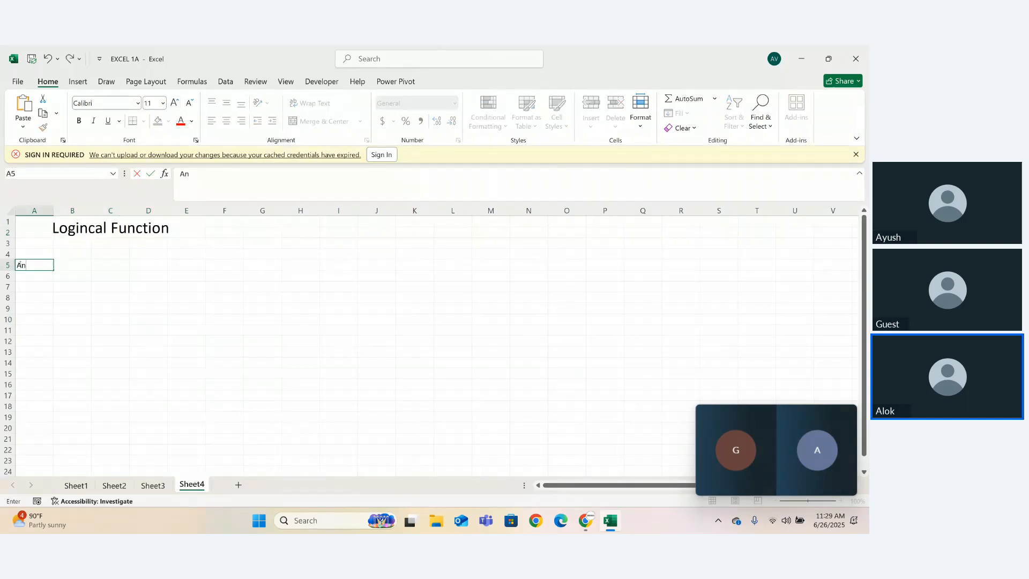
type("d")
key("Return")
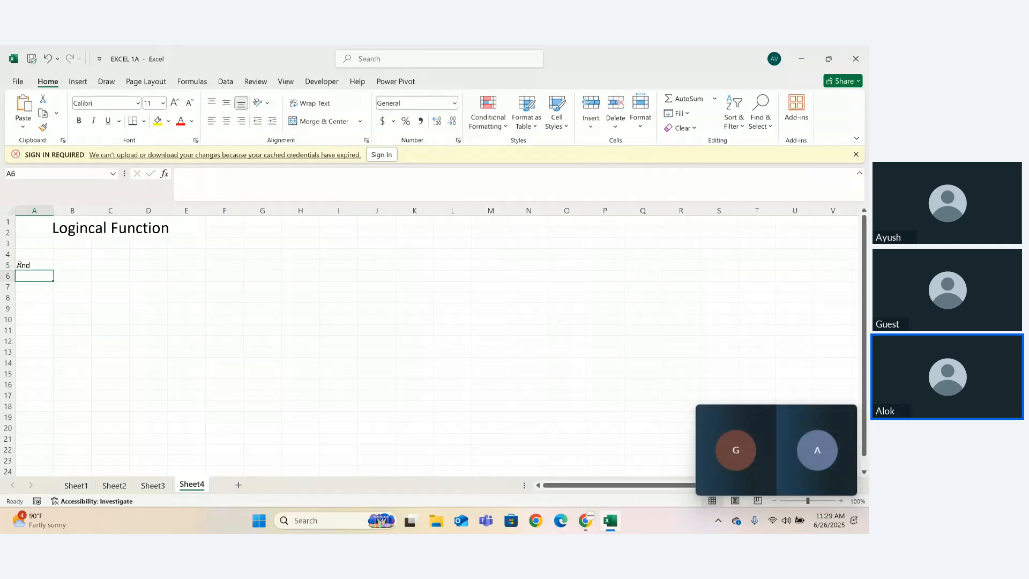
type("or")
key("Return")
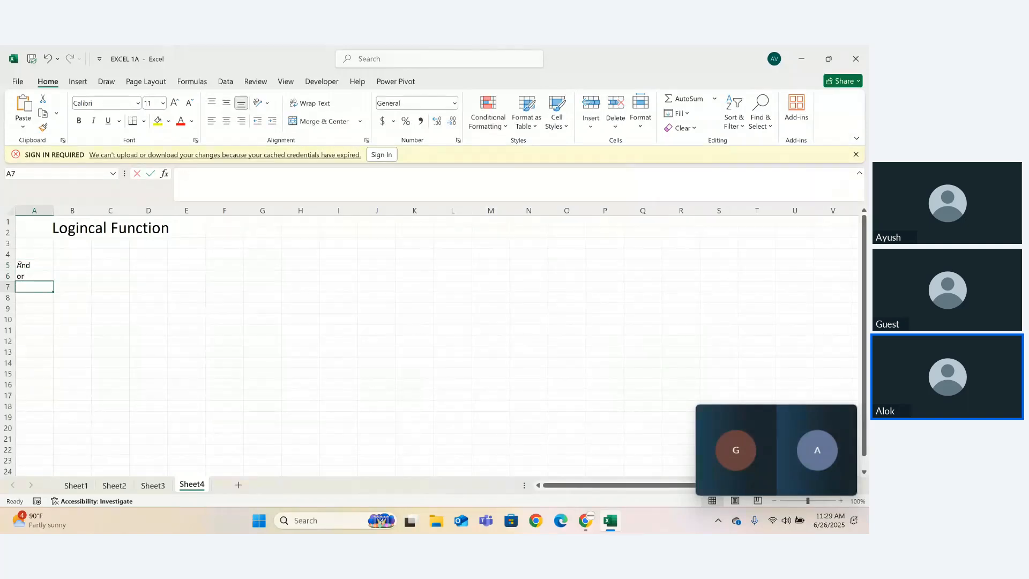
type("no")
key("Return")
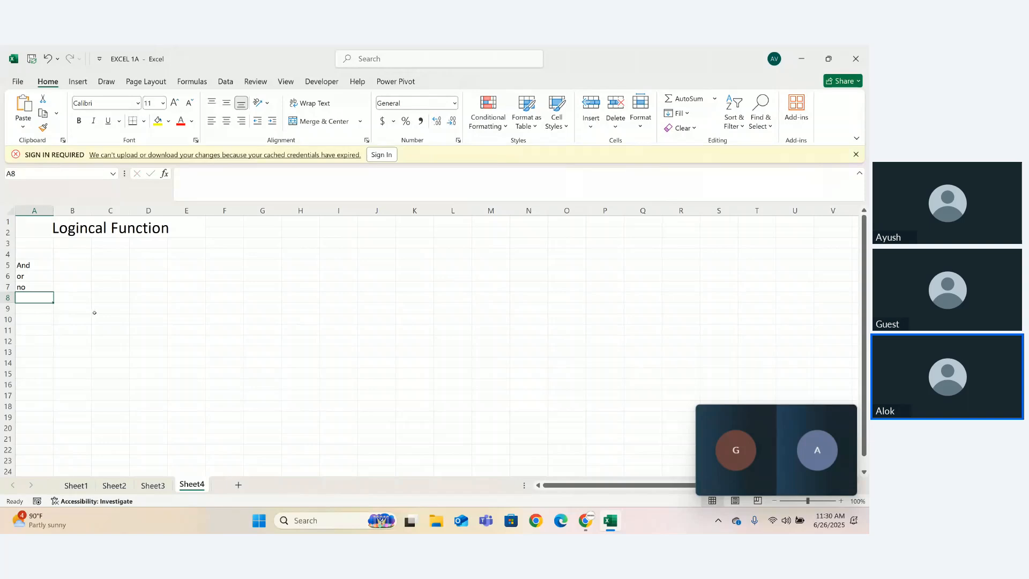
- Move the floating meeting window clear of the zoom control and zoom the worksheet to 189%
mouse_move(800, 426)
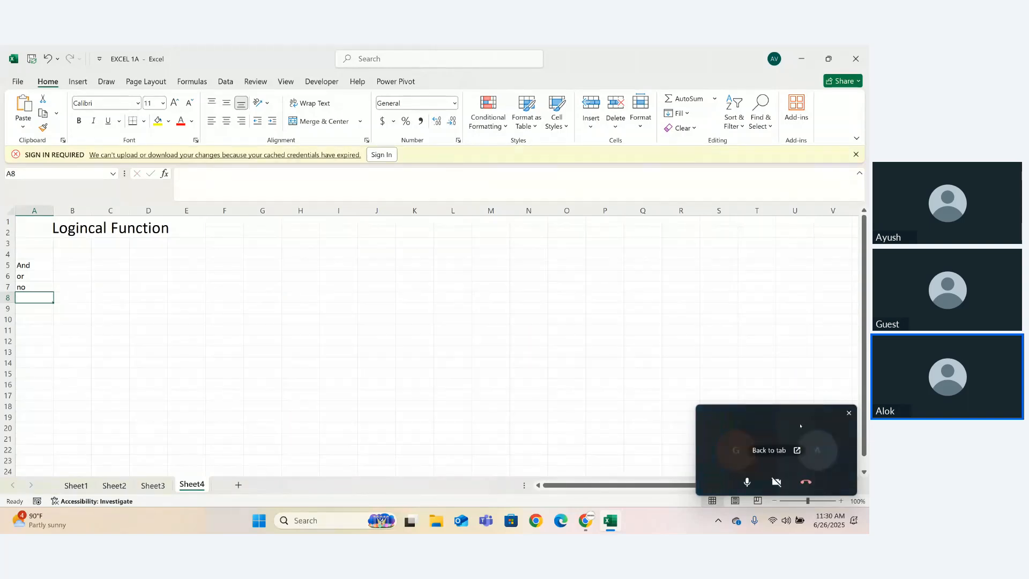
left_click_drag(801, 426, 800, 349)
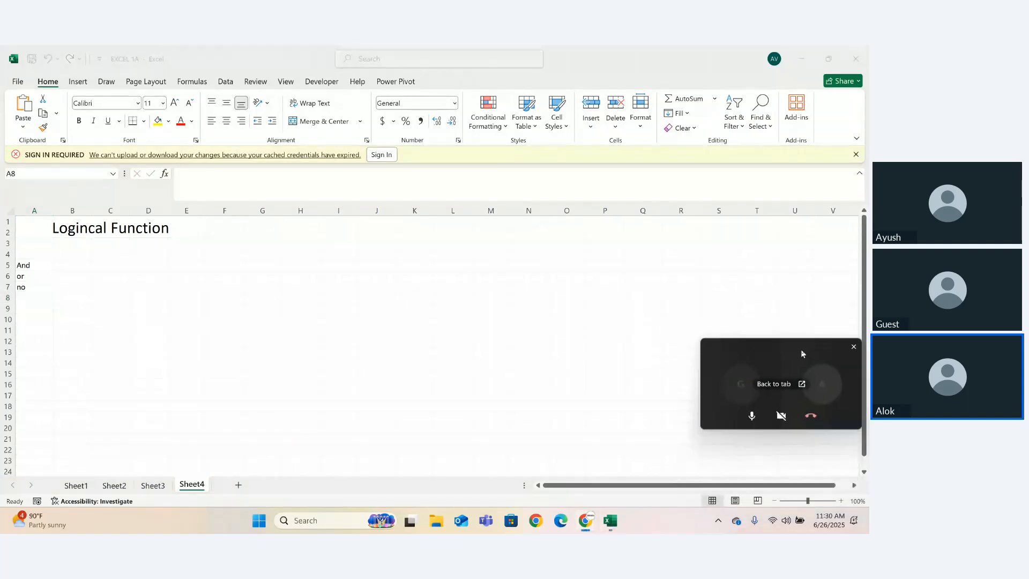
left_click(818, 503)
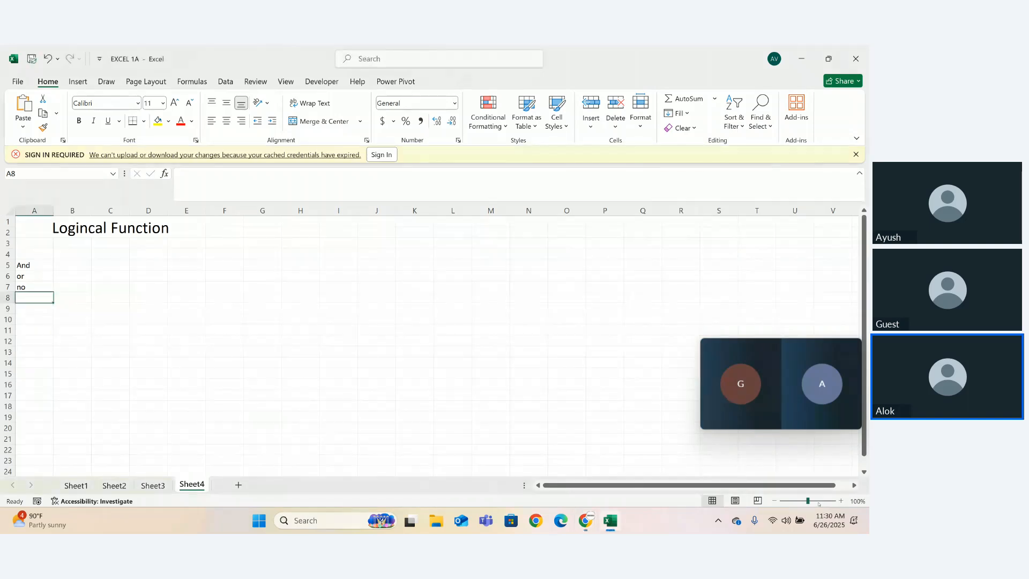
left_click(816, 501)
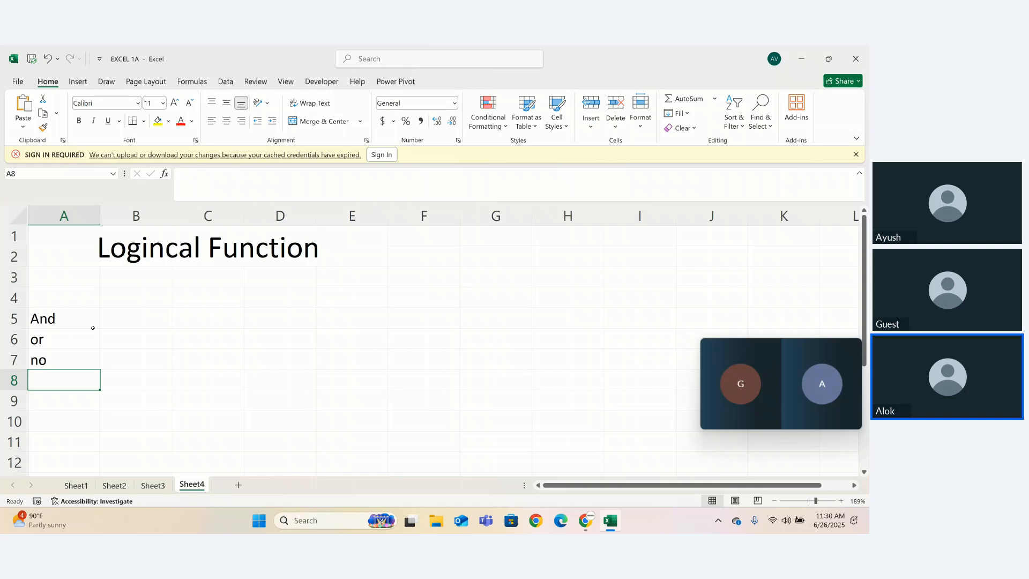
- Enter the column headers "A" in cell B4 and "B" in cell C4
left_click(139, 320)
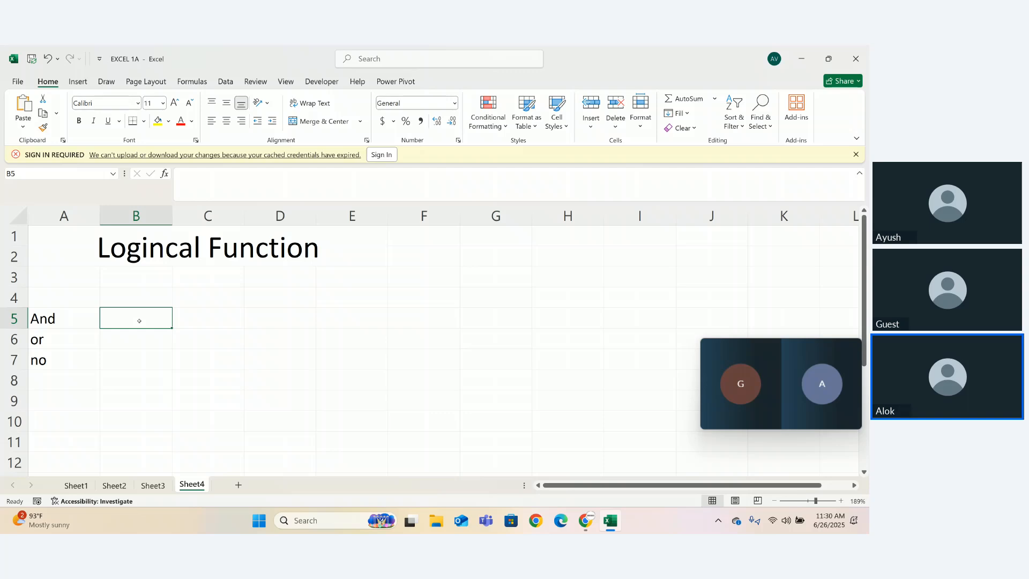
key("Up")
type("A")
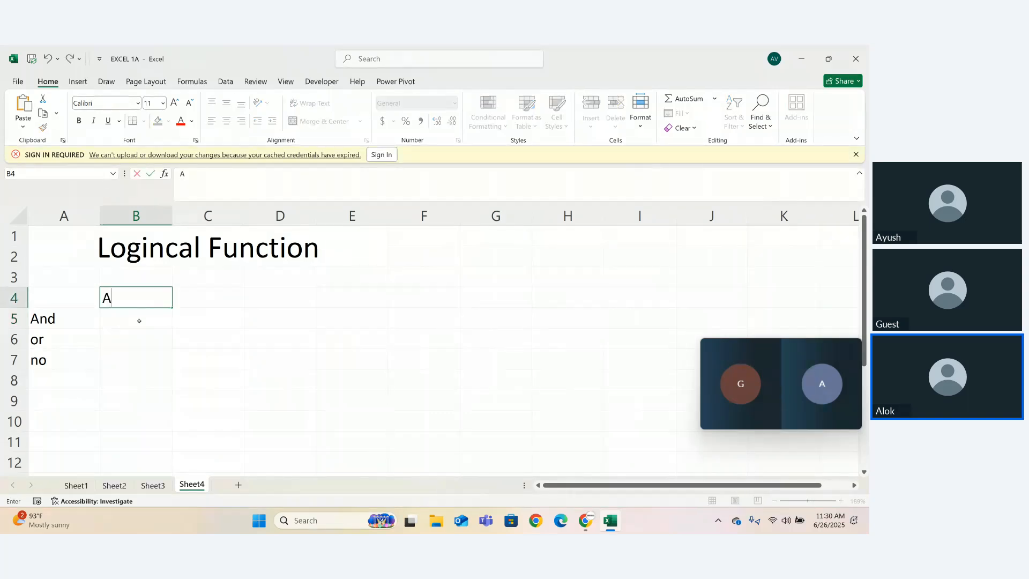
key("Tab")
type("B")
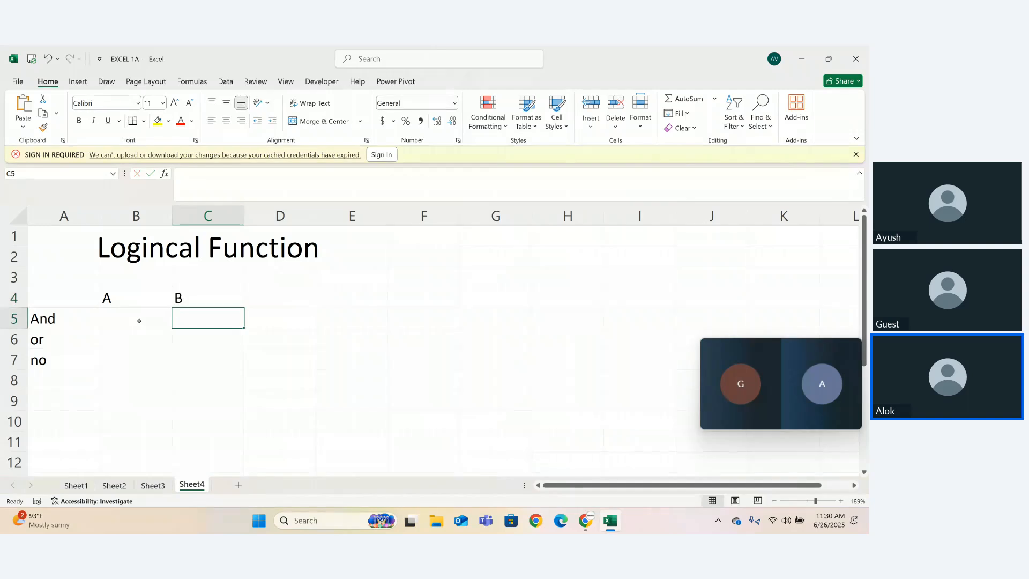
key("Return")
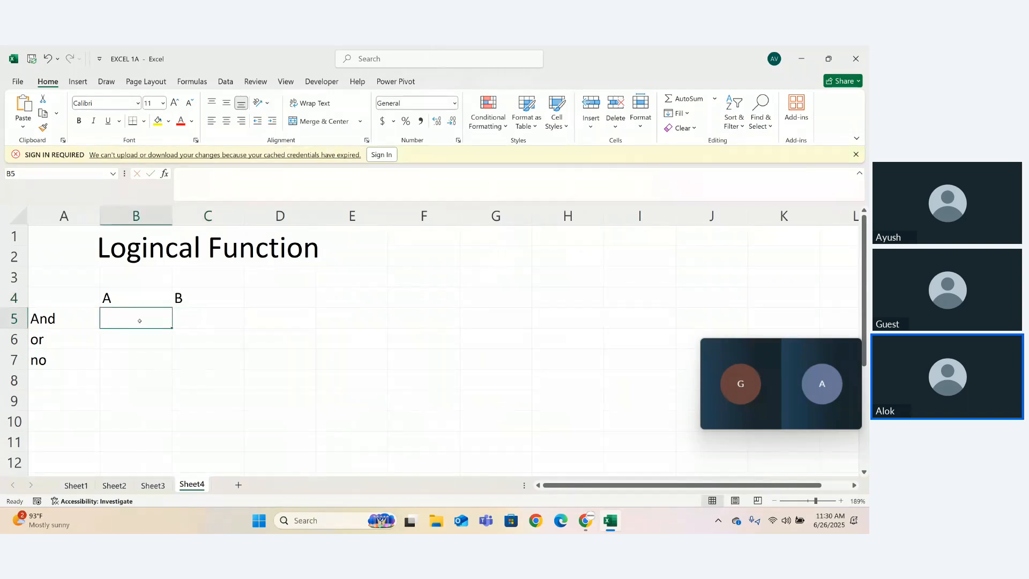
- Enter a sample first name in cell B5 under header A
type("Am")
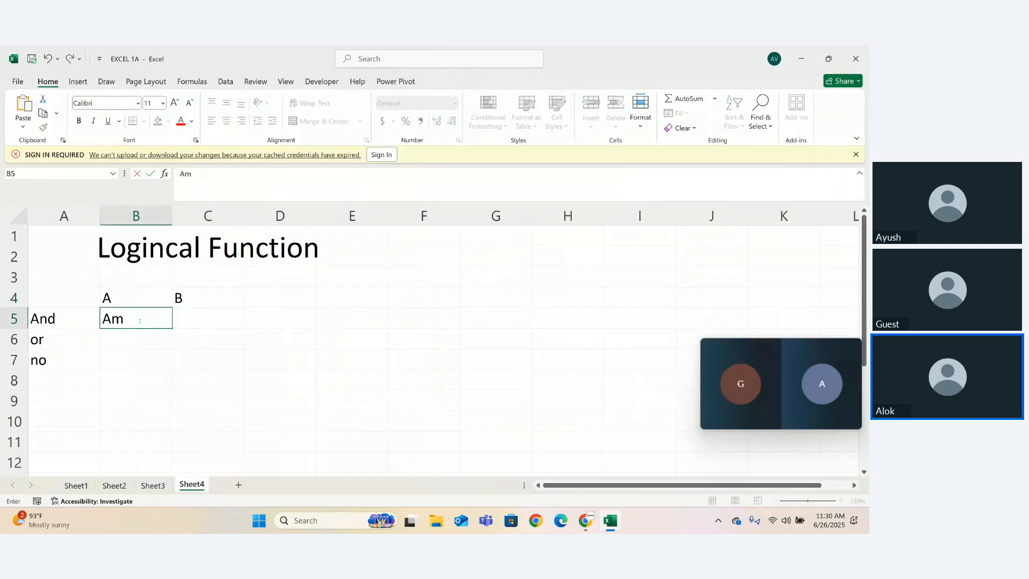
type("ti")
key("BackSpace")
key("BackSpace")
type("it")
key("Tab")
- Enter a second sample first name as plain text in cell C5 under header B, without a leading equals sign
type("=")
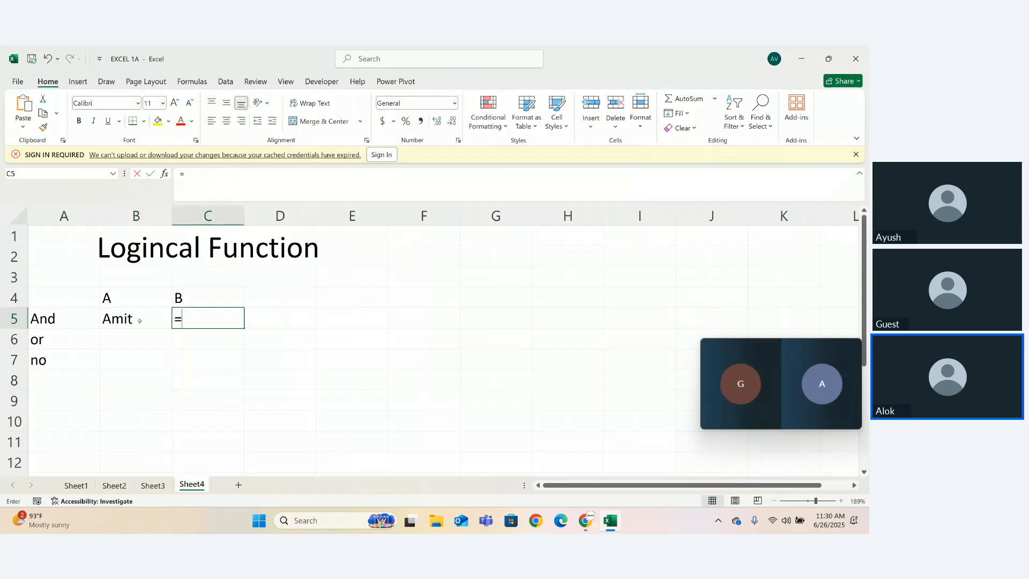
type("Sim")
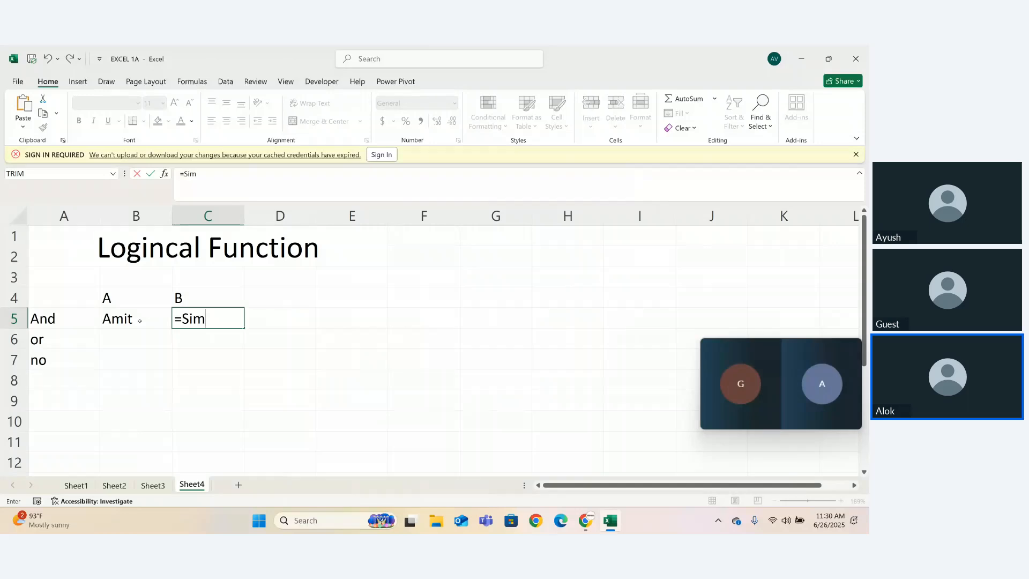
key("BackSpace")
key("BackSpace")
type("umit")
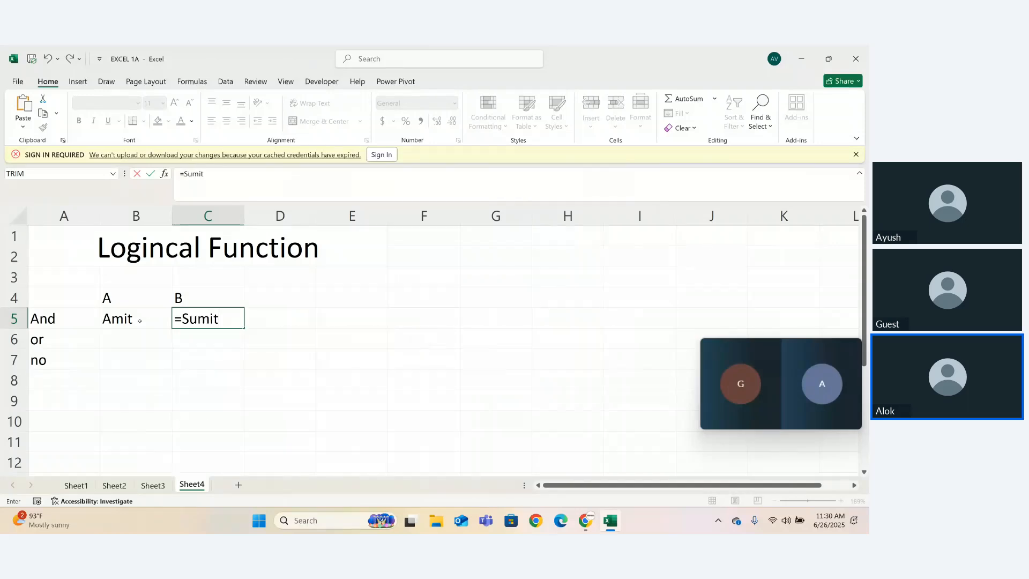
key("Tab")
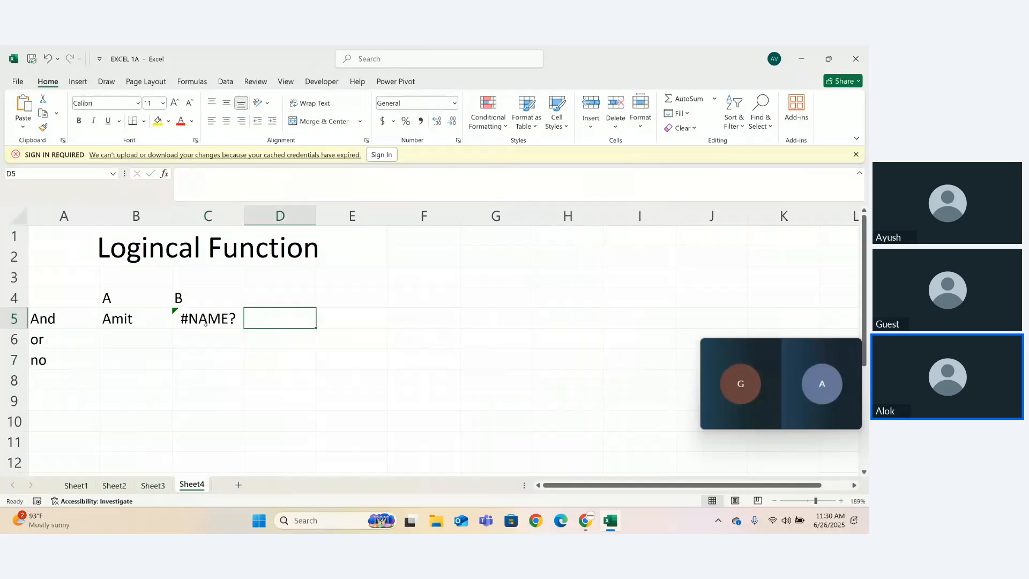
double_click(234, 322)
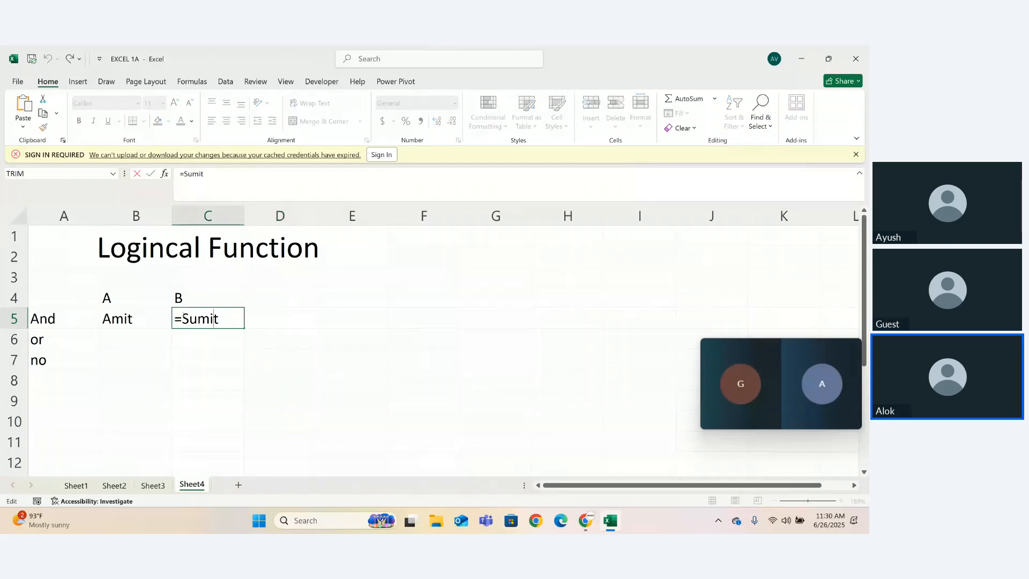
key("Home")
key("Delete")
key("Return")
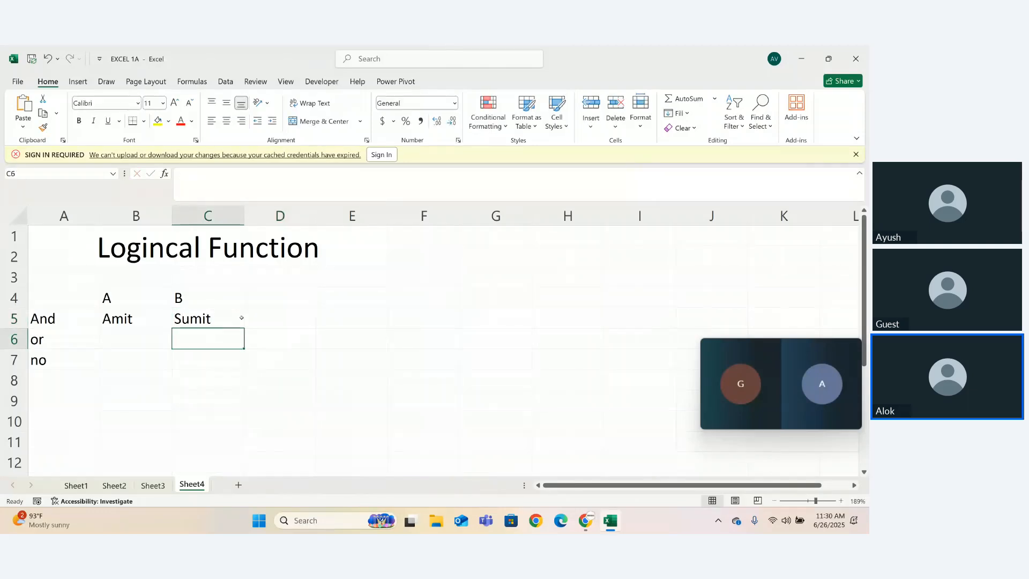
left_click(273, 325)
type("=and")
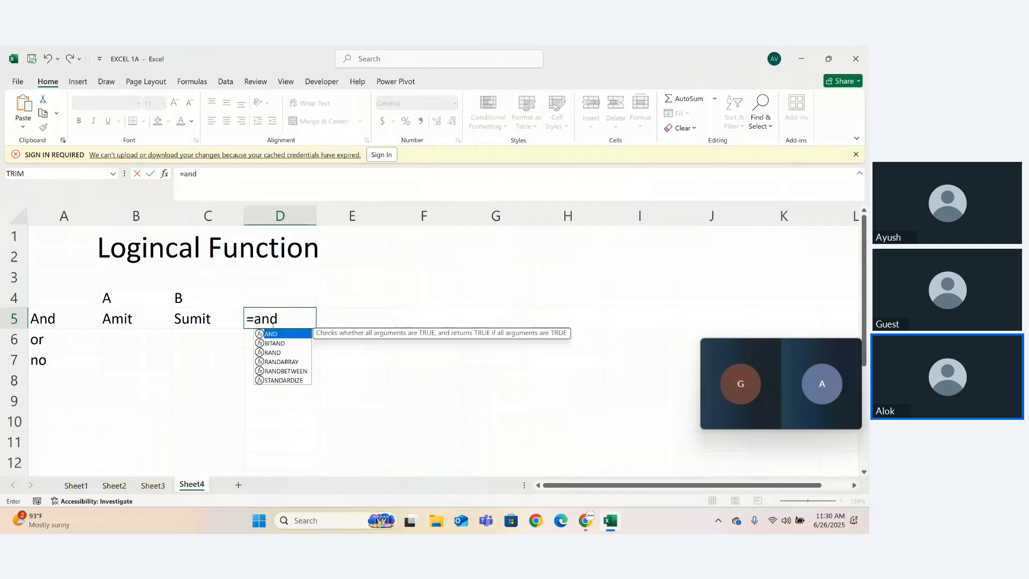
key("Tab")
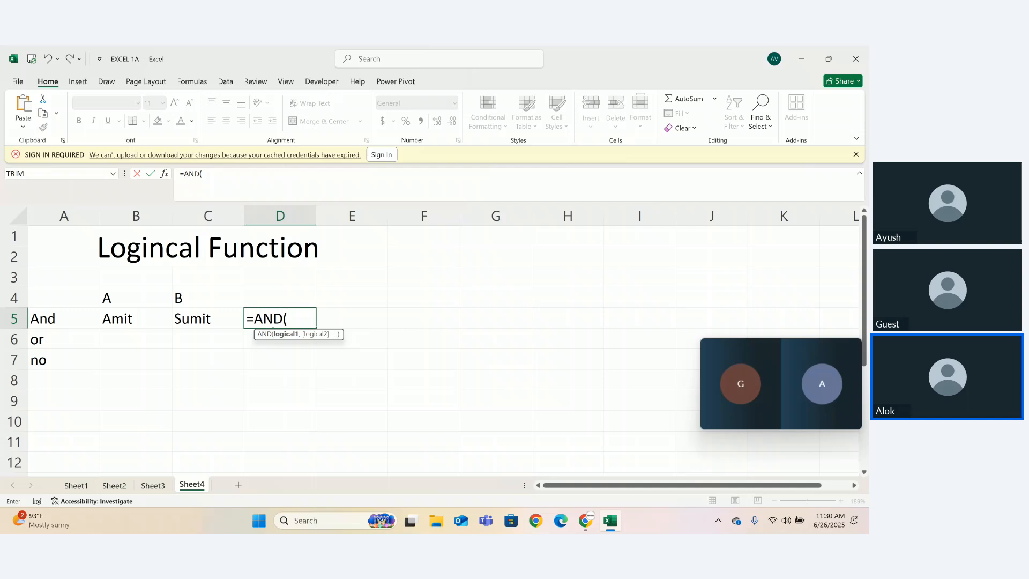
left_click(133, 319)
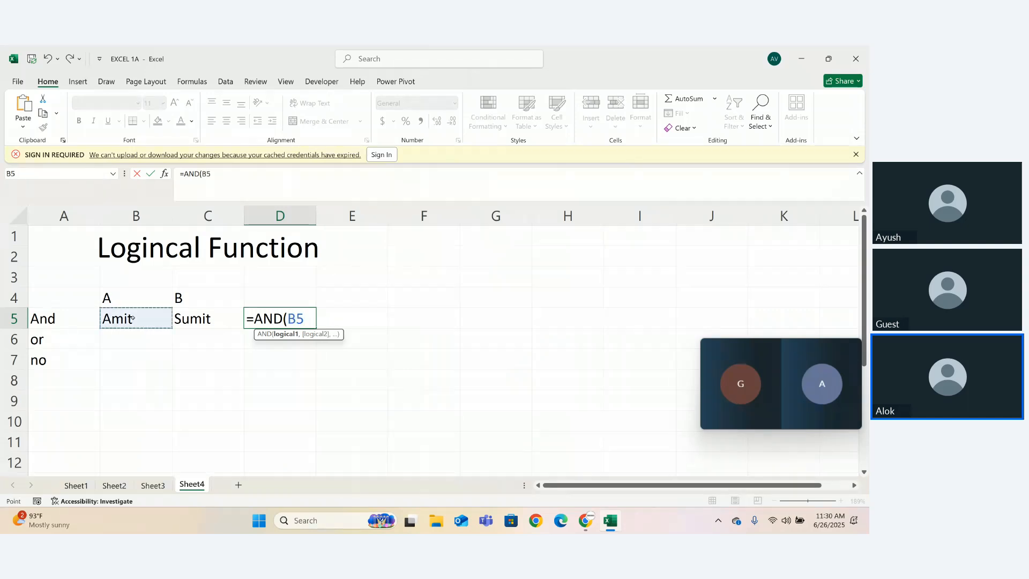
type("==")
key("BackSpace")
key("BackSpace")
key("BackSpace")
key("BackSpace")
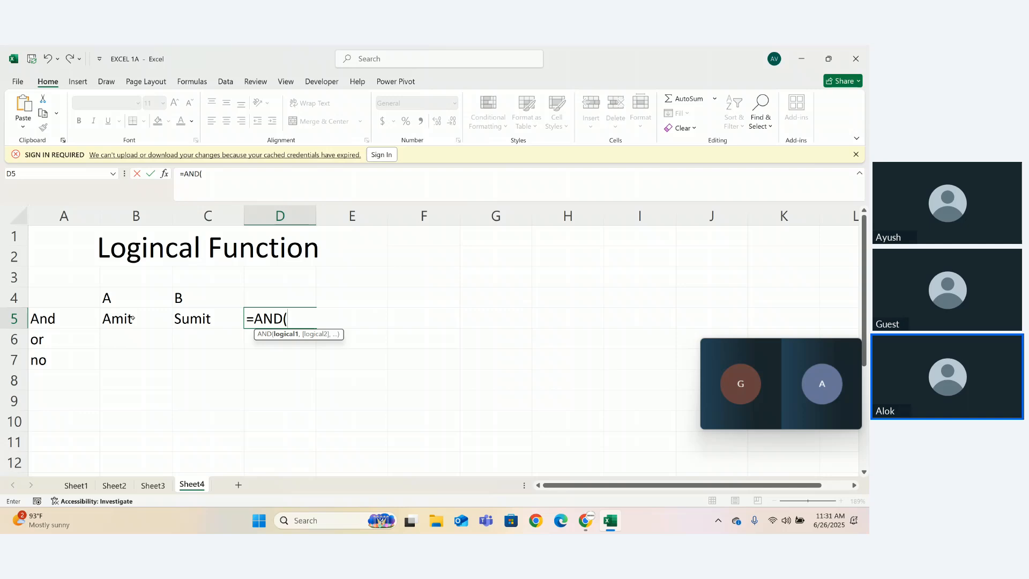
key("BackSpace")
key("BackSpace")
key("BackSpace")
key("BackSpace")
key("BackSpace")
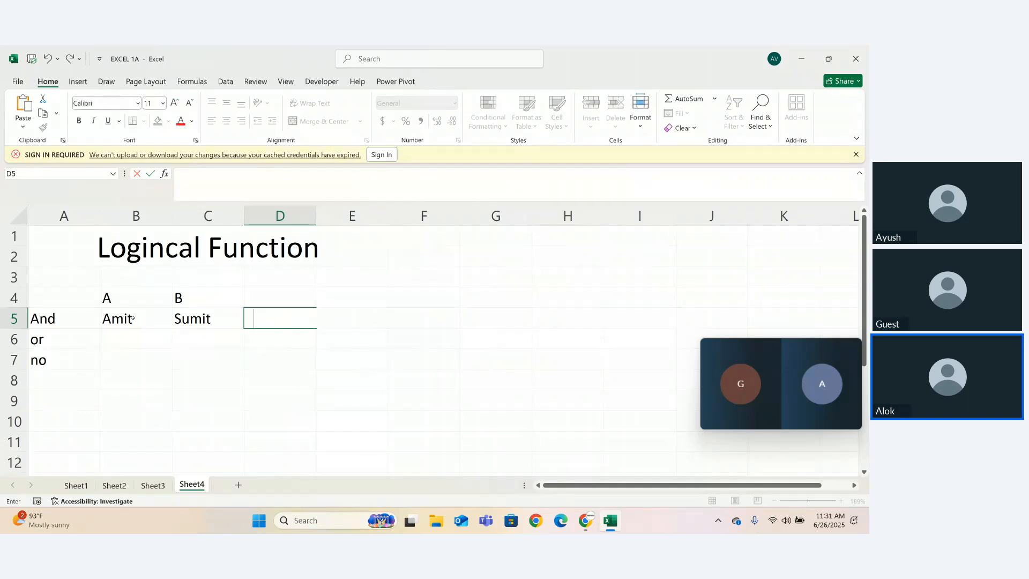
- Enter True in cell D5 and clear the sample headers and values from B4:D5
type("True")
key("Return")
left_click_drag(105, 292, 316, 331)
key("Delete")
left_click(202, 296)
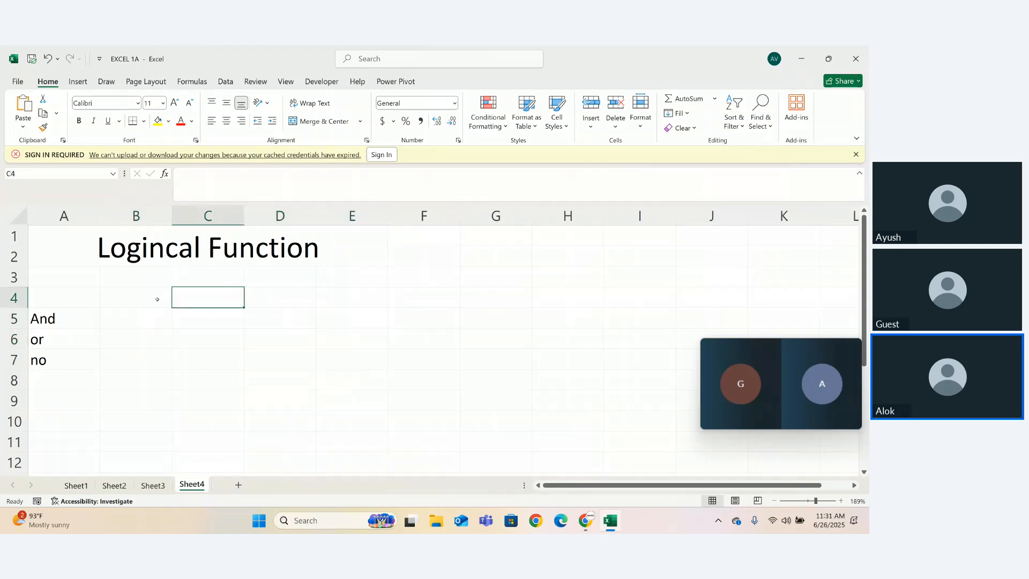
- Enter the column header "Marks Math" in cell B4
left_click(156, 296)
type("Marks")
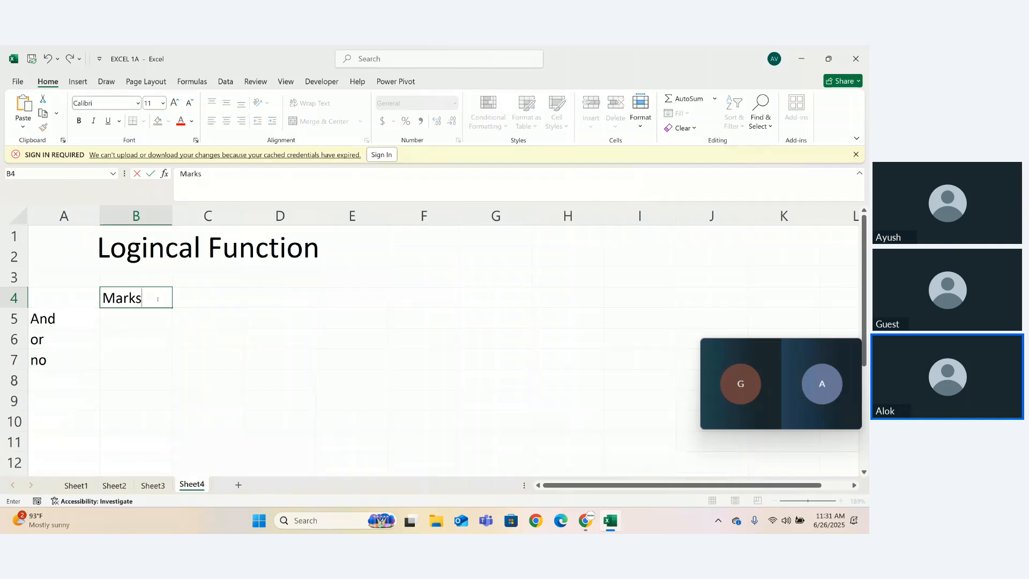
key("Return")
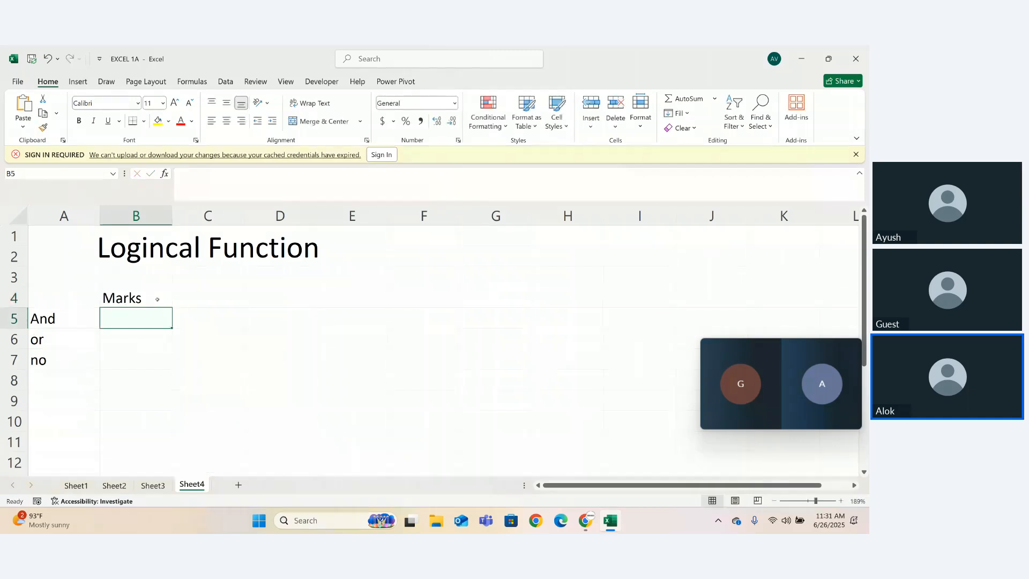
double_click(157, 299)
type("Math")
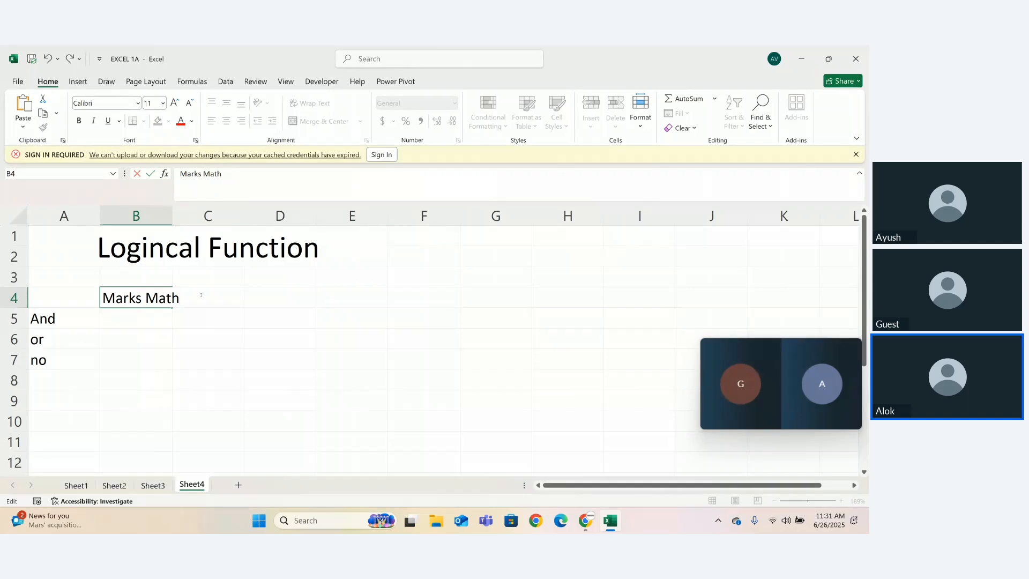
key("Return")
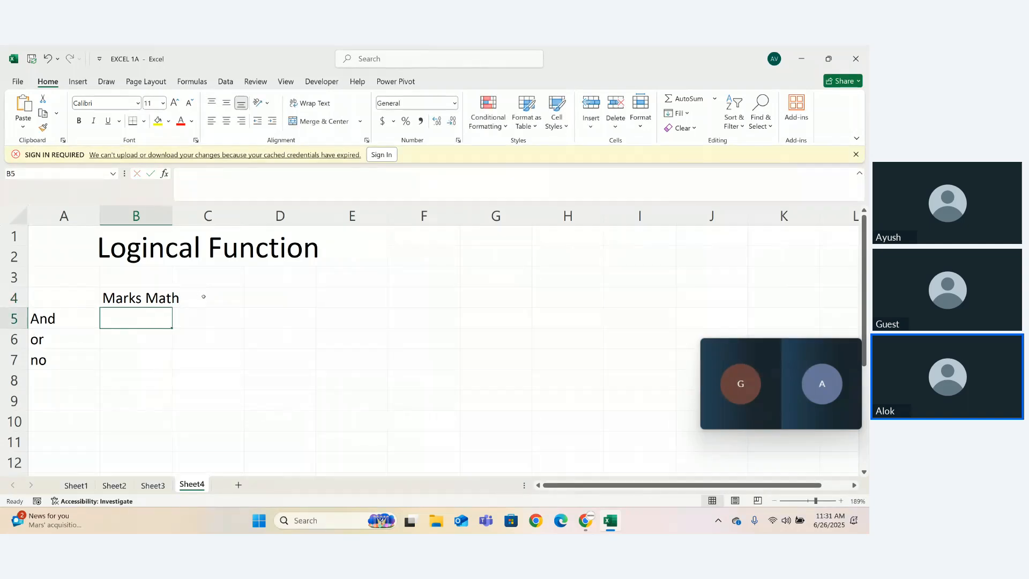
- Copy the "Marks Math" header text into cell C4 and widen column B to fit its header
left_click(203, 296)
double_click(145, 296)
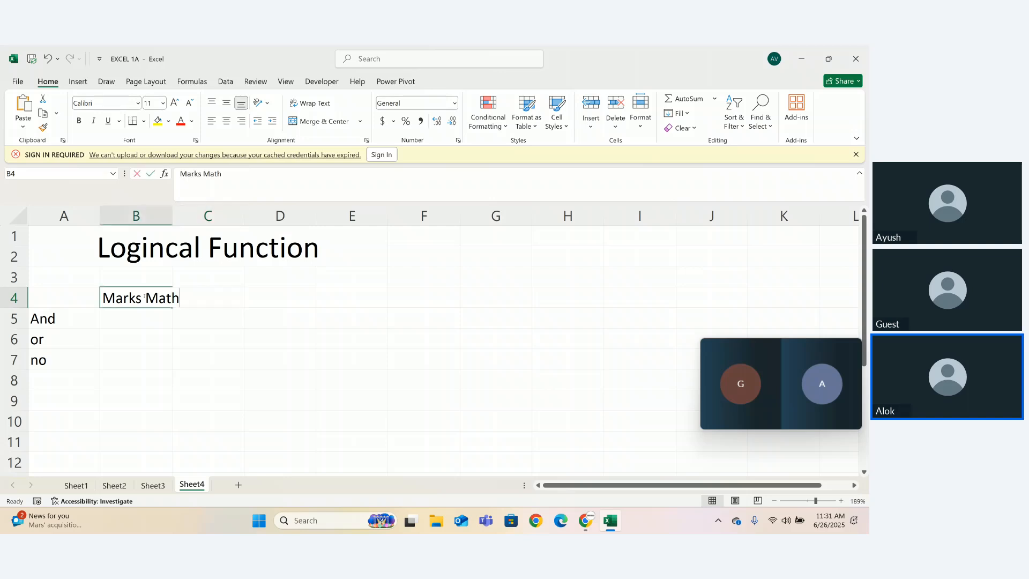
triple_click(145, 296)
key("ctrl+c")
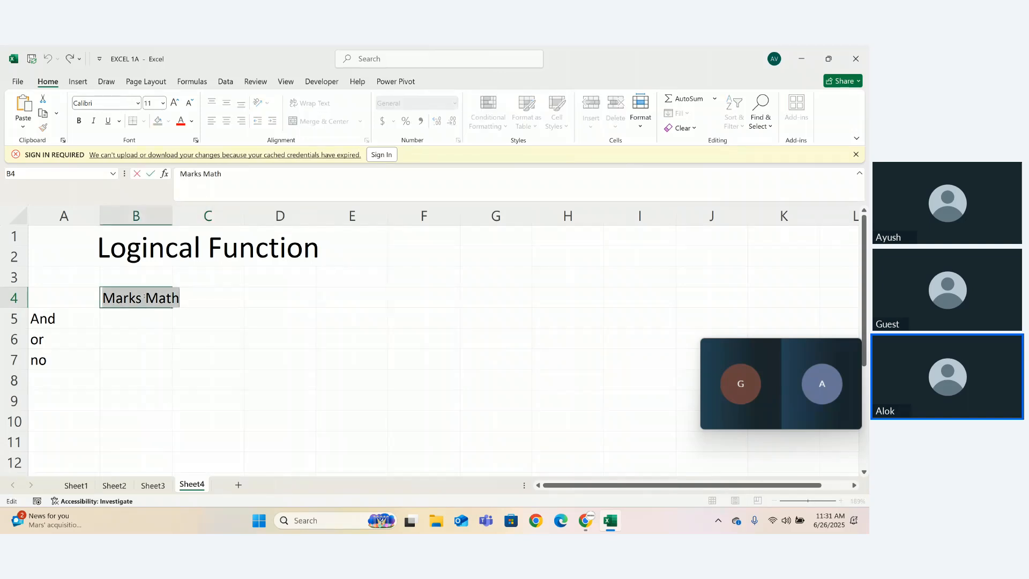
key("Return")
left_click(219, 305)
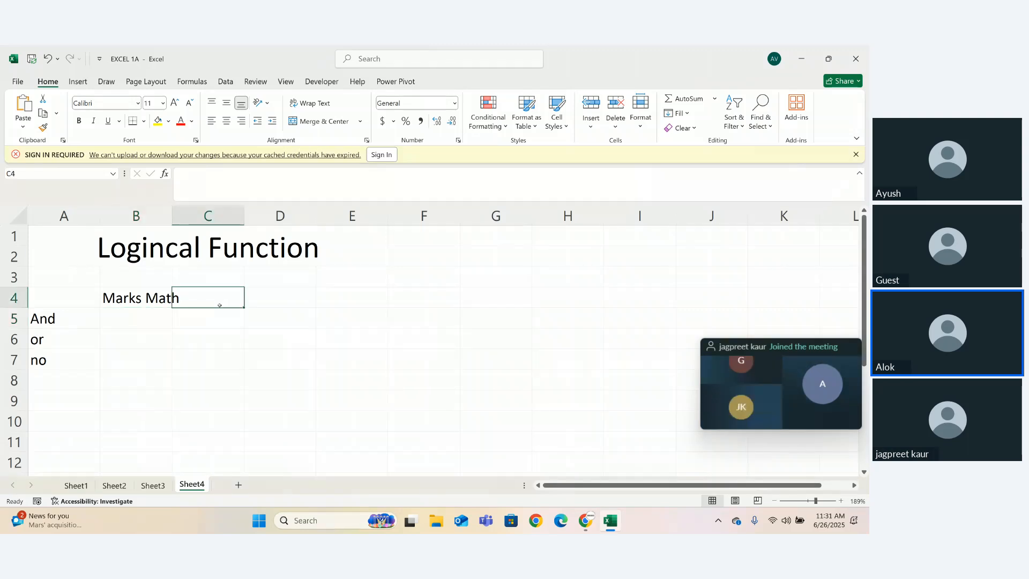
key("ctrl+v")
key("Return")
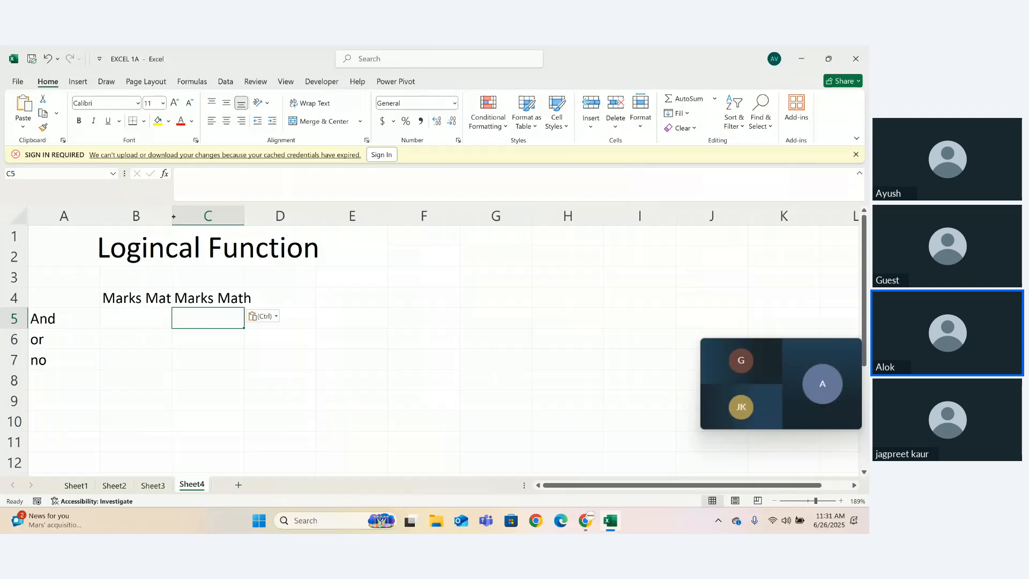
left_click_drag(172, 220, 182, 229)
- Change the header in cell C4 to "Marks English" and autofit column C to it
double_click(246, 298)
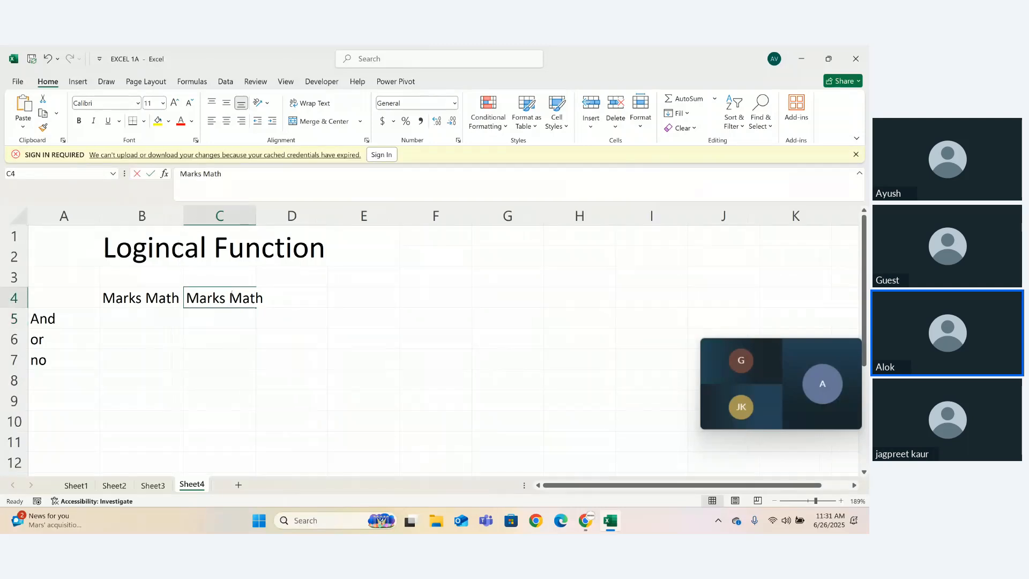
double_click(247, 298)
key("BackSpace")
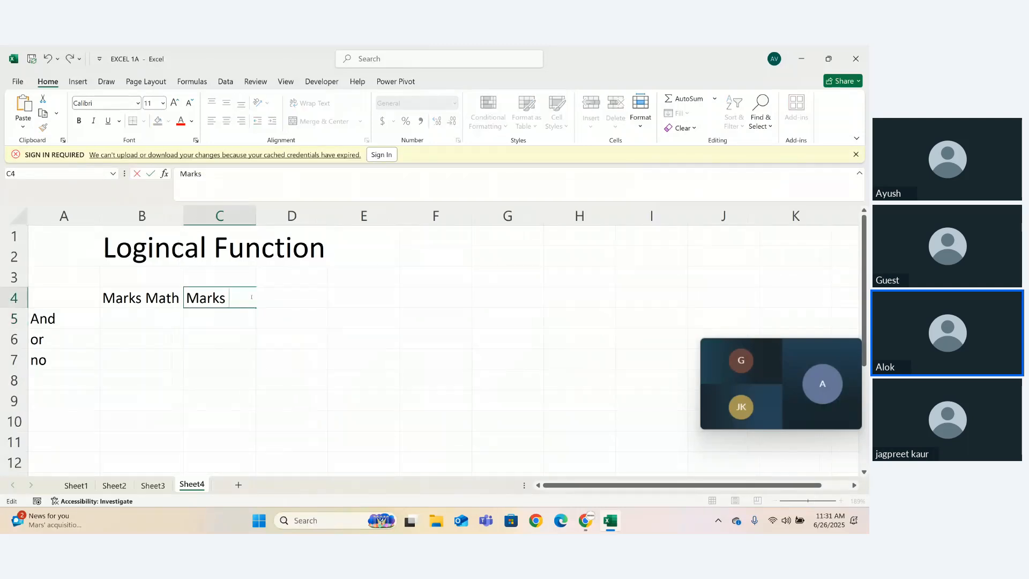
type("English")
key("ctrl+Return")
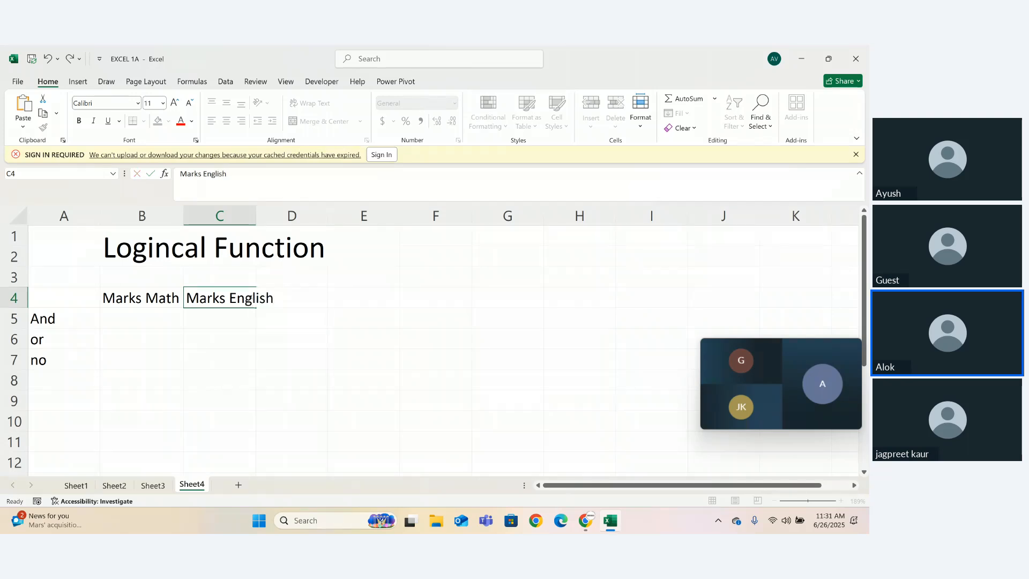
key("Return")
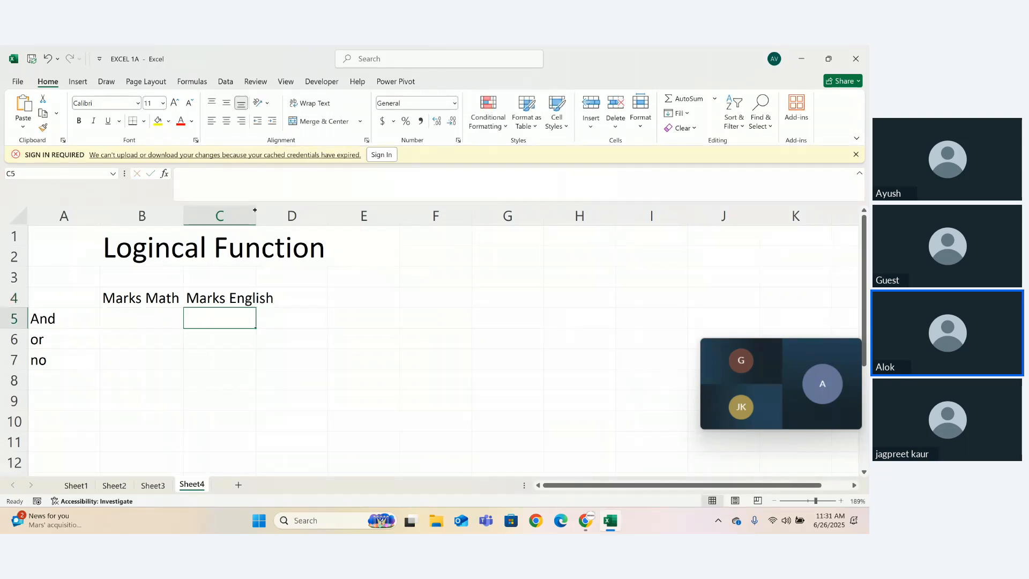
double_click(254, 210)
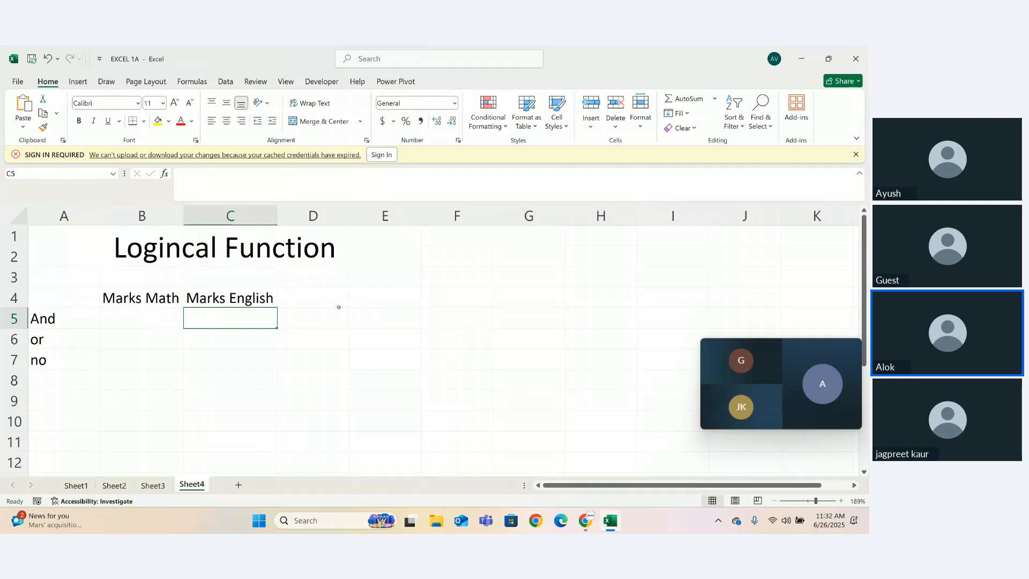
- Enter the input pairs 1 and 0 in E5:F5 and 1 and 1 in E6:F6
left_click(378, 315)
type("1")
key("Tab")
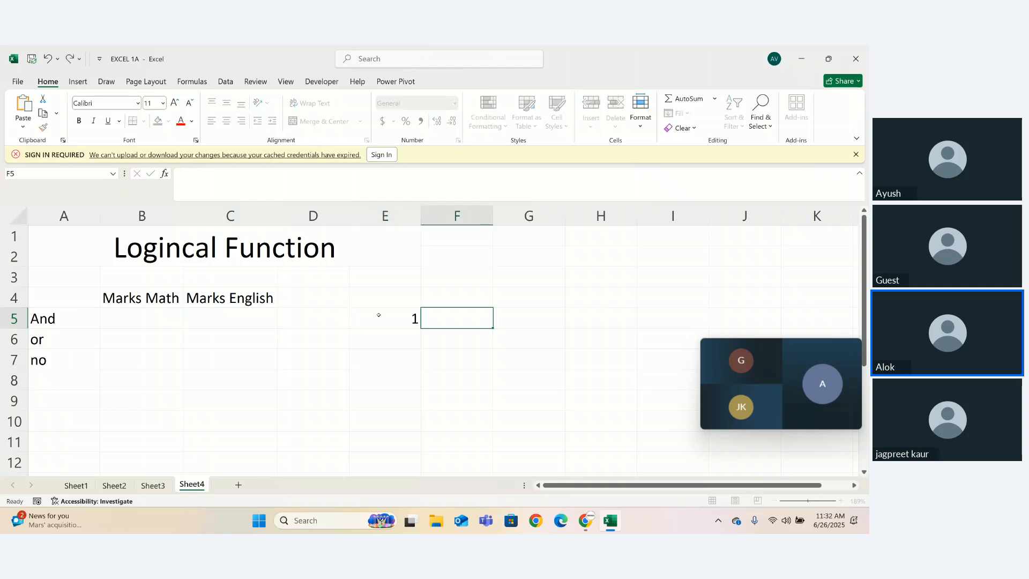
type("0")
left_click(378, 315)
key("Return")
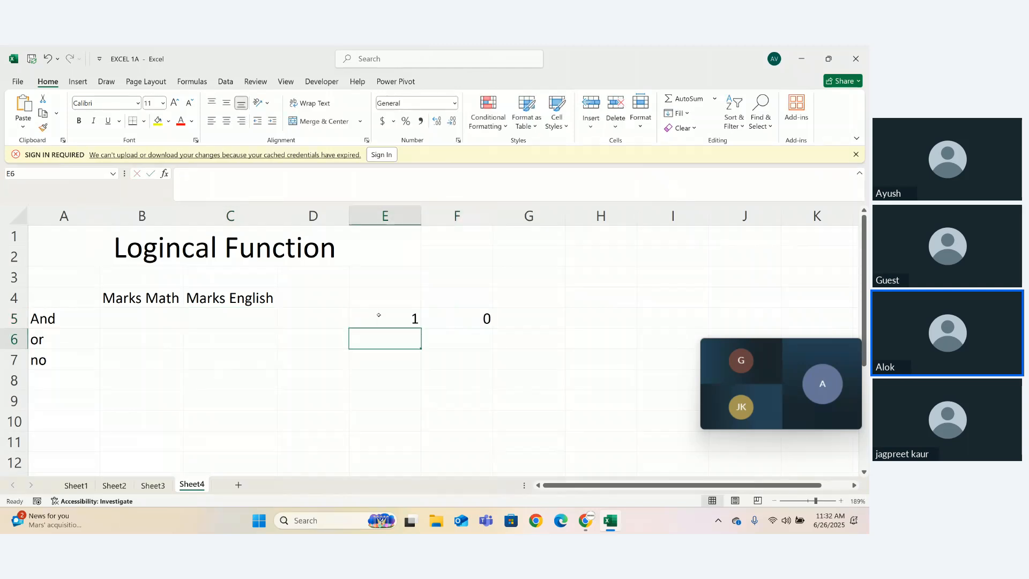
type("1")
key("Tab")
type("1")
key("Down")
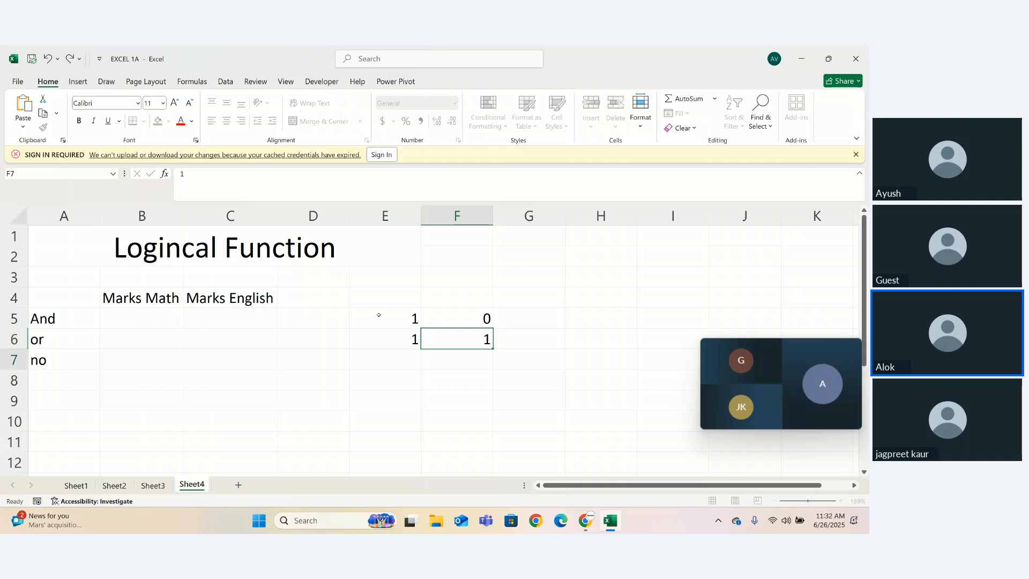
- Enter the input pairs 0 and 1 in E7:F7 and 0 and 0 in E8:F8
type("1")
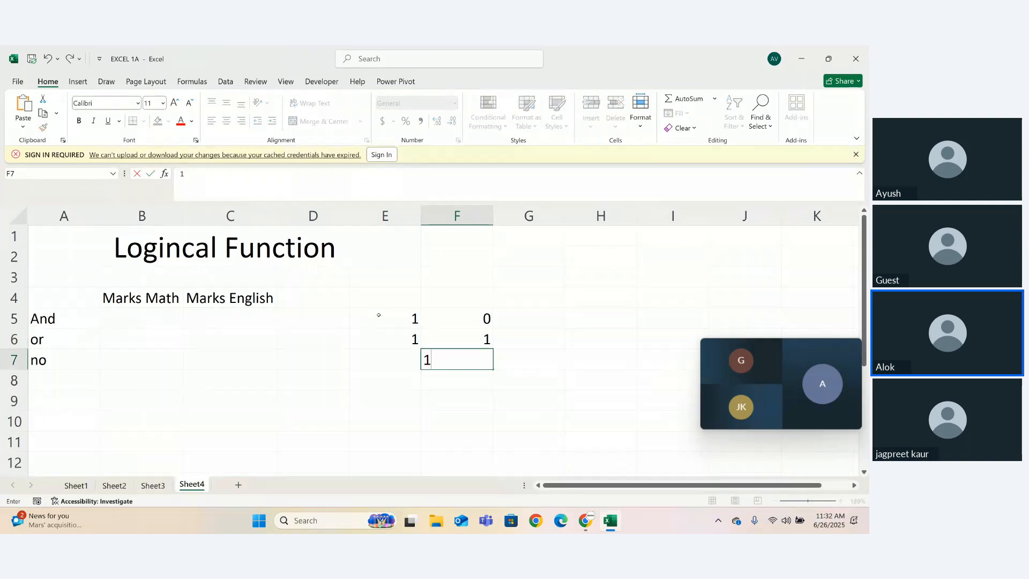
key("Left")
type("0")
key("Return")
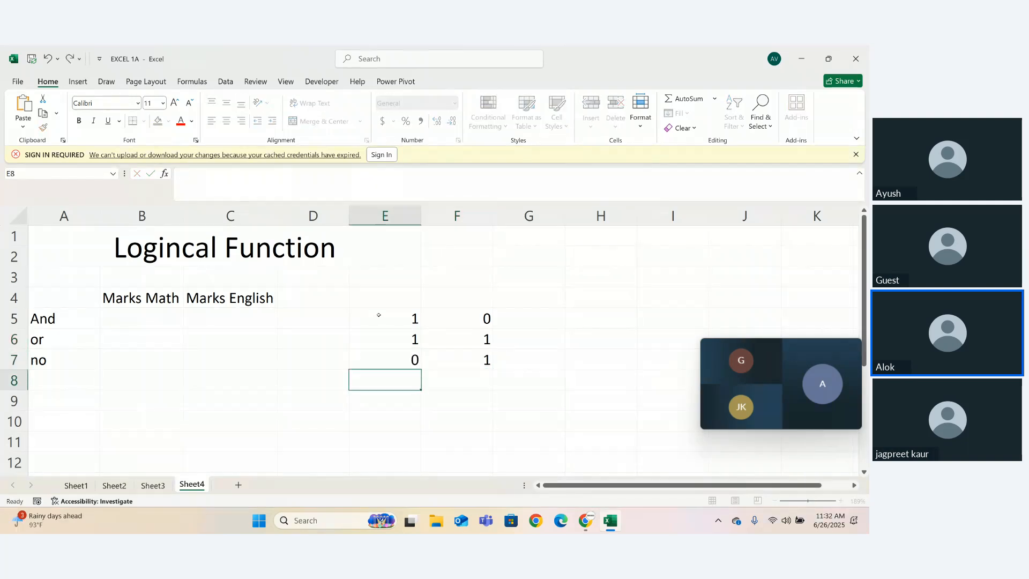
type("0")
key("Right")
type("0")
key("Right")
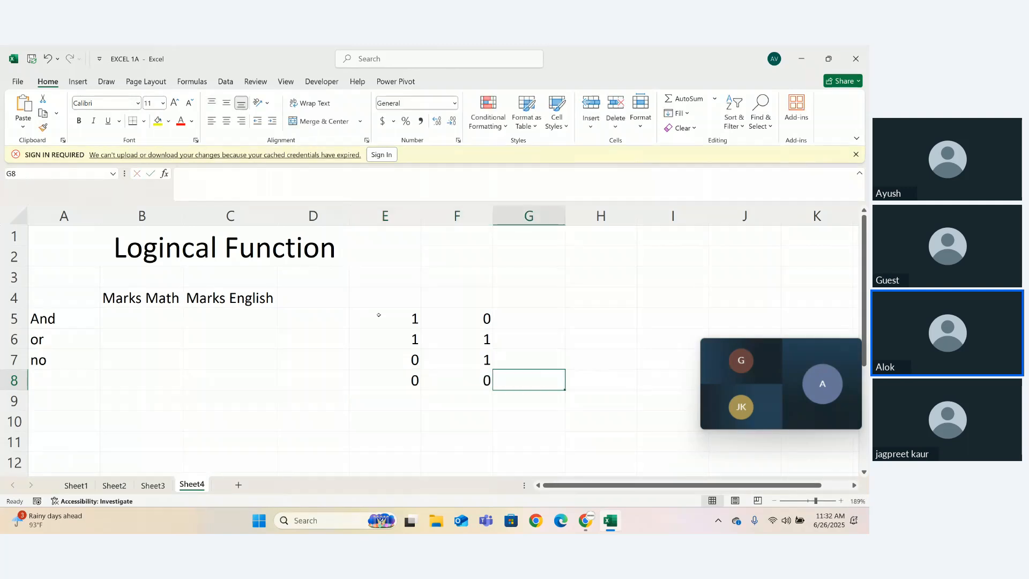
- Enter the header "And" in cell G4 above the results column for the input pairs
left_click(509, 321)
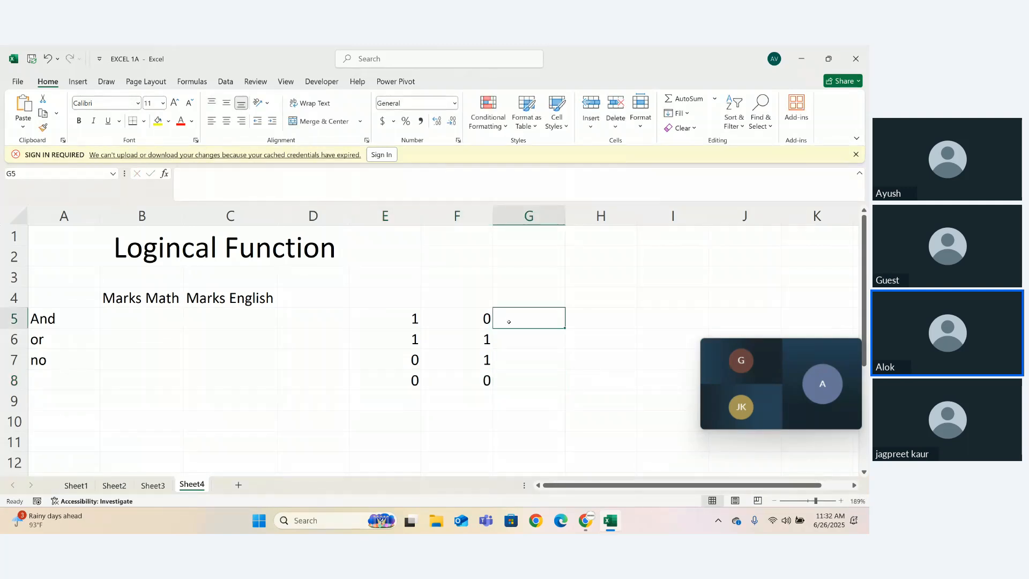
left_click(452, 292)
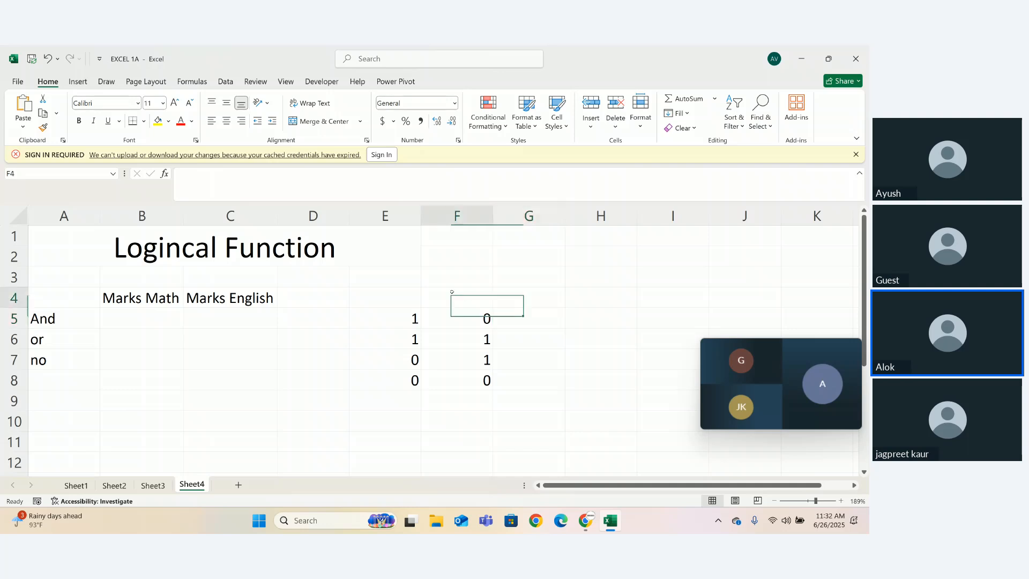
left_click(511, 308)
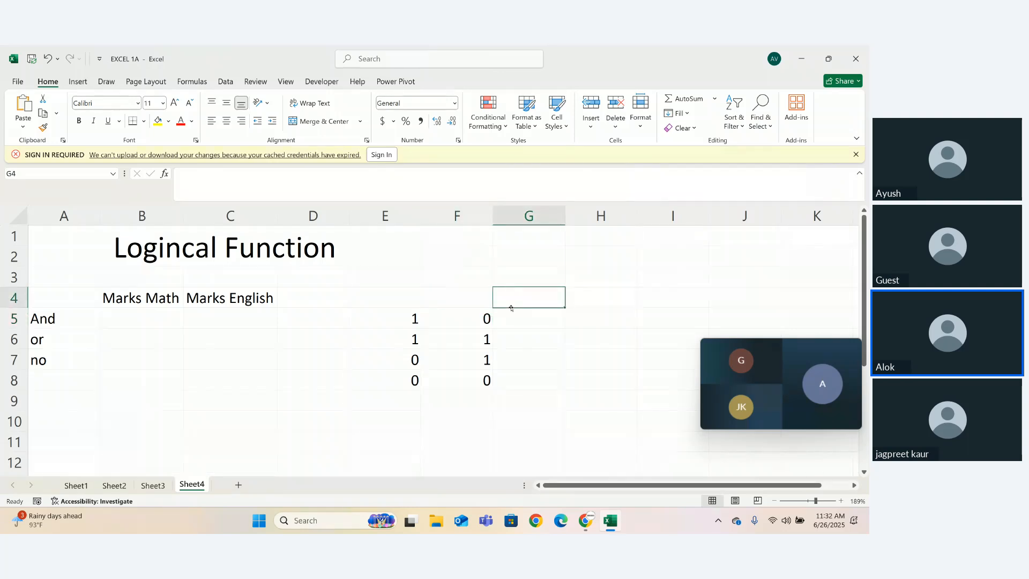
type("And")
key("Return")
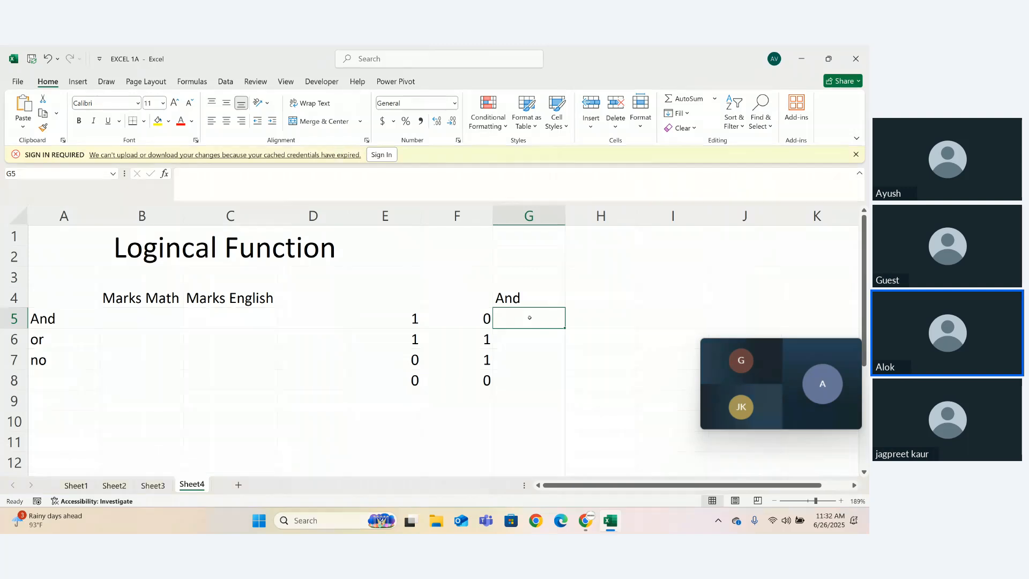
- Enter True in cell G5 as the And result for the first input pair
type("ture")
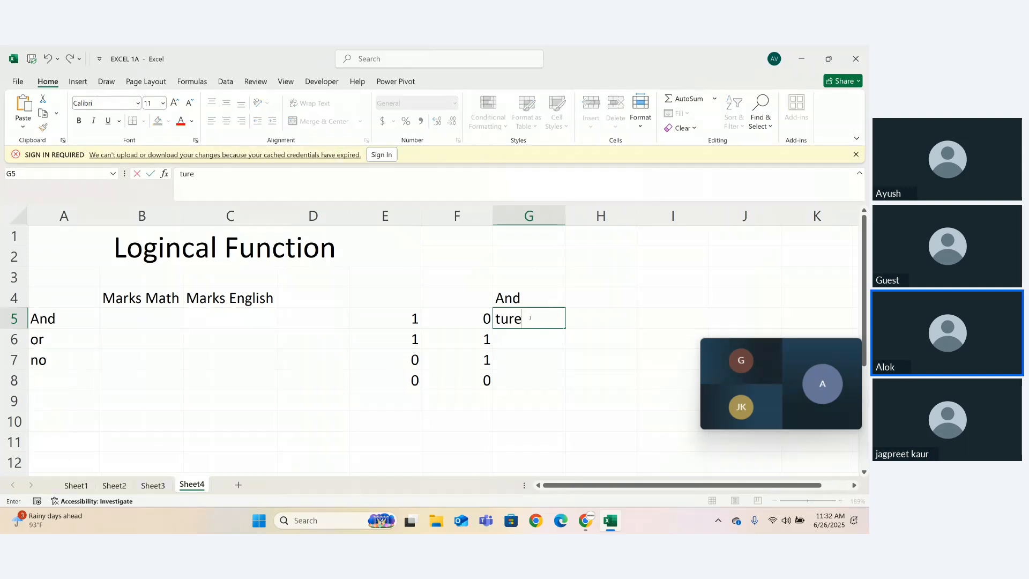
key("BackSpace")
key("BackSpace")
key("BackSpace")
key("BackSpace")
type("True")
key("Return")
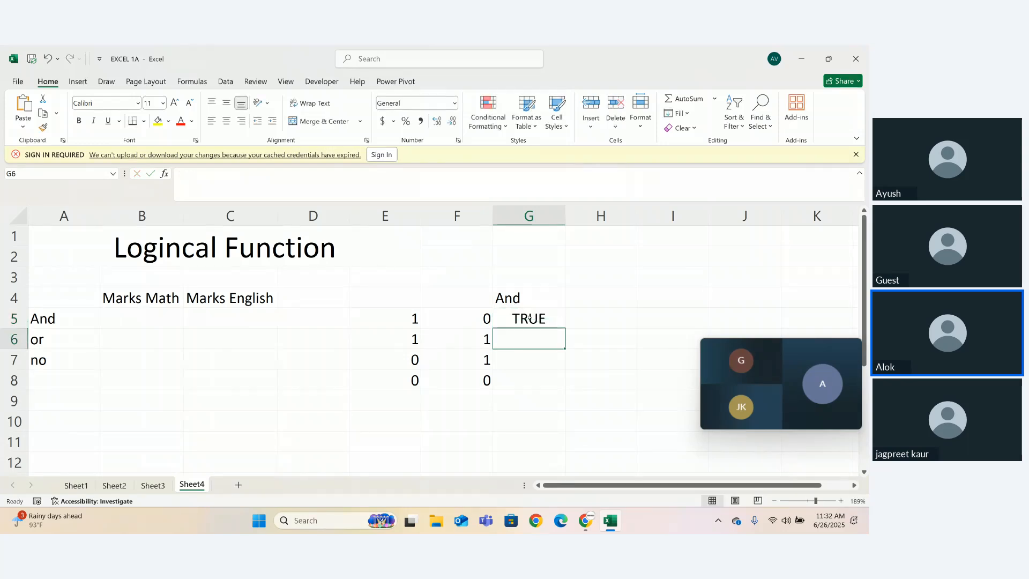
- Replace the And result in G5 with "Flase" and enter True in G6
left_click(529, 319)
type("T")
key("BackSpace")
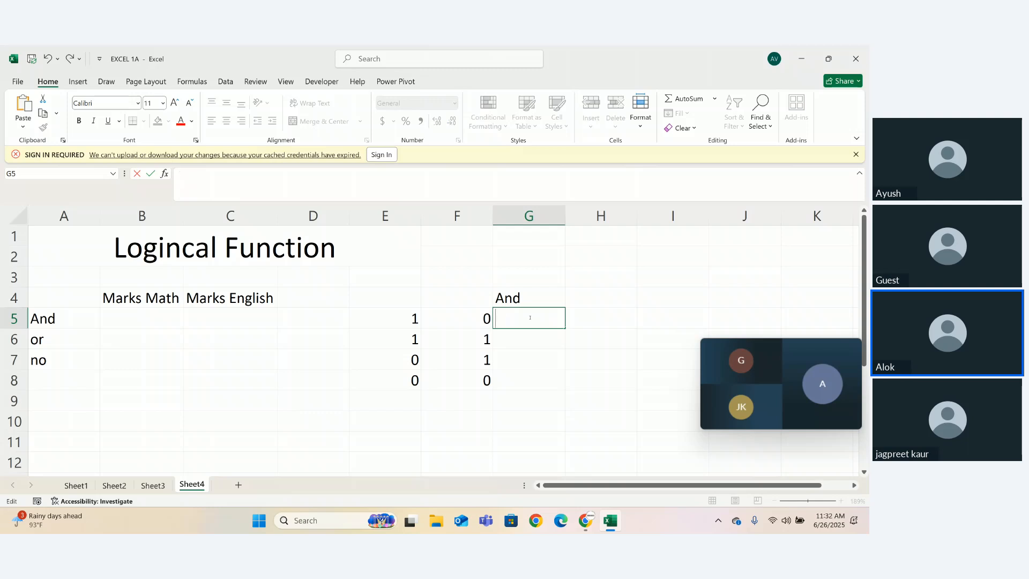
type("Flase")
key("Return")
type("T")
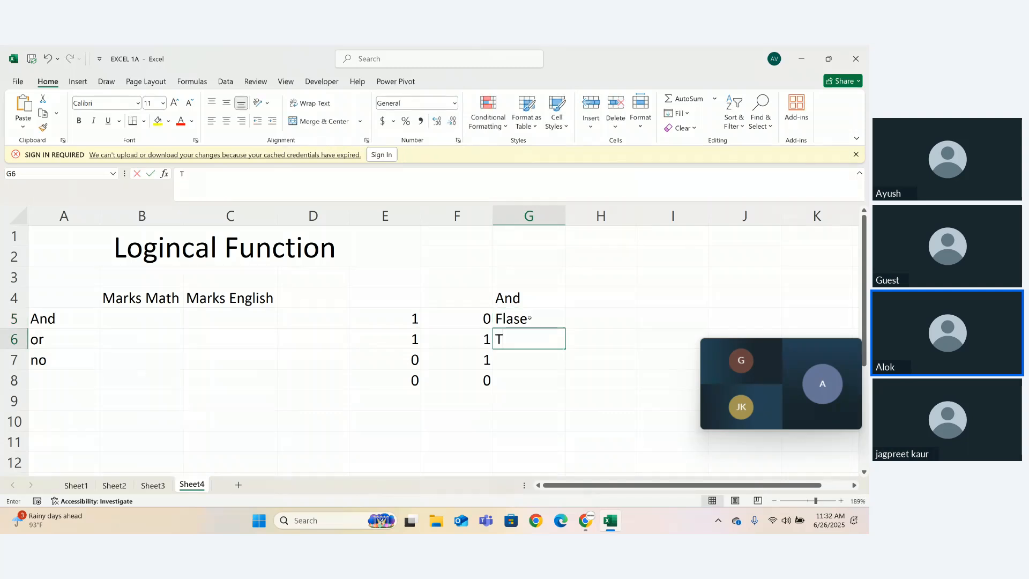
type("rue")
key("Return")
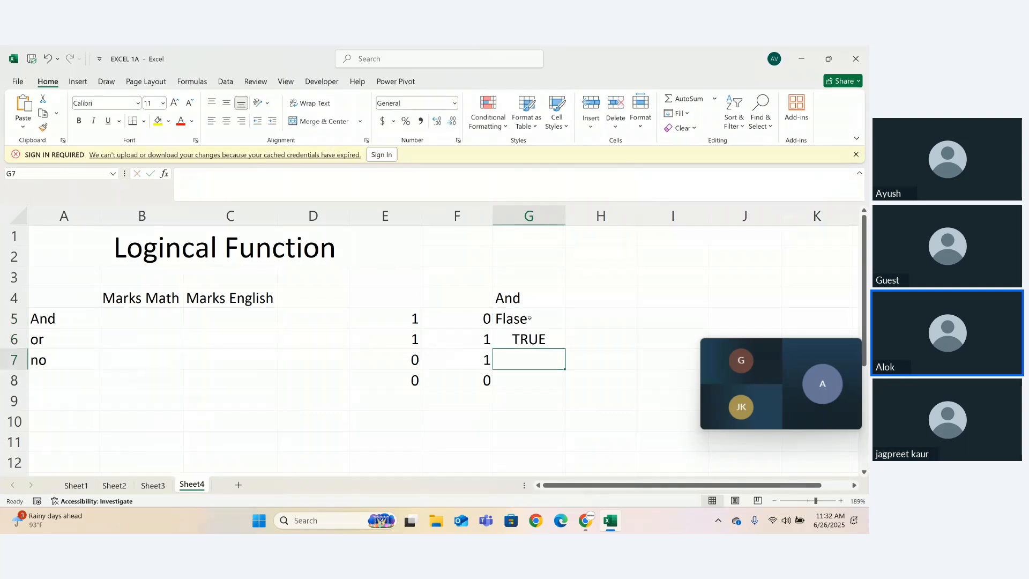
- Enter the And results False in cell G7 and True in cell G8
type("dlase")
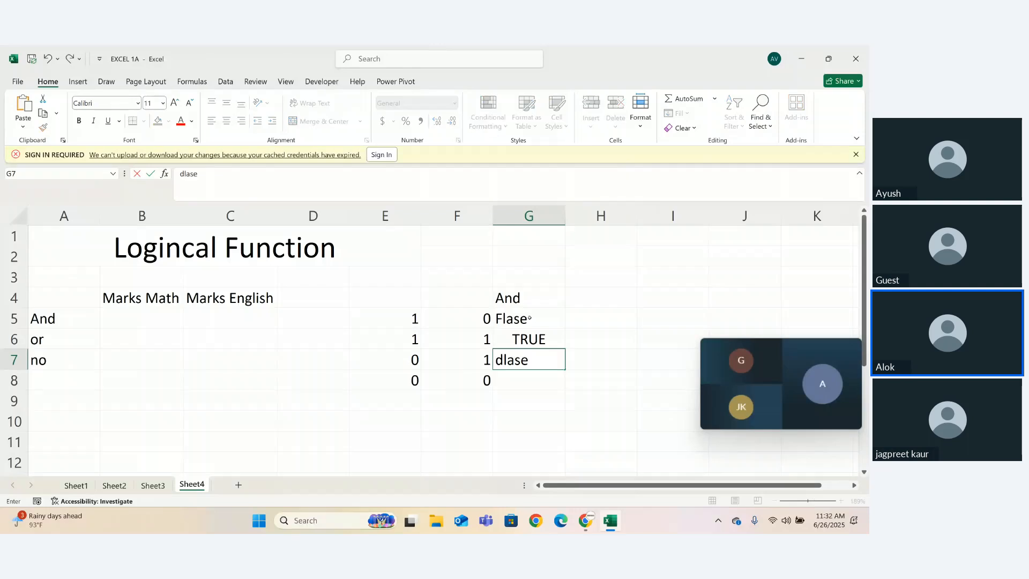
key("BackSpace")
key("BackSpace")
key("BackSpace")
key("BackSpace")
key("BackSpace")
type("Falae")
key("BackSpace")
key("BackSpace")
type("se")
key("Return")
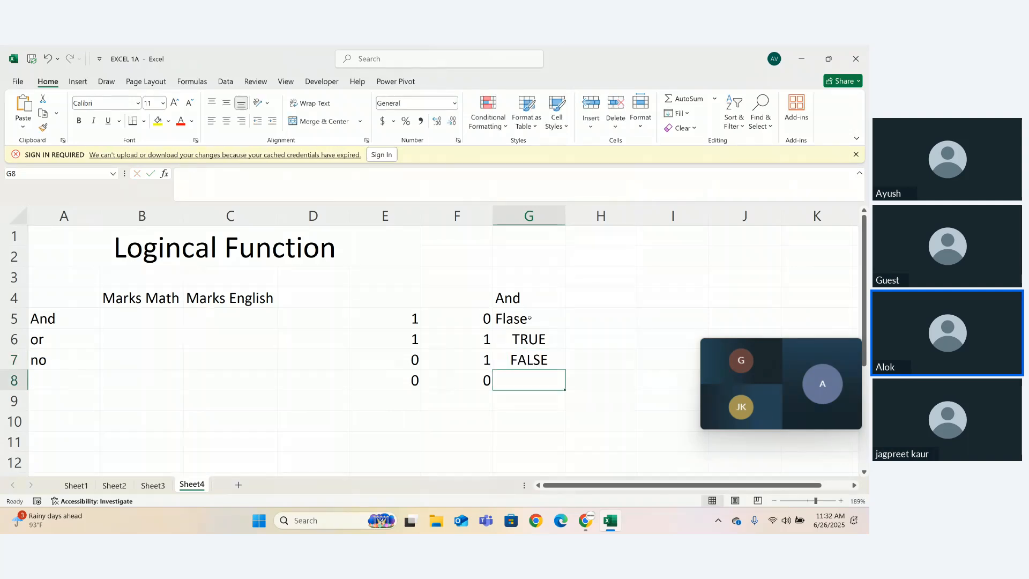
type("true")
key("Return")
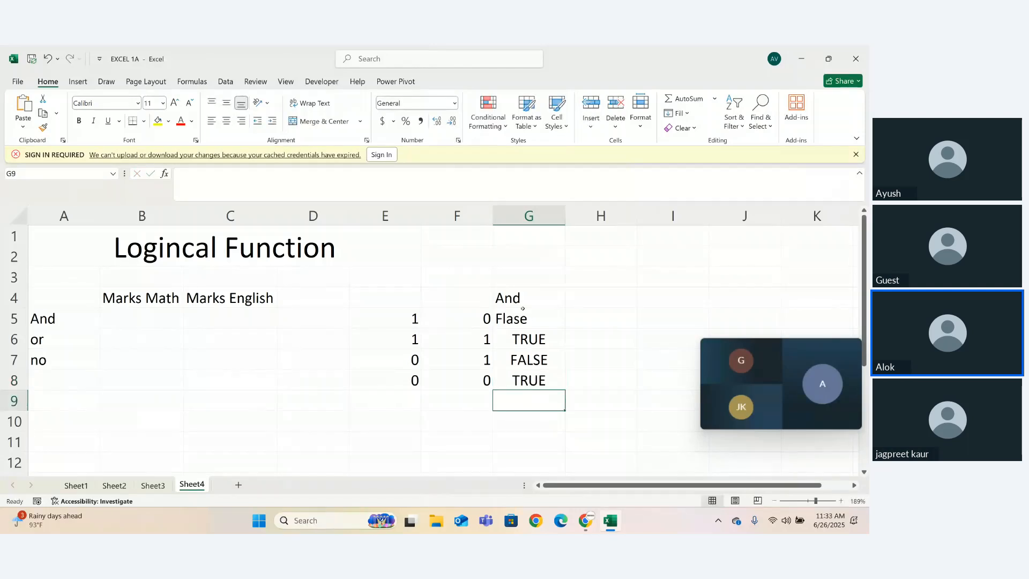
- Correct the misspelled "Flase" in cell G5 to False
double_click(519, 318)
left_click(503, 320)
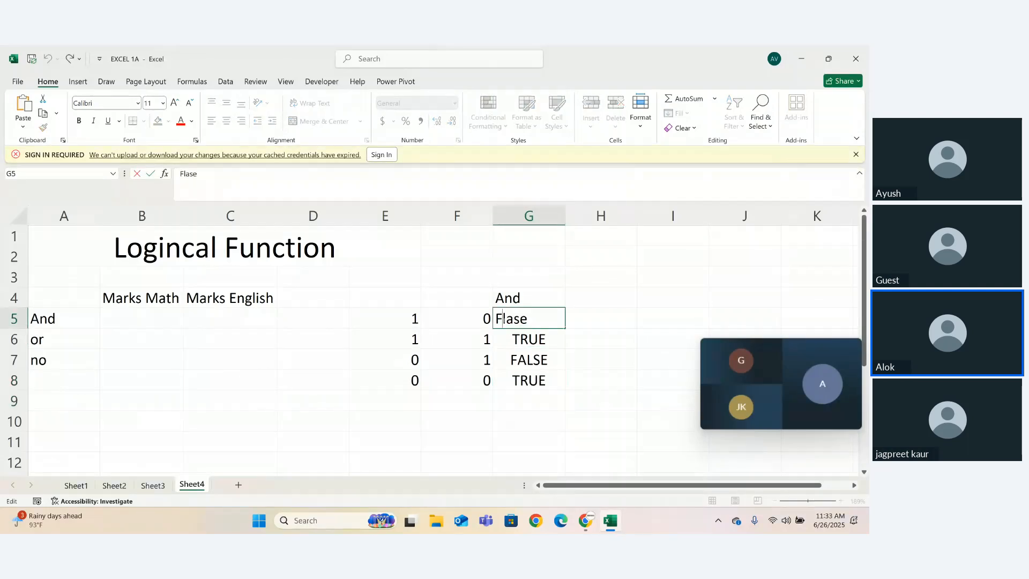
key("Right")
key("BackSpace")
type("l")
key("Return")
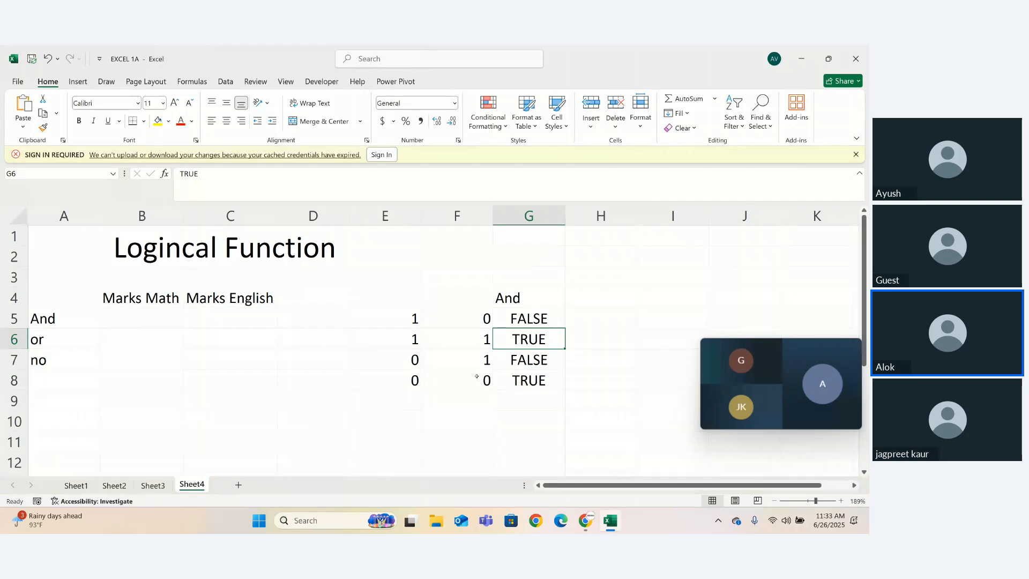
left_click(508, 259)
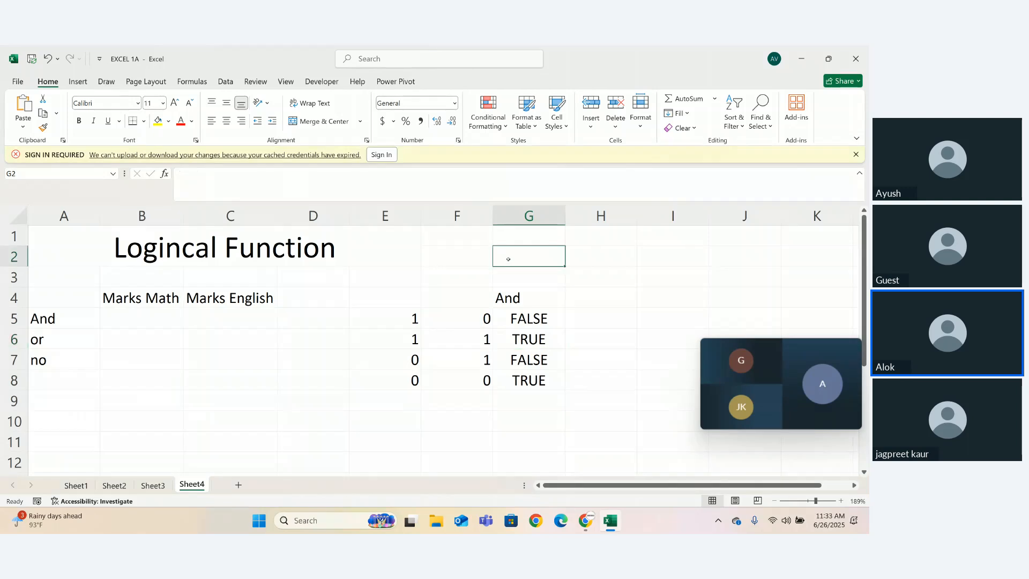
type("amit")
key("Return")
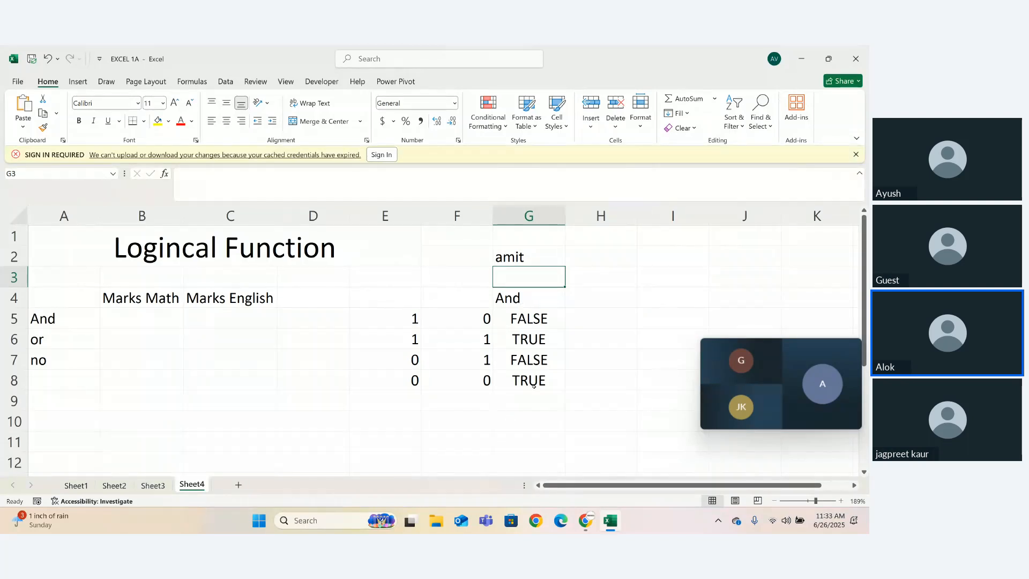
left_click_drag(522, 256, 463, 242)
key("Delete")
left_click(545, 258)
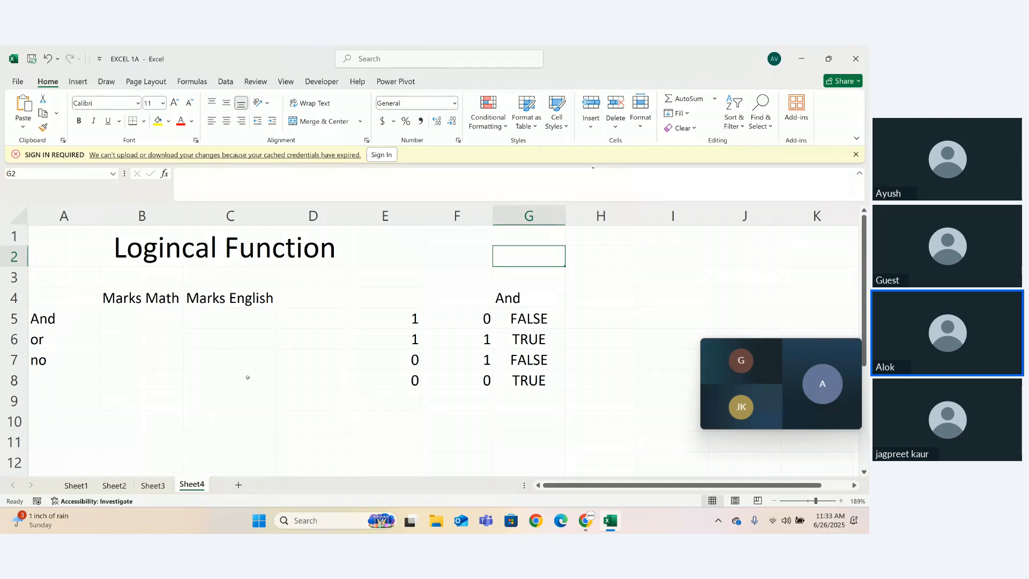
- Enter the first row of marks, 78 for Math in cell B5 and 23 for English in C5
left_click(146, 317)
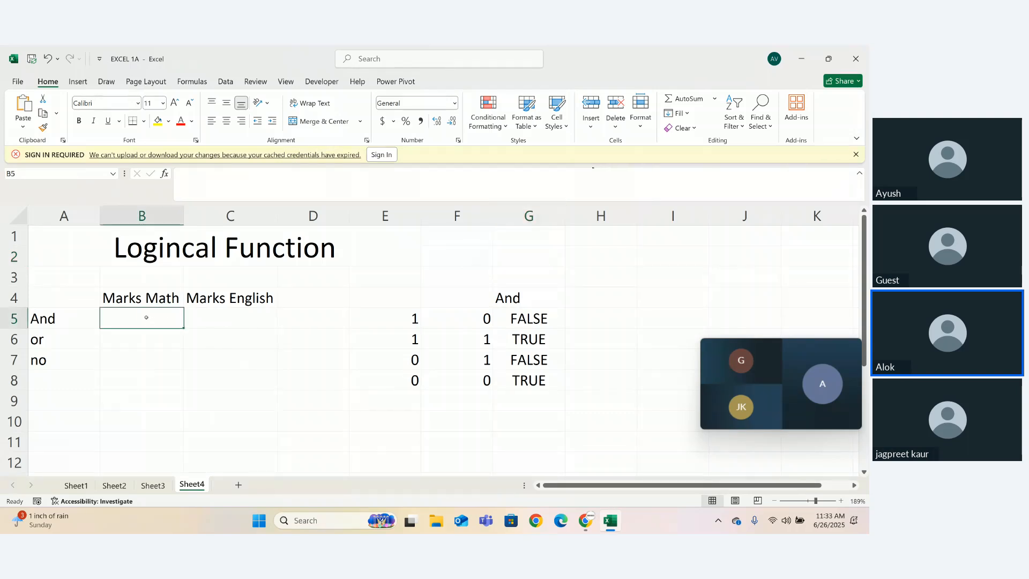
type("78")
key("Tab")
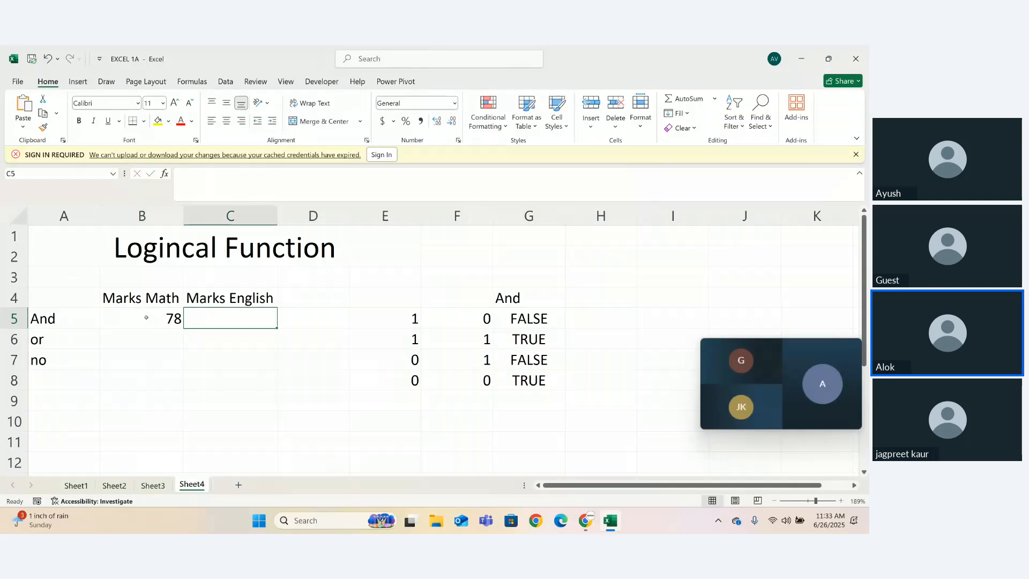
type("23")
key("Return")
- Enter the second row of marks, 45 for Math in cell B6 and 56 for English in C6
key("Left")
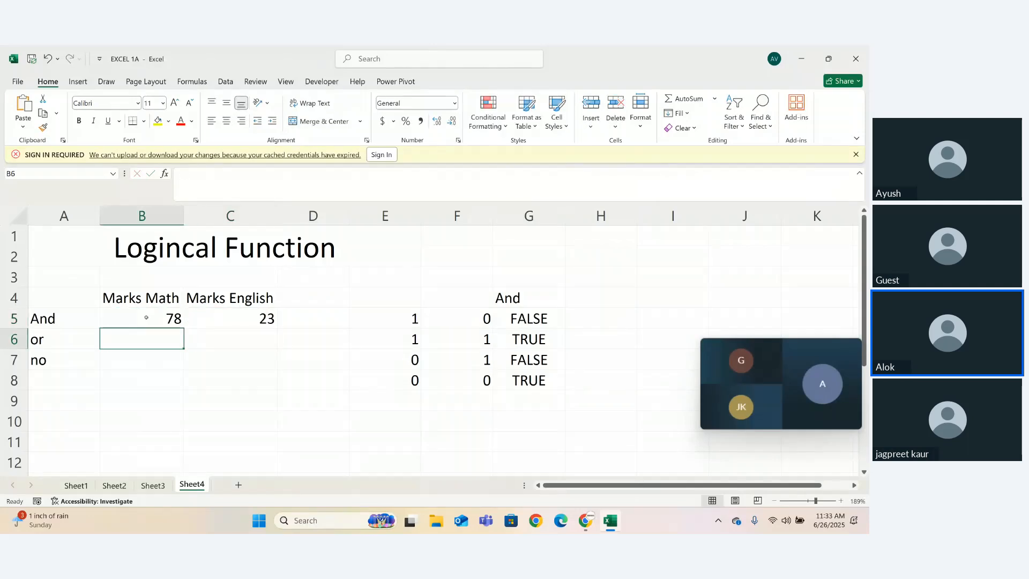
type("45")
key("Tab")
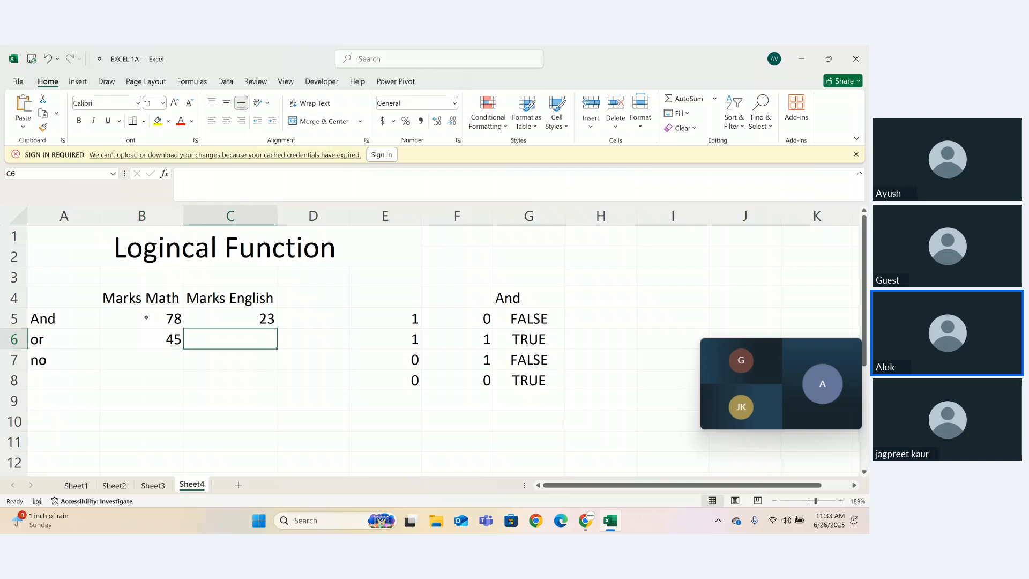
type("56")
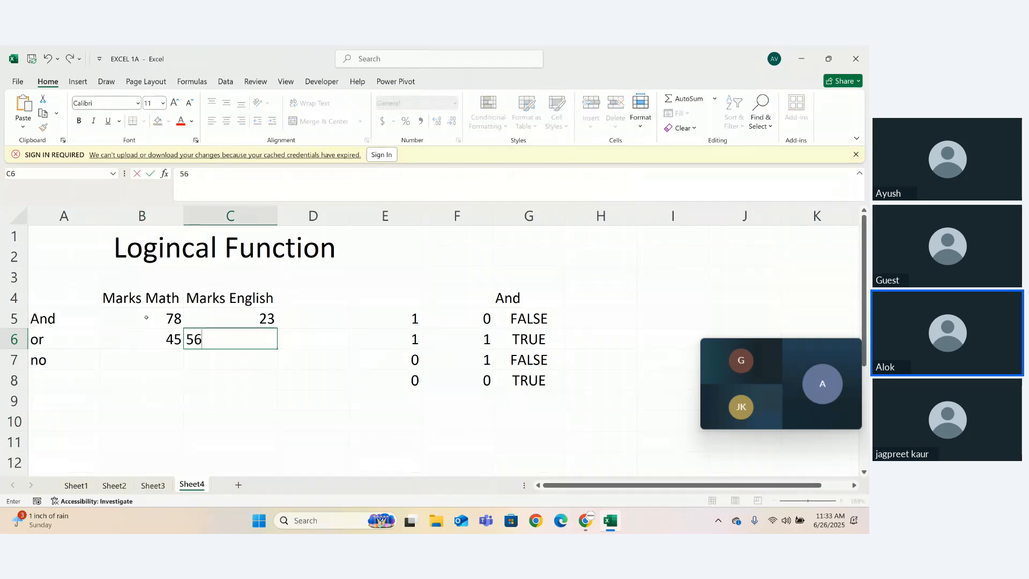
key("Return")
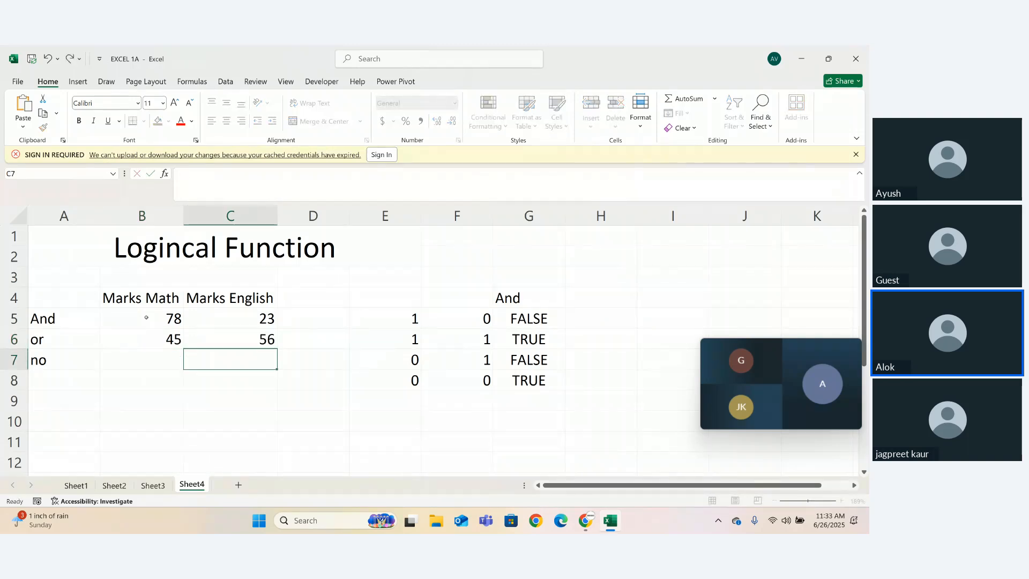
- Enter the third row of marks, 67 for Math in cell B7 and 87 for English in C7
key("Left")
type("67")
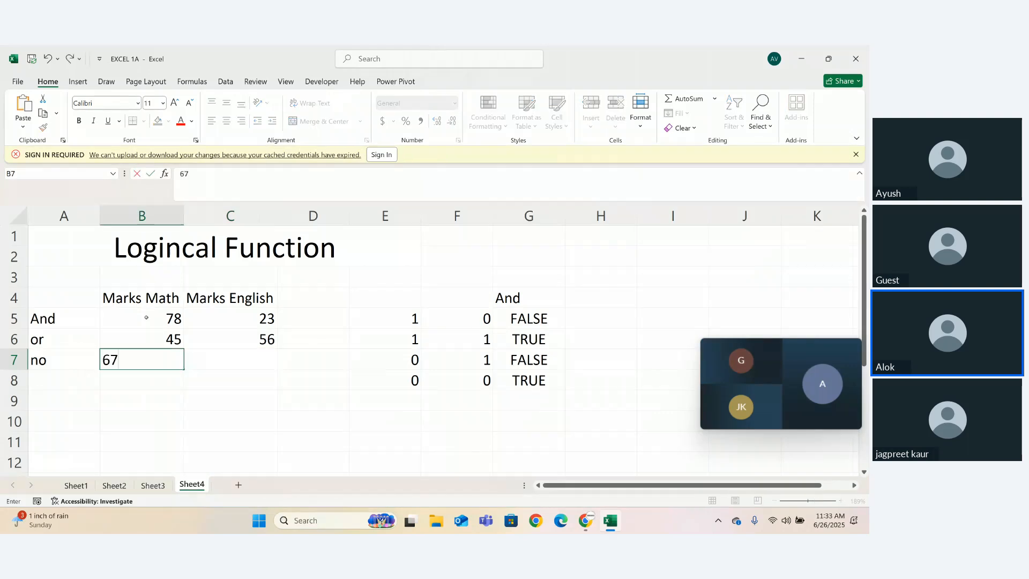
key("Tab")
type("23")
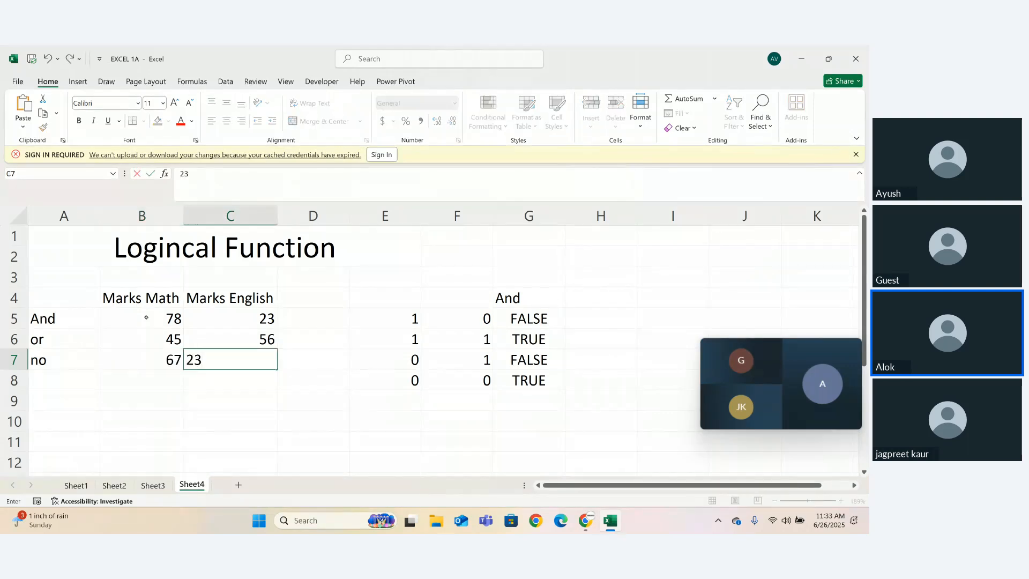
key("BackSpace")
key("BackSpace")
type("22")
key("BackSpace")
key("BackSpace")
type("87")
- Change the Math mark in cell B7 to 21
key("Left")
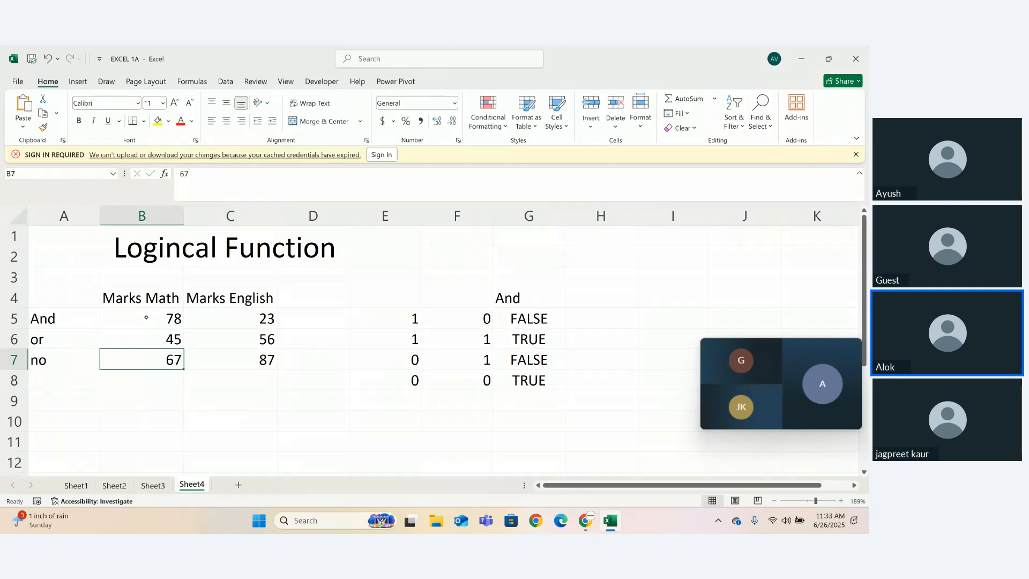
type("21")
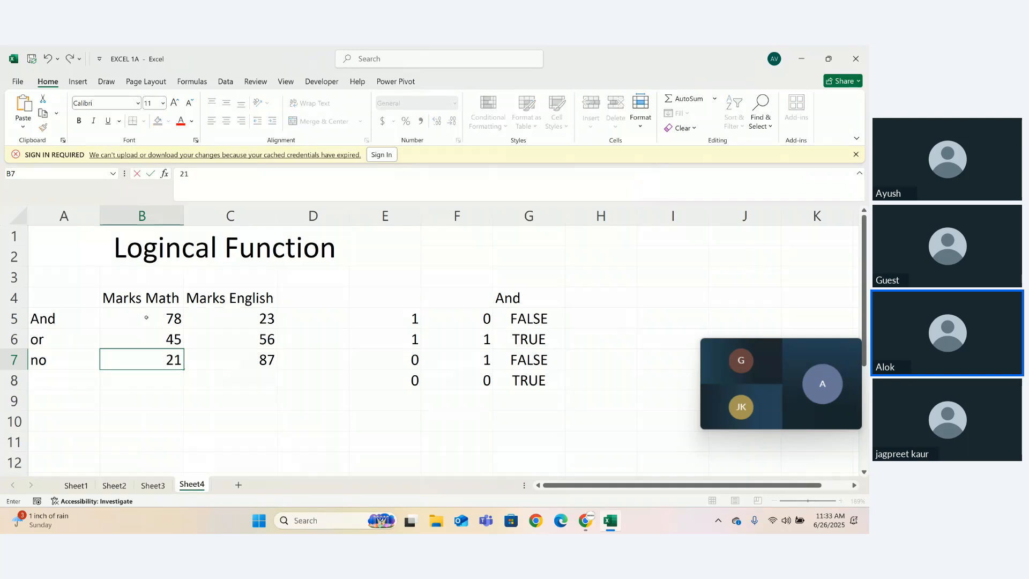
key("Right")
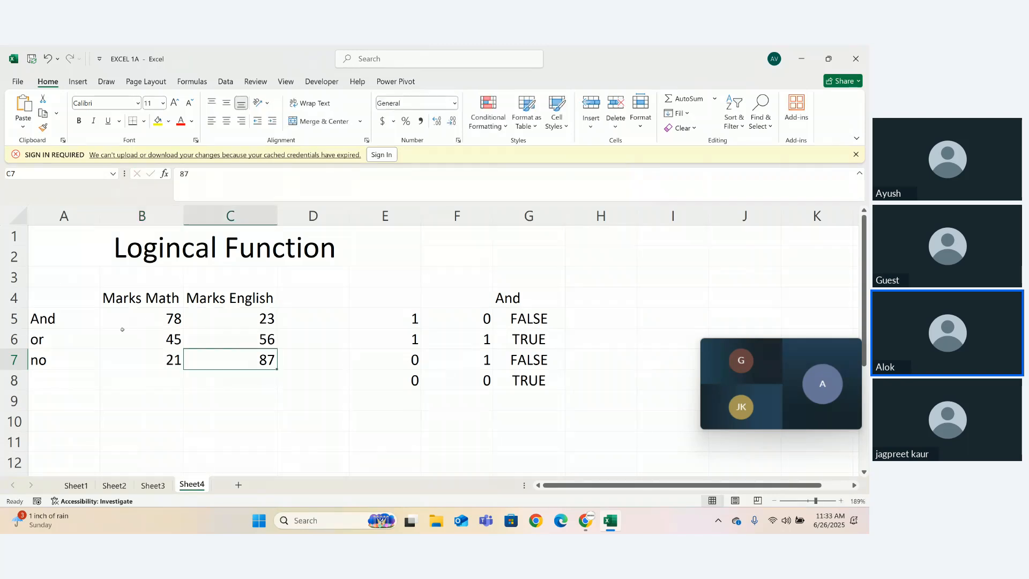
- Clear the "or" and "no" labels from cells A6 and A7
left_click_drag(34, 339, 46, 365)
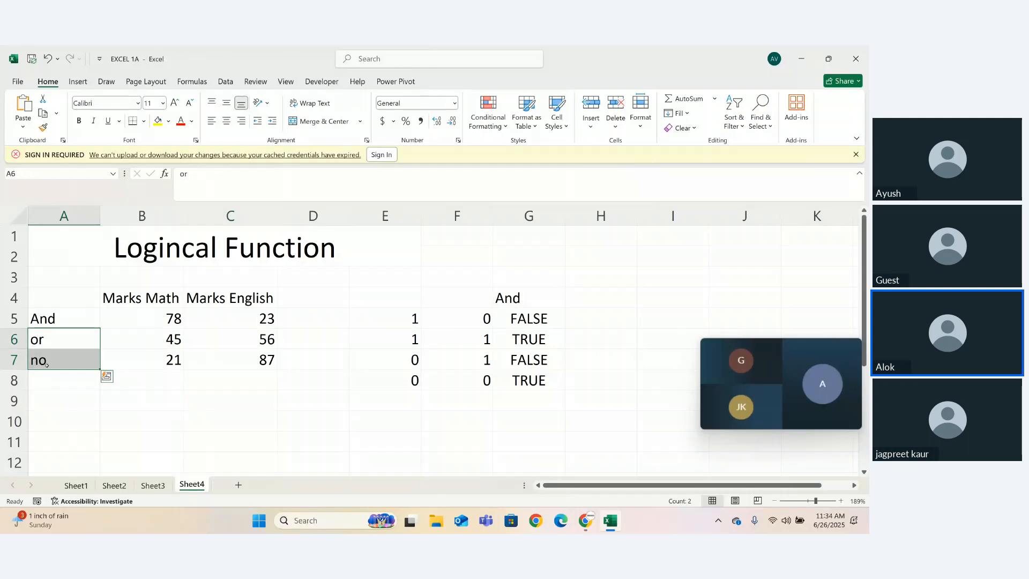
key("Delete")
left_click(150, 378)
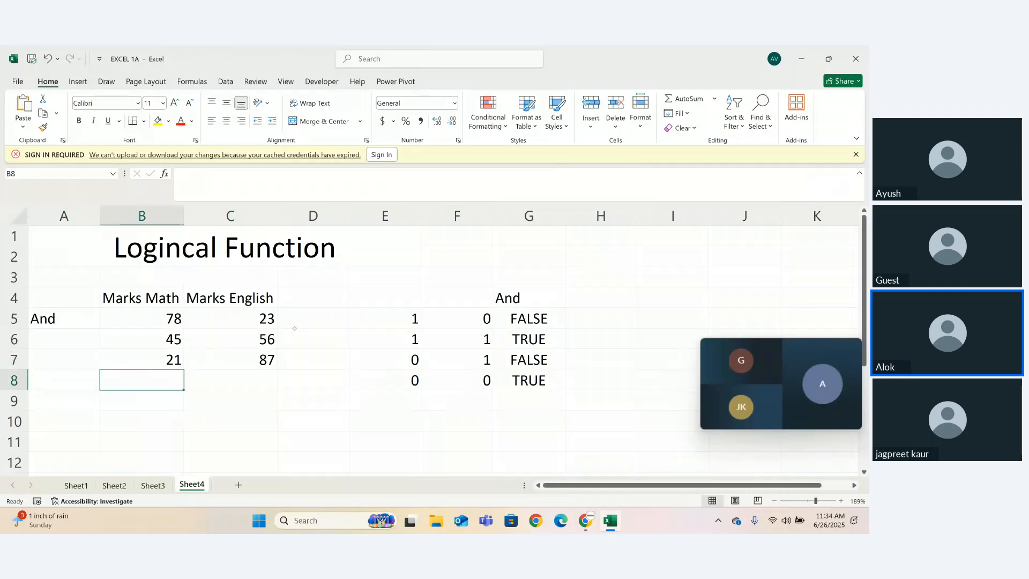
- Enter the formula =AND(B5>=33,C5>=33) in cell D5 to test both marks in the first row
left_click(295, 330)
left_click(299, 320)
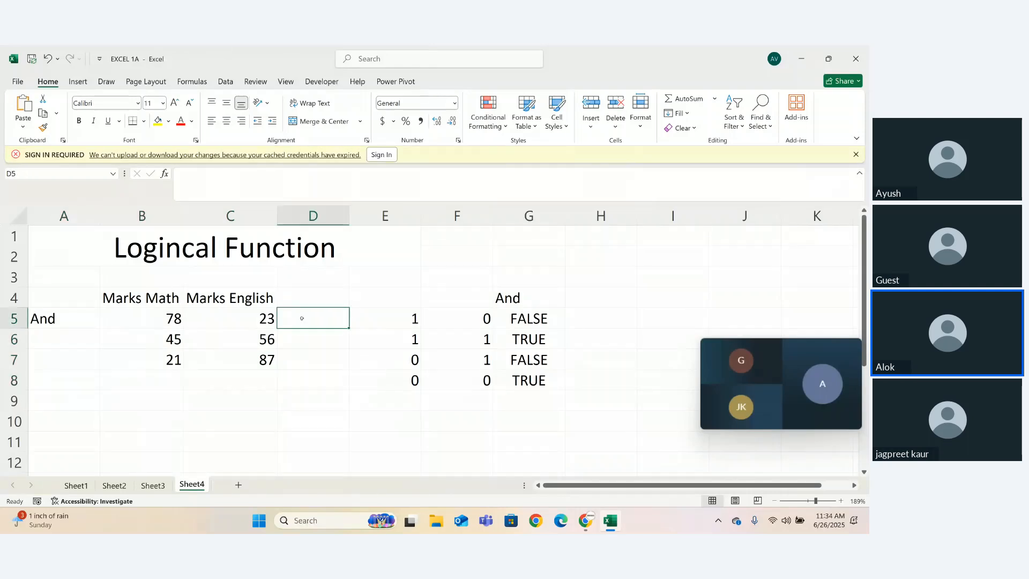
type("=")
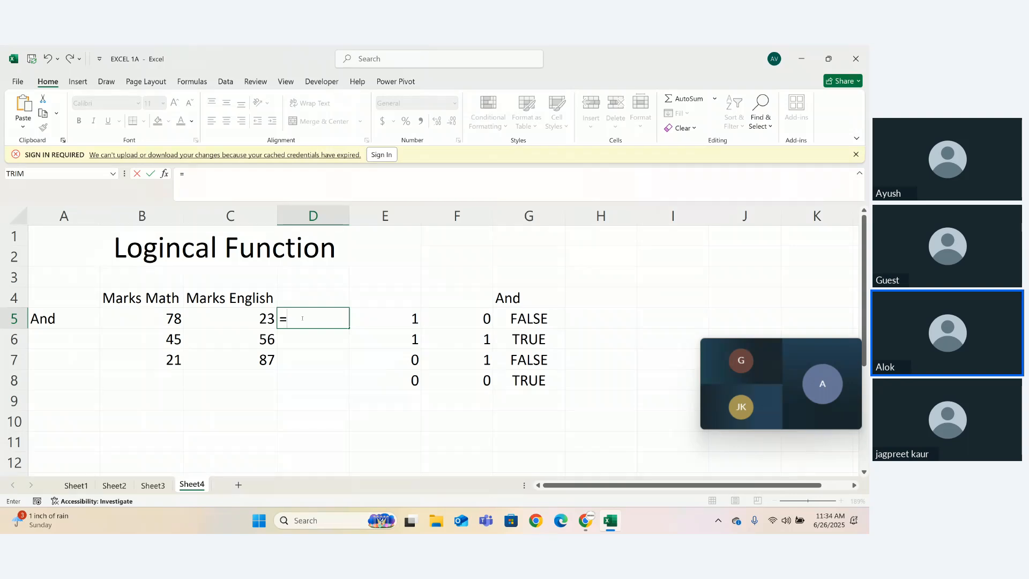
type("and")
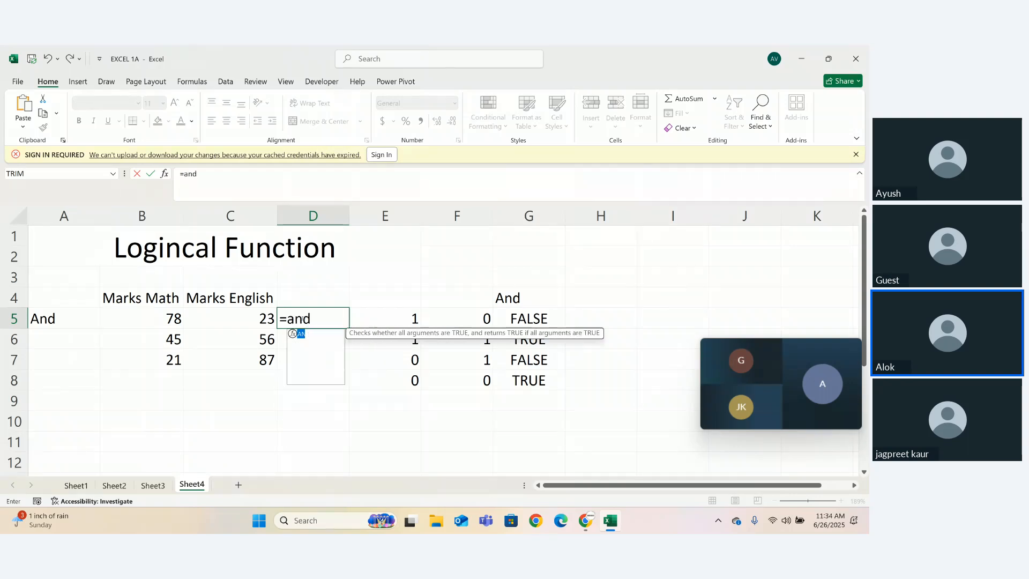
double_click(316, 333)
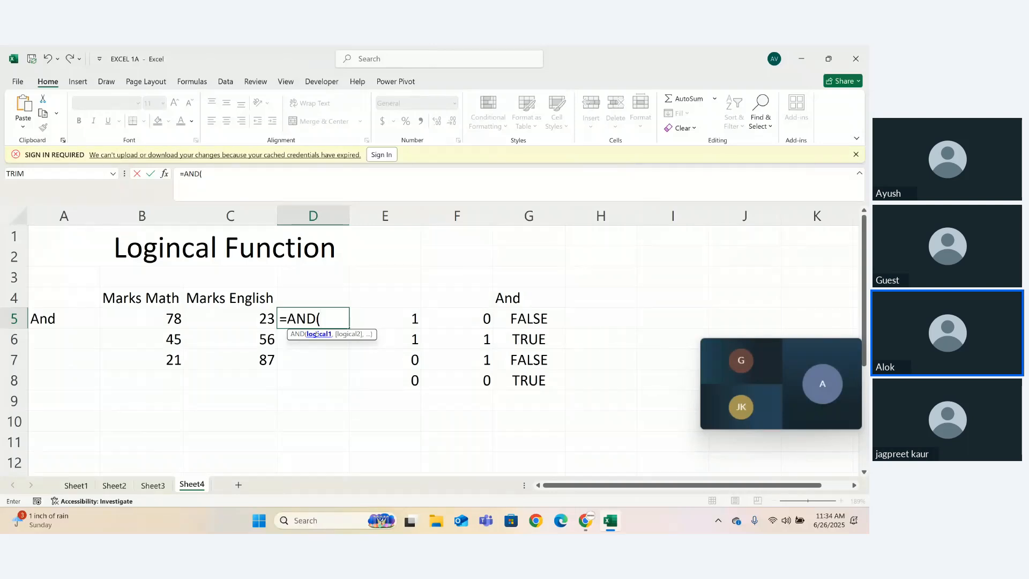
left_click(167, 319)
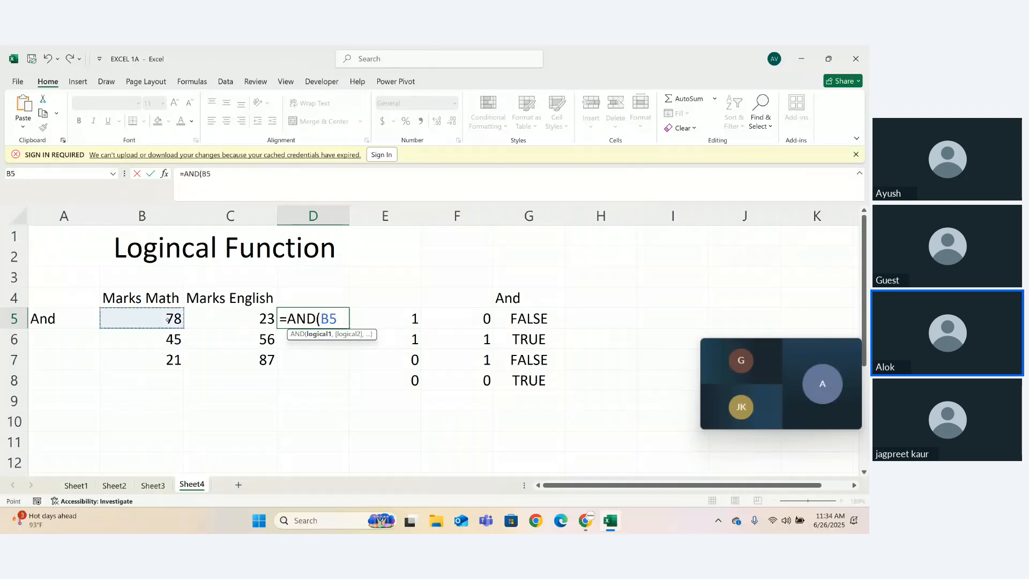
type(">=33,")
left_click(242, 323)
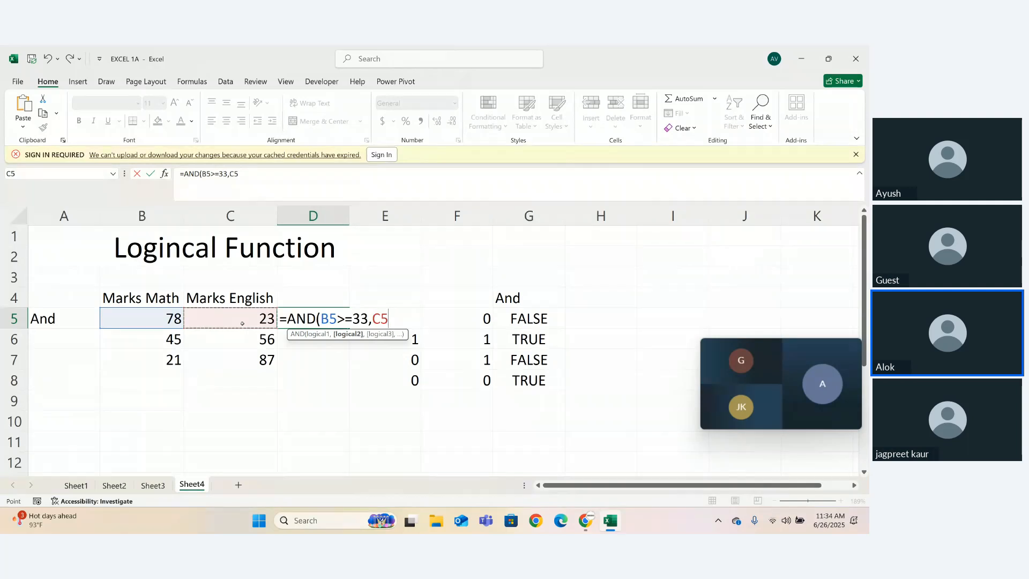
type(">=33)")
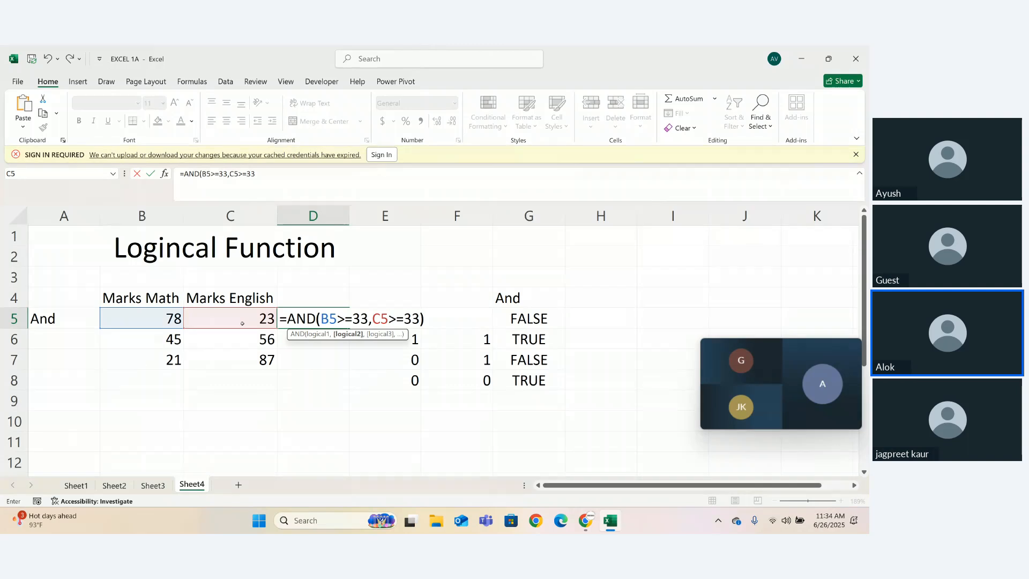
key("Return")
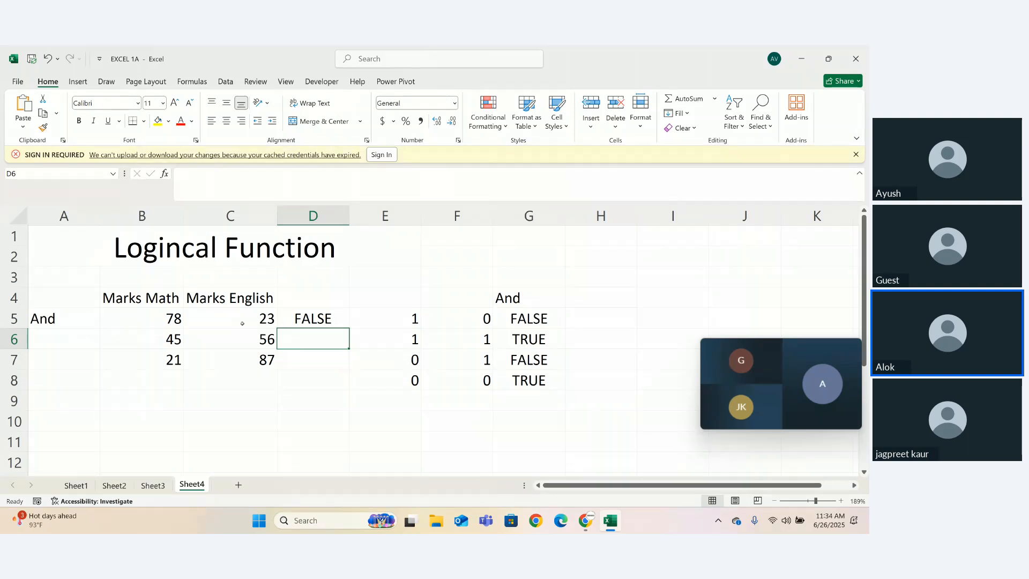
- Fill the AND formula from D5 down to D7 and review the formula inside cell D5
left_click(320, 318)
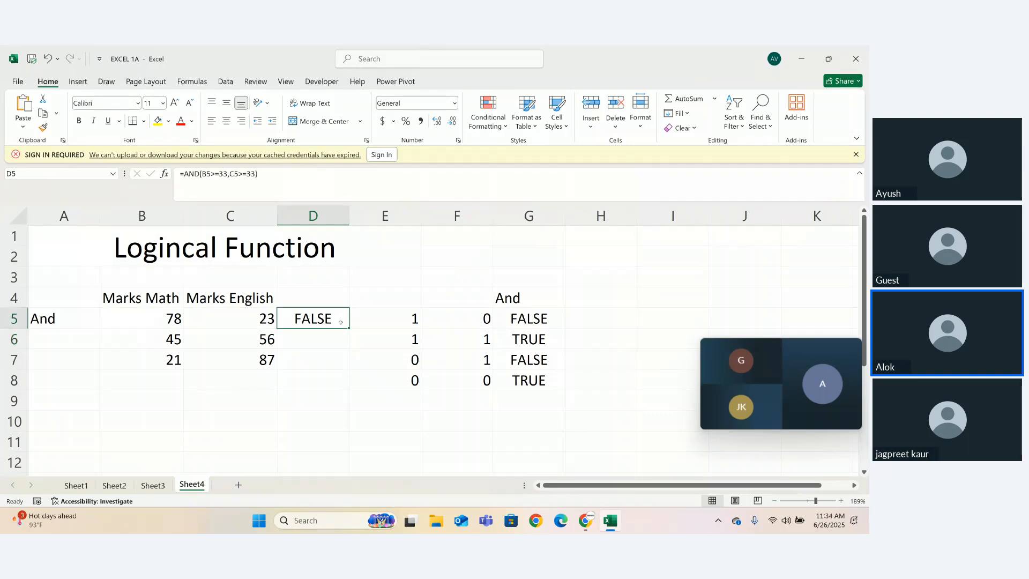
left_click_drag(349, 327, 349, 364)
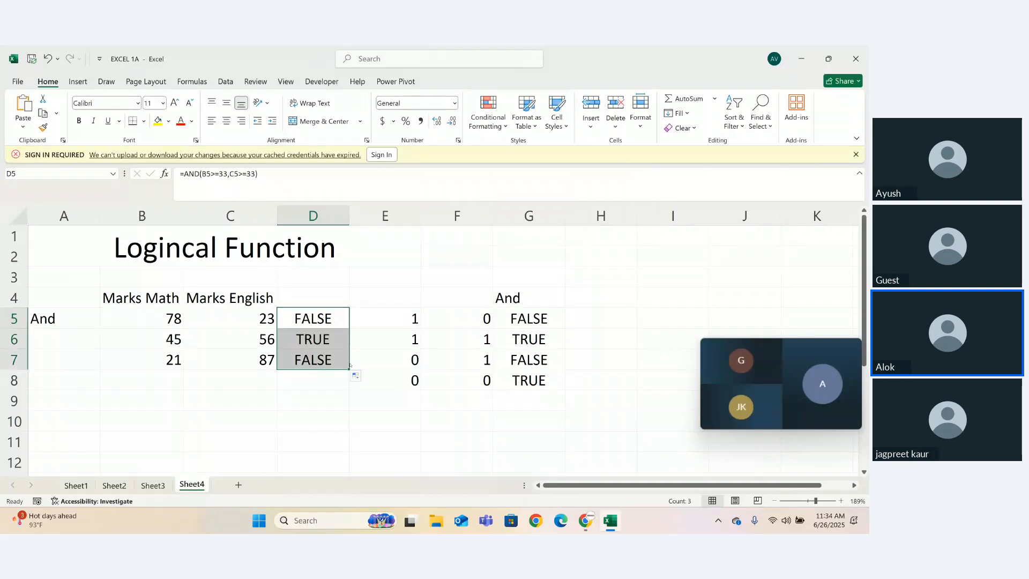
left_click(312, 320)
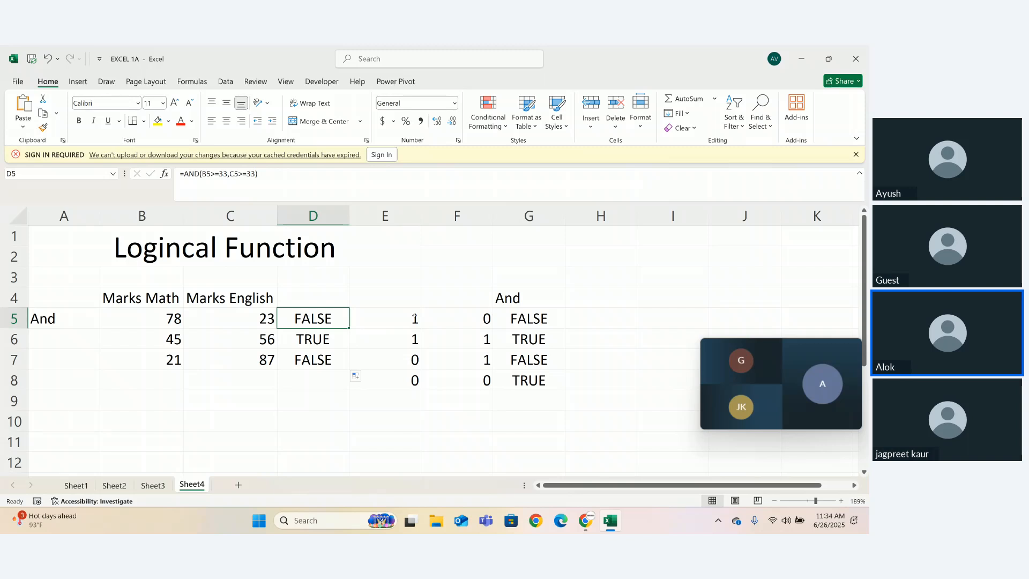
double_click(316, 317)
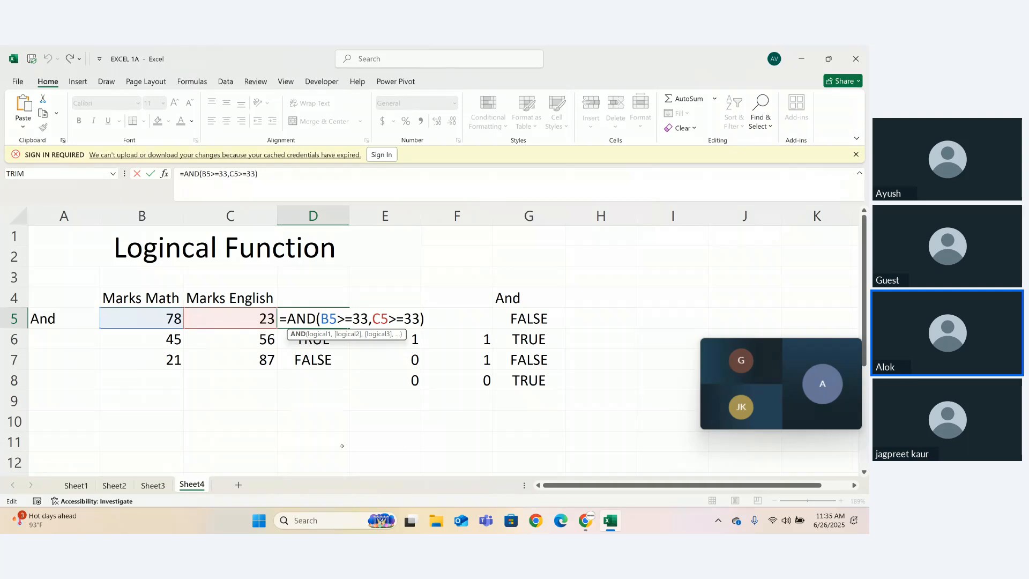
key("Return")
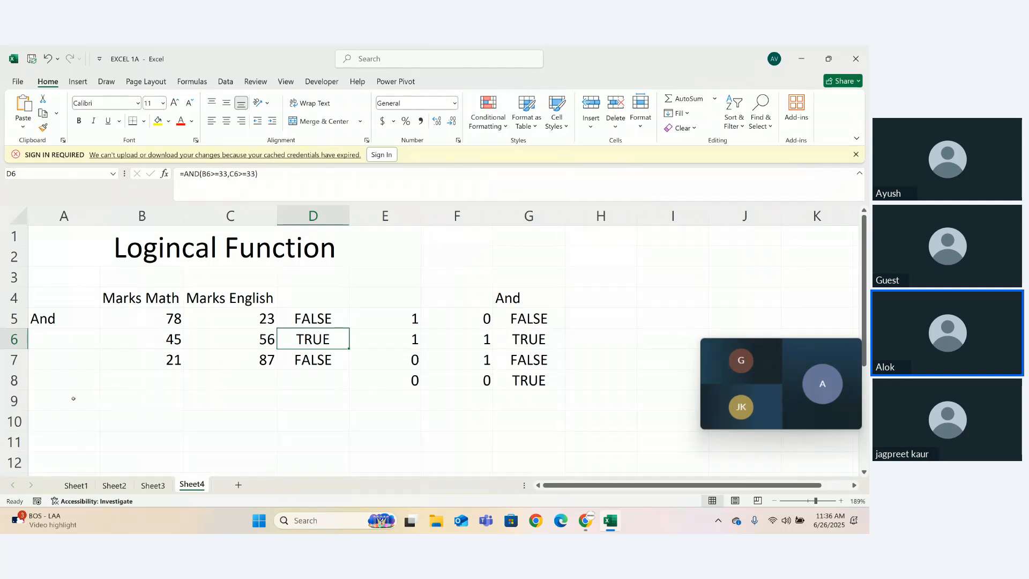
- Enter the label "or" in cell A9 for the second function example
left_click(58, 405)
type("or")
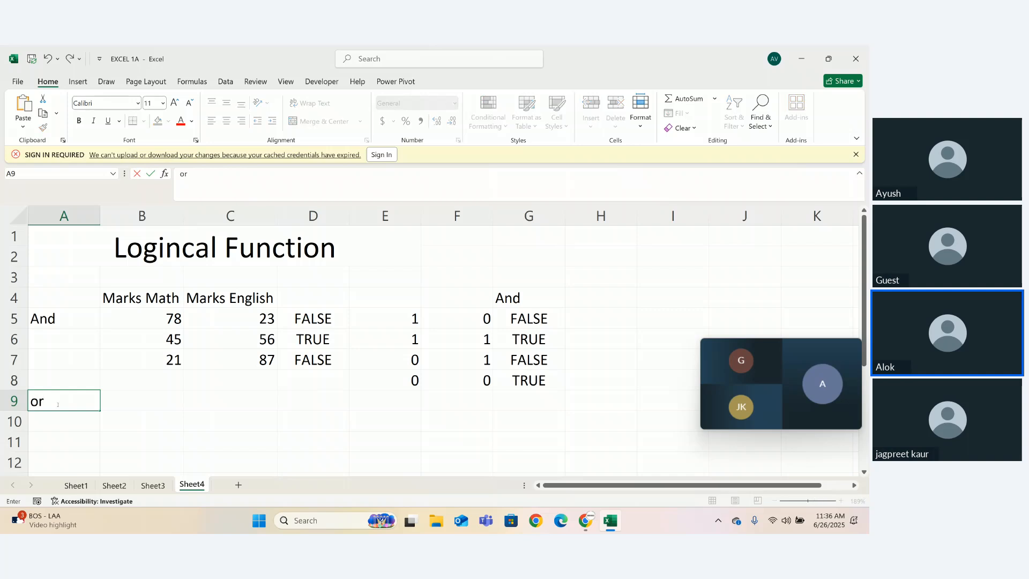
key("Return")
left_click(72, 407)
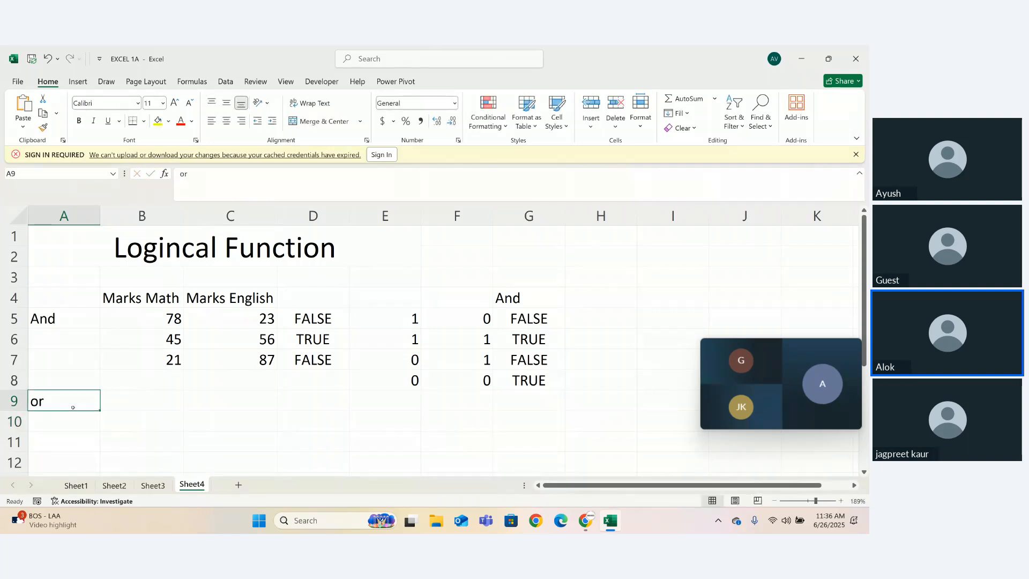
- Copy the marks table B4:C7 to the range starting at B9, and select cell D10 beside the first copied row
left_click(130, 401)
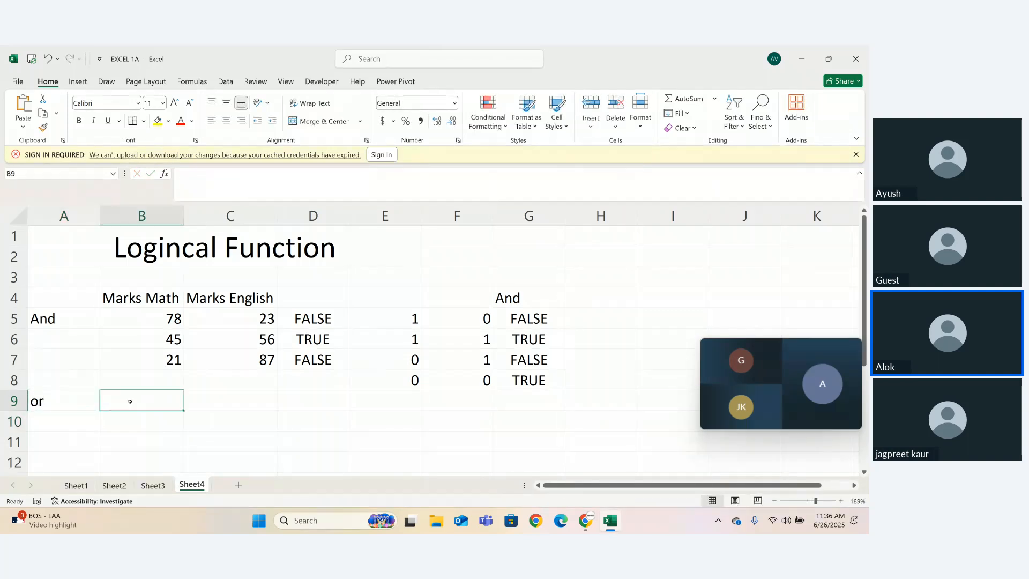
left_click_drag(140, 298, 244, 356)
key("ctrl+c")
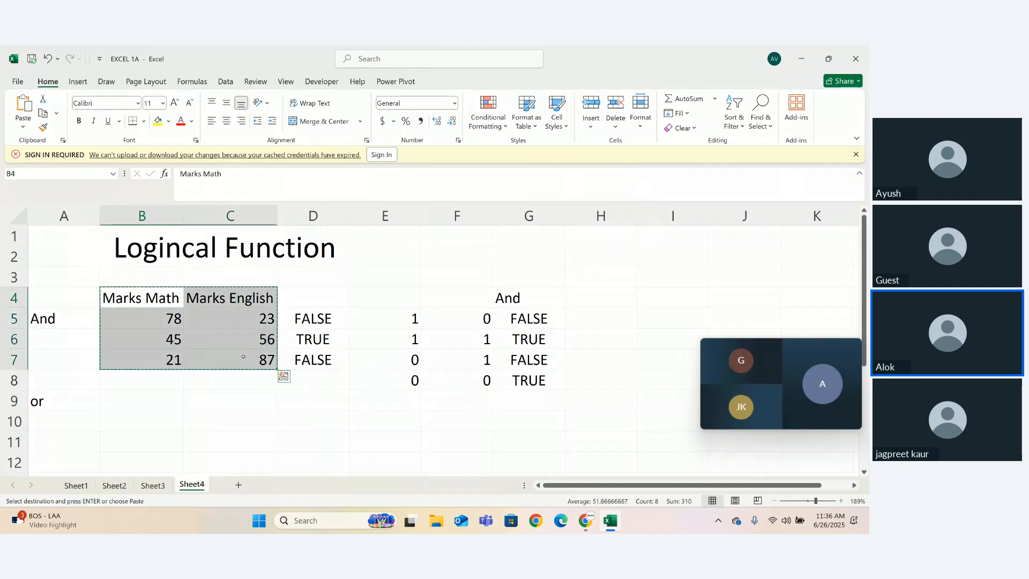
left_click(115, 405)
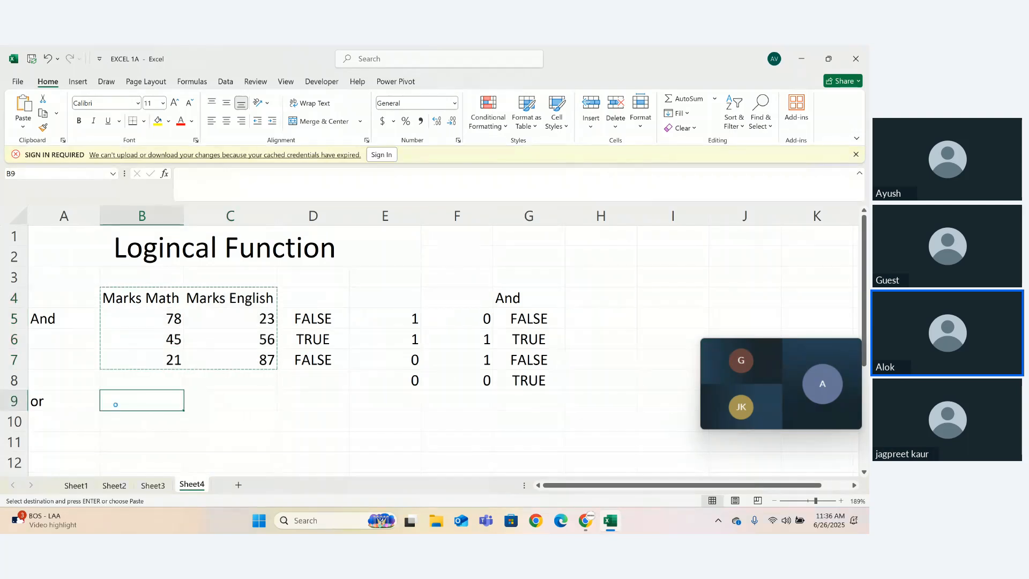
key("ctrl+v")
left_click(316, 381)
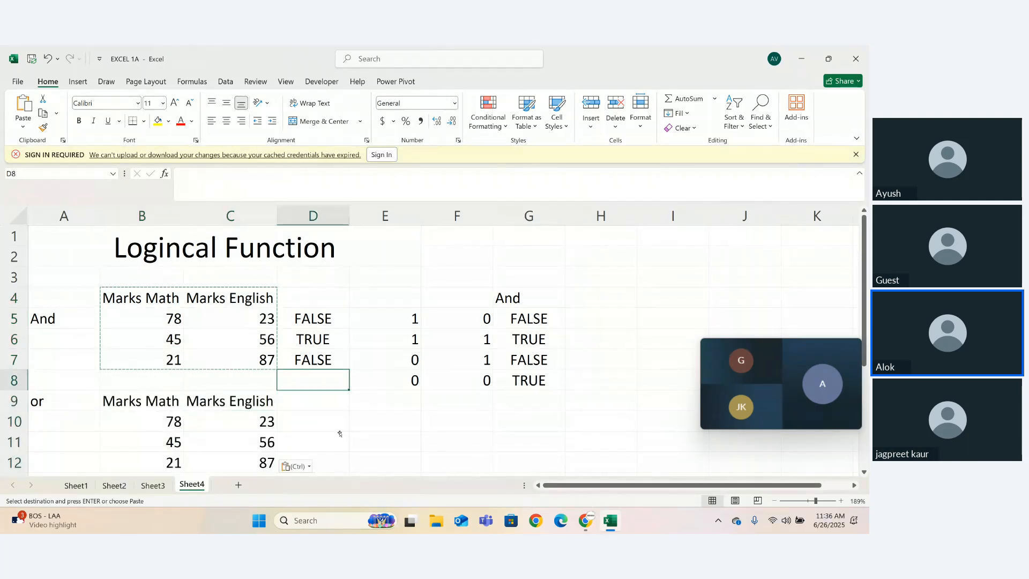
left_click(337, 419)
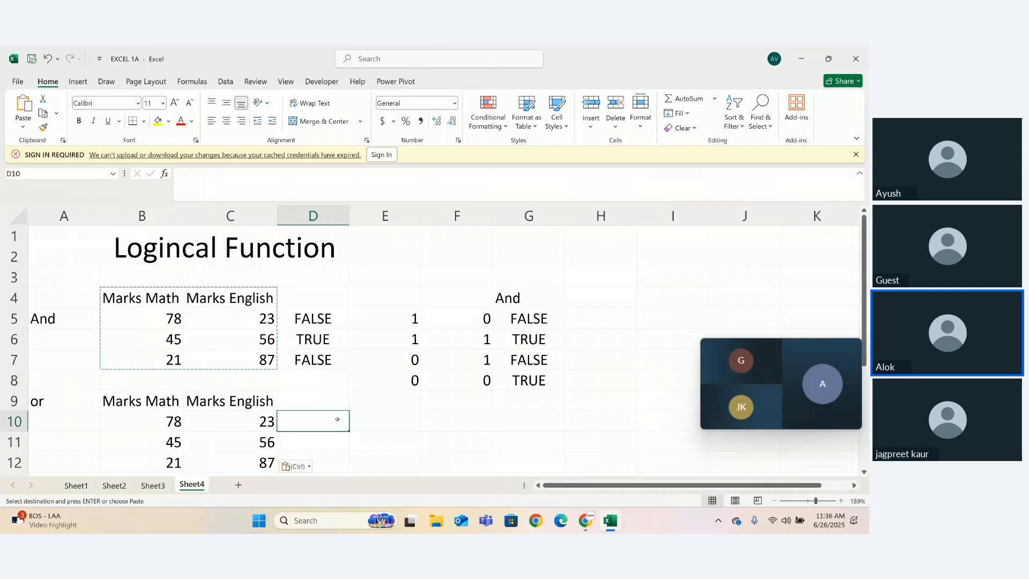
- Enter the formula =OR(B10>=33,C10>=33) in cell D10 to test whether either mark passes
type("=or")
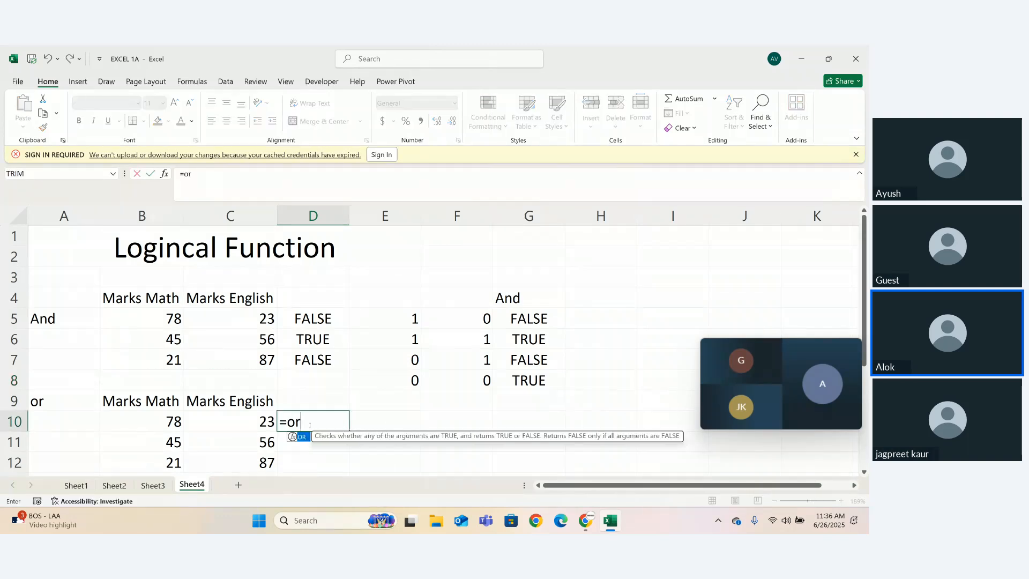
key("Tab")
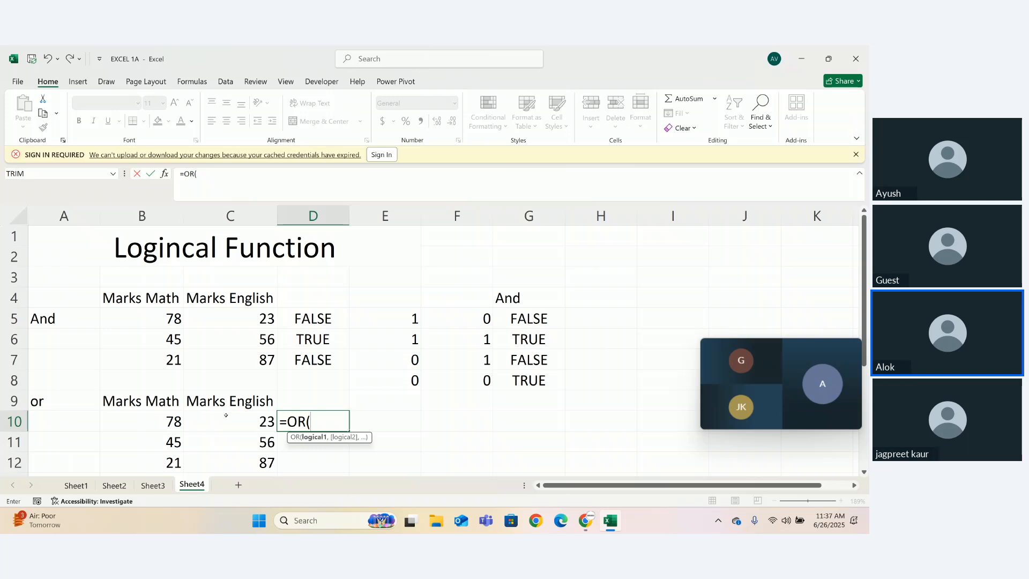
left_click(177, 423)
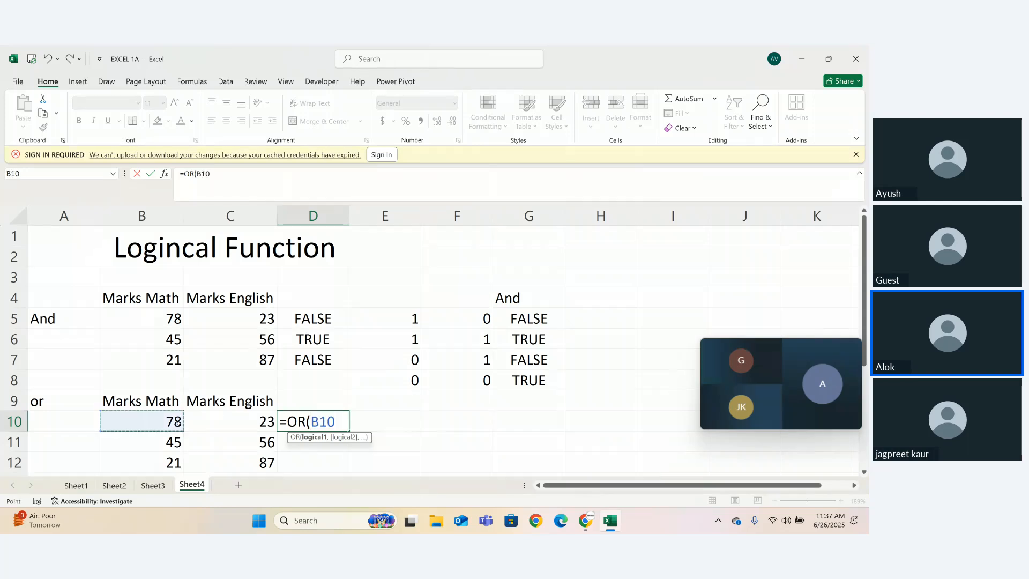
type(">=33,")
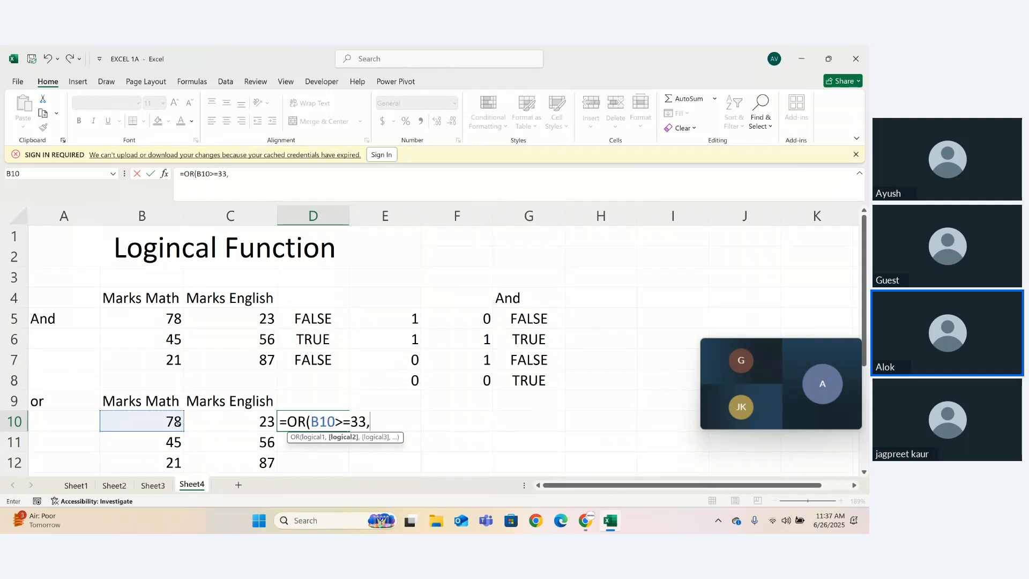
left_click(234, 424)
type(">")
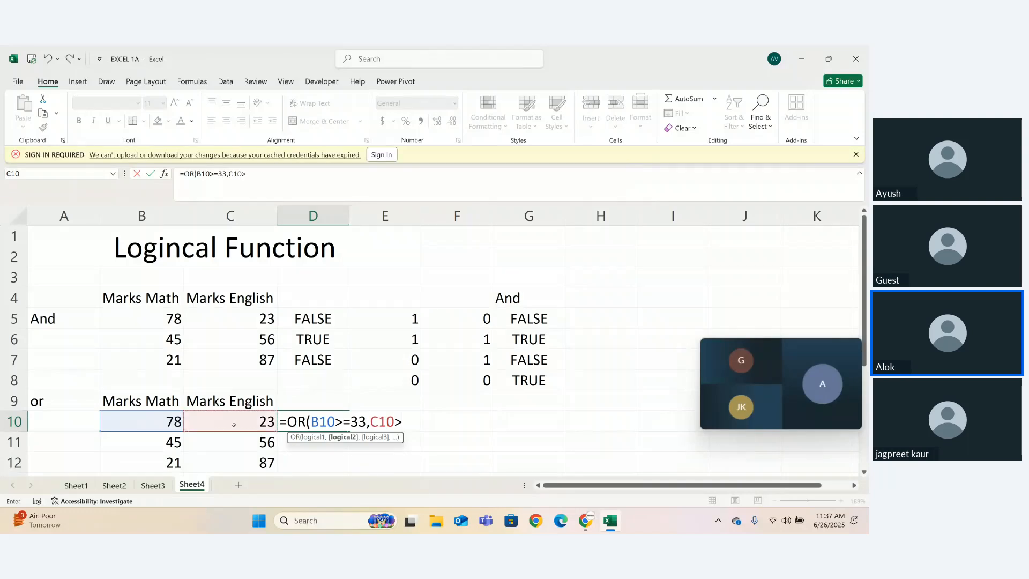
type("=33)")
key("Return")
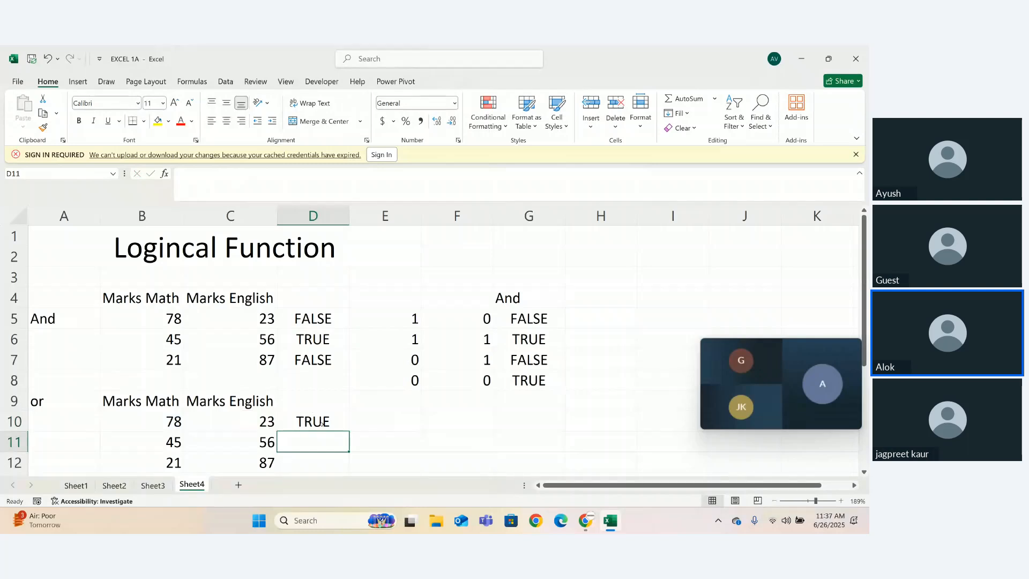
- Fill the OR formula from D10 down to D13 and add a fourth pair of marks, 23 in B13 and 21 in C13
left_click(322, 423)
left_click_drag(375, 442, 347, 390)
left_click(152, 374)
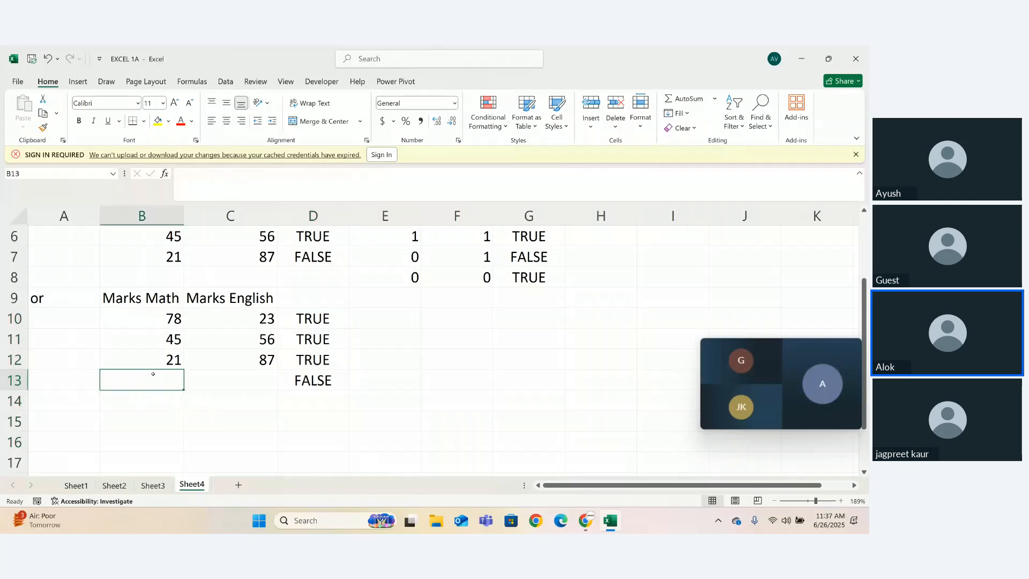
type("23")
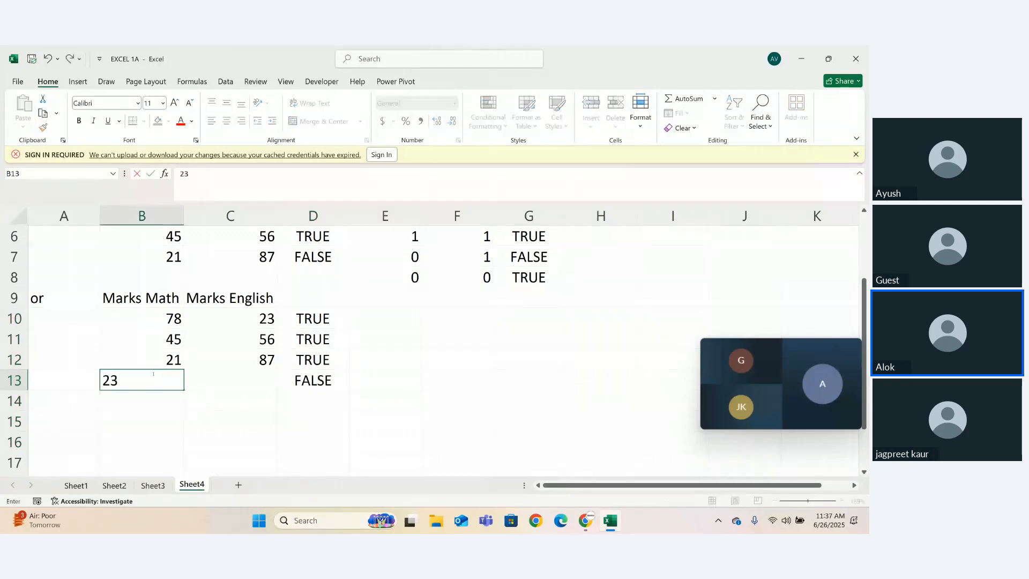
key("ctrl+Return")
key("Right")
type("21")
key("Tab")
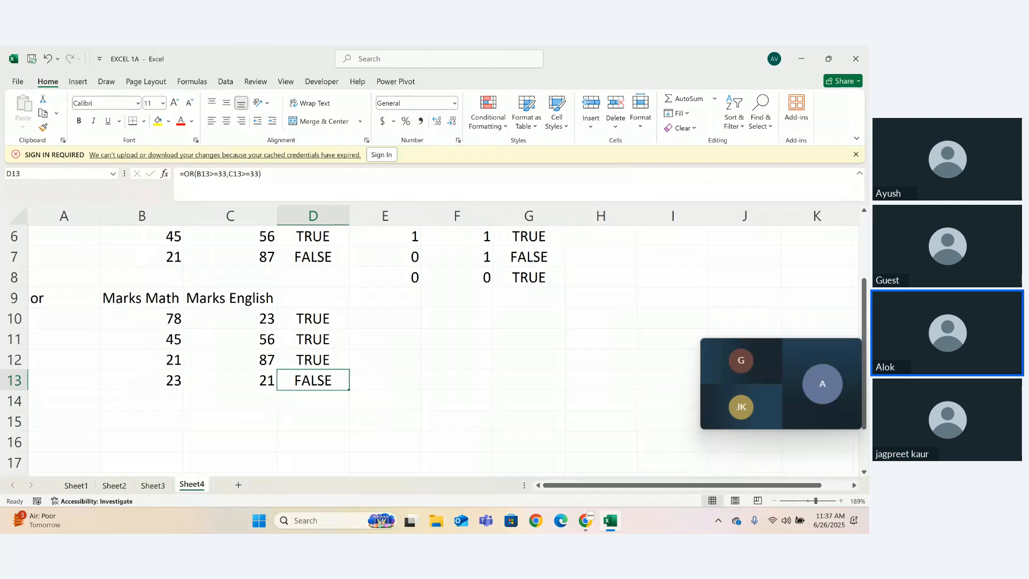
- Enter the label "Not" in cell A15 for the third function example
left_click_drag(864, 305, 864, 343)
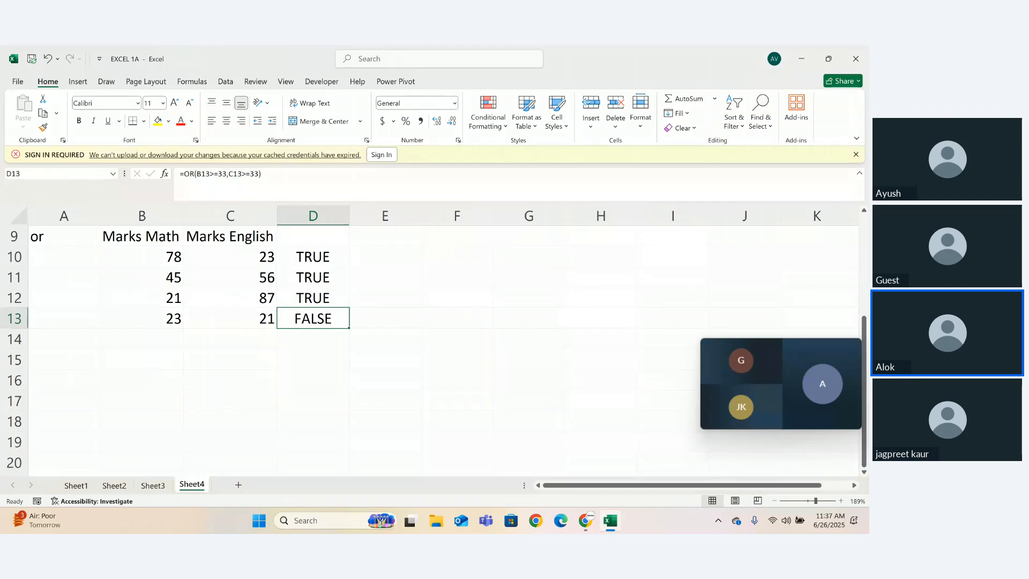
left_click(56, 358)
type("NOt")
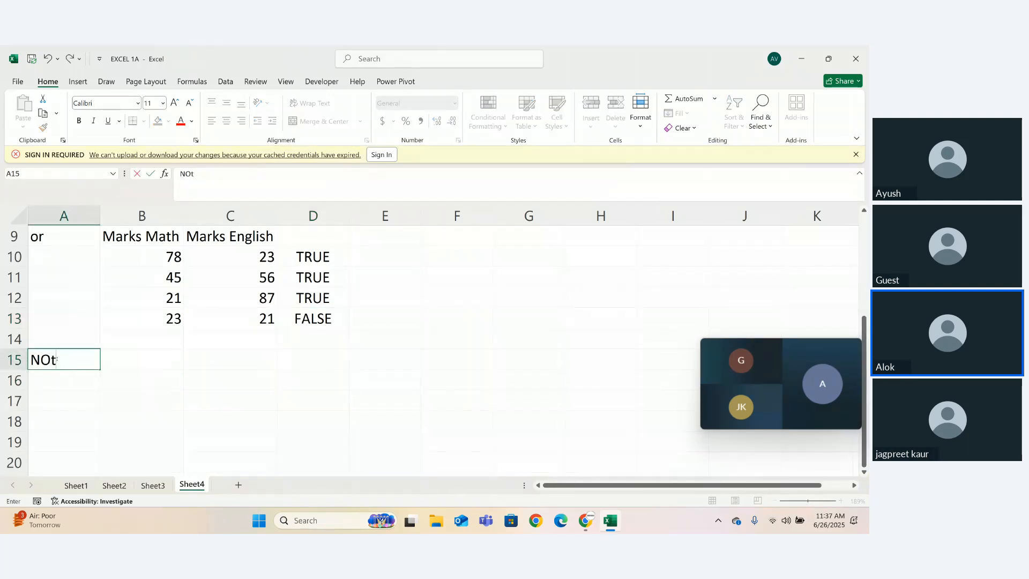
key("BackSpace")
key("BackSpace")
type("ot")
key("Tab")
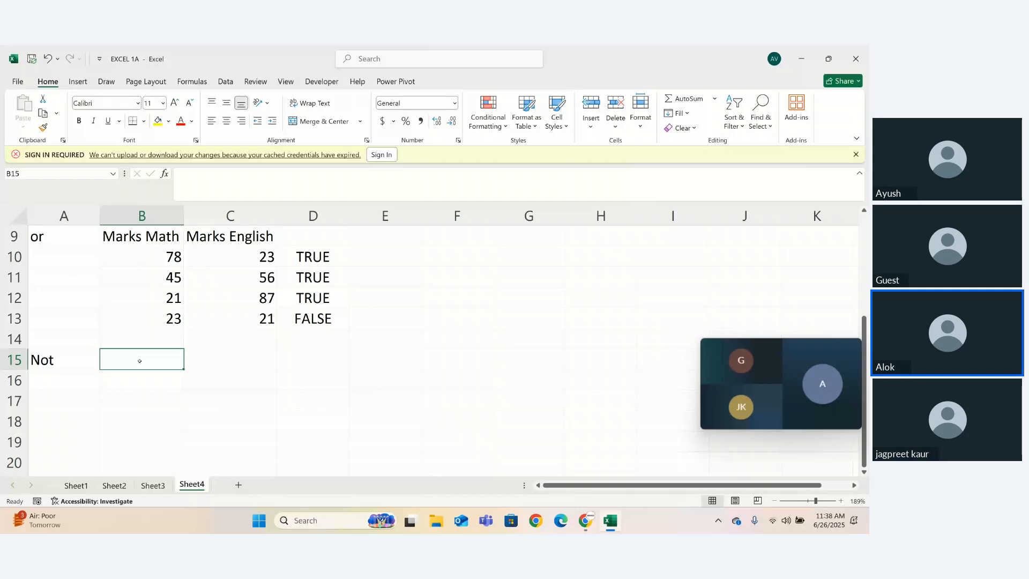
- Enter the marks 90 in cell B16 and 98 in cell C16 below the Not label
left_click(211, 356)
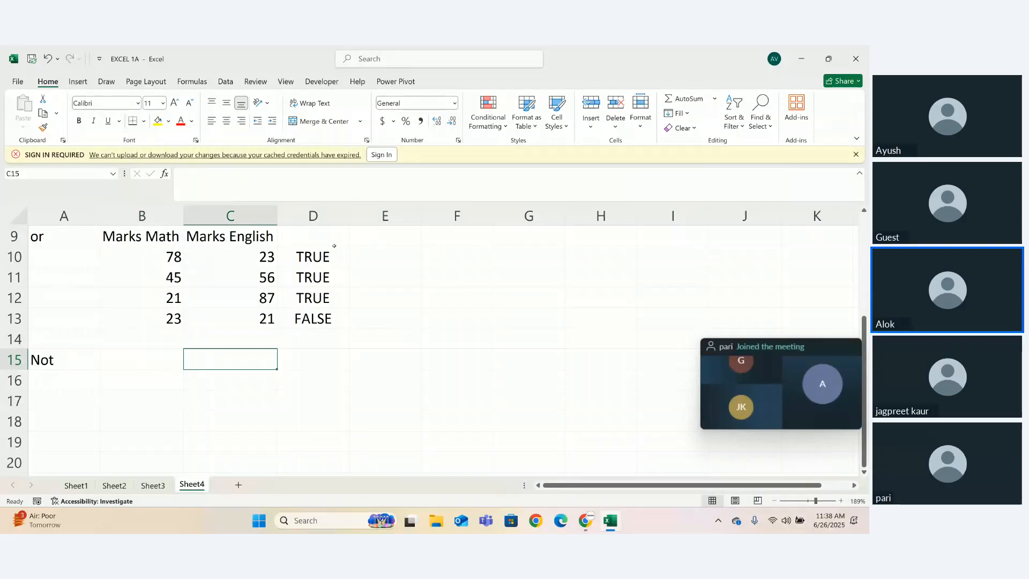
left_click(134, 386)
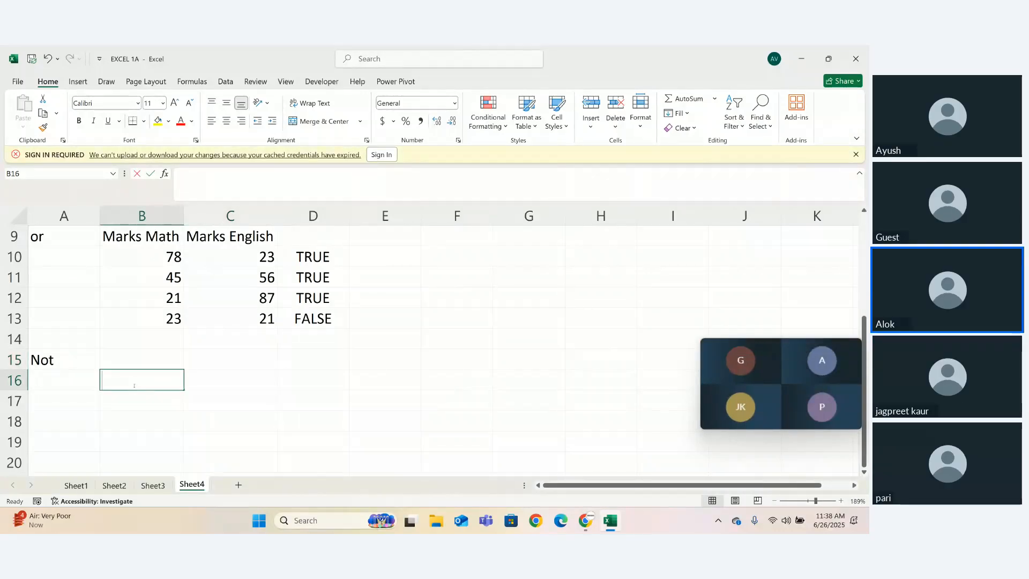
type("90")
key("Tab")
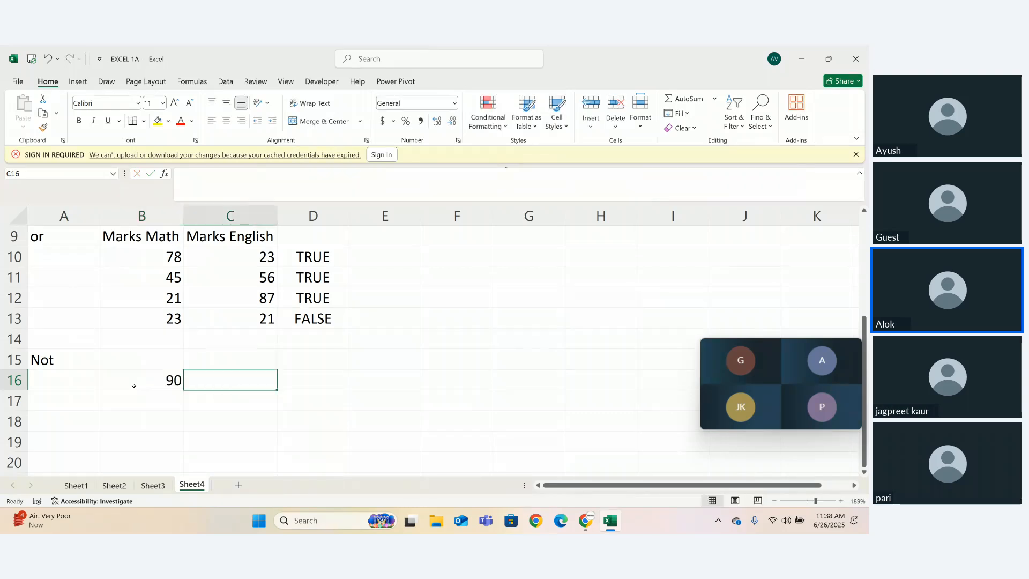
type("98")
key("Tab")
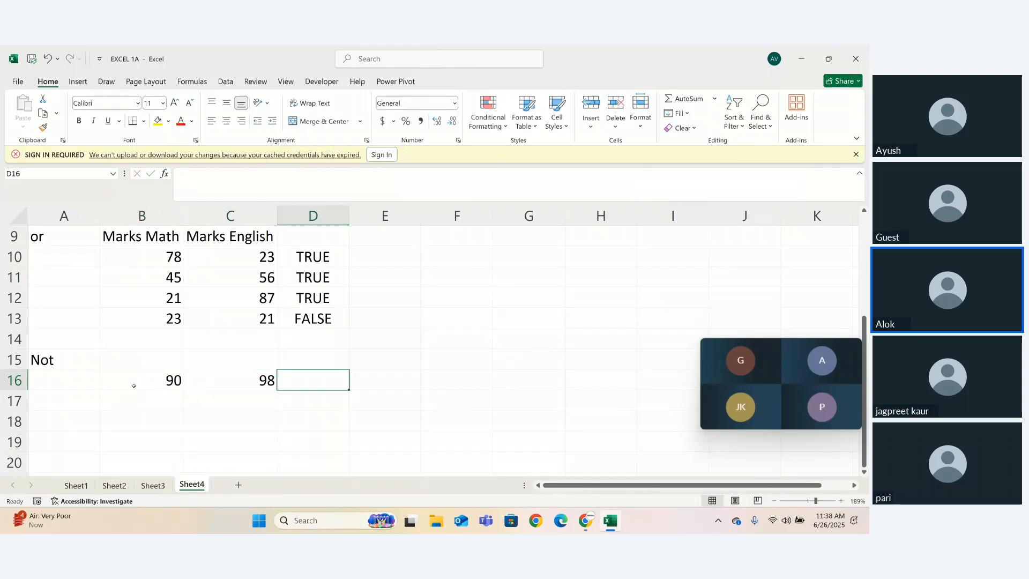
- Enter the formula =AND(B16>=33,C16>=33) in cell D16 to test both marks
type("=and")
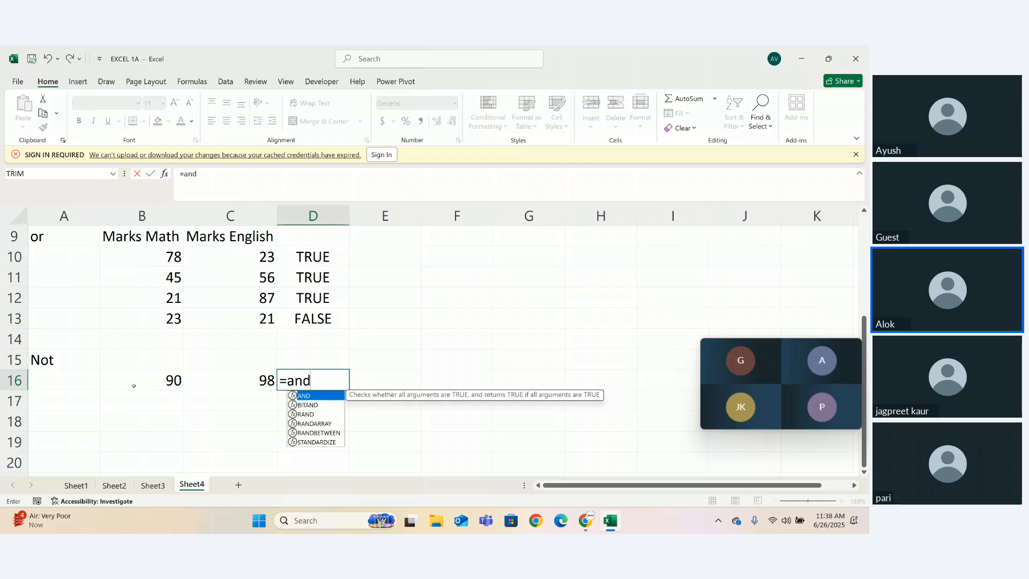
type("(")
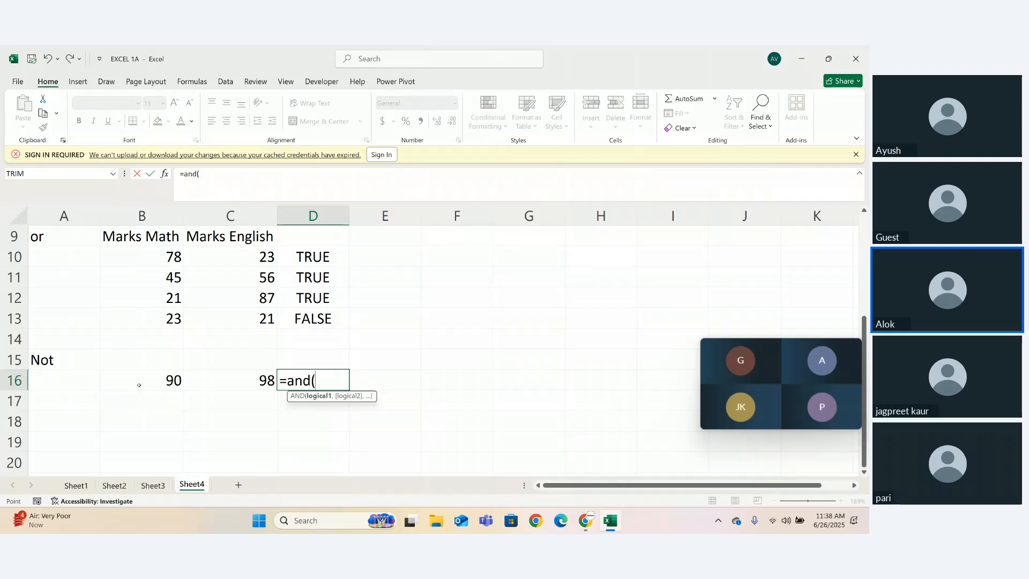
left_click(139, 386)
type(">=")
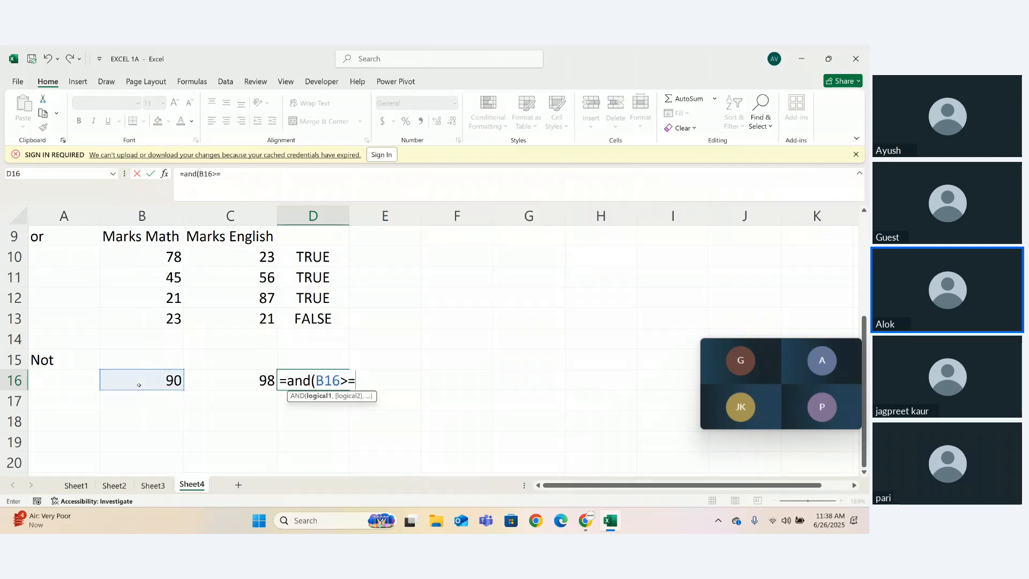
type("33,")
left_click(232, 393)
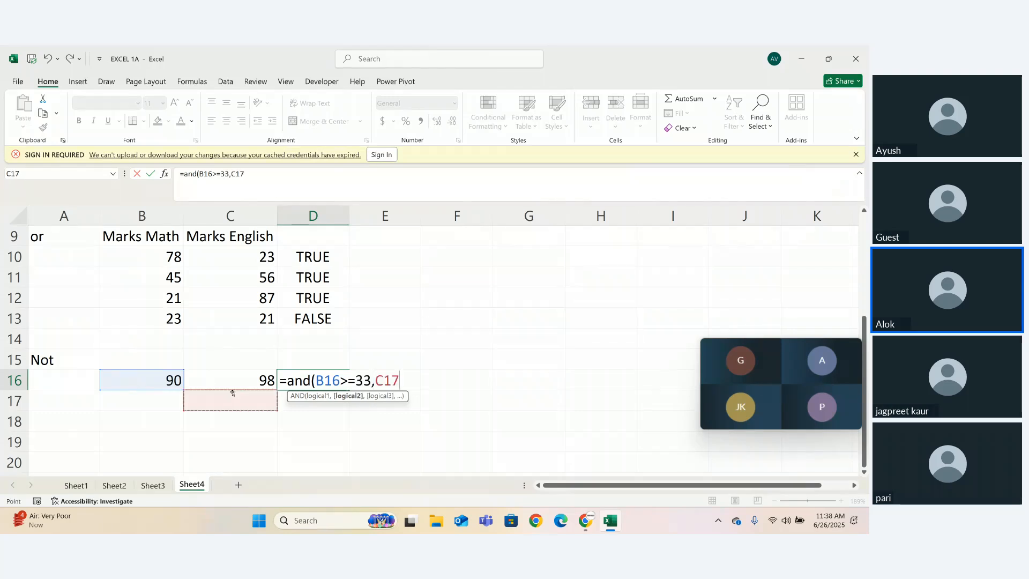
left_click(254, 380)
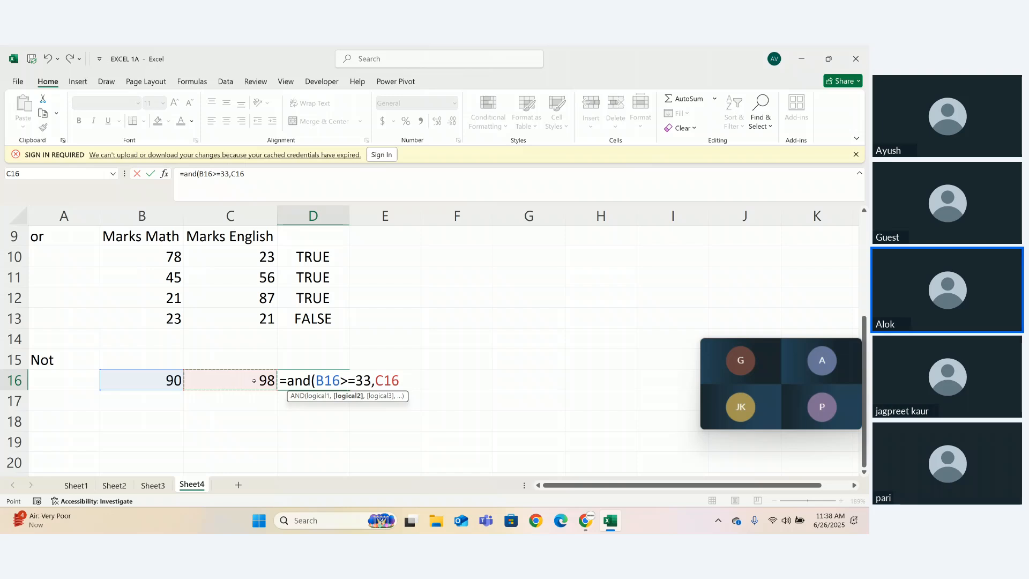
type(">=33)")
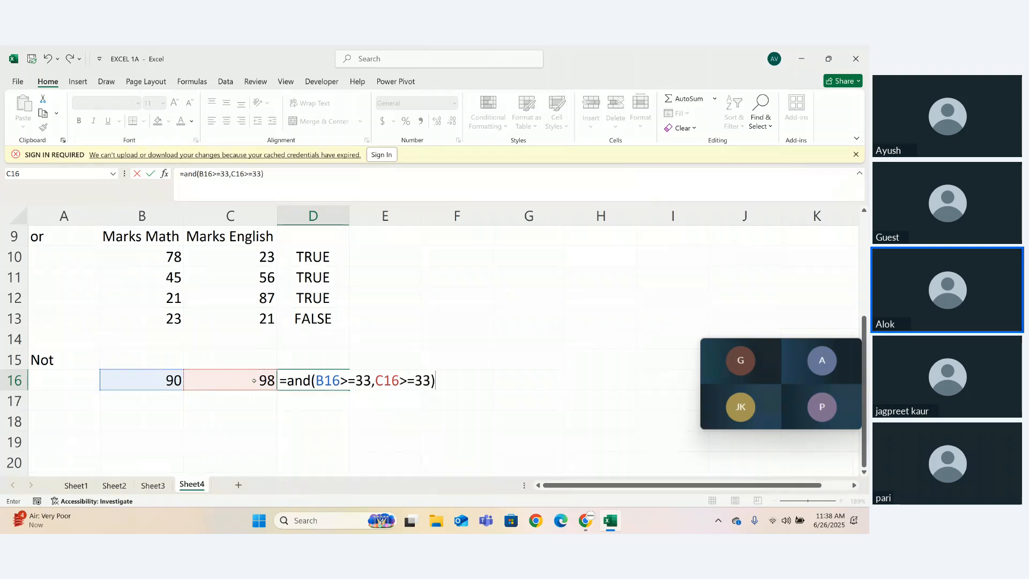
key("Return")
- Try to replace AND with NOT in cell D16's formula while keeping both mark conditions
double_click(314, 381)
double_click(314, 381)
key("BackSpace")
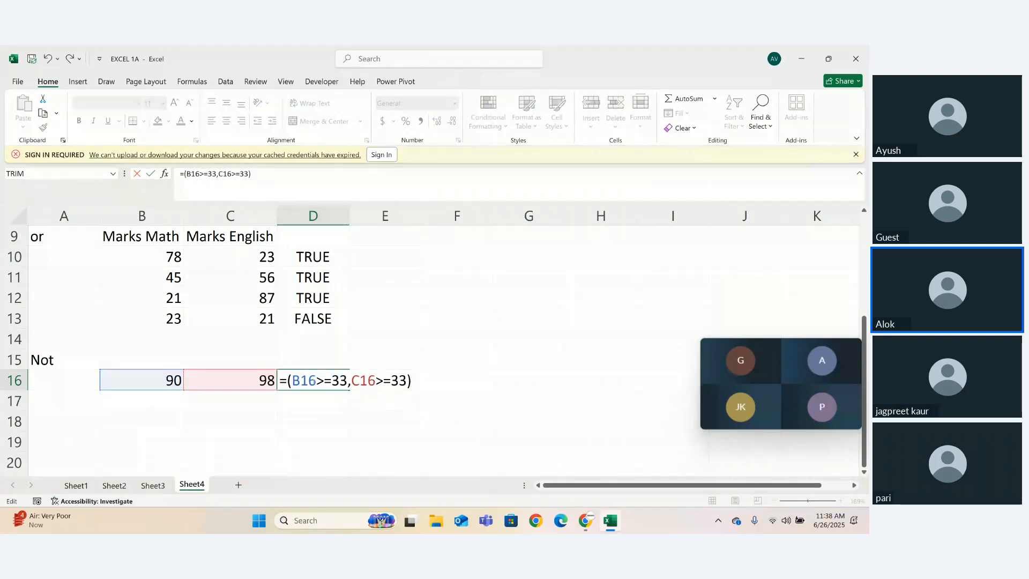
type("not")
key("Return")
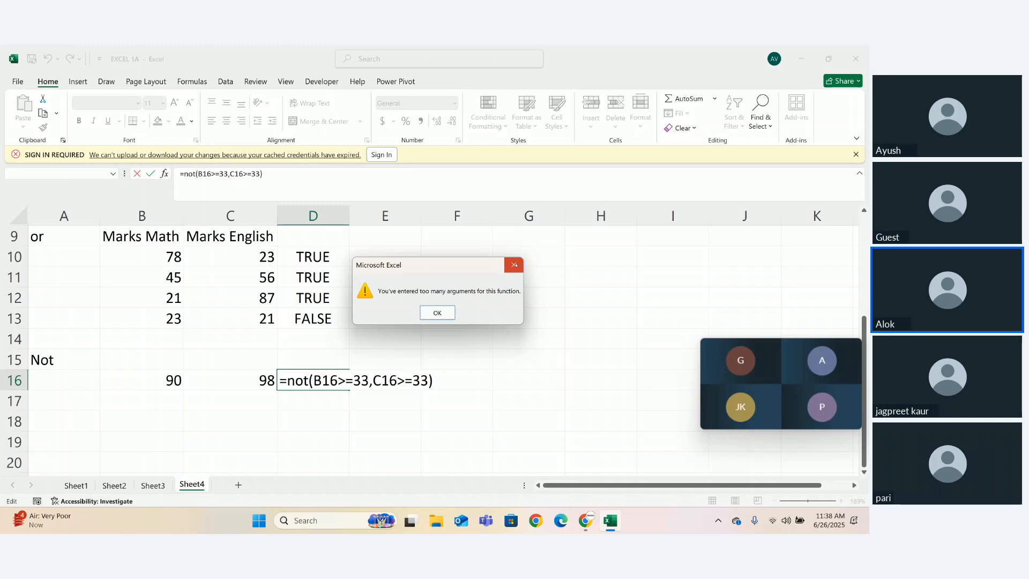
left_click(437, 312)
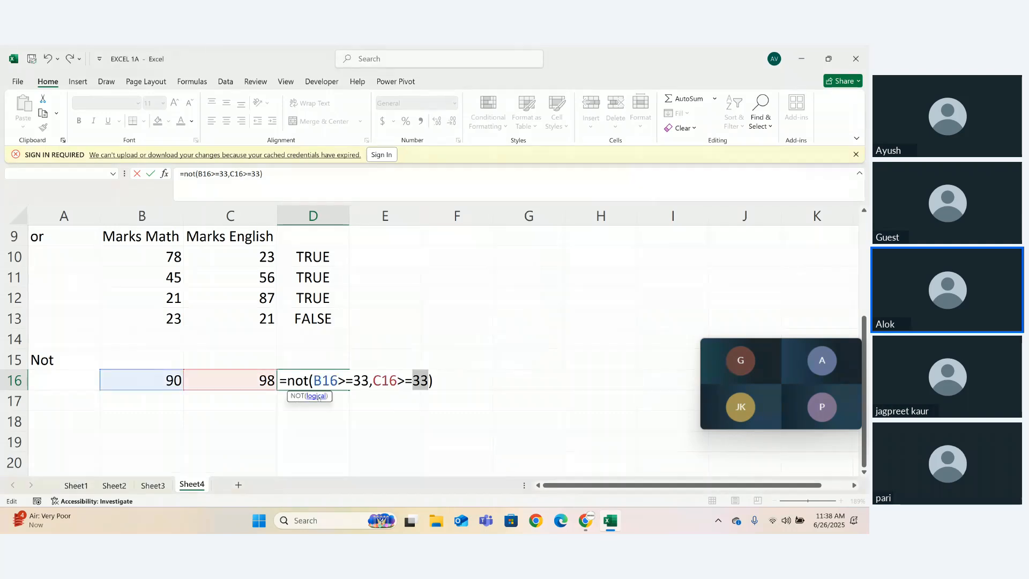
- Remove the C16 condition so that cell D16 contains =NOT(B16>=33)
left_click_drag(373, 382, 425, 384)
key("BackSpace")
key("BackSpace")
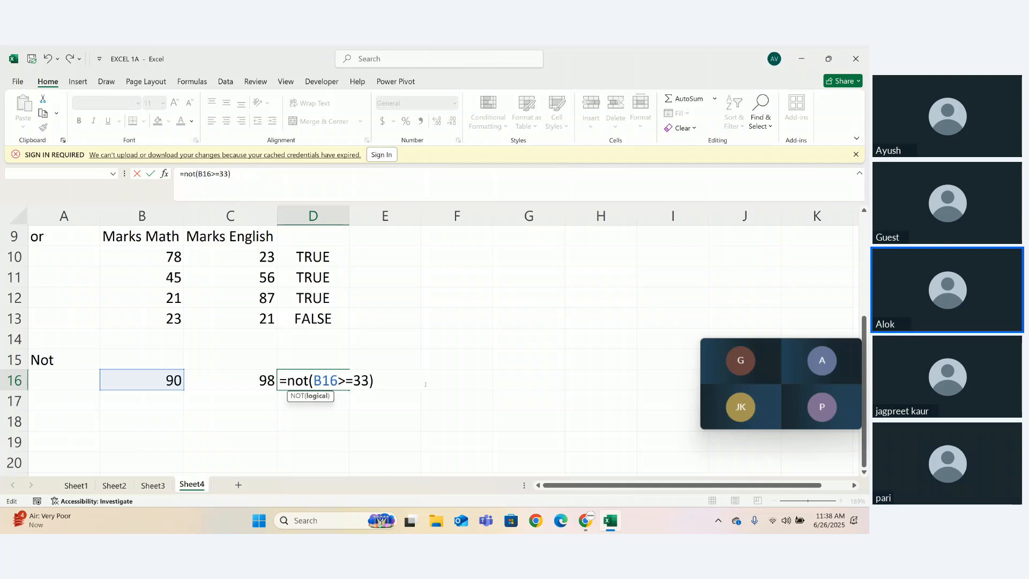
key("Return")
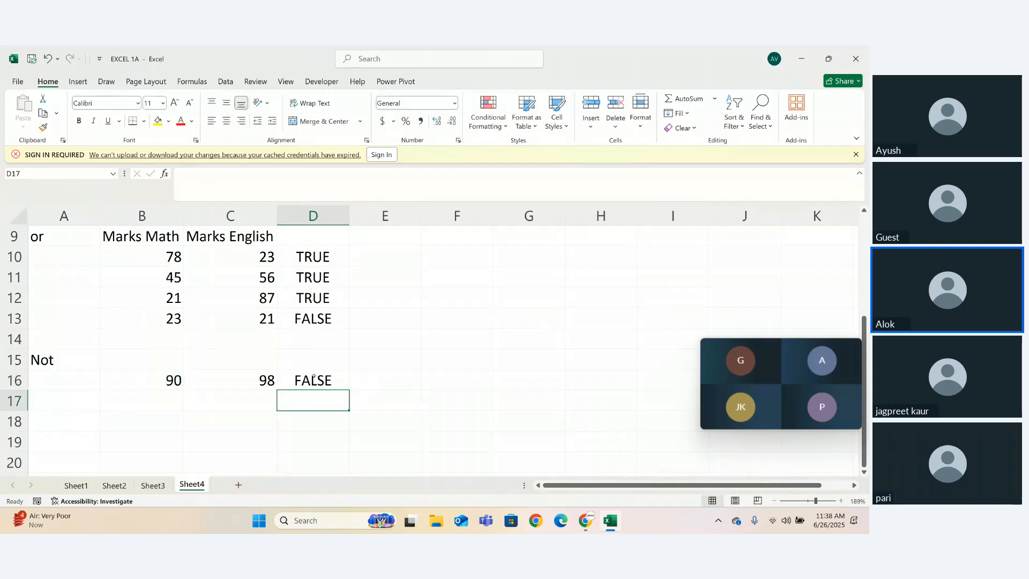
- Replace NOT with AND in cell D16 so the formula reads =AND(B16>=33)
double_click(314, 379)
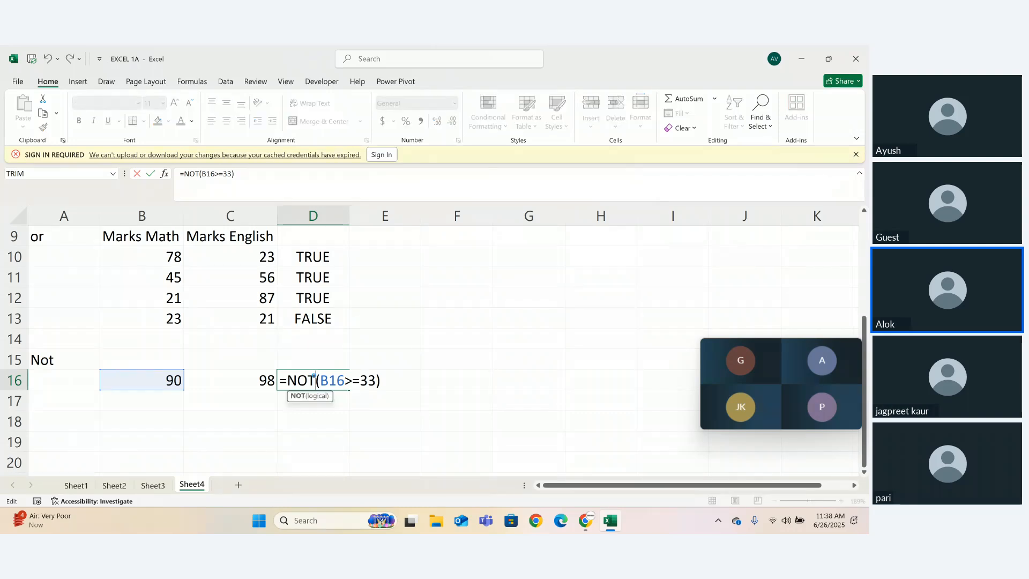
left_click(375, 381)
double_click(300, 381)
key("BackSpace")
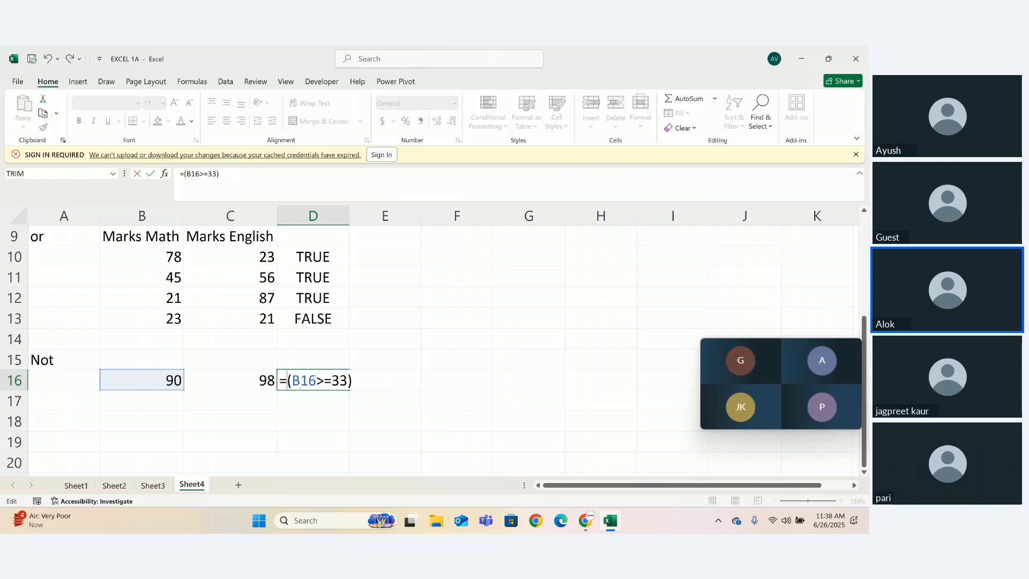
type("and")
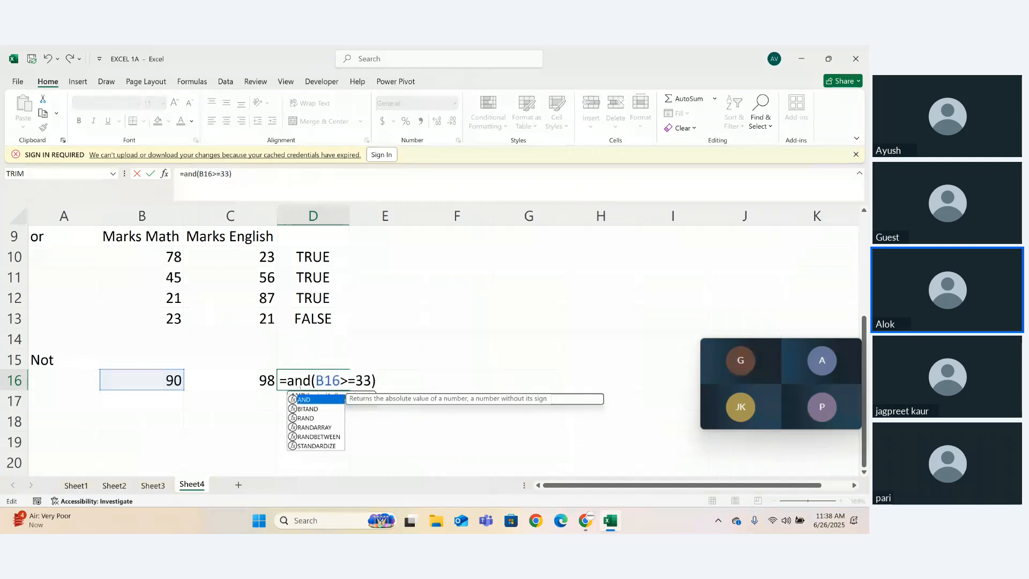
key("Escape")
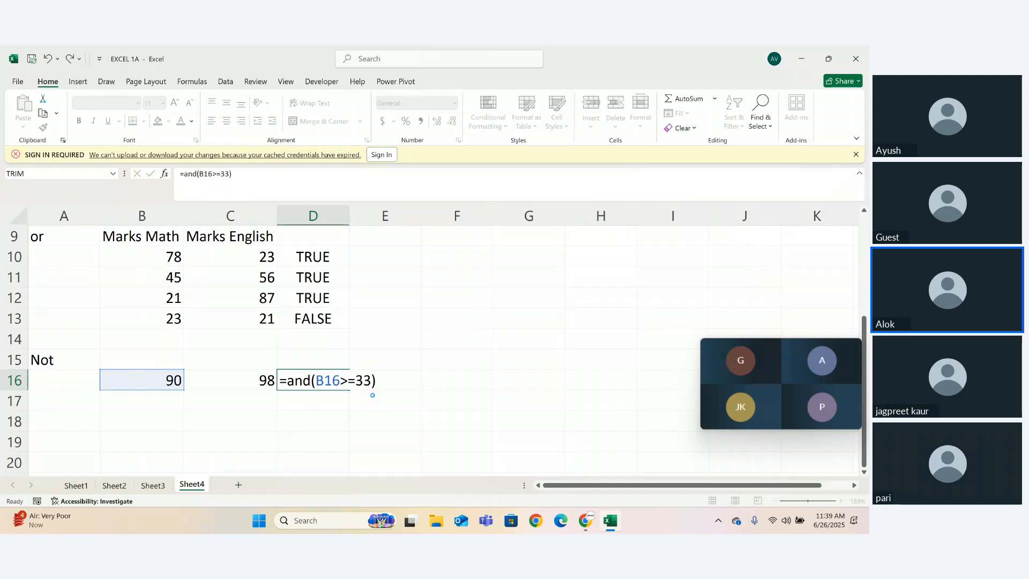
left_click(349, 373)
- Add the second condition C16>=33 to cell D16's AND formula
double_click(331, 380)
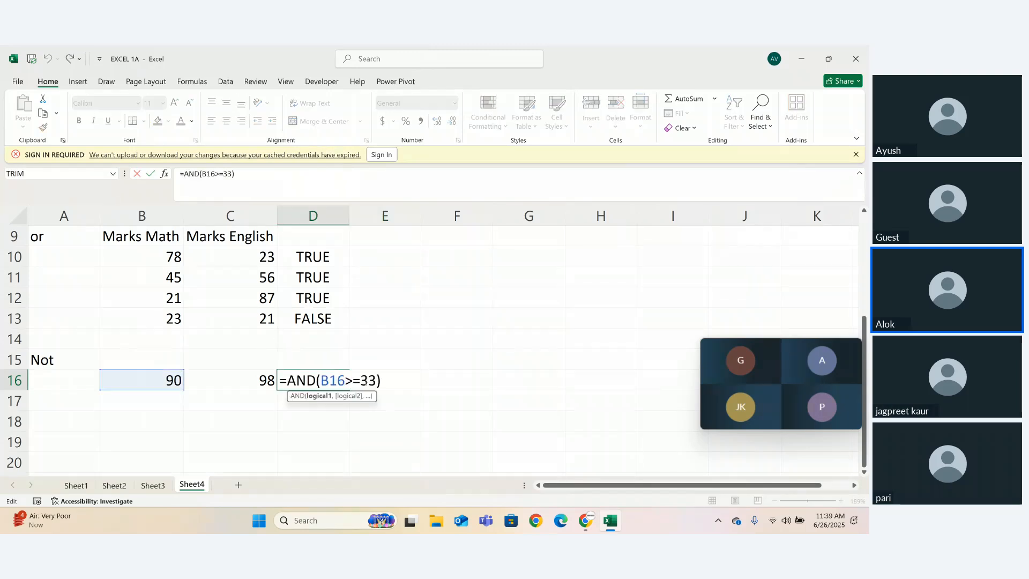
left_click(375, 381)
type(",")
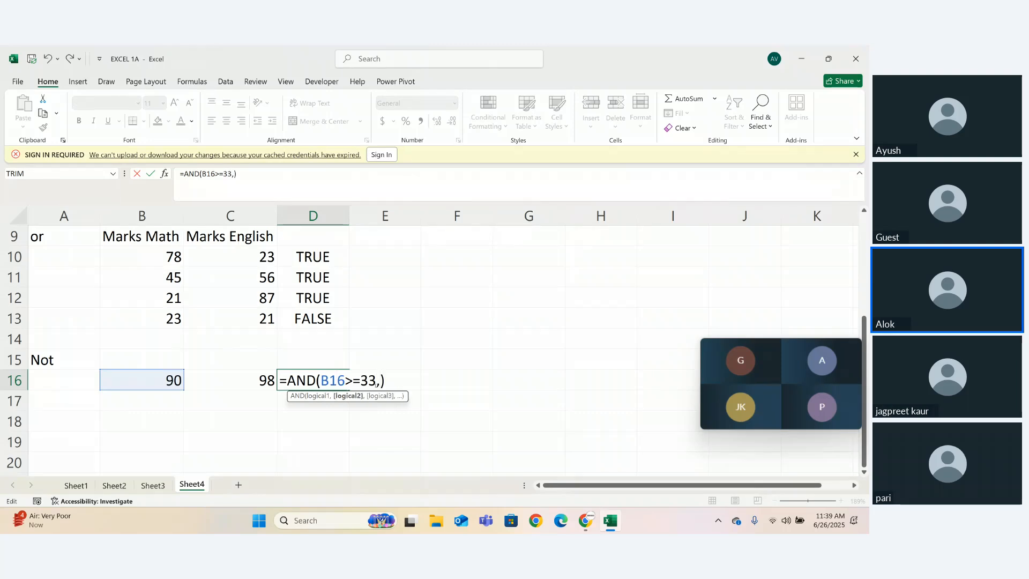
left_click(259, 388)
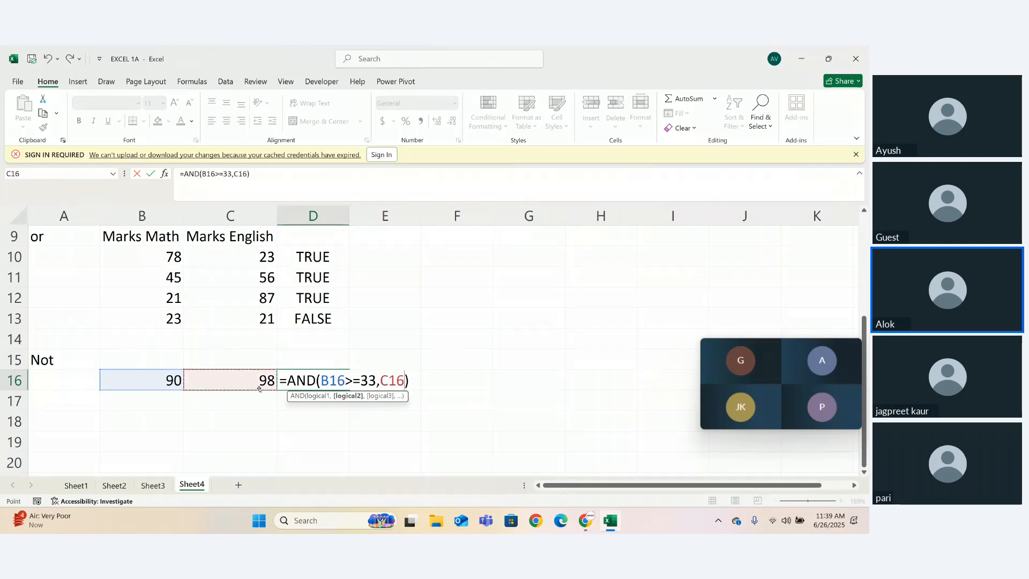
type(">")
type("=33")
key("Return")
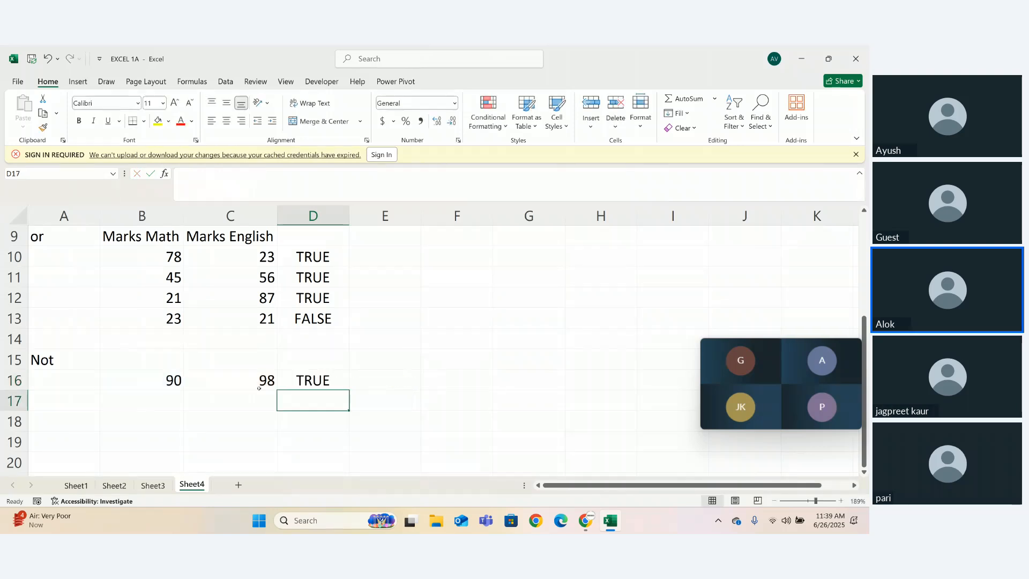
- Wrap cell D16's AND formula in NOT so it reads =NOT(AND(B16>=33,C16>=33))
double_click(319, 378)
left_click_drag(319, 379, 445, 376)
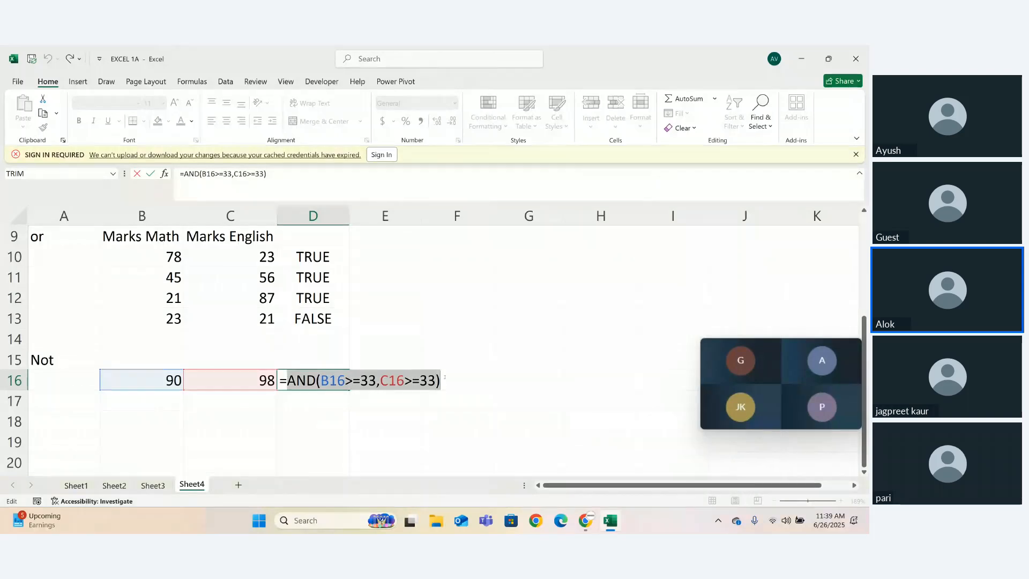
left_click(444, 377)
type(")")
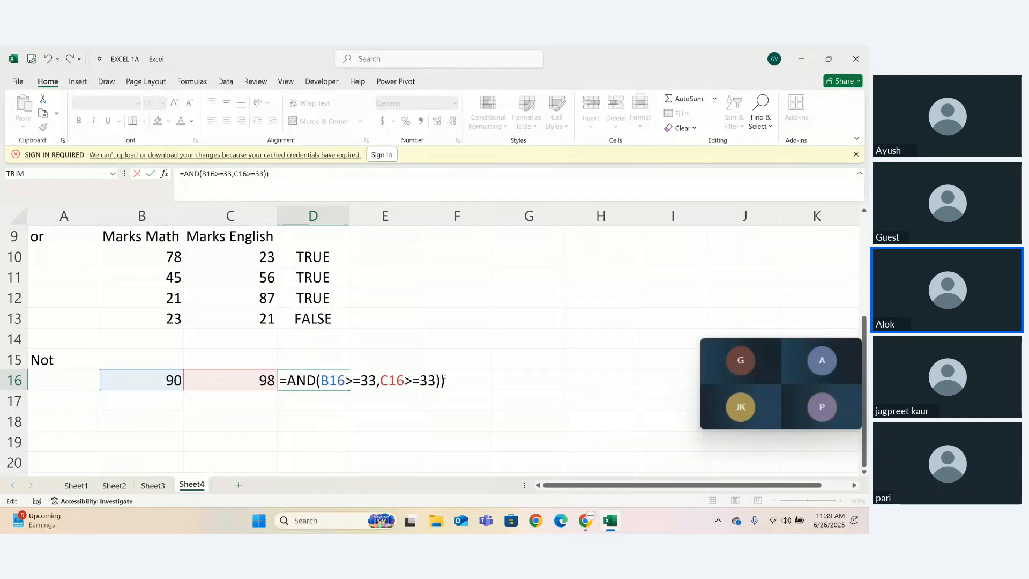
left_click(296, 380)
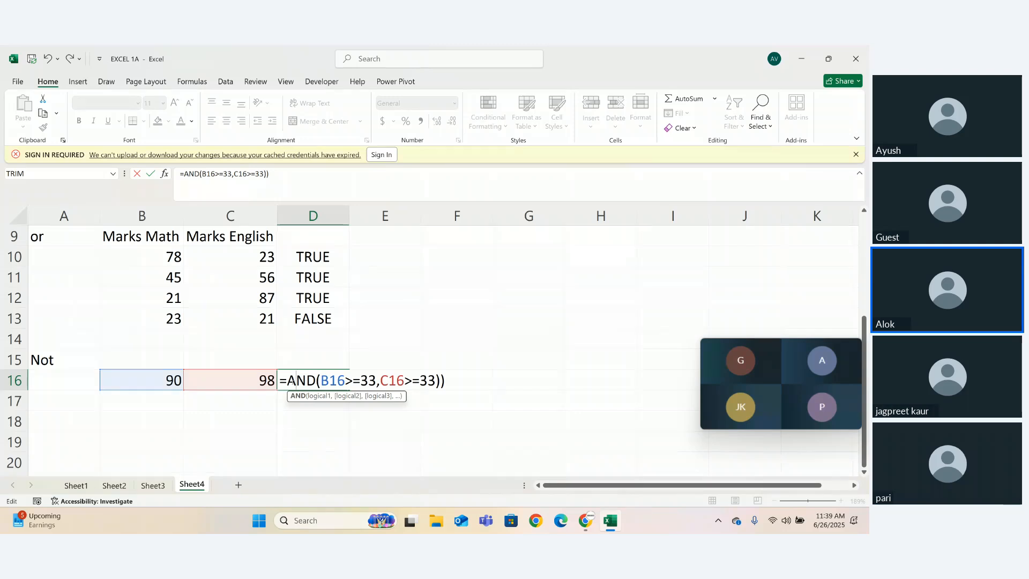
key("Left")
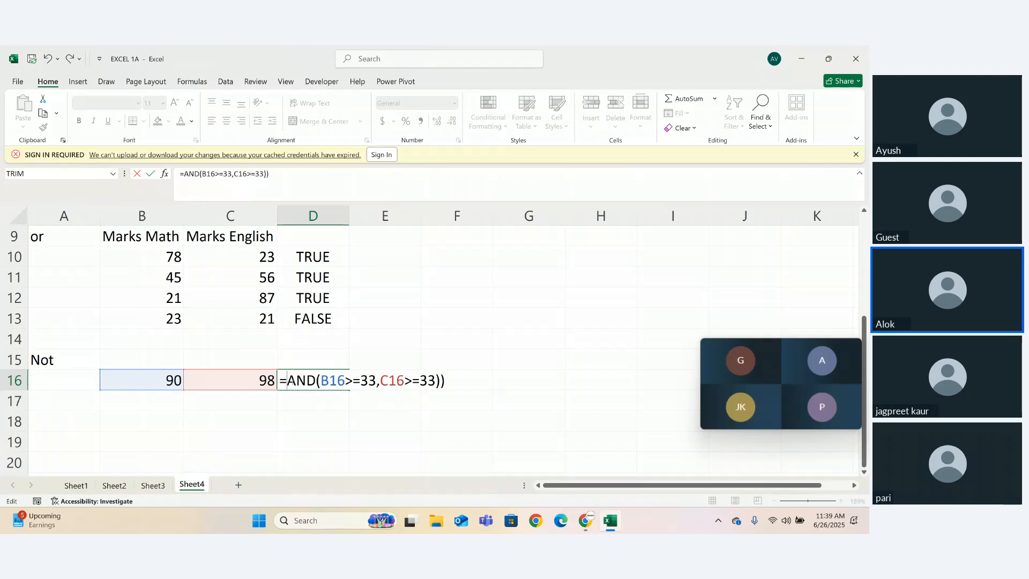
type("(")
key("Left")
type("N")
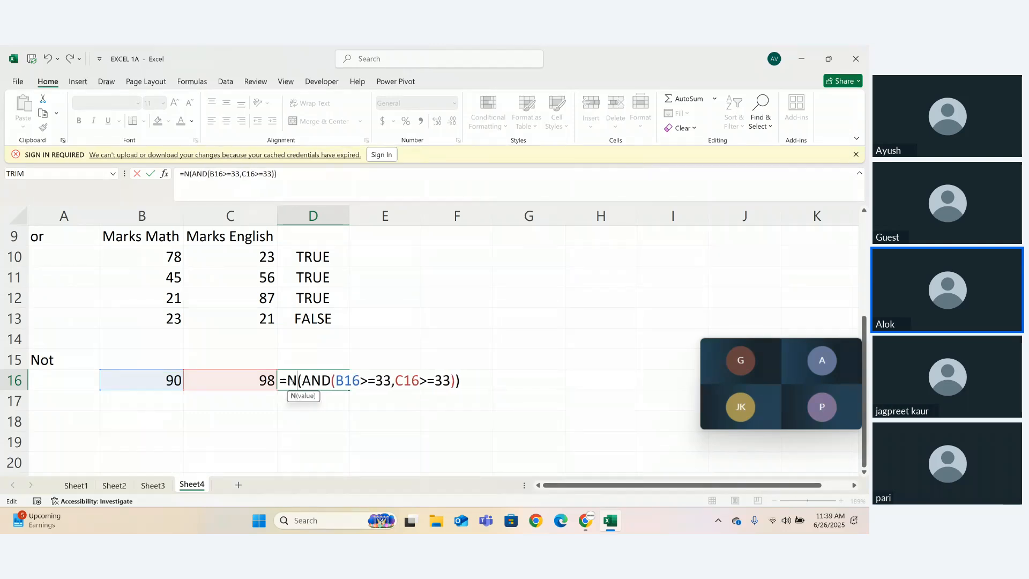
type("OT")
key("Return")
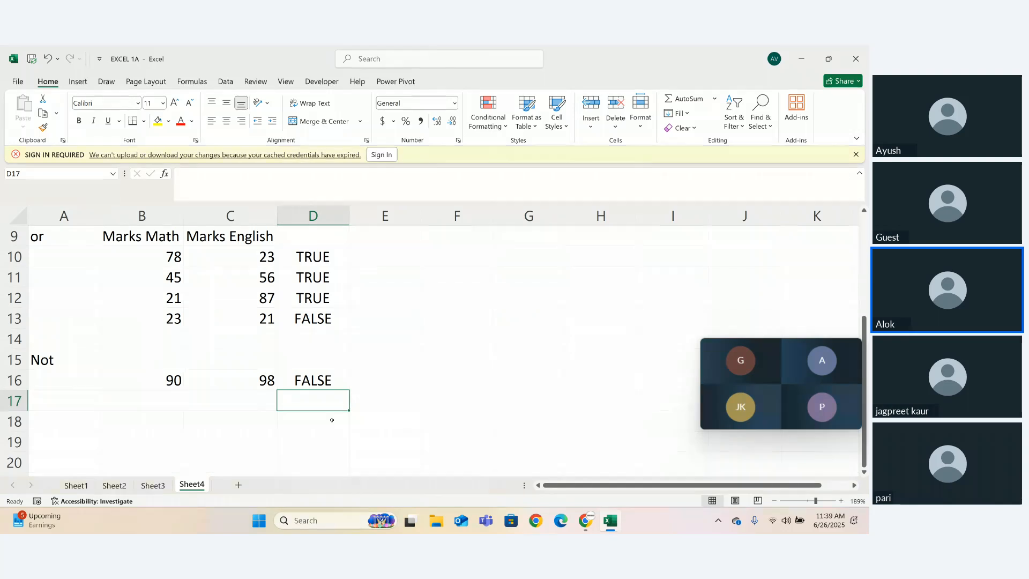
- Review the list of available logical functions
left_click(193, 82)
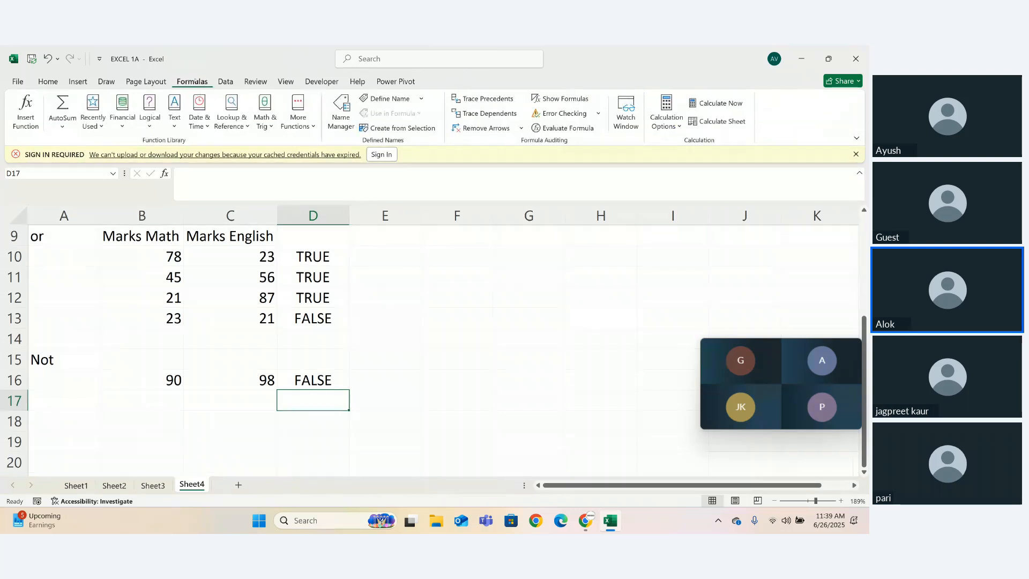
left_click(150, 116)
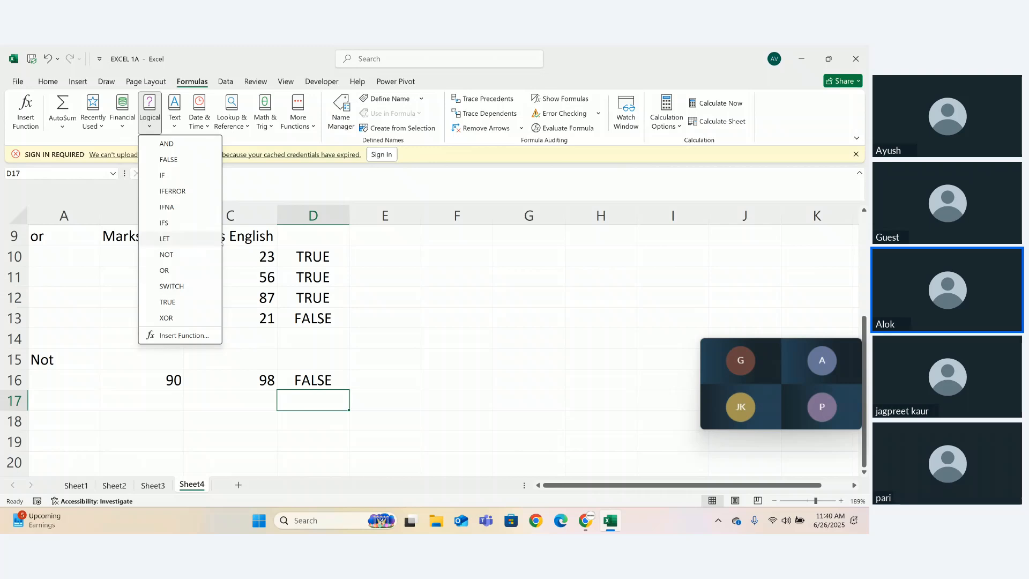
left_click(270, 266)
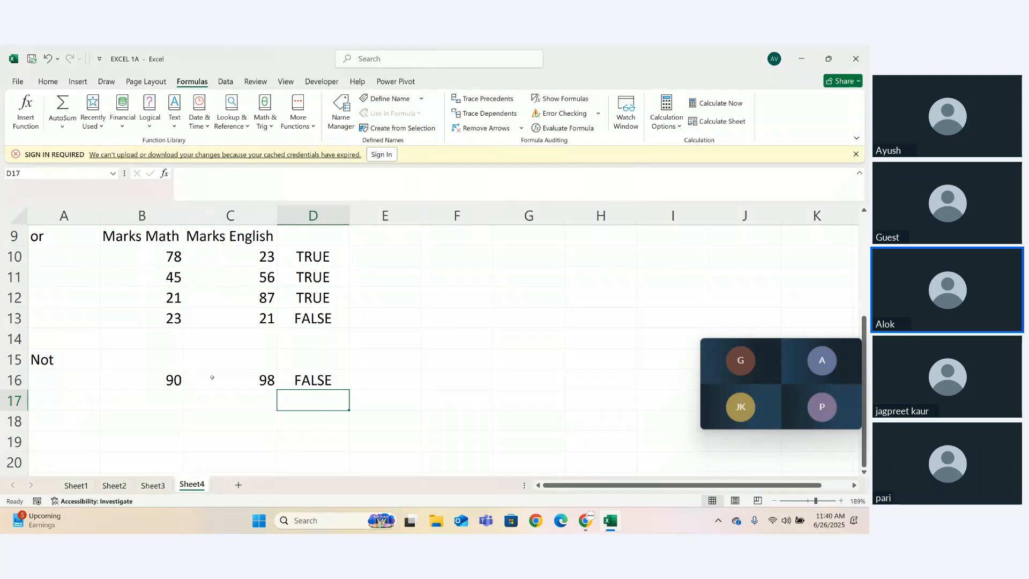
- Enter the logical value True in cell A19
left_click(66, 436)
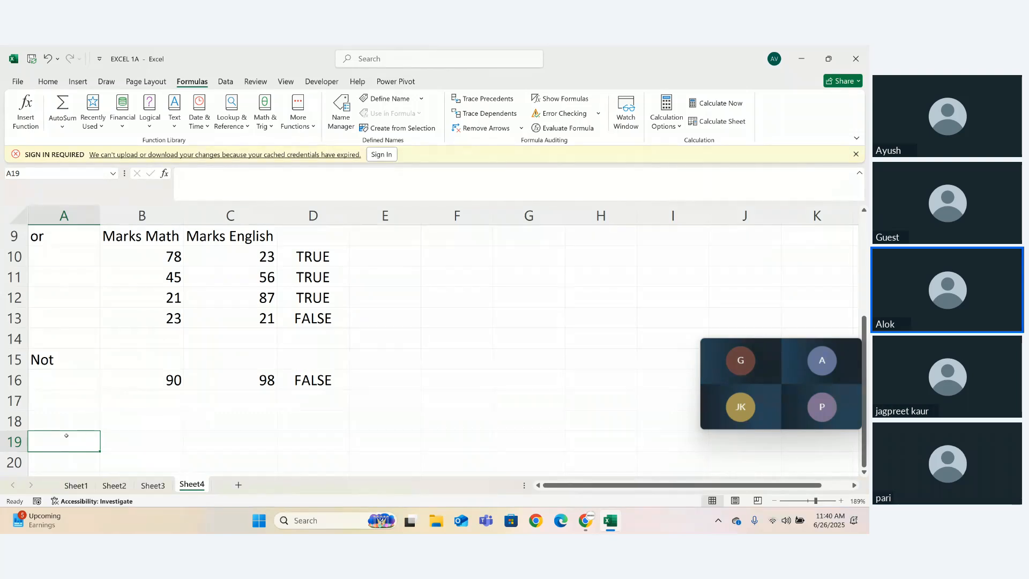
type("tRUW")
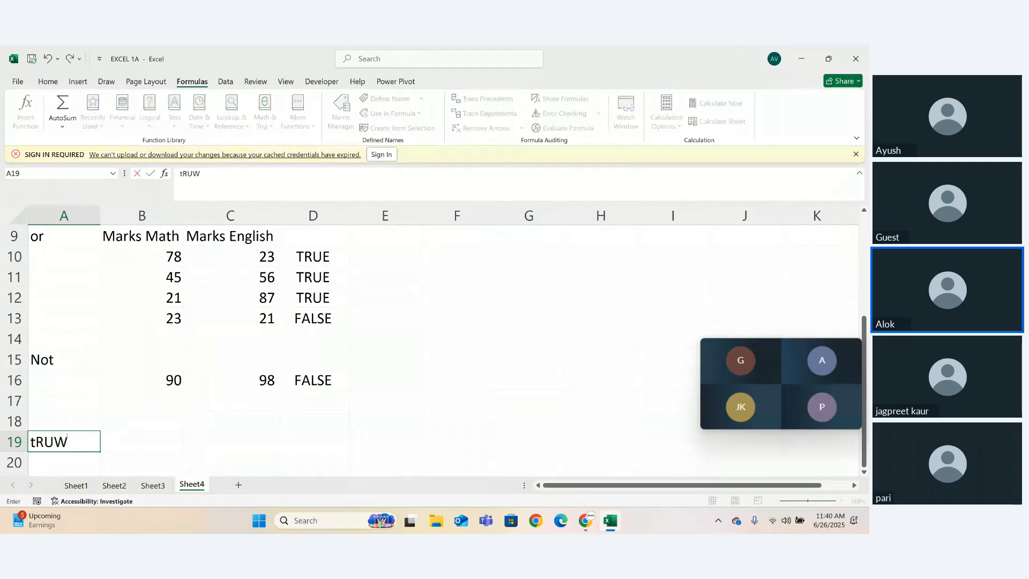
key("BackSpace")
key("BackSpace")
key("BackSpace")
key("BackSpace")
type("True")
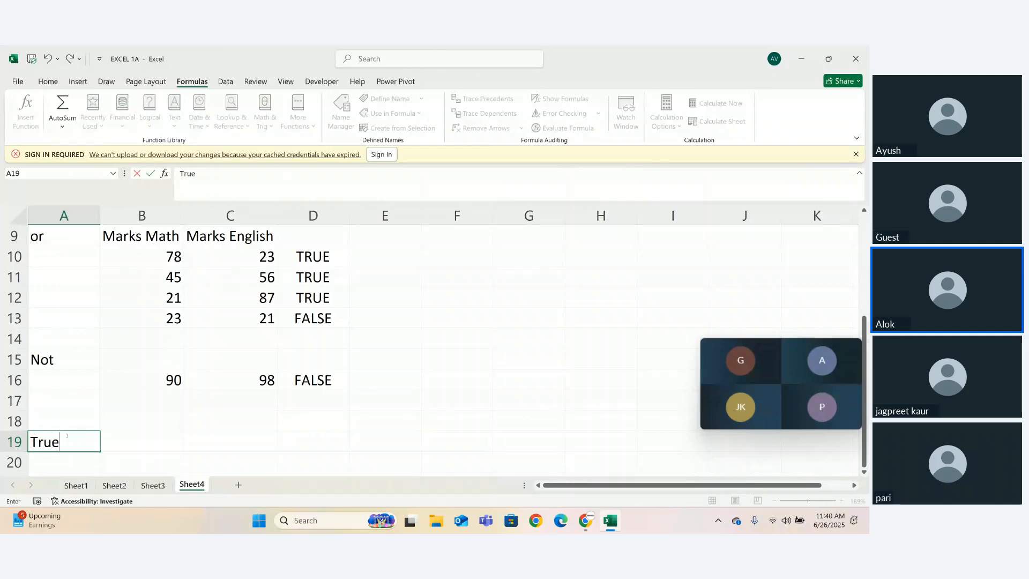
key("Tab")
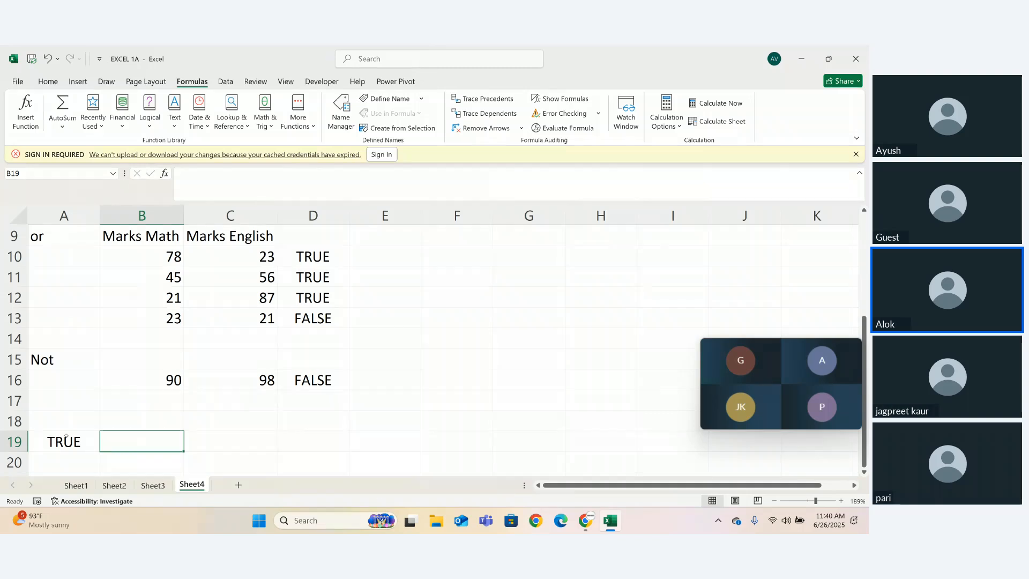
- Enter the formula =TRUE in cell B19, correcting the incomplete function name
type("=tur")
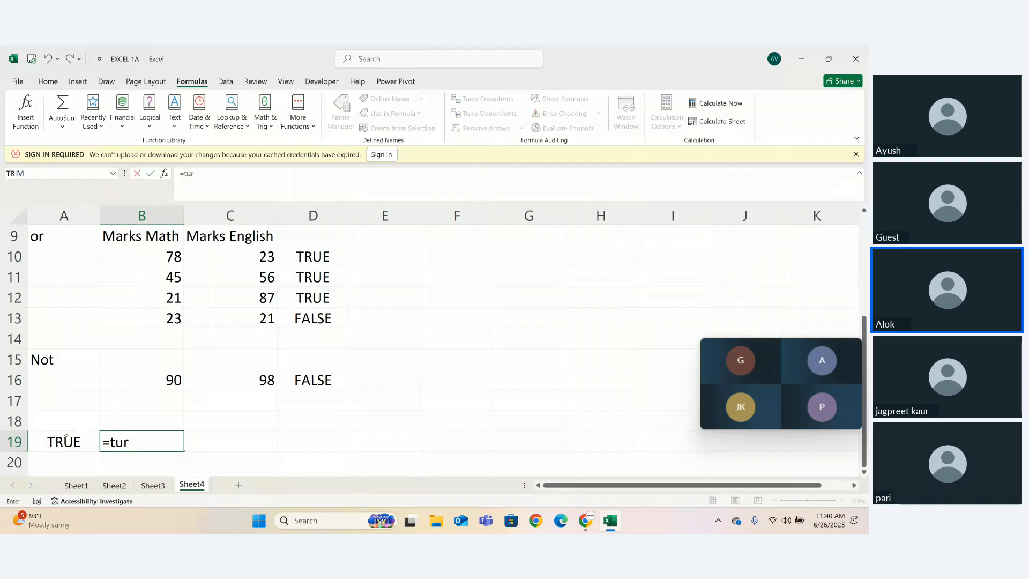
key("BackSpace")
key("BackSpace")
type("ru")
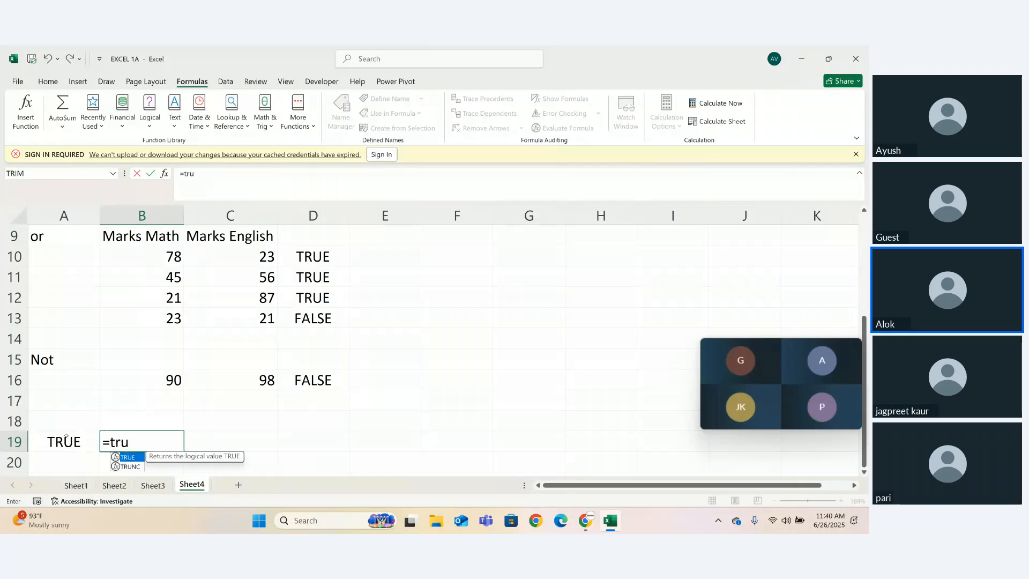
key("Tab")
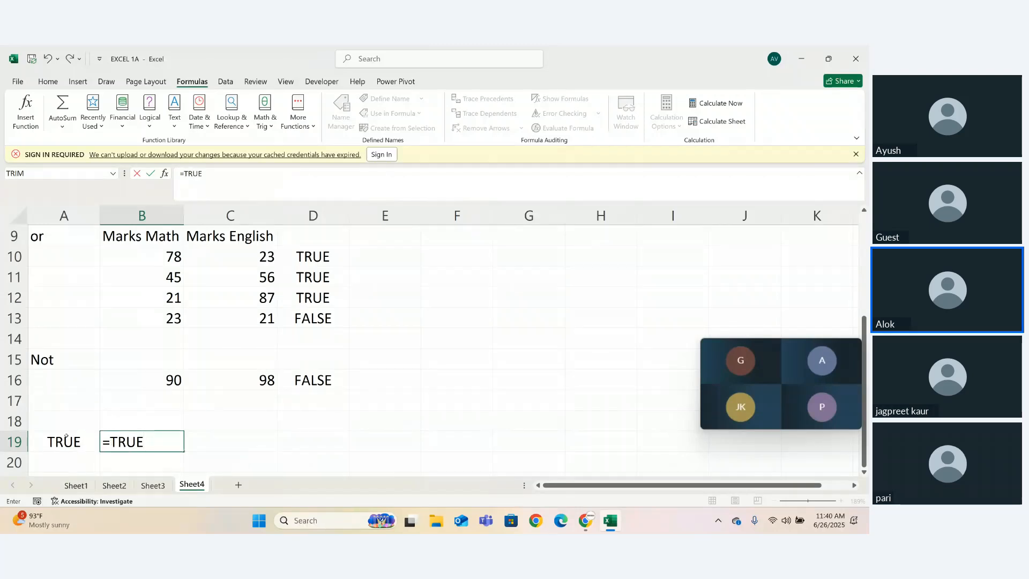
key("BackSpace")
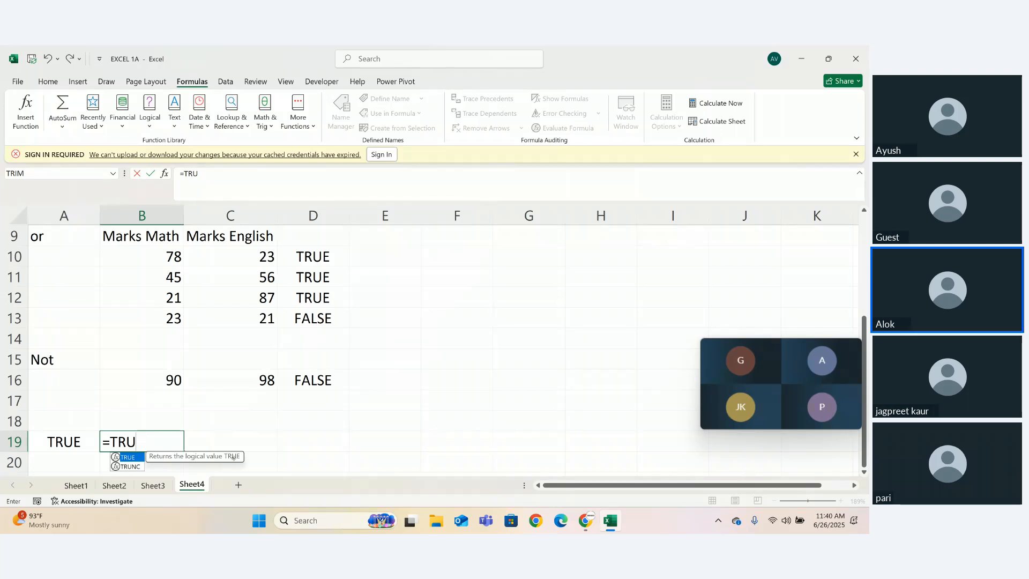
key("Return")
double_click(176, 447)
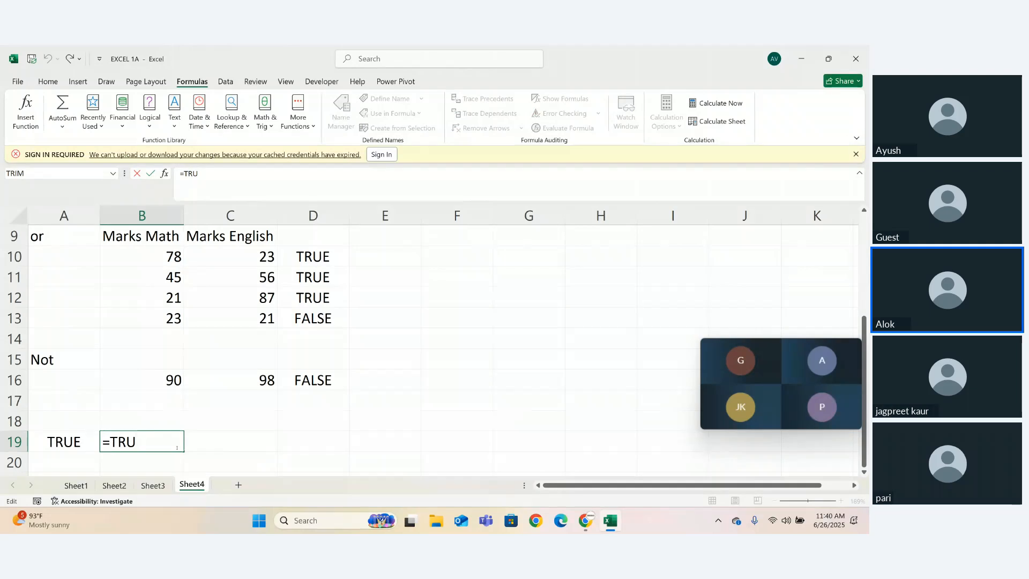
type("e")
key("Return")
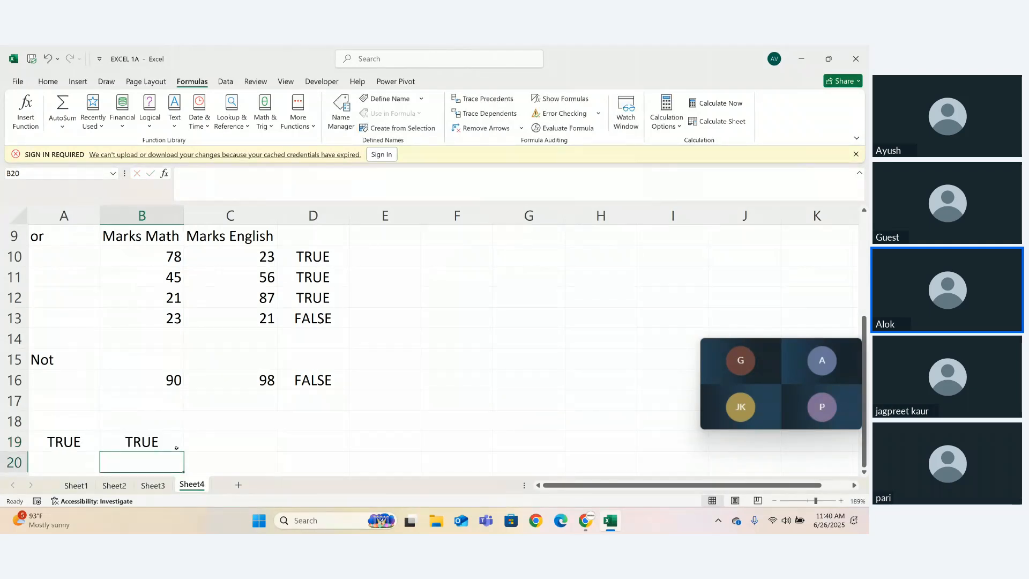
- Enter false in cell B20 and clear the test values from B19:B20
key("BackSpace")
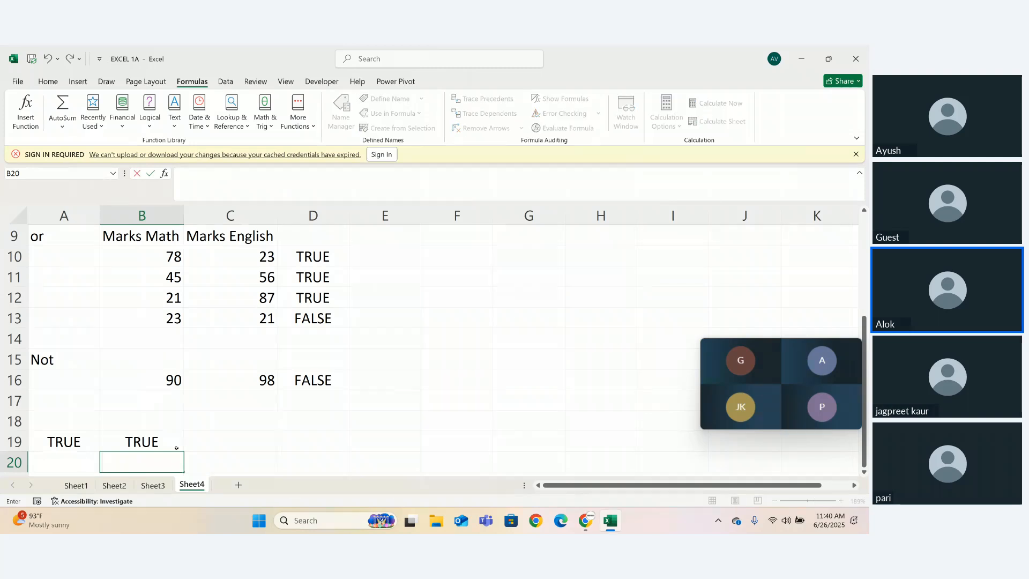
type("false")
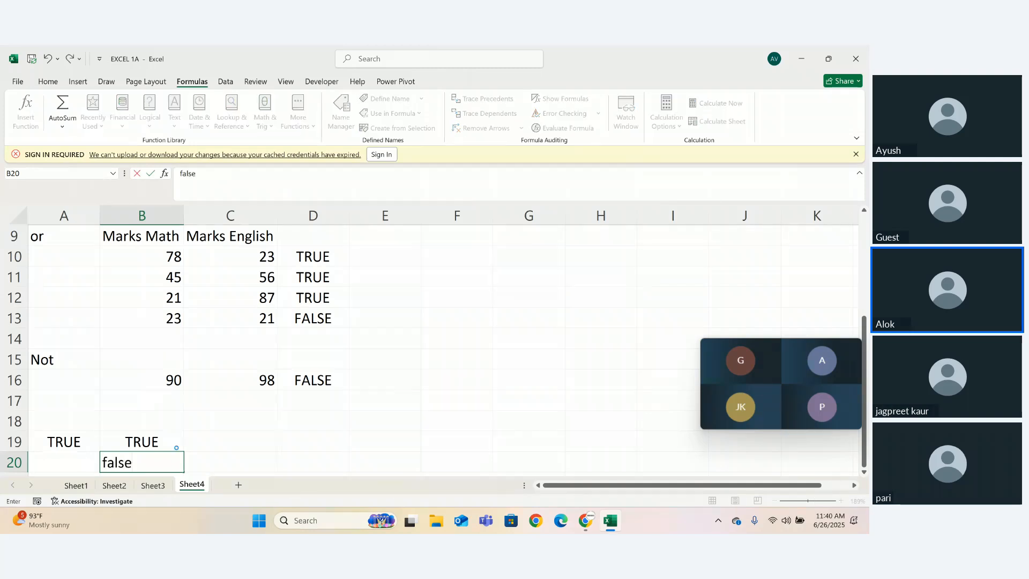
key("Return")
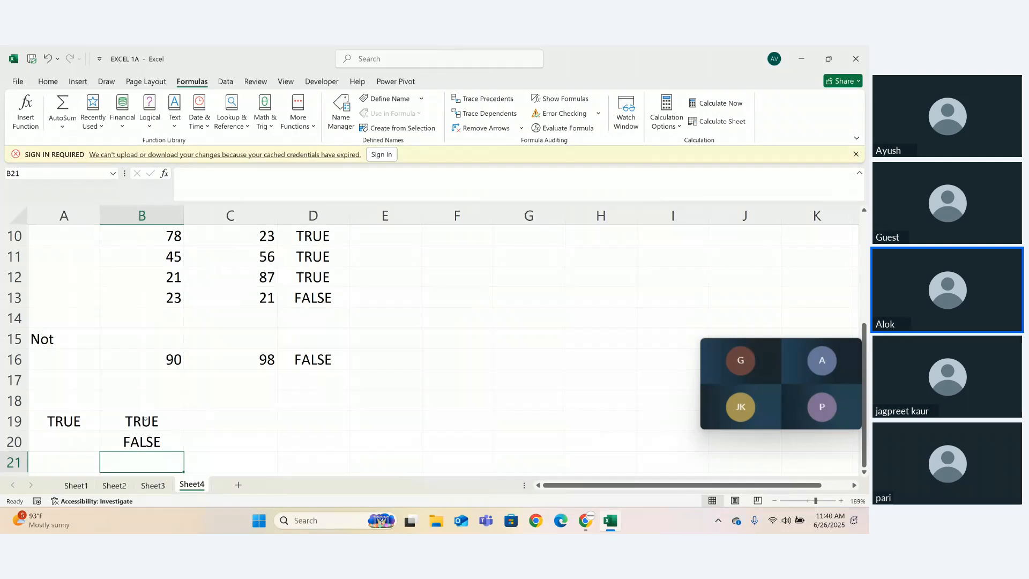
left_click_drag(155, 422, 159, 447)
key("Delete")
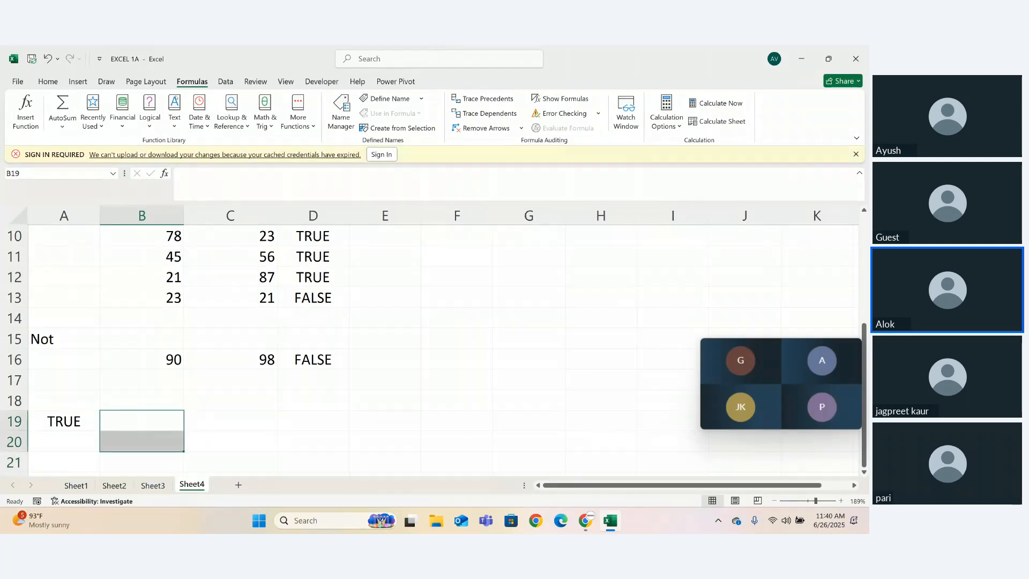
- Examine the remaining logical functions, including the description of XOR
left_click(180, 130)
left_click(177, 128)
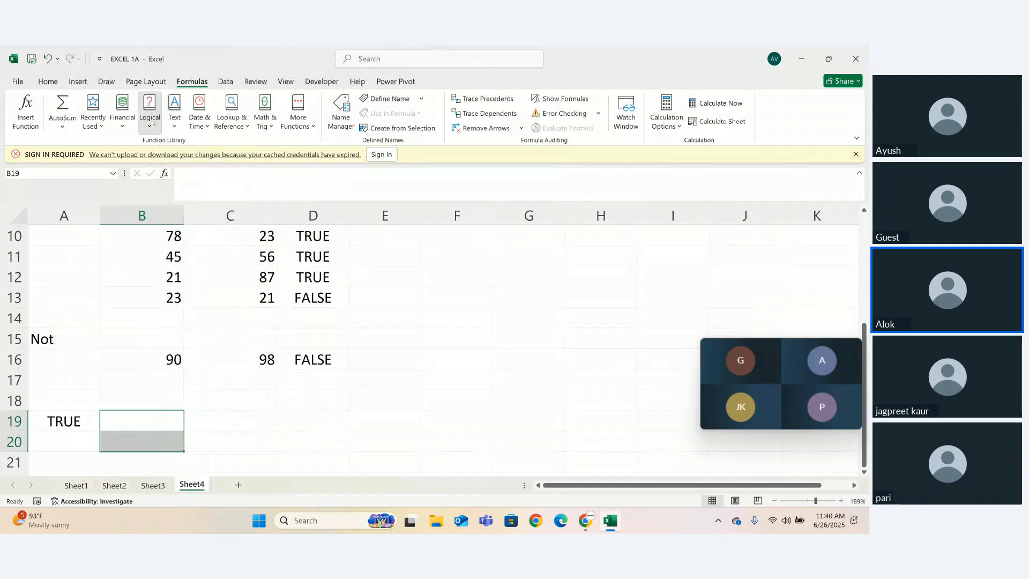
left_click(152, 124)
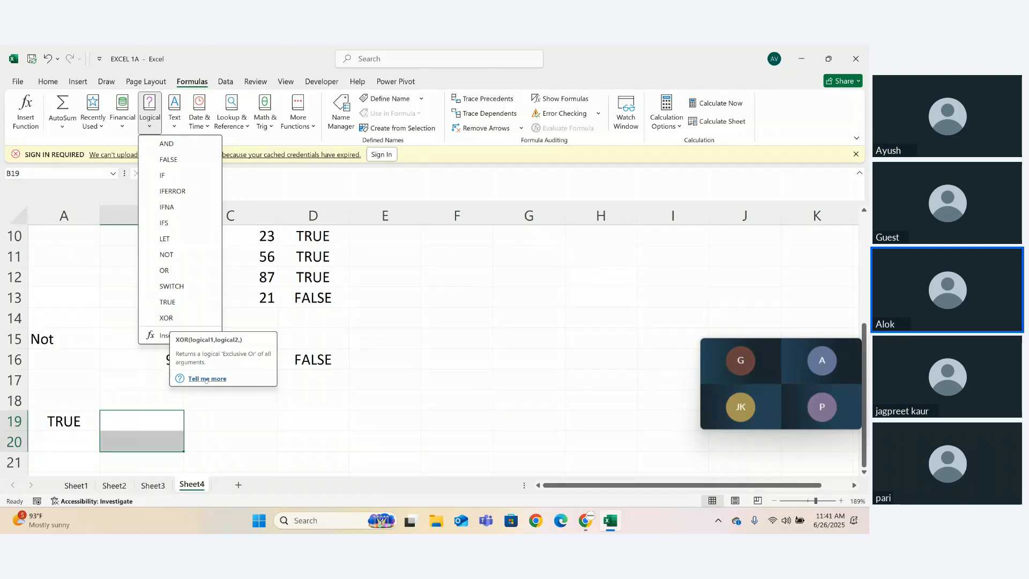
left_click(243, 426)
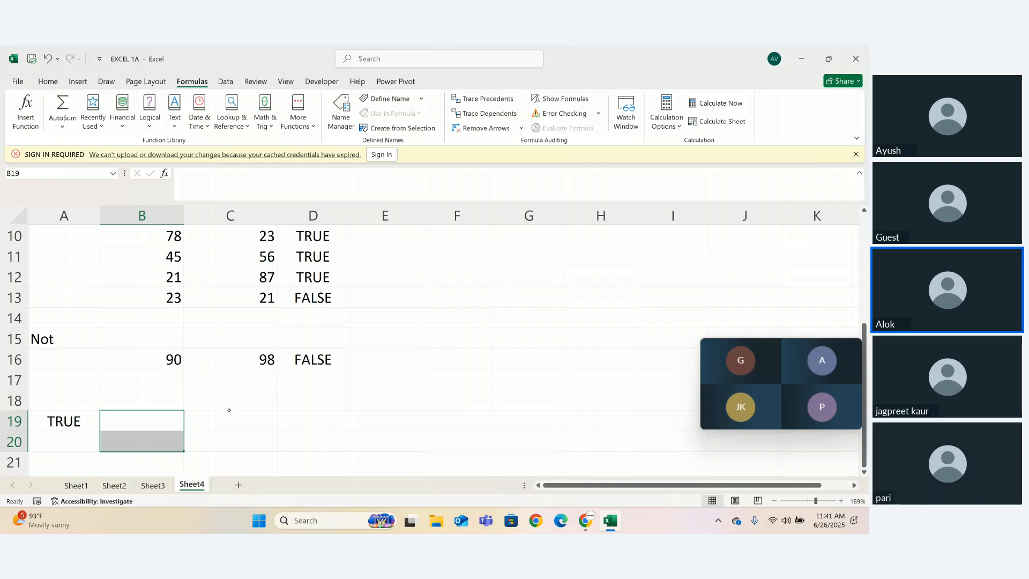
- Clear the range A18:B20 and label cell A18 "switch"
left_click_drag(46, 400, 164, 443)
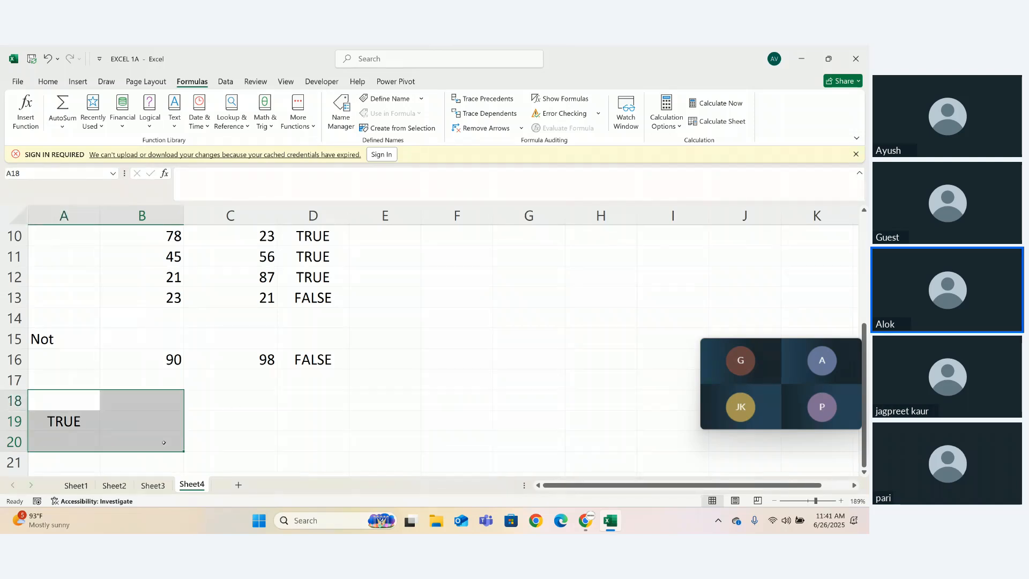
key("Delete")
left_click(75, 400)
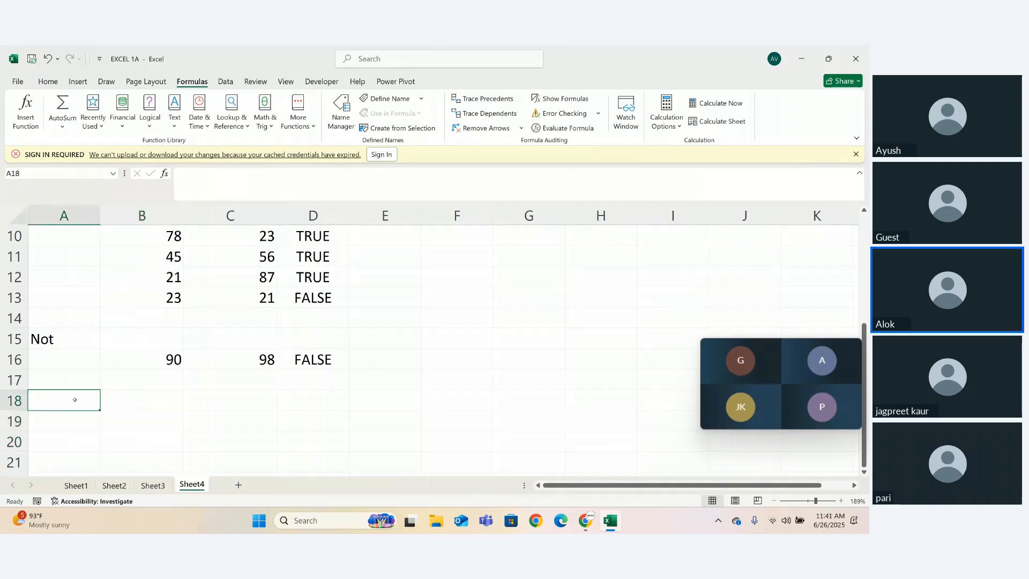
type("swit")
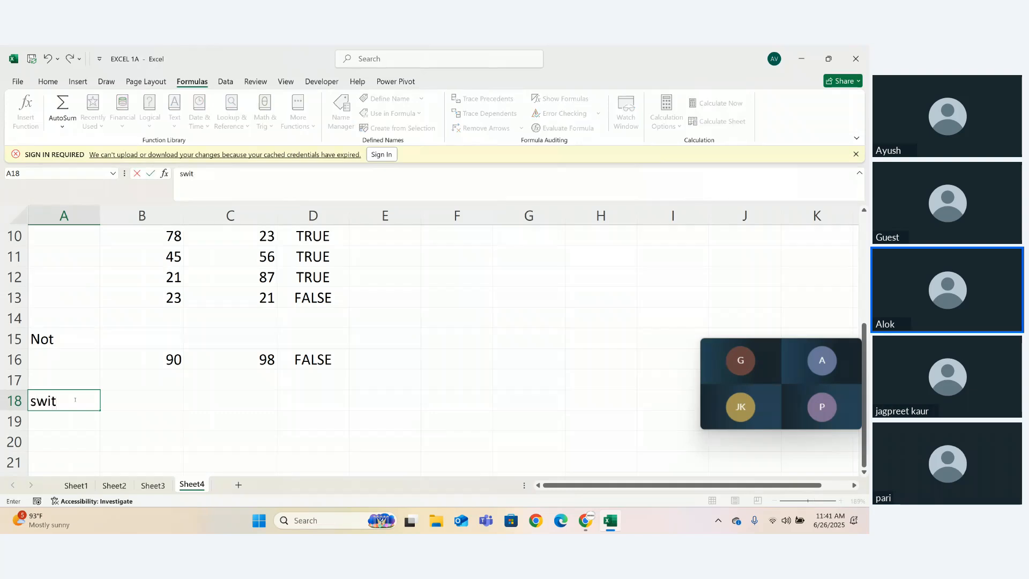
type("ch")
key("Tab")
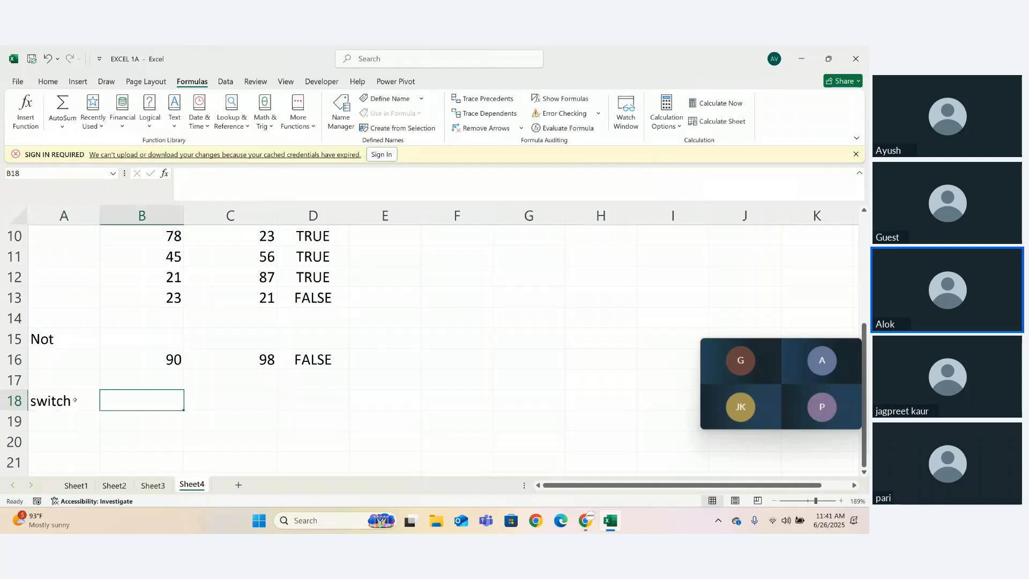
type("=SWITCH(")
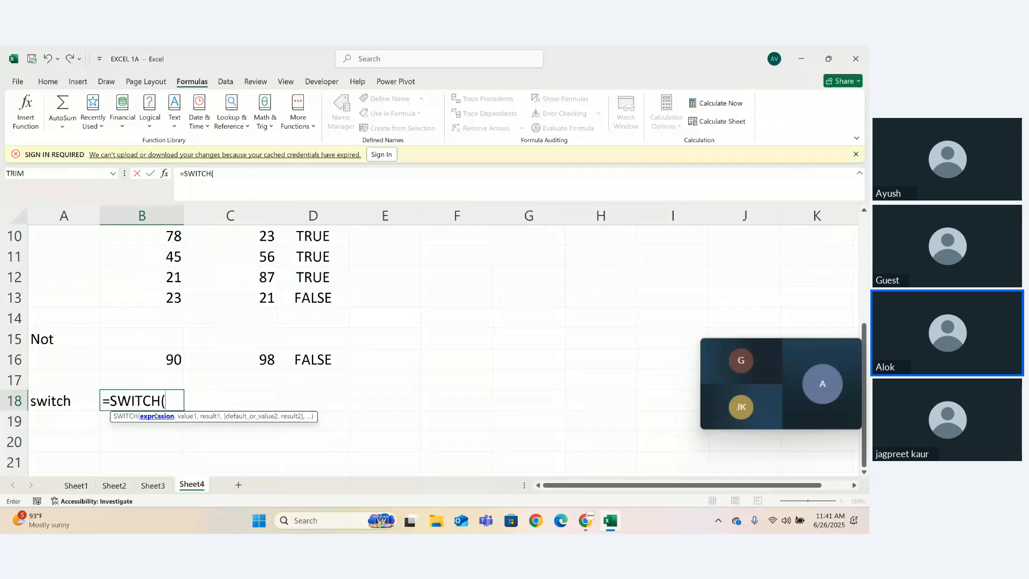
key("BackSpace")
key("BackSpace")
key("BackSpace")
key("BackSpace")
key("BackSpace")
key("BackSpace")
key("BackSpace")
key("BackSpace")
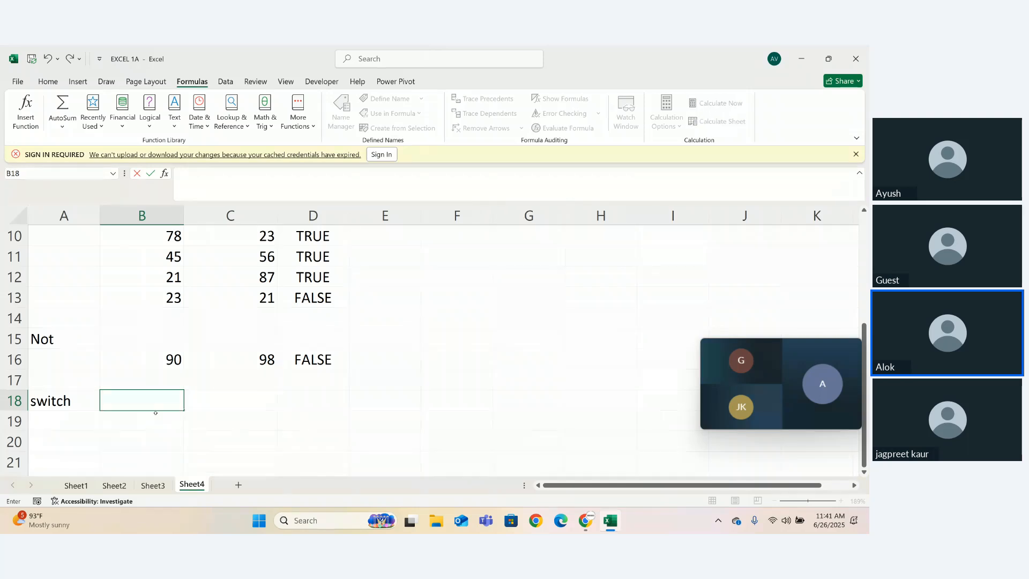
- Review the logical functions again and browse the financial, date and time, and lookup and reference function categories
left_click(146, 129)
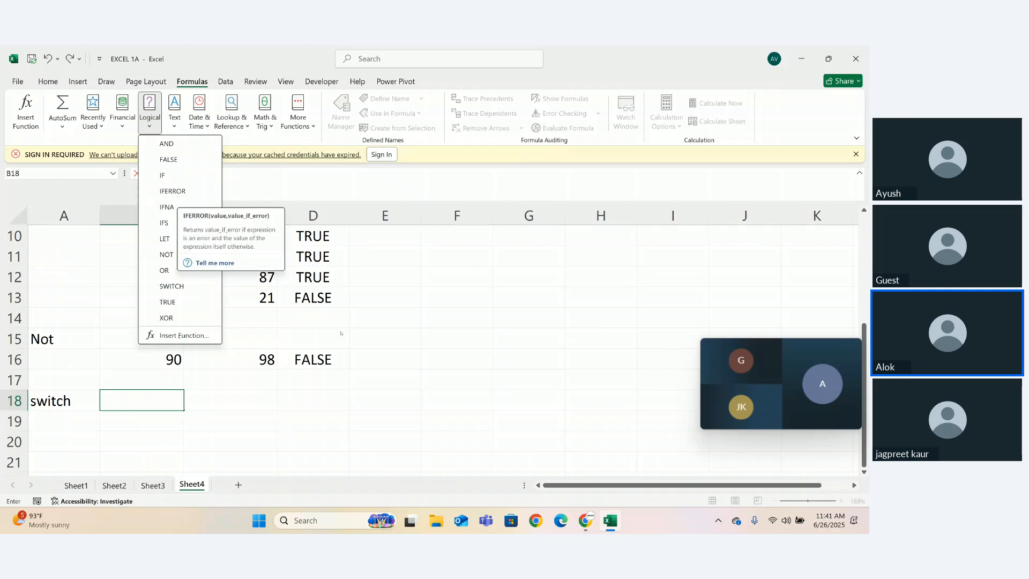
left_click(285, 404)
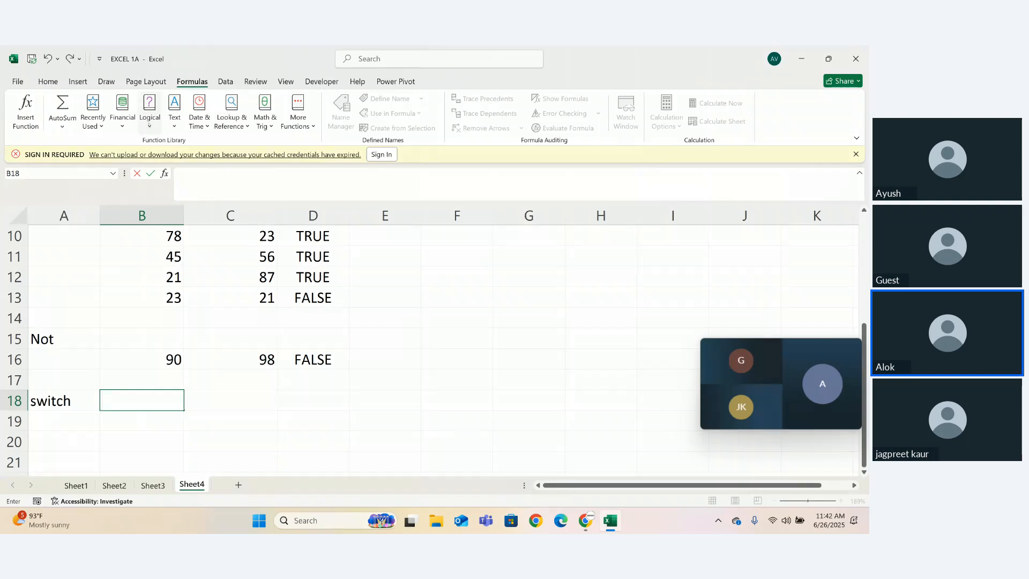
left_click(149, 124)
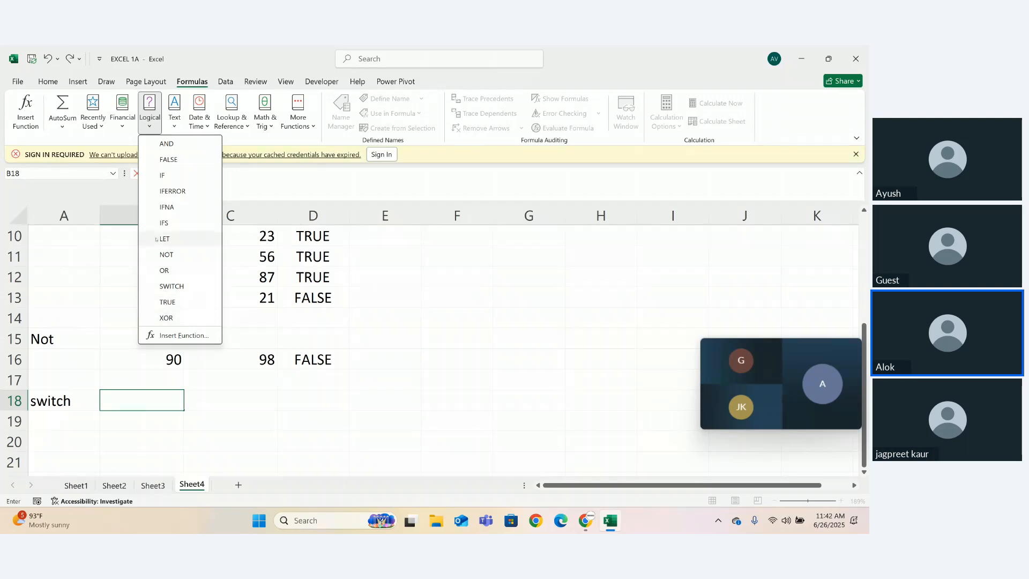
left_click(121, 180)
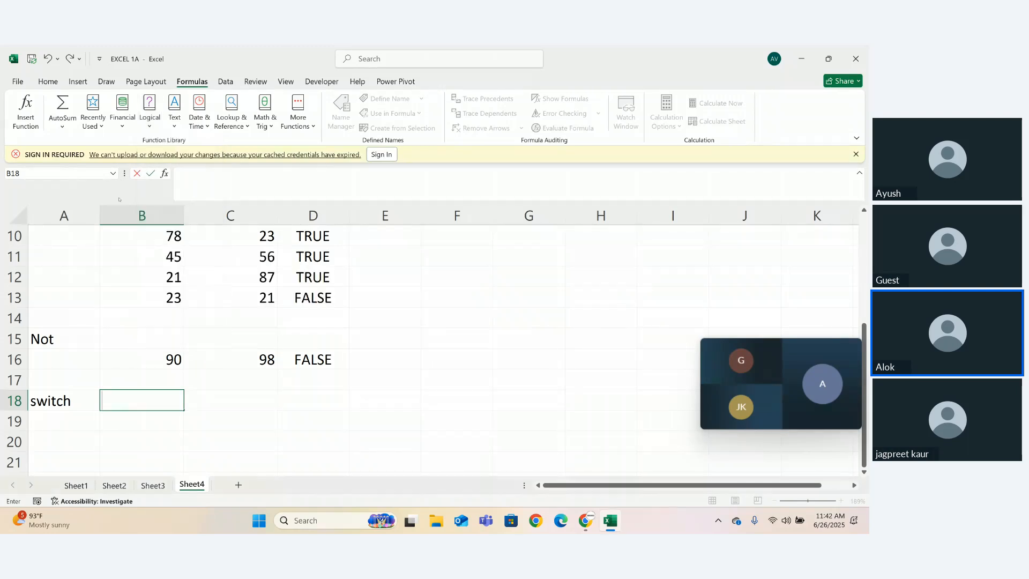
left_click(122, 118)
left_click(199, 128)
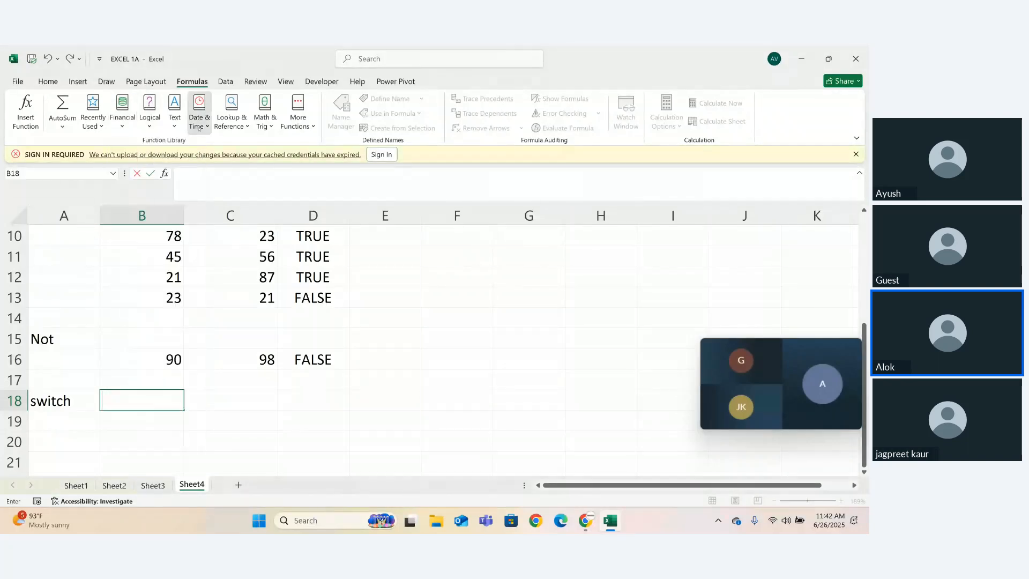
left_click(199, 128)
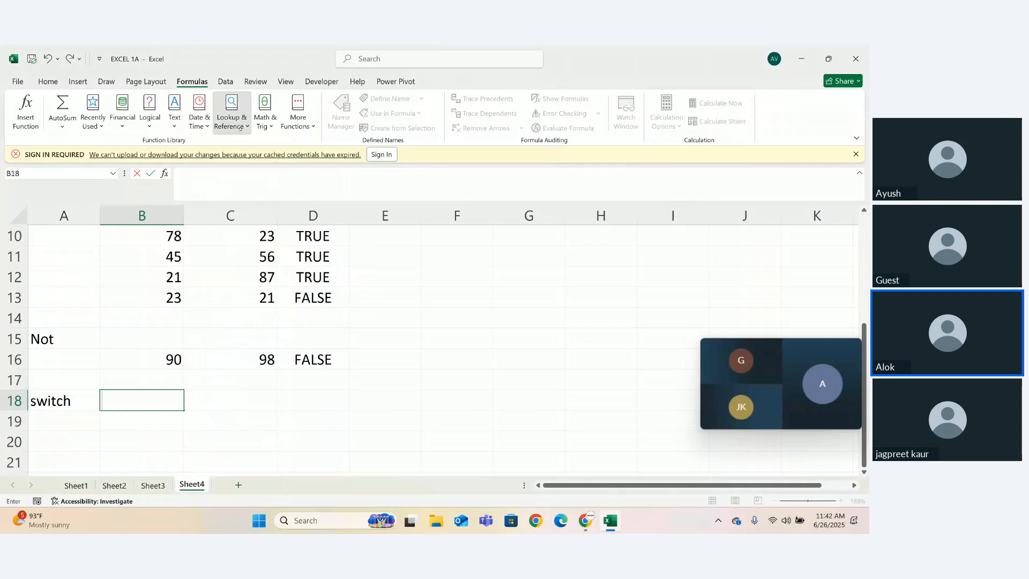
left_click(240, 128)
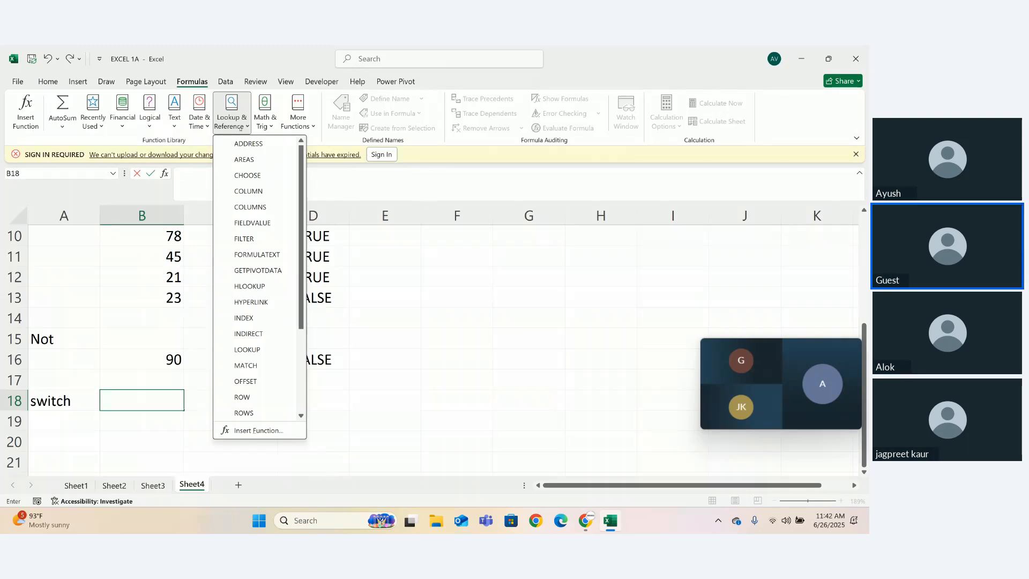
left_click(386, 289)
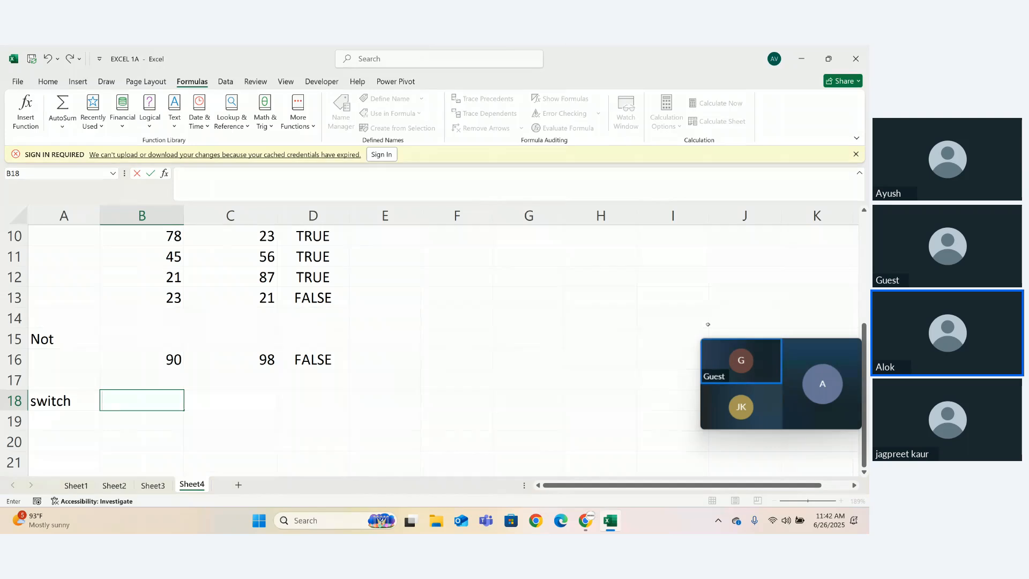
- Switch from the workbook to the Zoho Meeting session in the browser
mouse_move(778, 384)
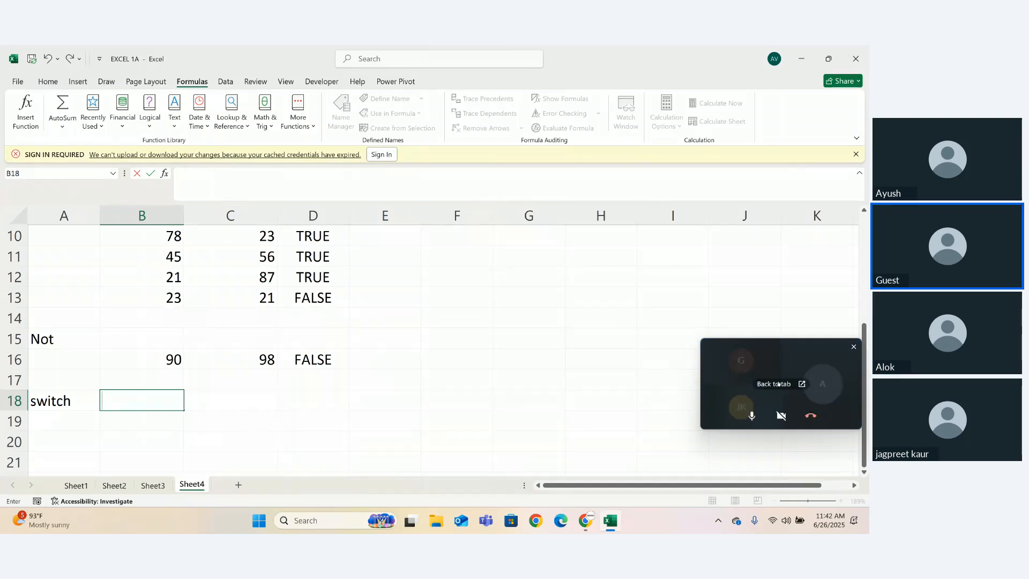
left_click(778, 384)
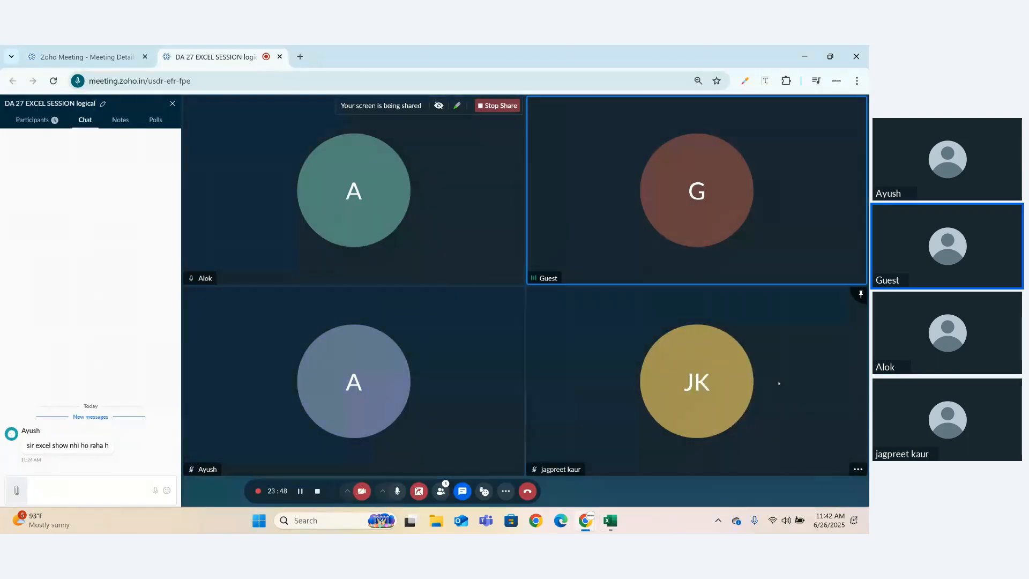
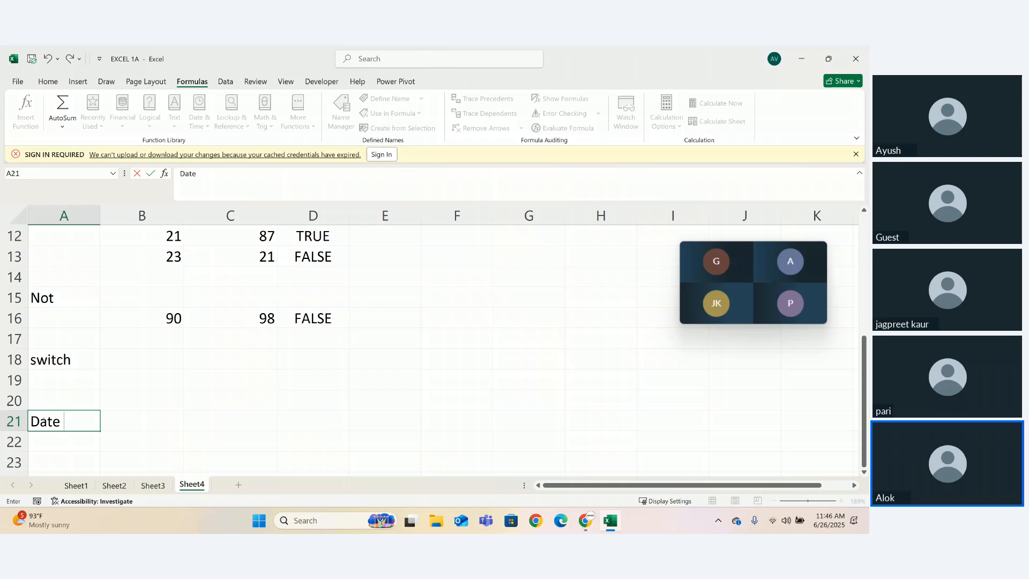
- Complete the label "Date & Time" in cell A21 and autofit column A to its contents
type("& Time")
key("Return")
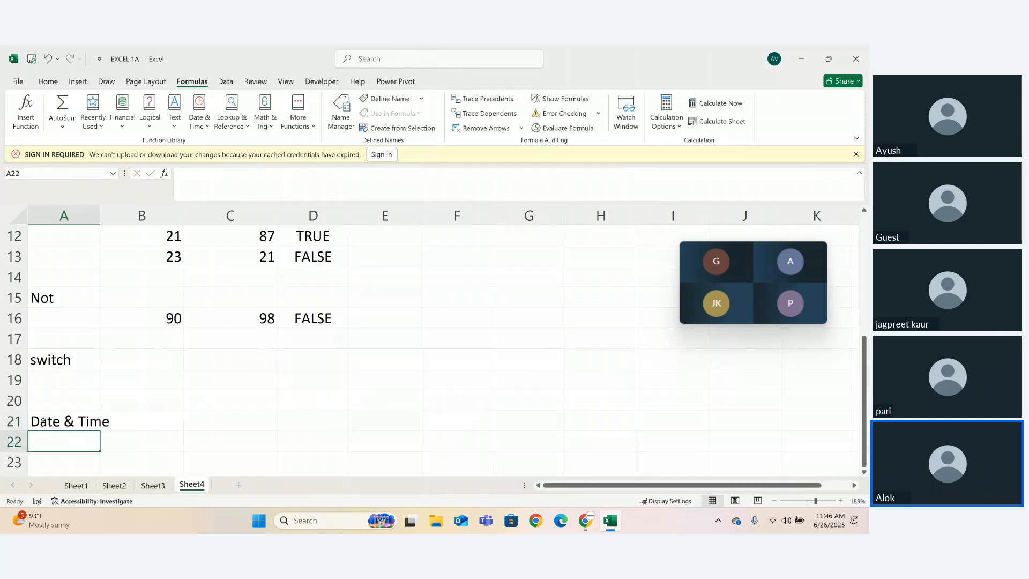
double_click(100, 220)
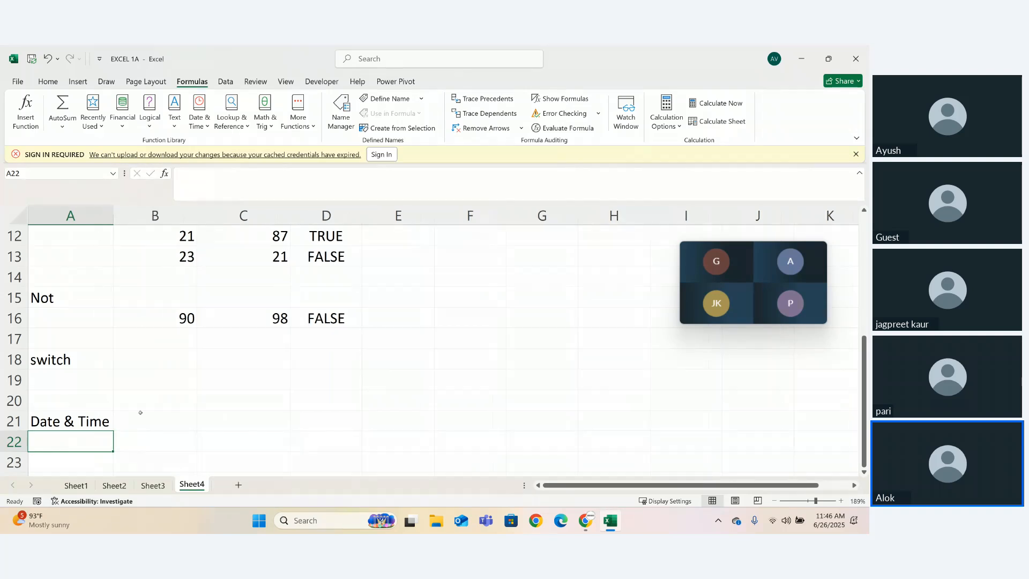
- Enter the formula =NOW() in cell C21
left_click(153, 429)
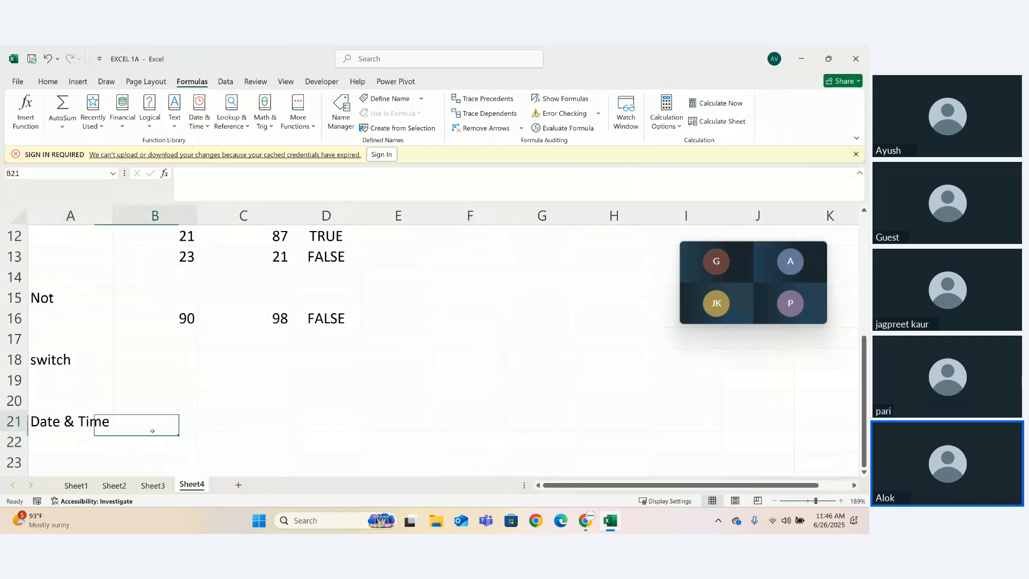
left_click(208, 429)
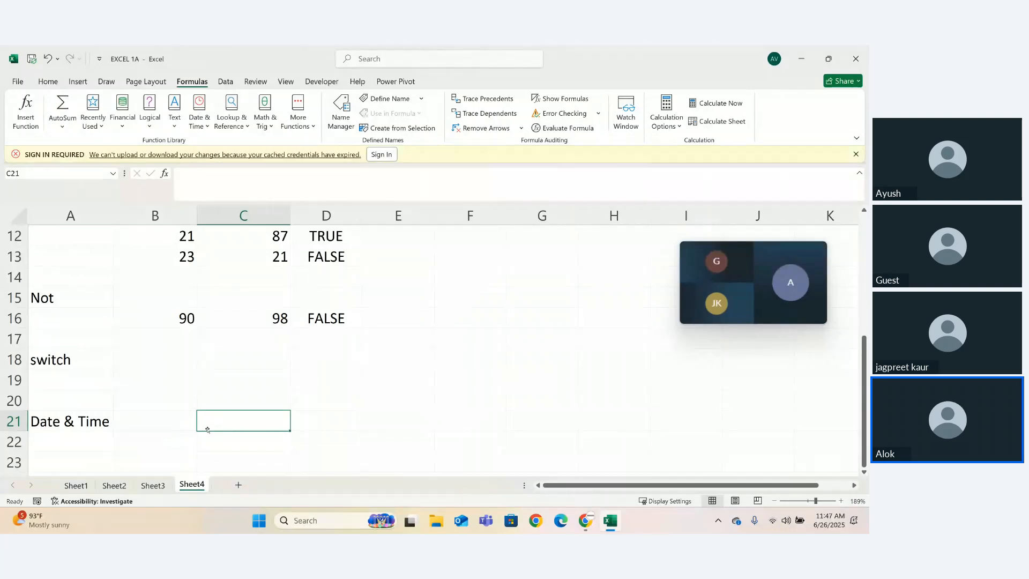
type("=")
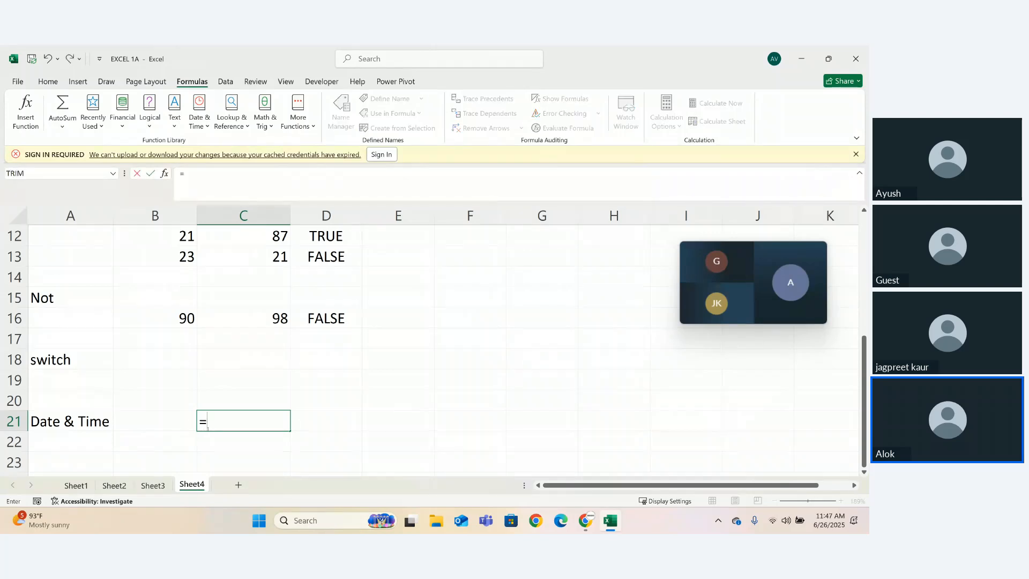
type("now")
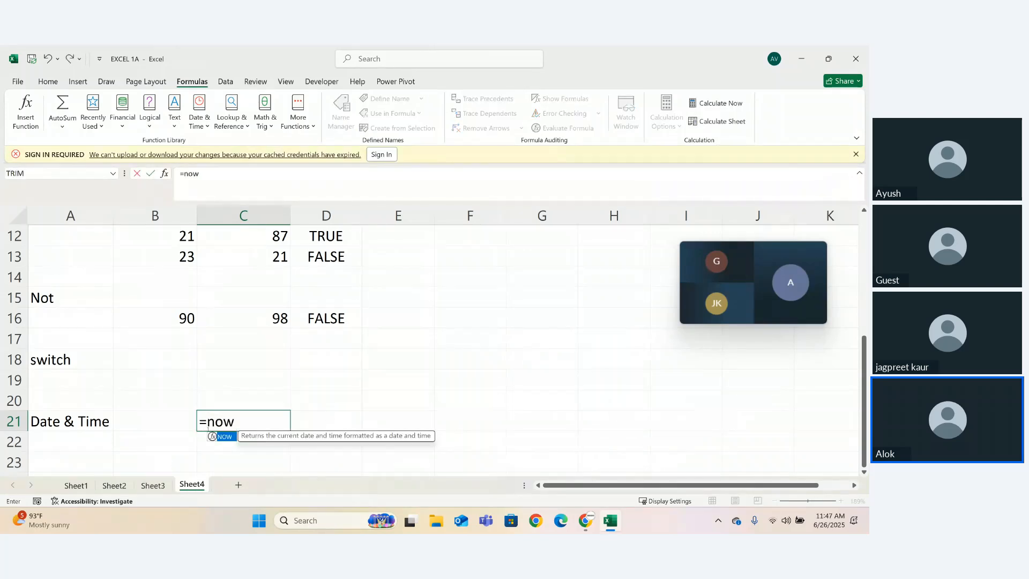
key("Tab")
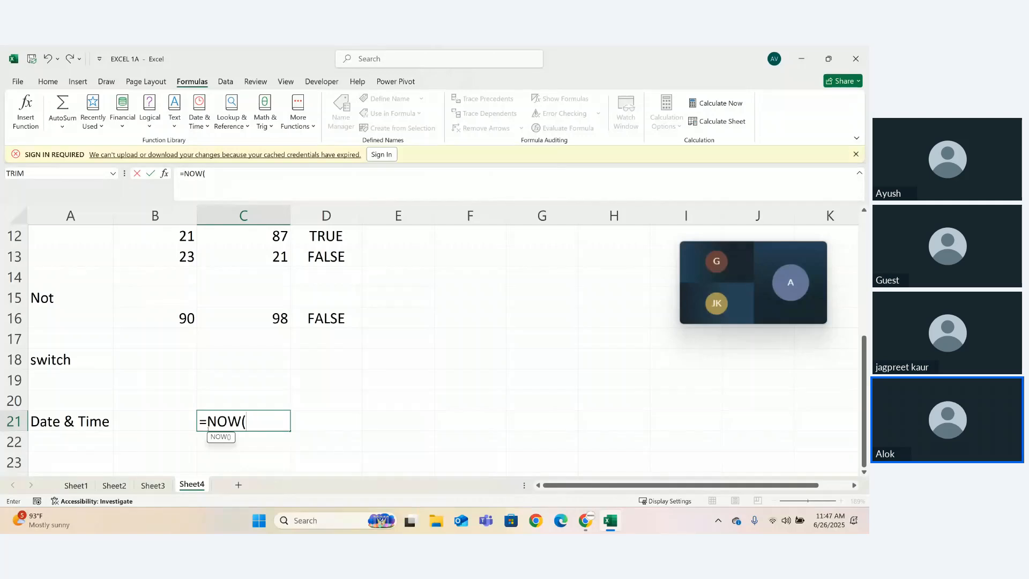
key("BackSpace")
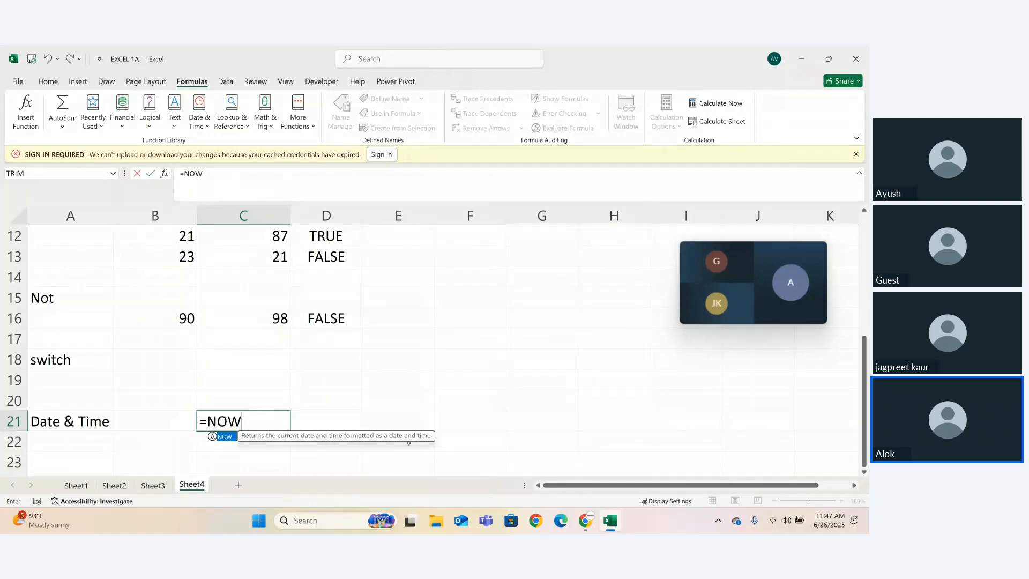
type("(_")
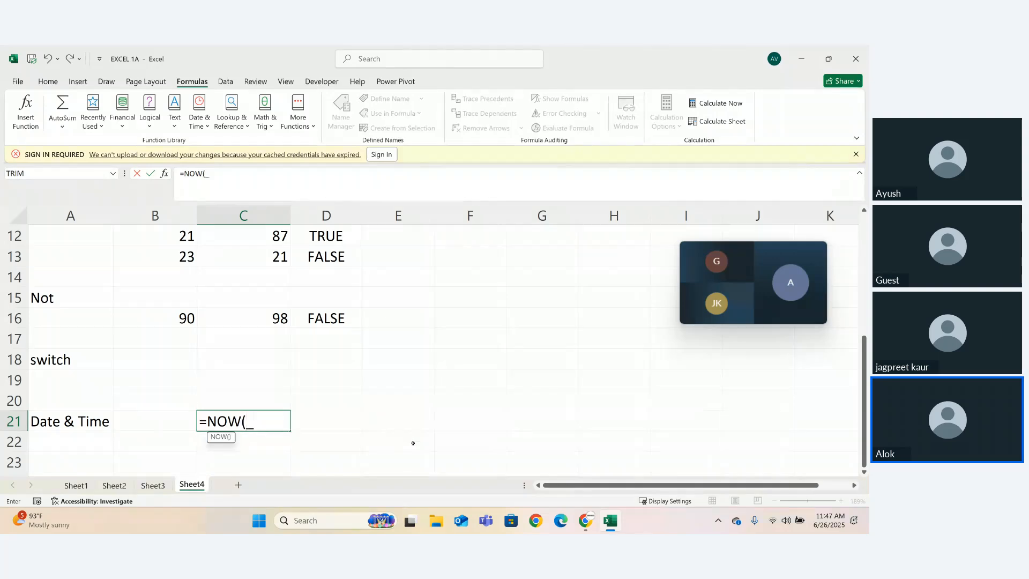
key("BackSpace")
type(")")
key("Return")
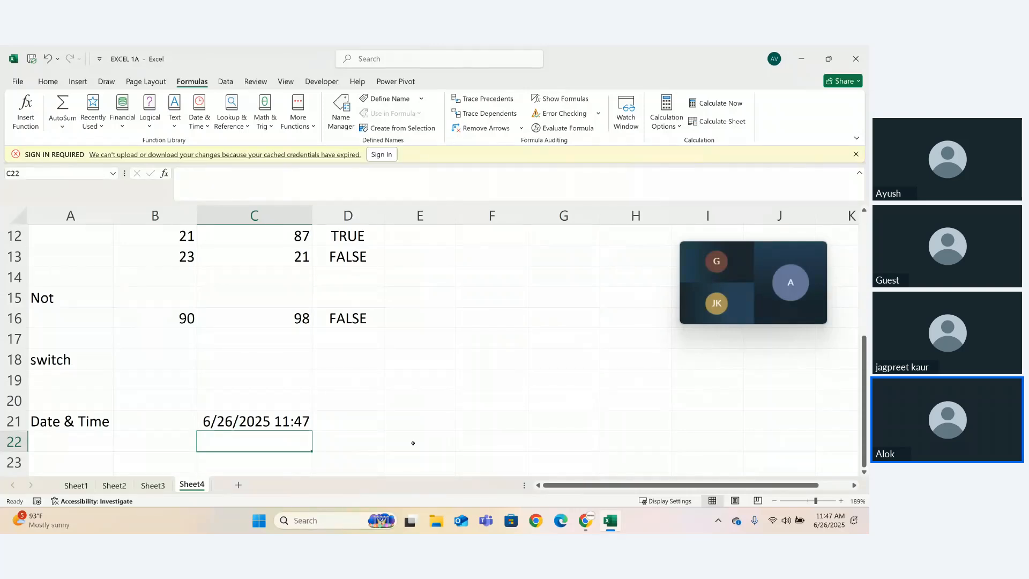
- Add the heading "now" in cell C20, above the NOW formula, and check the date and time against the system clock
left_click(263, 399)
type("now")
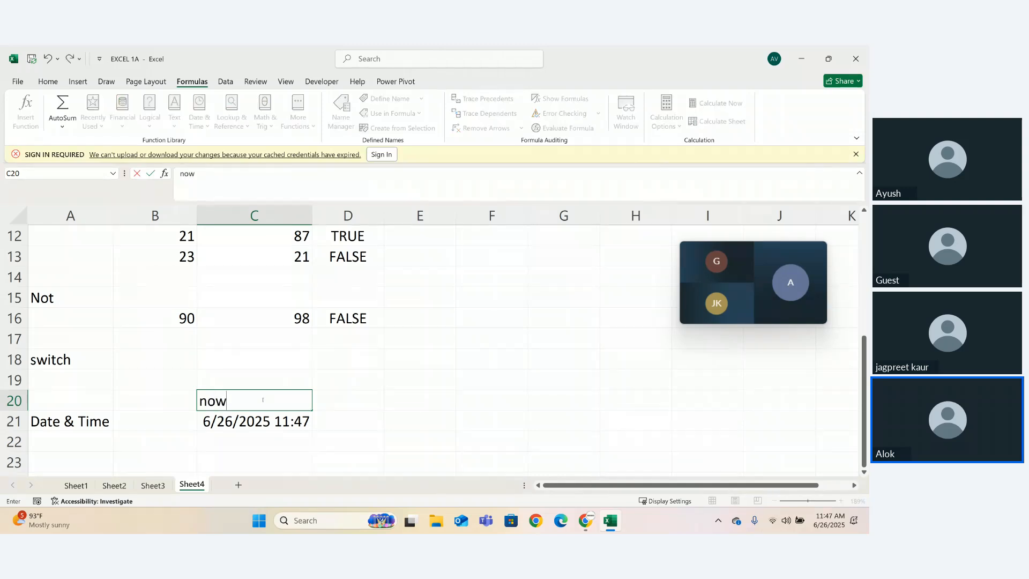
key("Return")
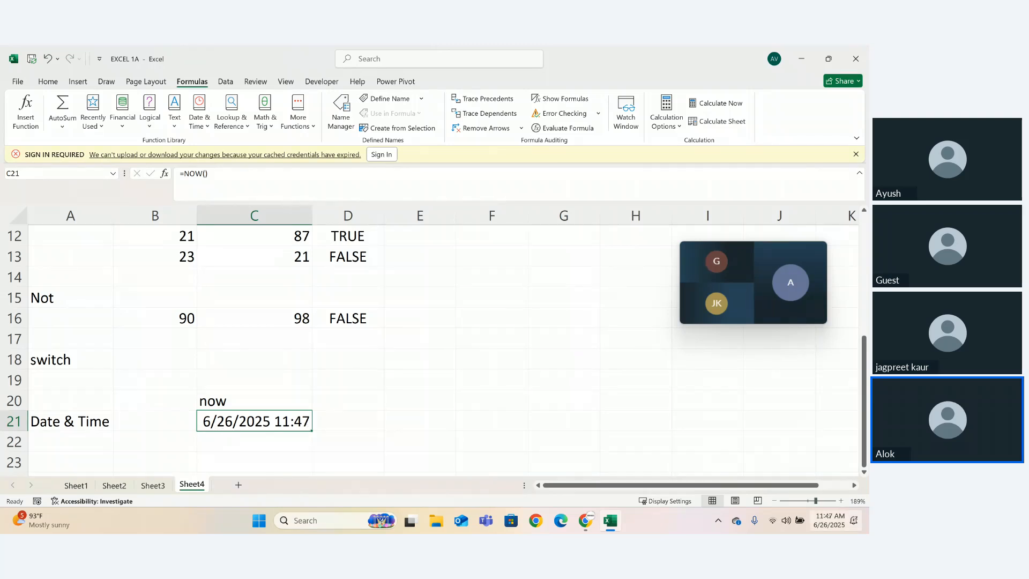
mouse_move(828, 522)
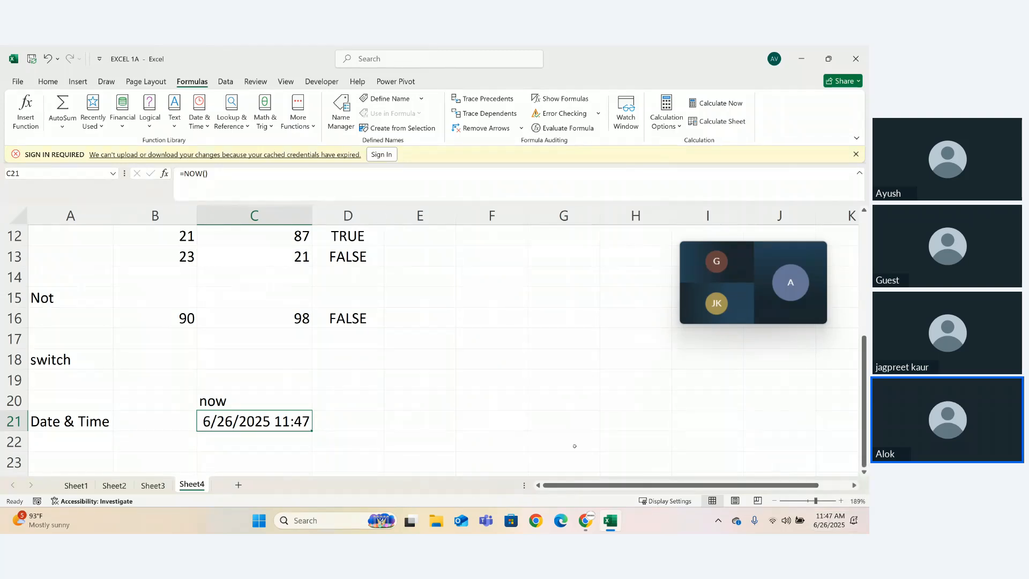
- Enter the heading "yesterday" in cell D20
left_click(356, 395)
type("y")
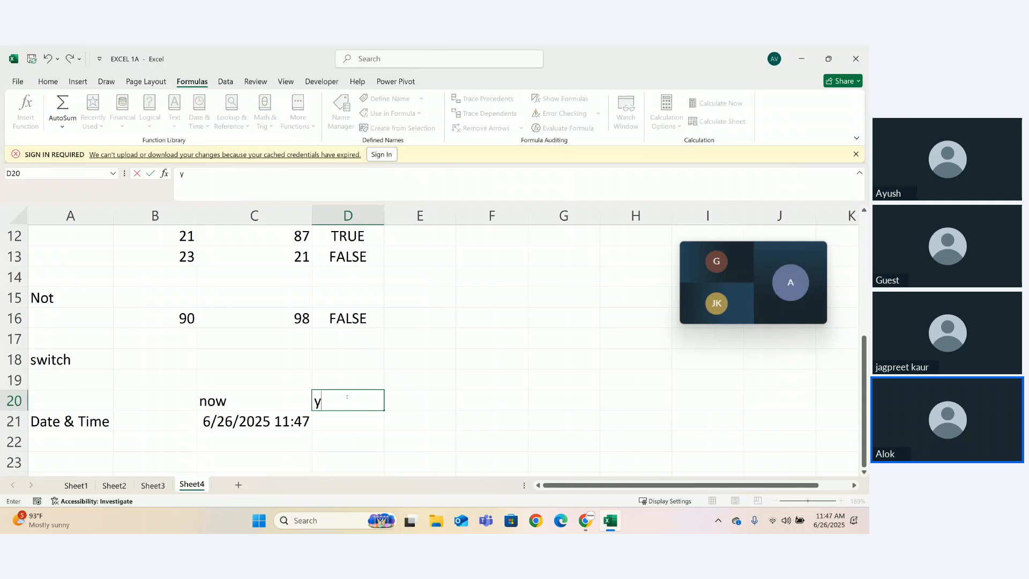
type("esterday")
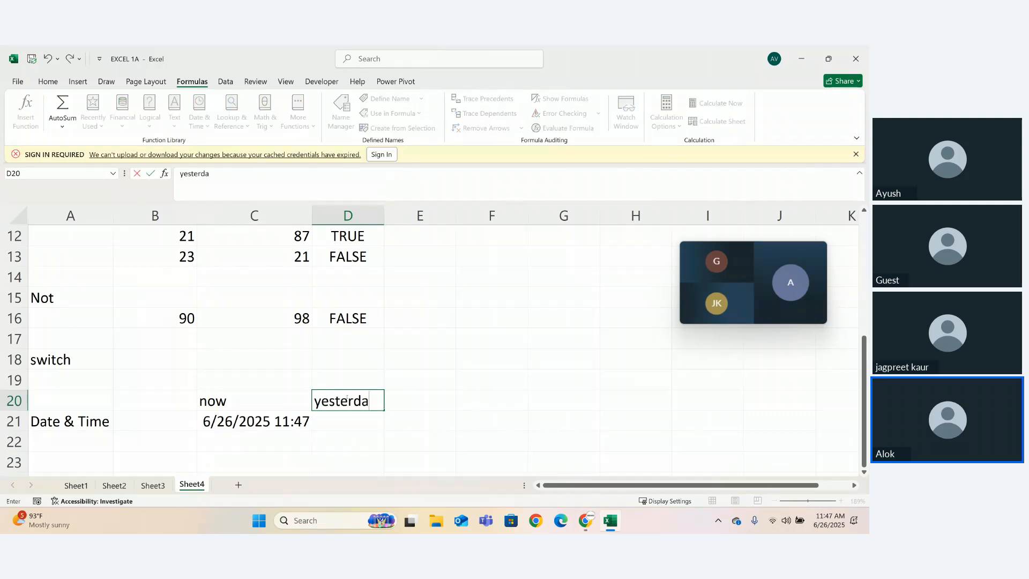
left_click(361, 418)
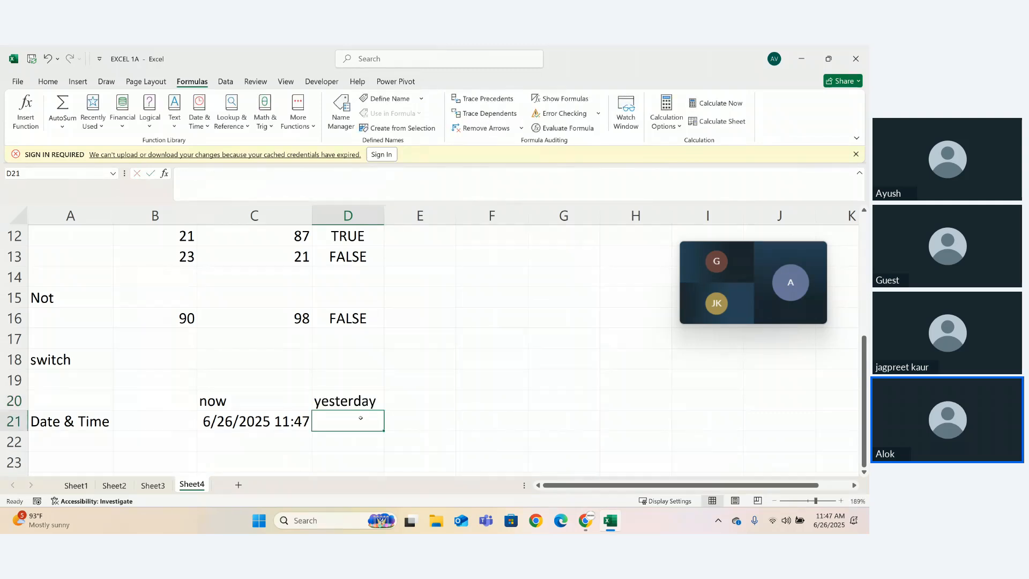
type("=")
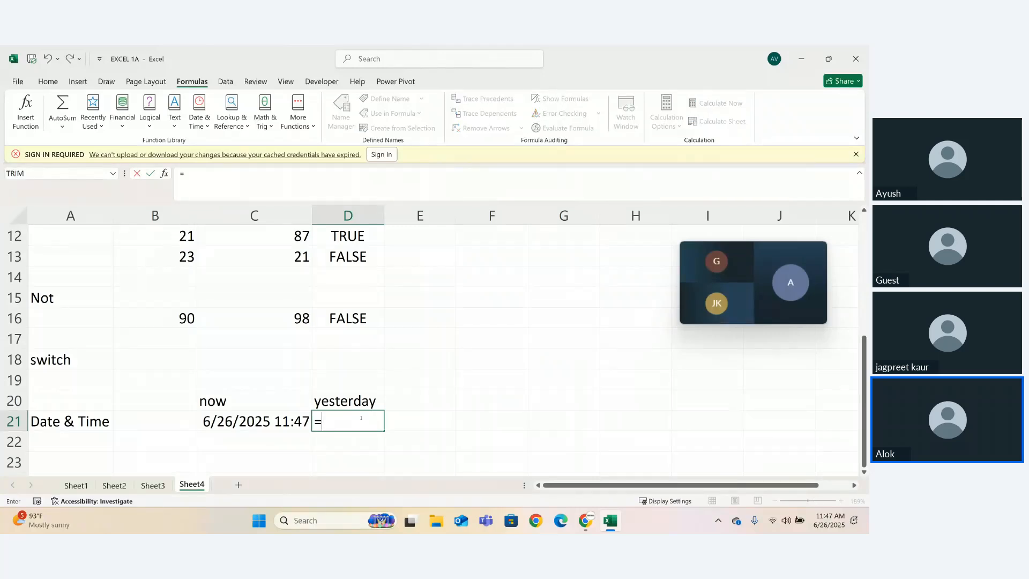
left_click(349, 402)
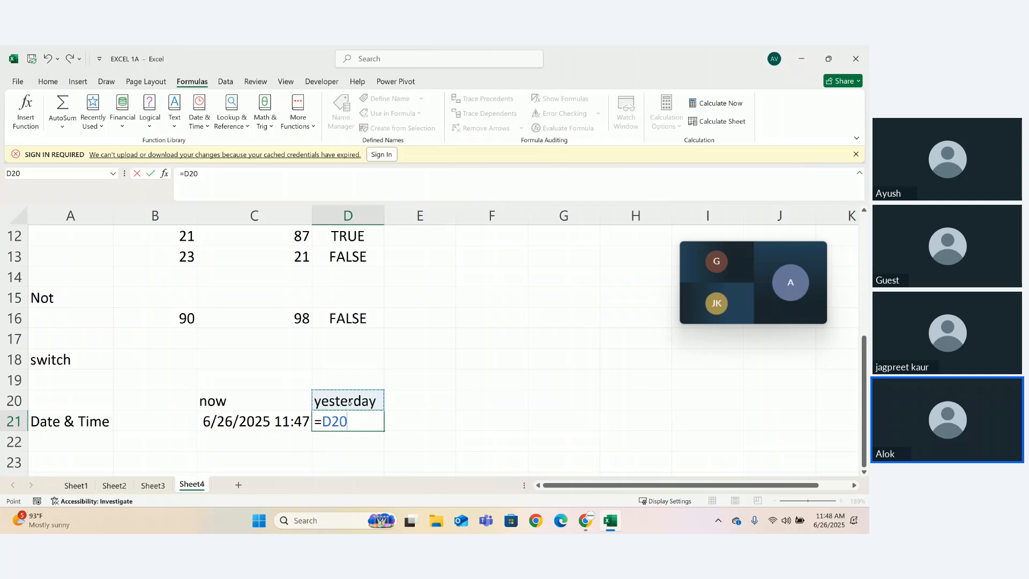
key("BackSpace")
key("BackSpace")
key("BackSpace")
key("BackSpace")
left_click(349, 402)
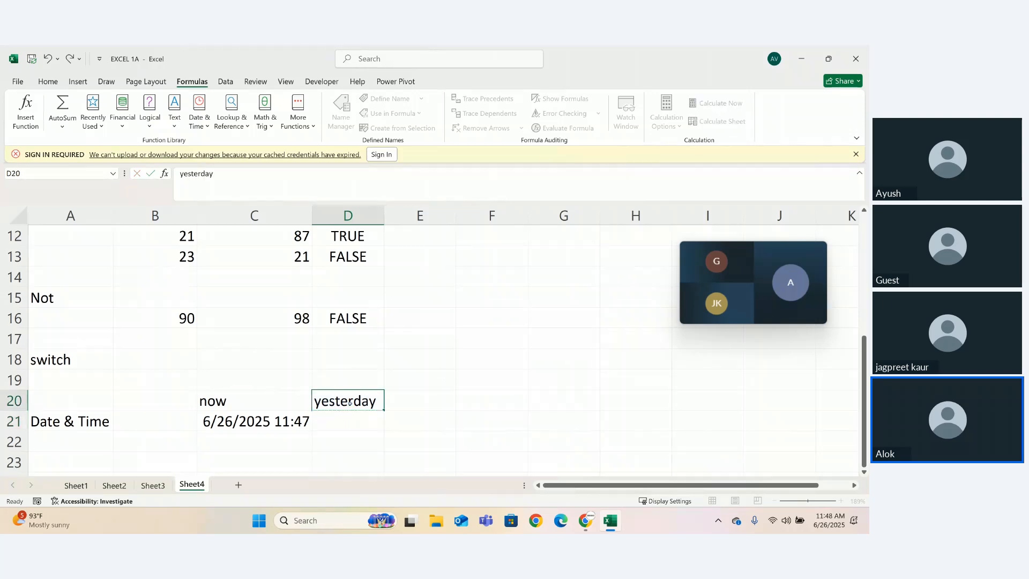
- Replace the heading in cell D20 with "Date"
double_click(349, 402)
key("BackSpace")
key("BackSpace")
key("BackSpace")
key("BackSpace")
key("BackSpace")
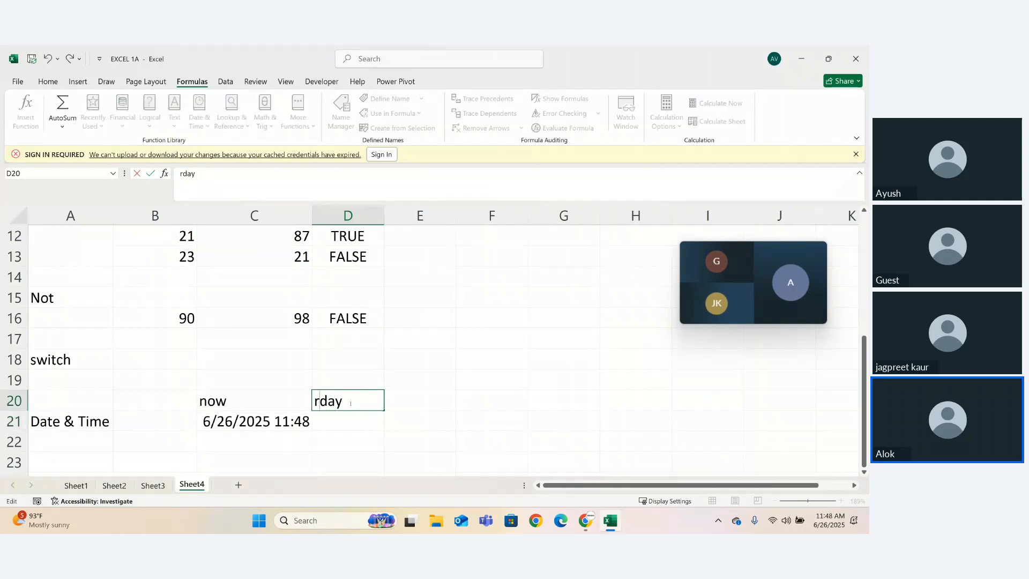
key("Delete")
key("Delete")
key("Delete")
key("Delete")
type("Date")
key("Return")
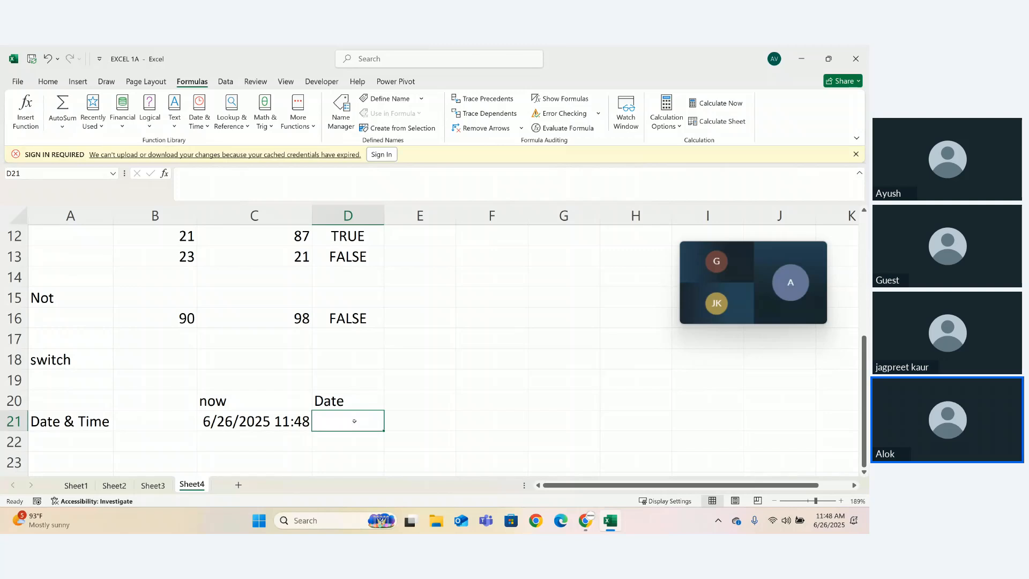
- Enter the formula =TODAY() in cell D21, under the Date heading
type("=tt")
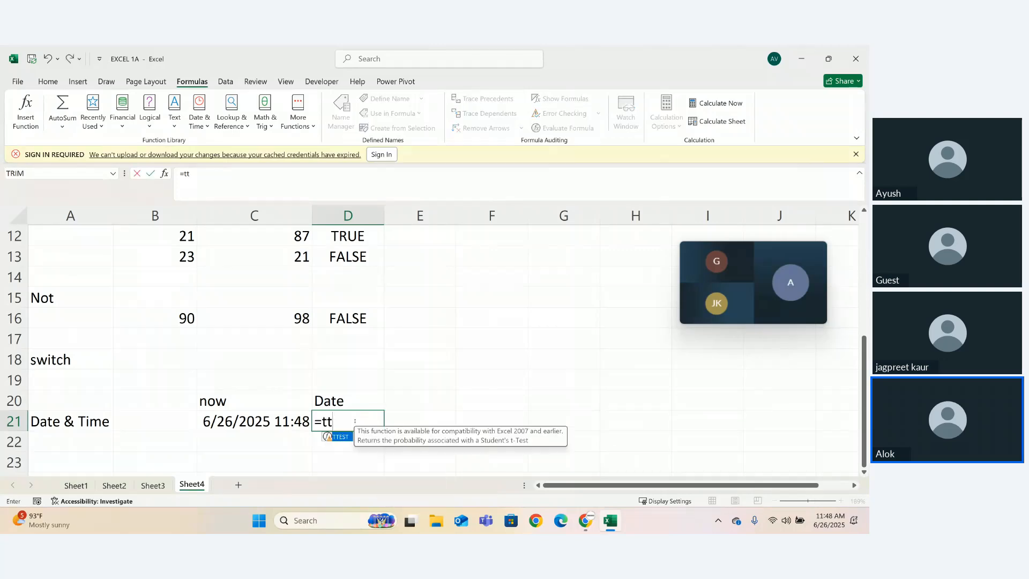
key("BackSpace")
type("oday")
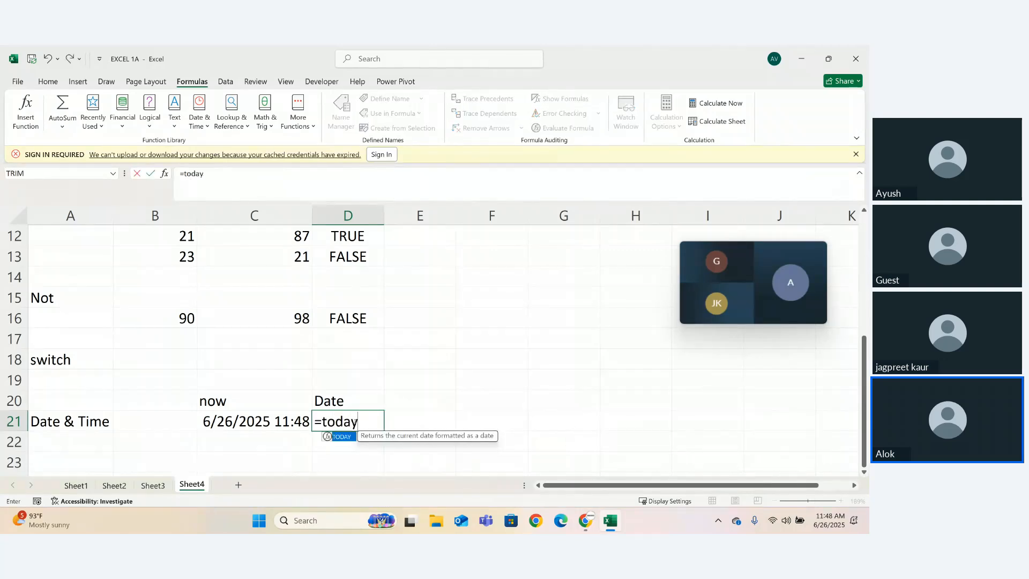
type("()")
key("Return")
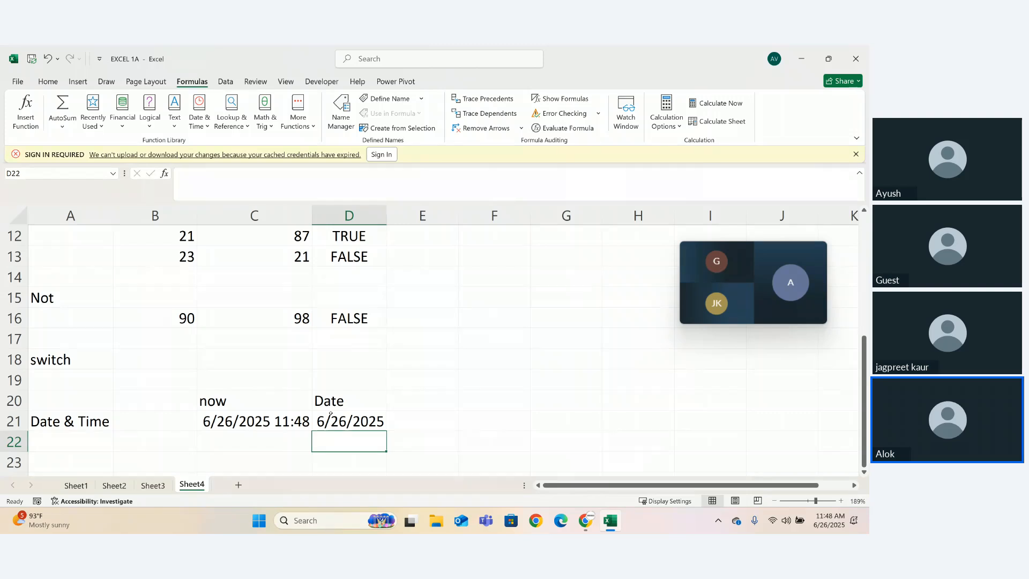
- Add the heading "yesterdays" in cell E20 and enter =TODAY()-1 below it in E21
left_click(412, 398)
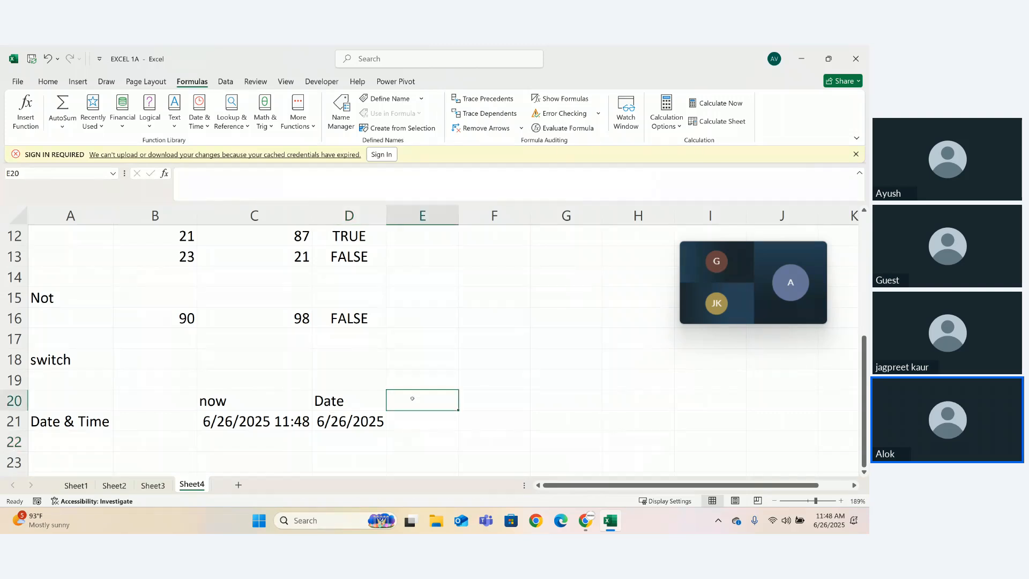
type("yesterdays")
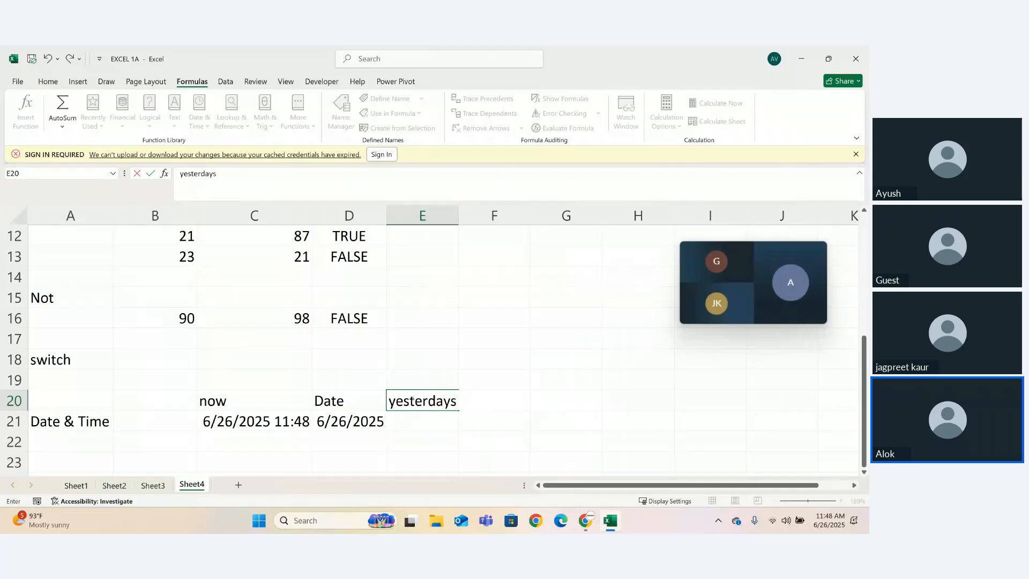
key("Return")
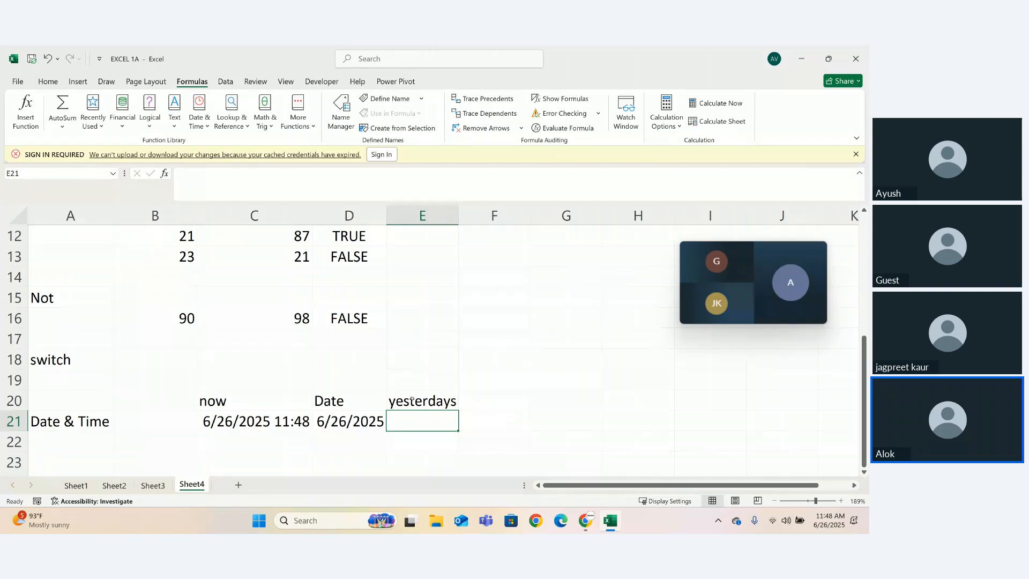
type("=today")
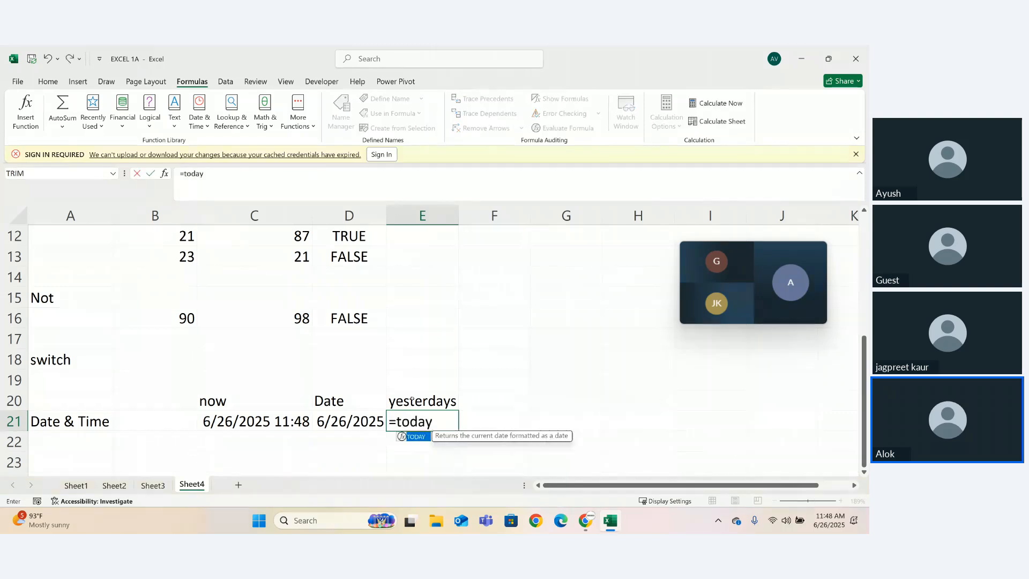
type("()-1")
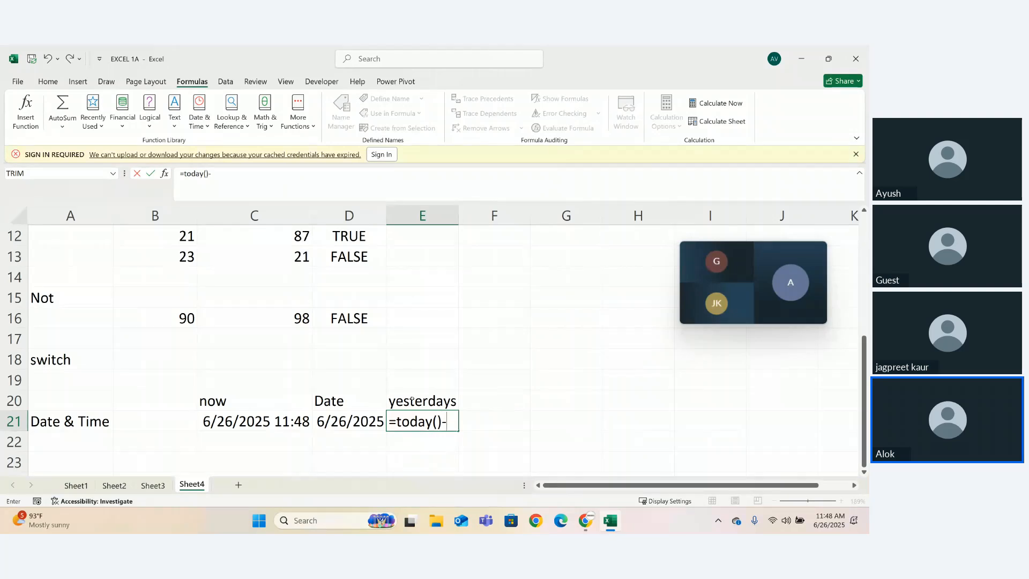
key("Return")
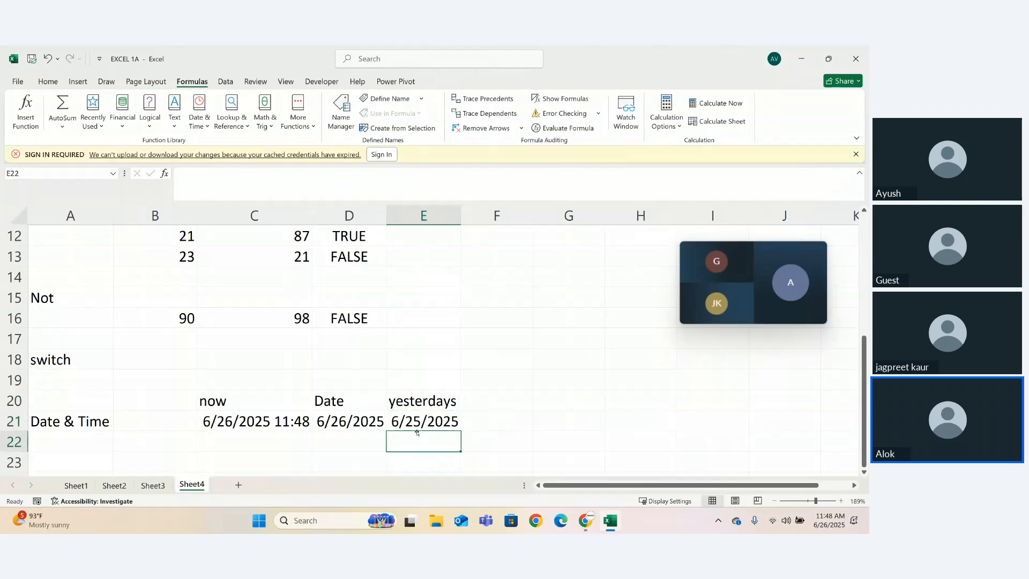
- Add the heading "tommorow" in cell F20
left_click(476, 401)
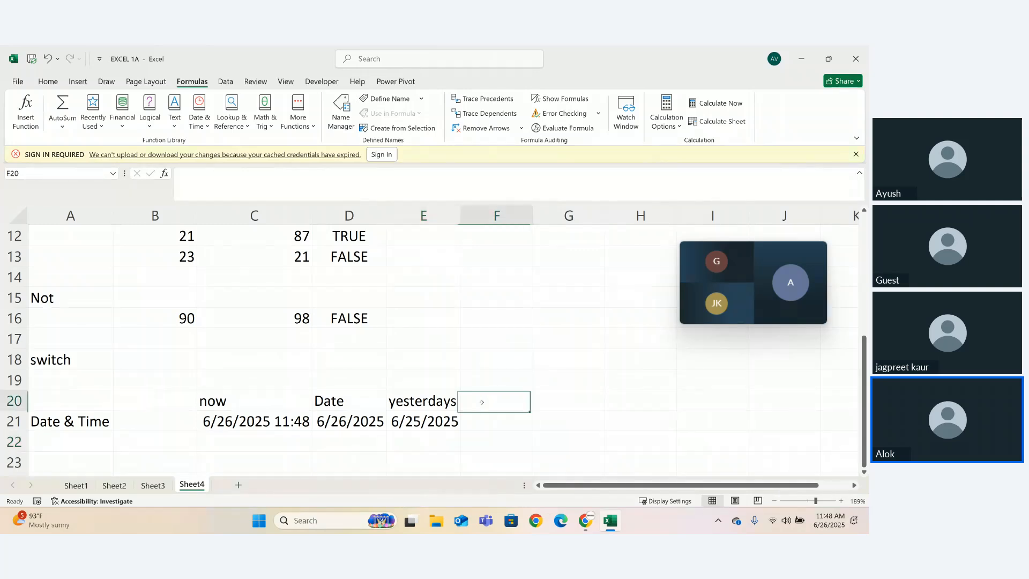
type("t")
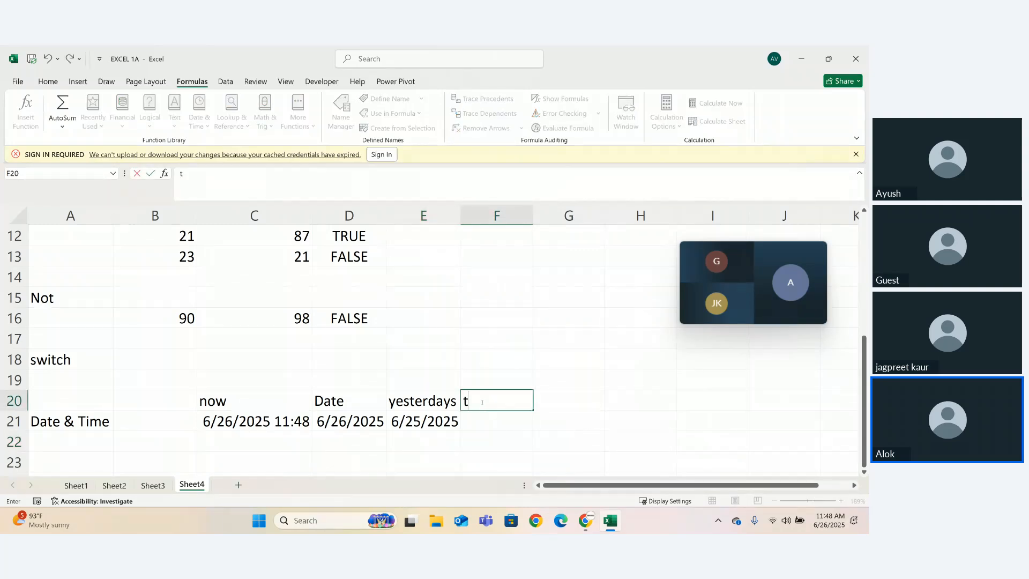
type("ommorow")
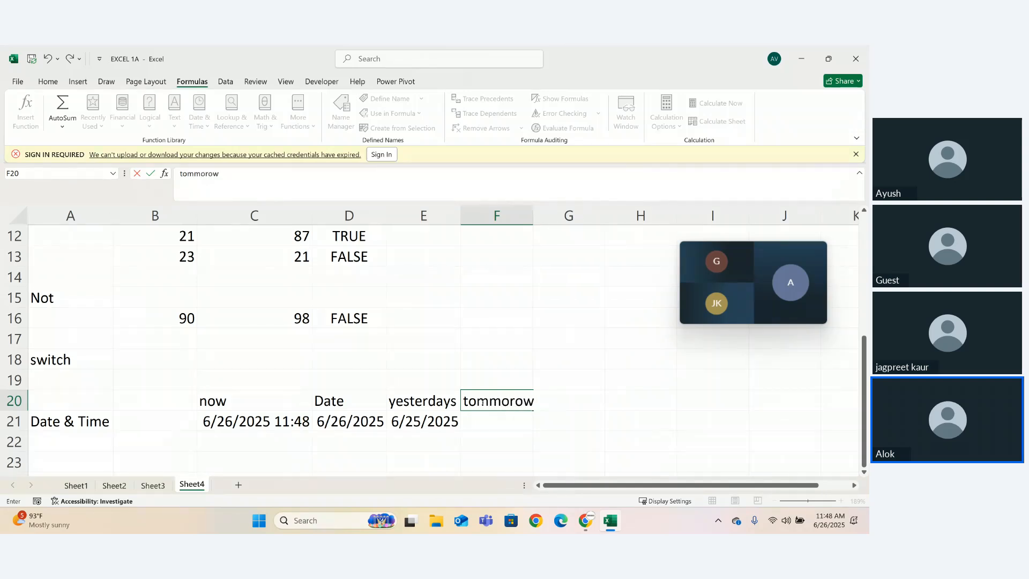
key("Return")
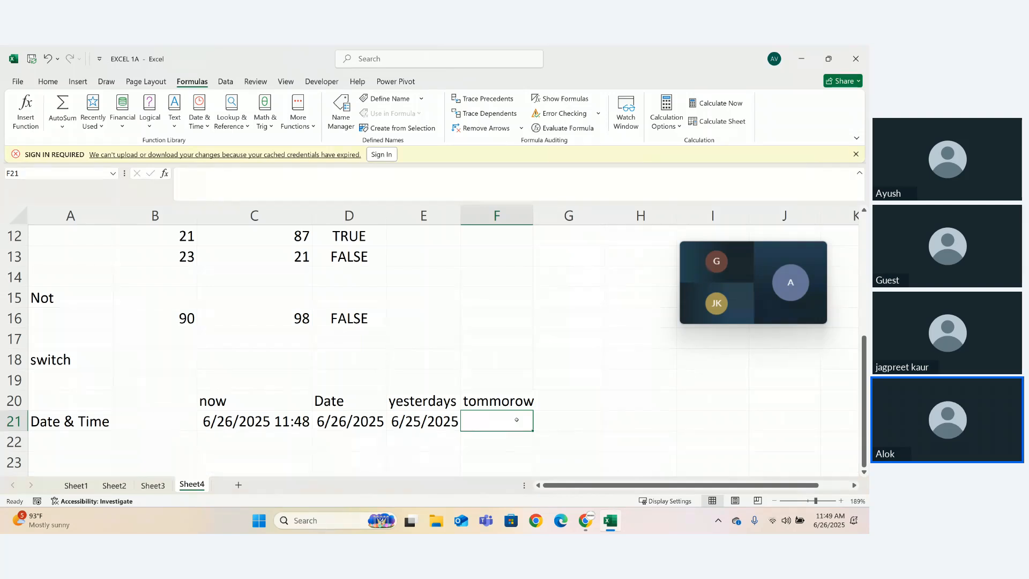
- Enter the formula =TODAY()+1 in cell F21 under the tommorow heading and compare it with the Date formula in D21
type("=t")
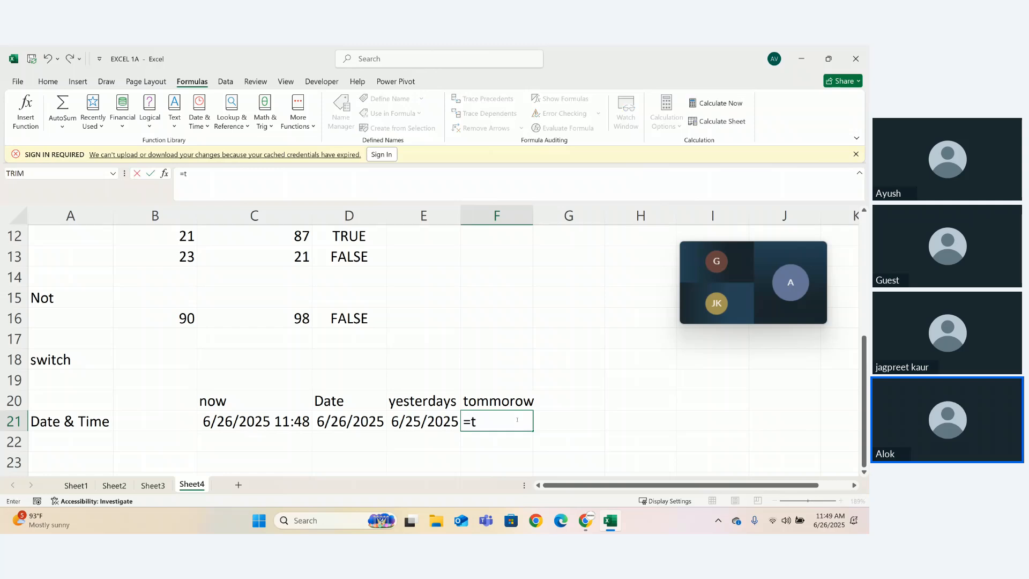
type("od")
key("Tab")
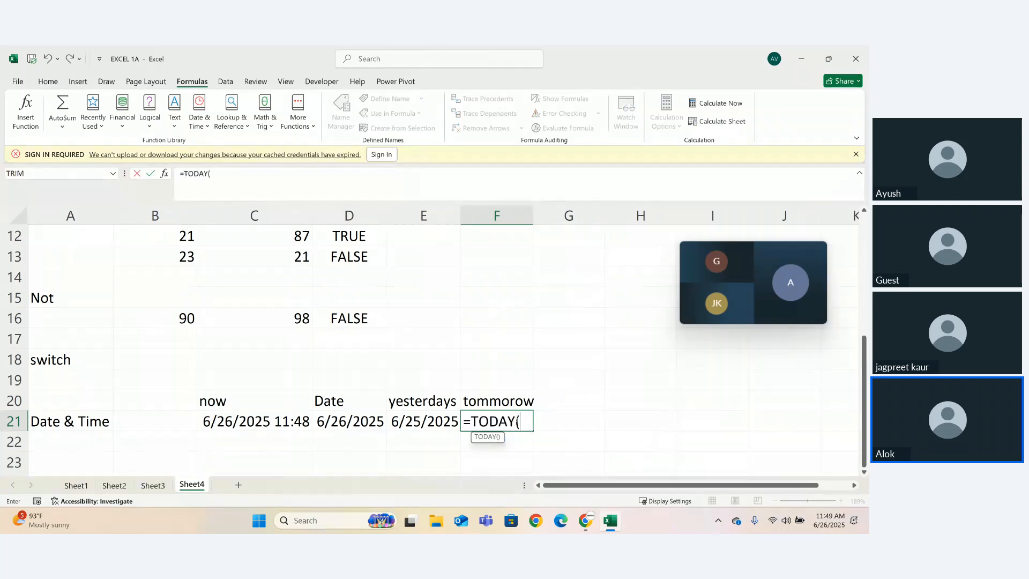
type(")+1")
key("Return")
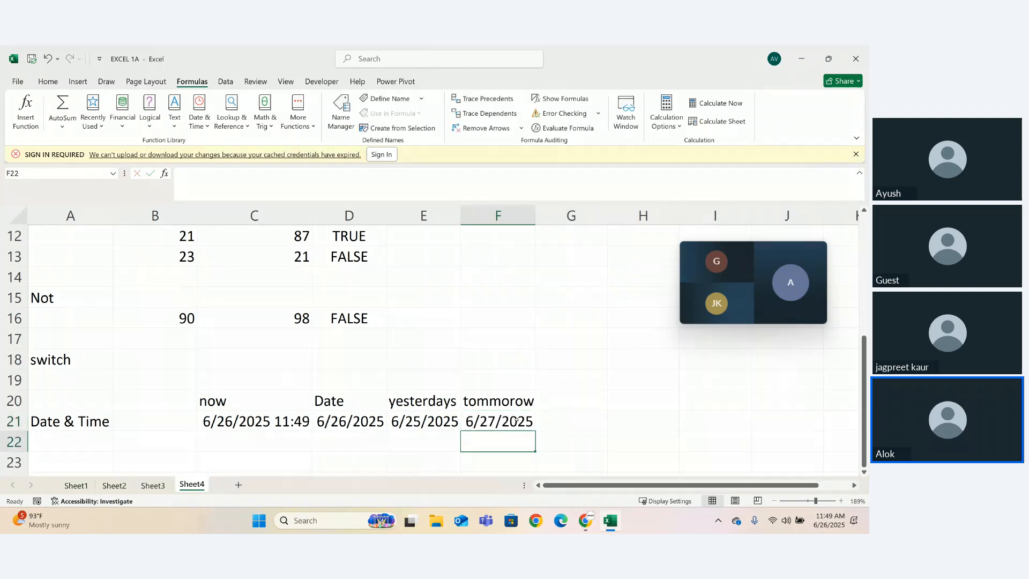
left_click(569, 406)
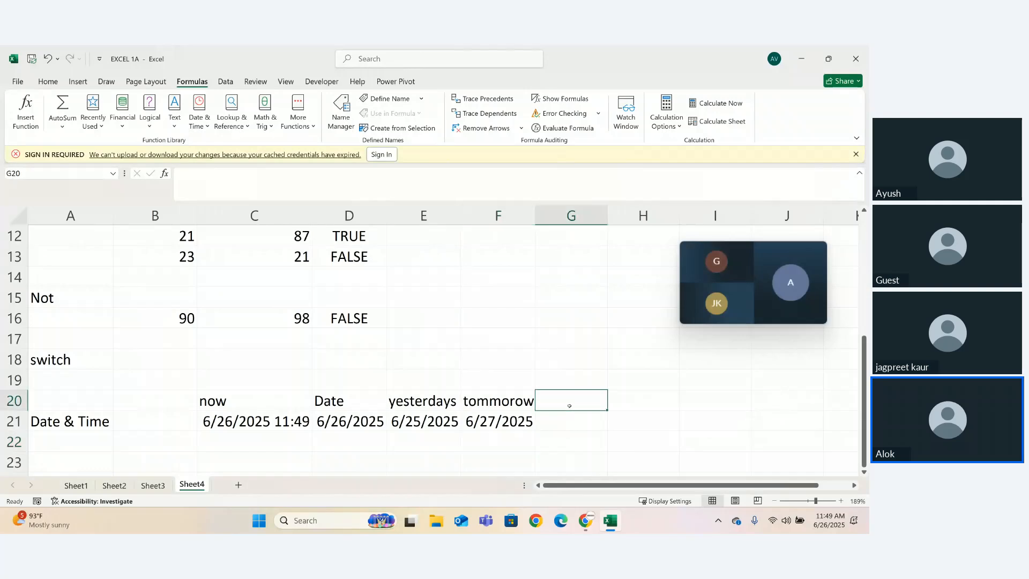
left_click(511, 423)
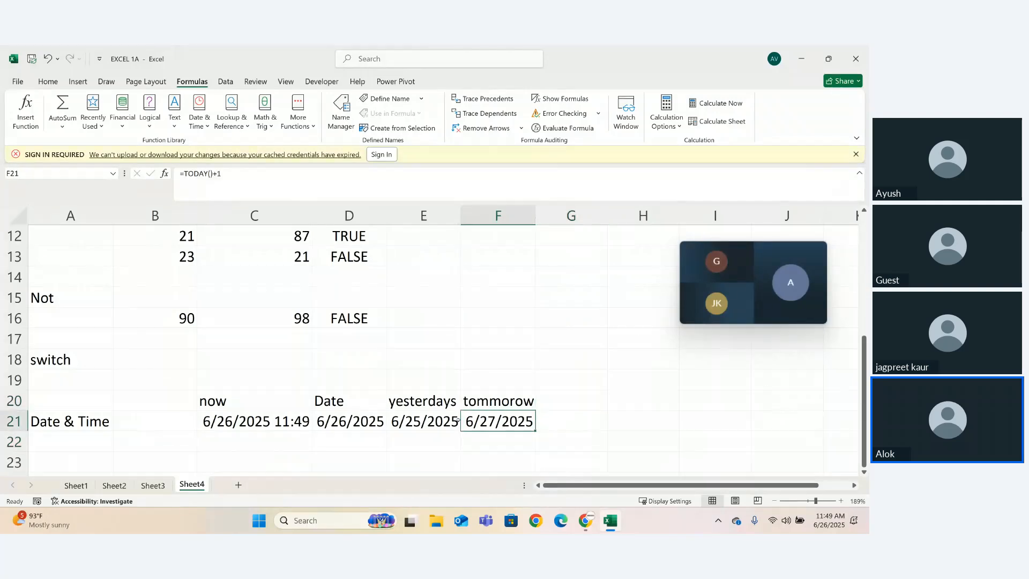
left_click(339, 420)
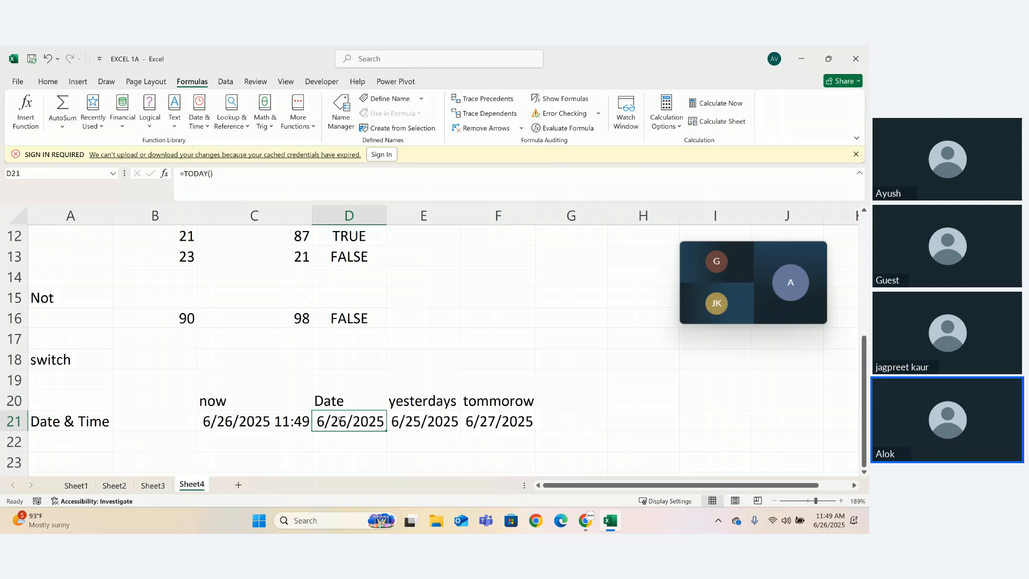
- Enter the formula =TODAY()+6 in cell G20 and review it without changing it
left_click(572, 401)
type("=today")
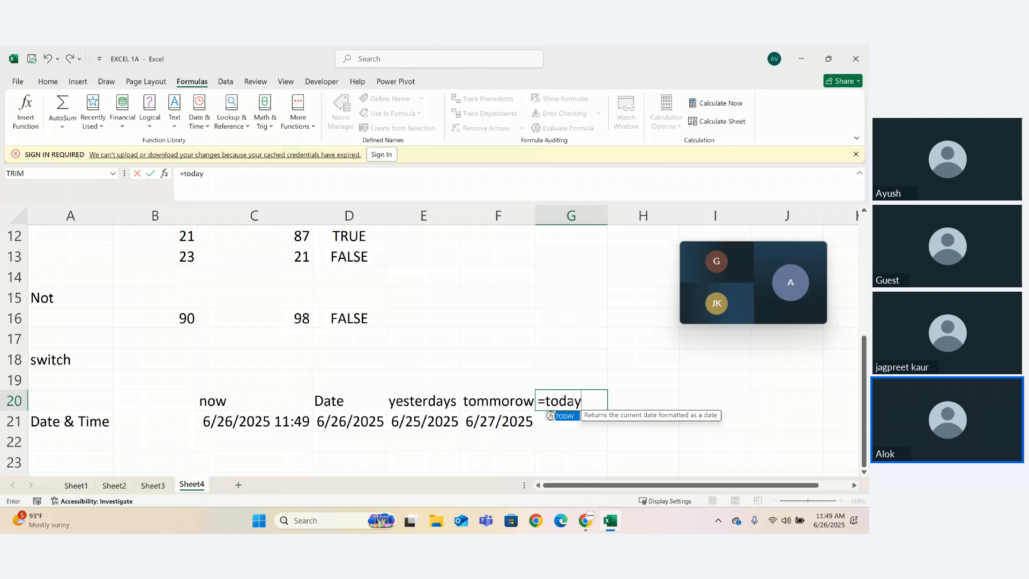
key("Tab")
type(")")
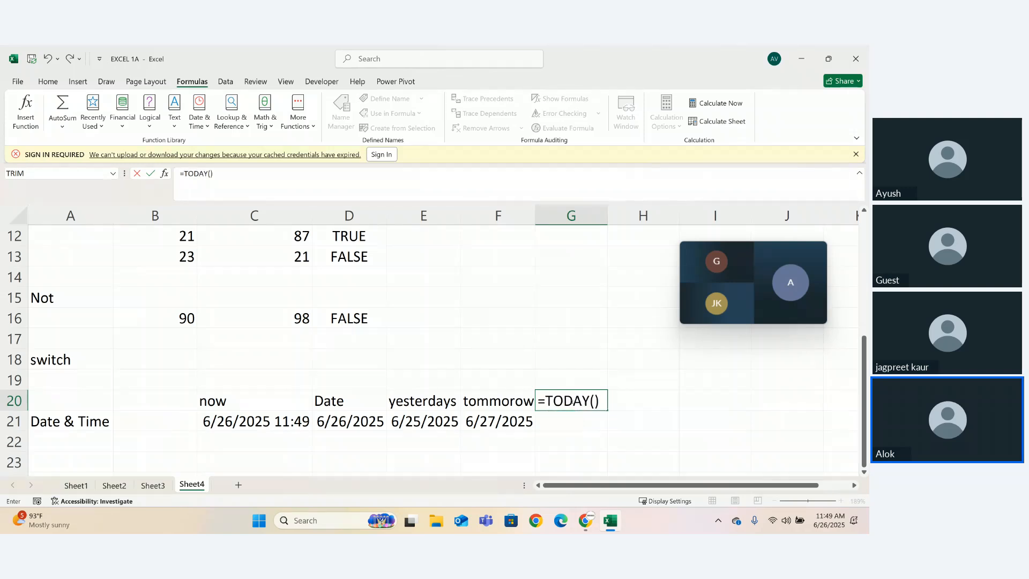
type("+6")
key("Return")
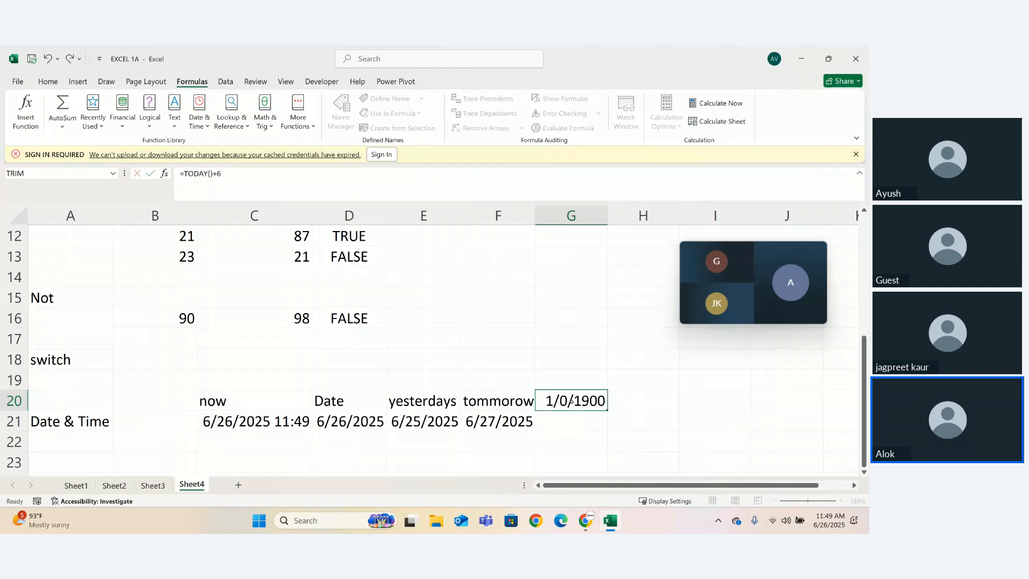
key("Return")
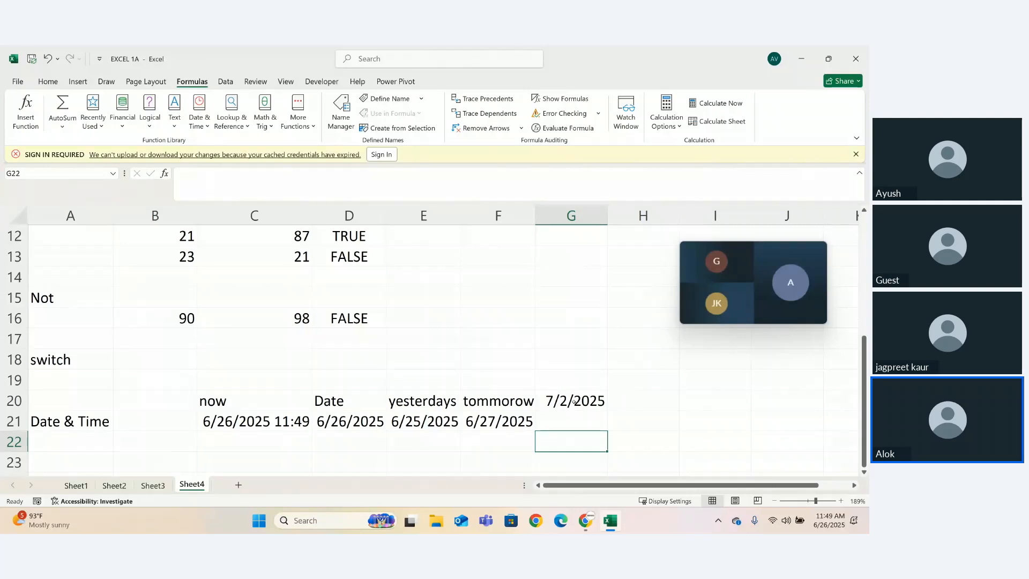
double_click(573, 402)
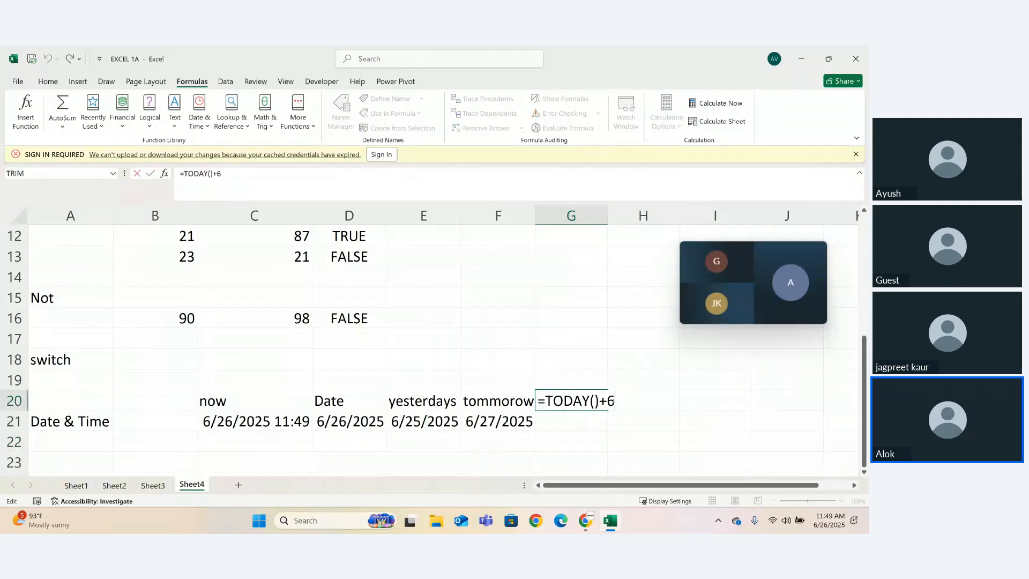
key("Return")
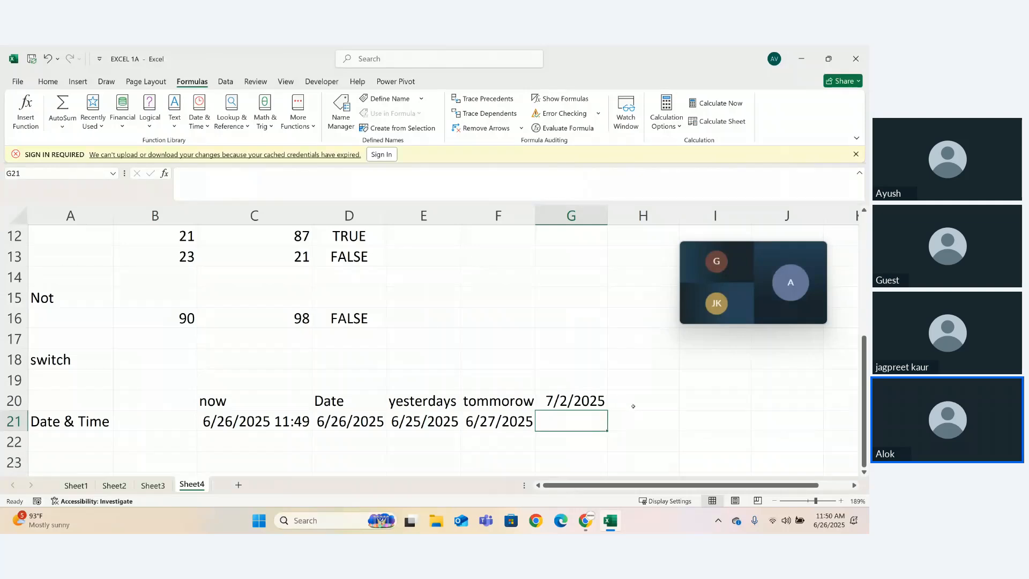
- Add the heading "time" in cell H20
left_click(633, 407)
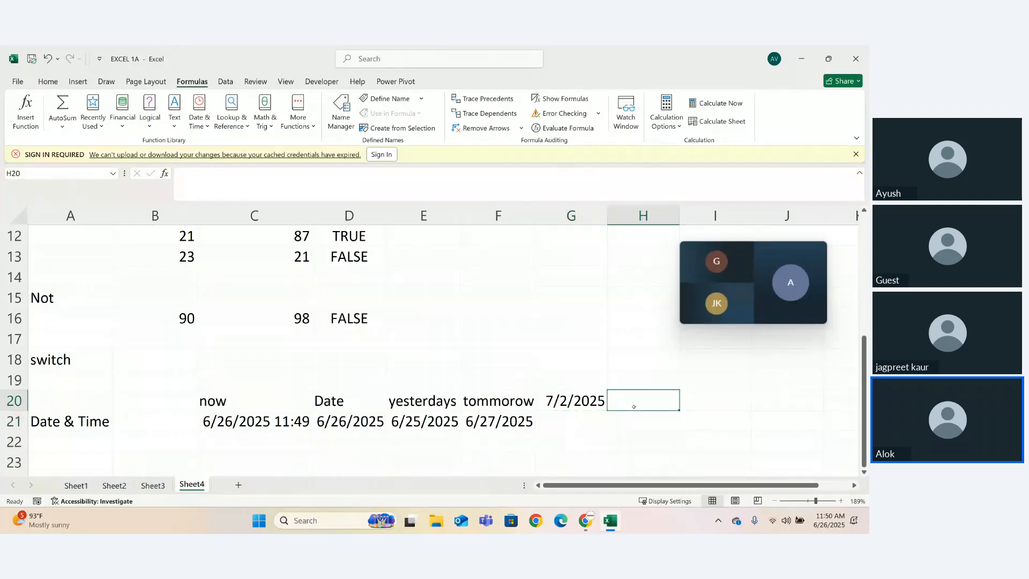
type("tinmw")
key("BackSpace")
key("BackSpace")
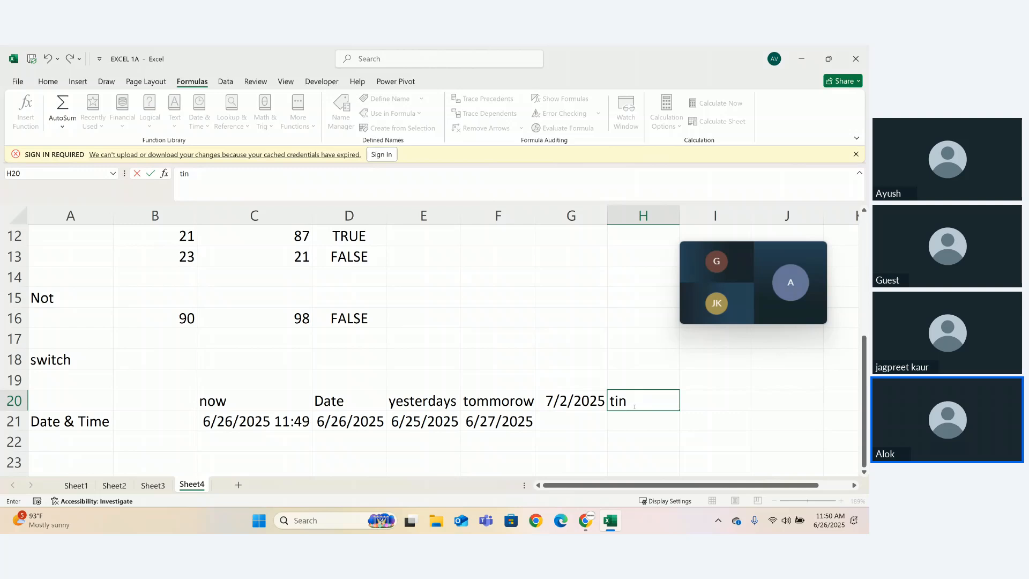
key("BackSpace")
type("me")
key("Return")
key("Return")
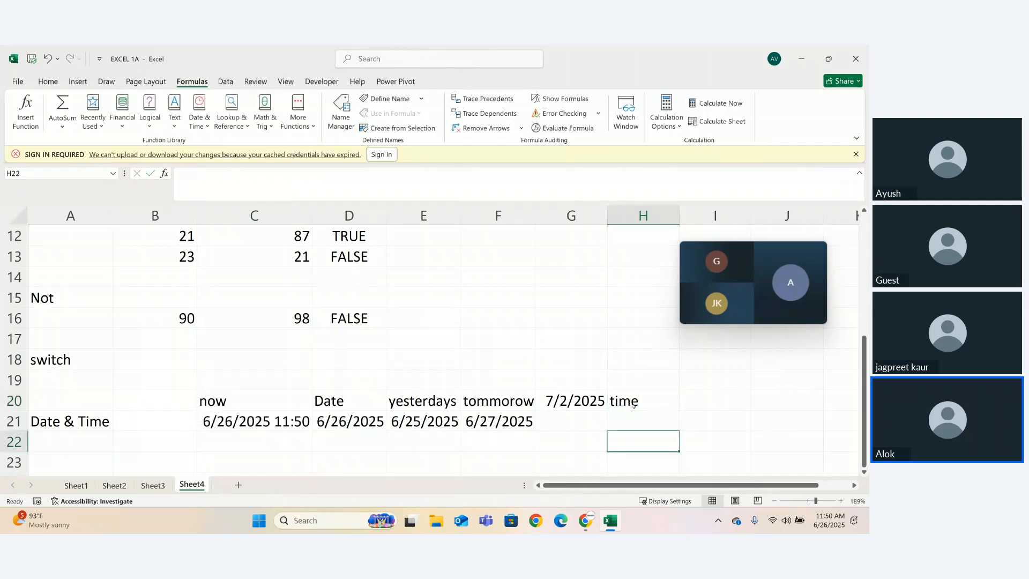
- Enter the formula =TIME(12,34,78) in cell H22, below the time heading
type("=tmw")
key("BackSpace")
key("BackSpace")
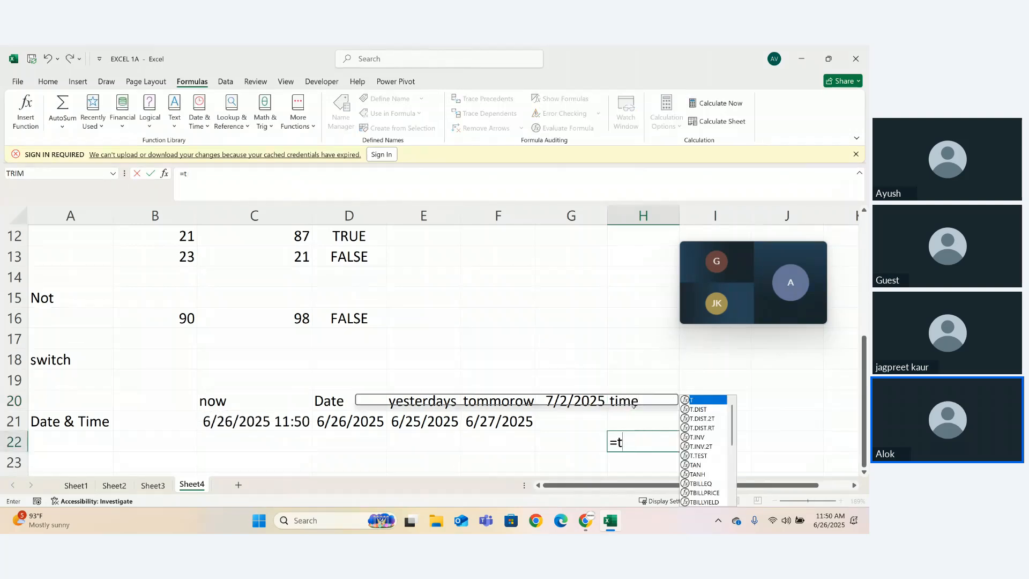
type("im")
key("Tab")
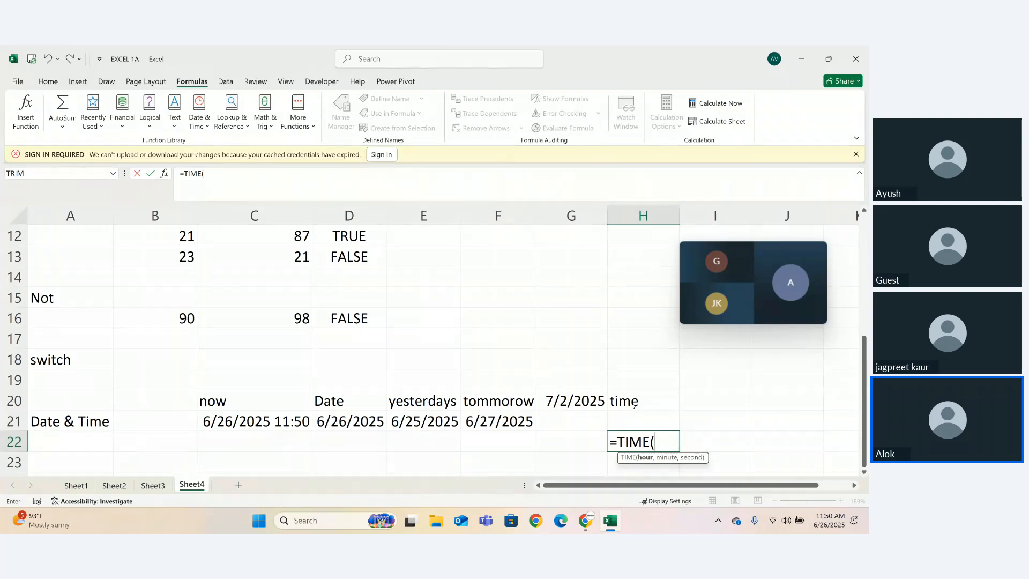
type("12,34,22")
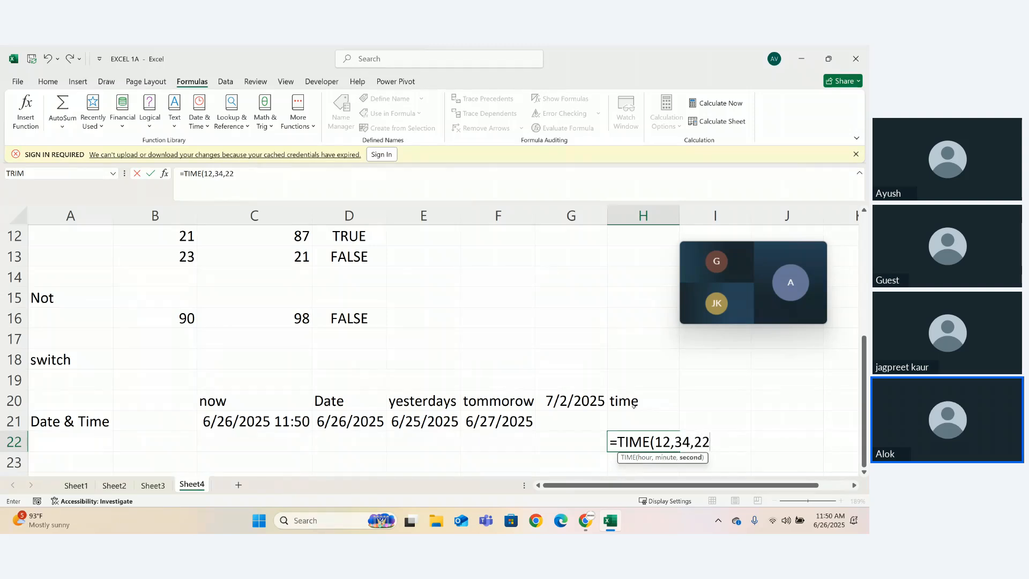
key("BackSpace")
key("BackSpace")
type("78)")
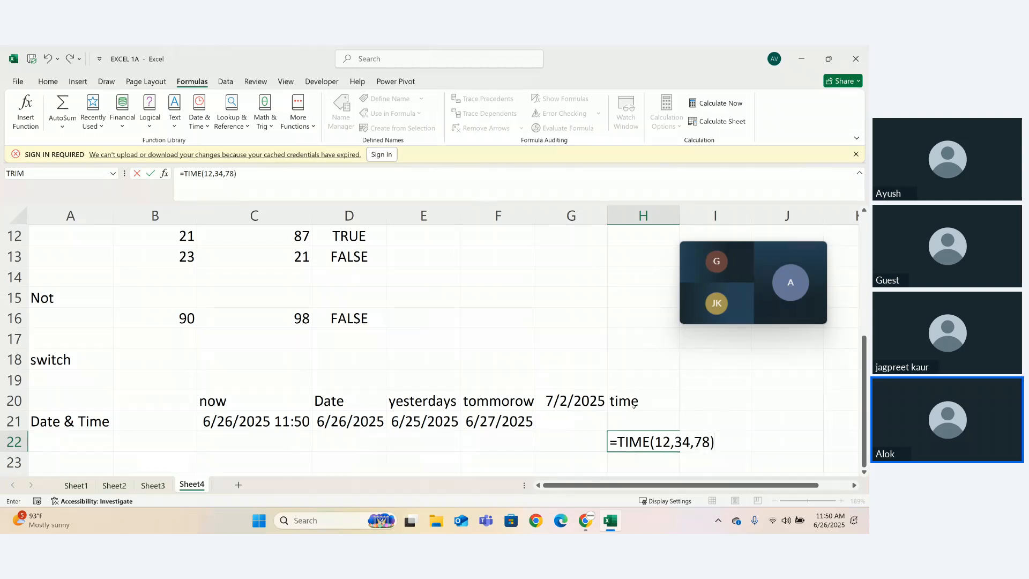
key("Return")
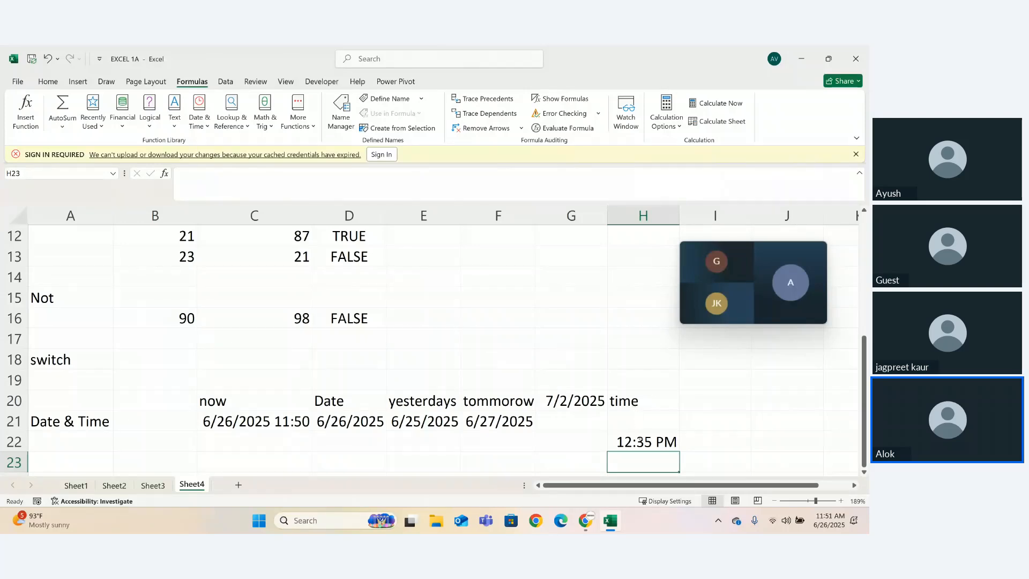
- Change the hour argument of the TIME formula in H22 to 1
double_click(639, 440)
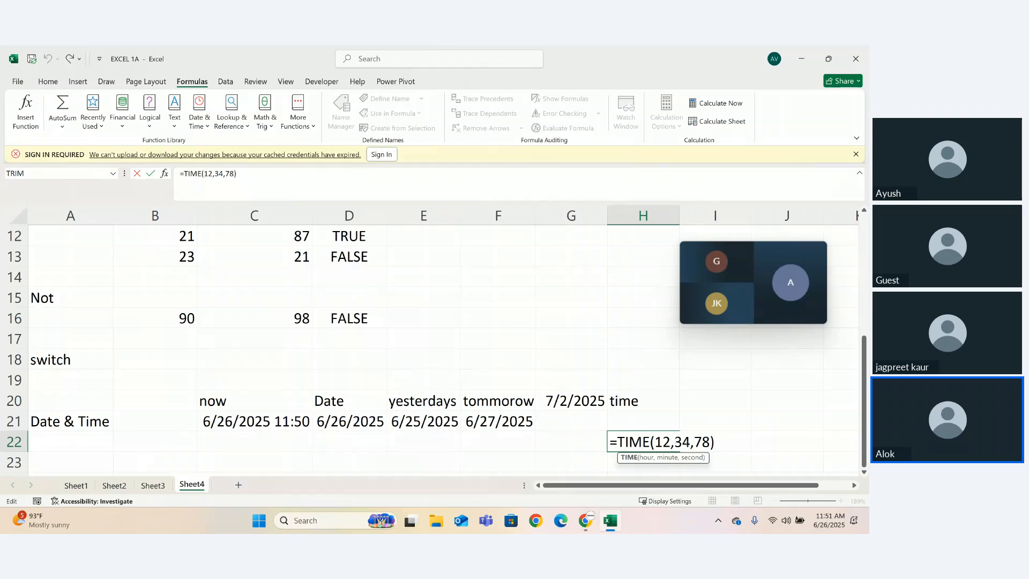
left_click(674, 440)
key("BackSpace")
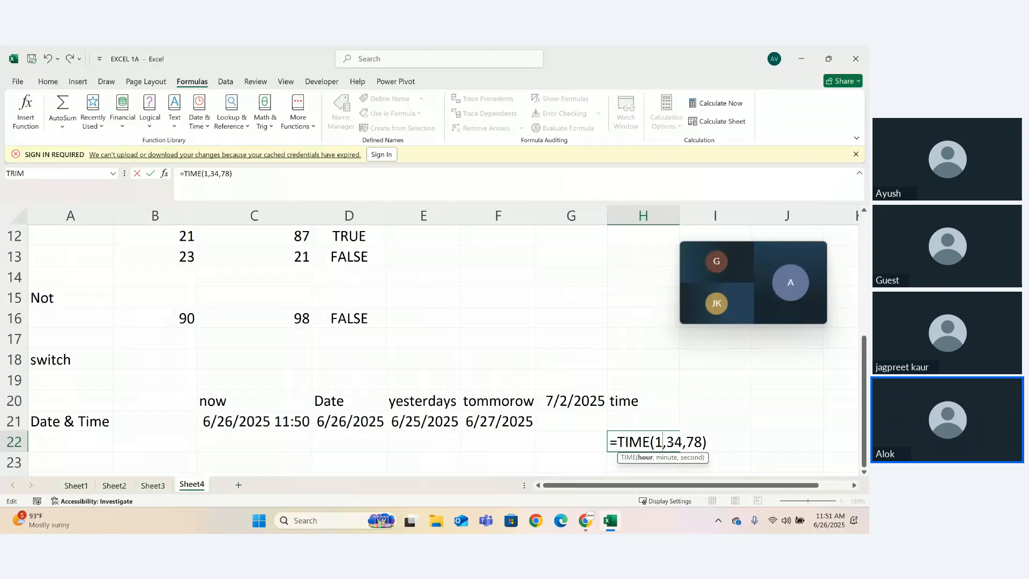
key("ctrl+Return")
key("Return")
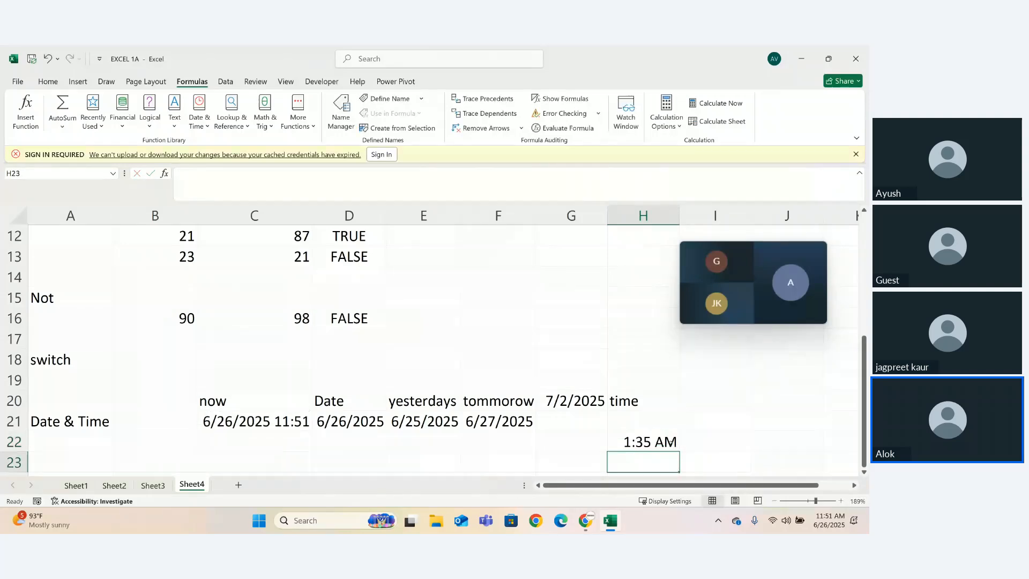
- Set the hour argument of the TIME formula in H22 to 21 and review its minute and second arguments
double_click(660, 441)
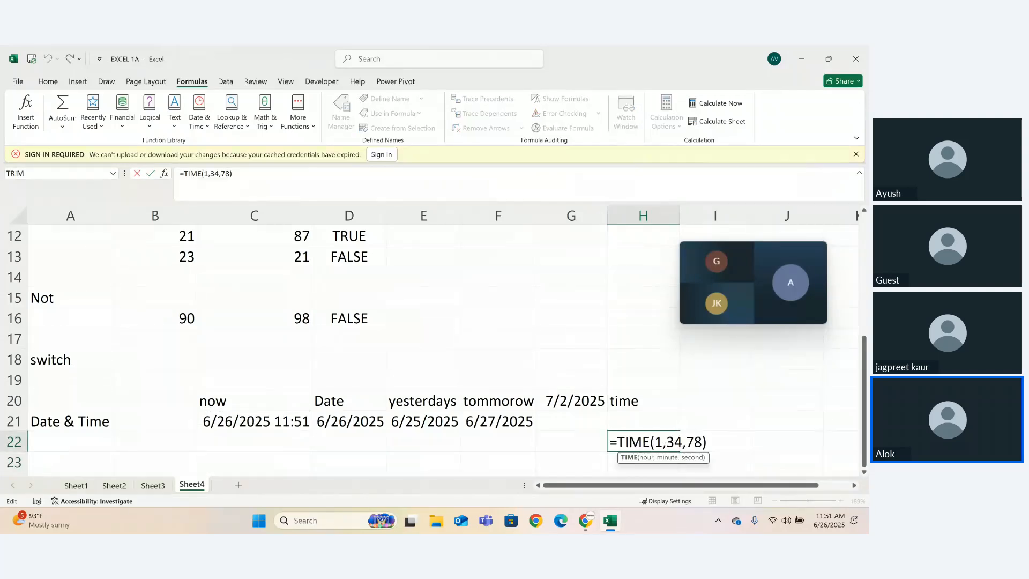
type("2")
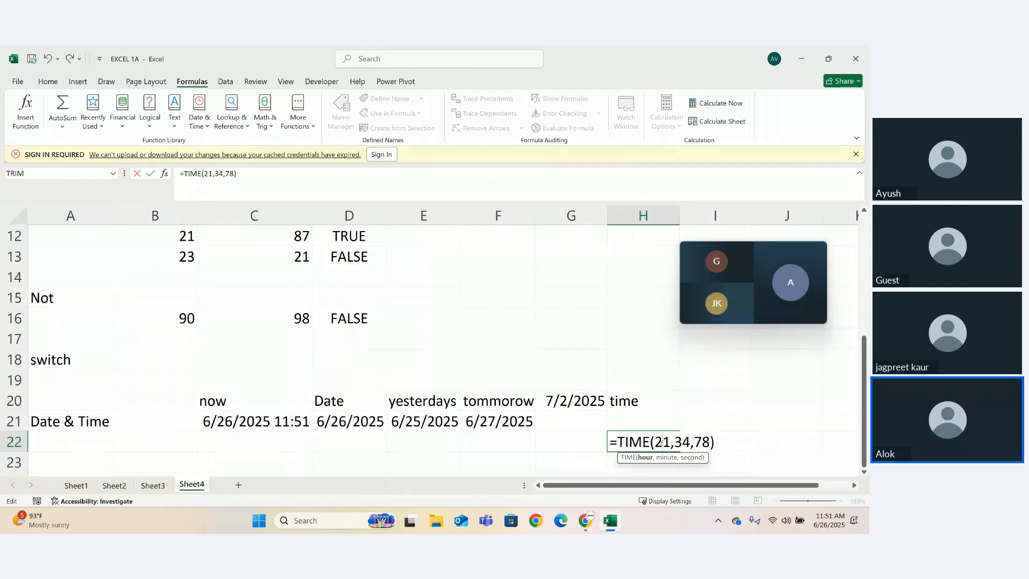
key("ctrl+Return")
key("Return")
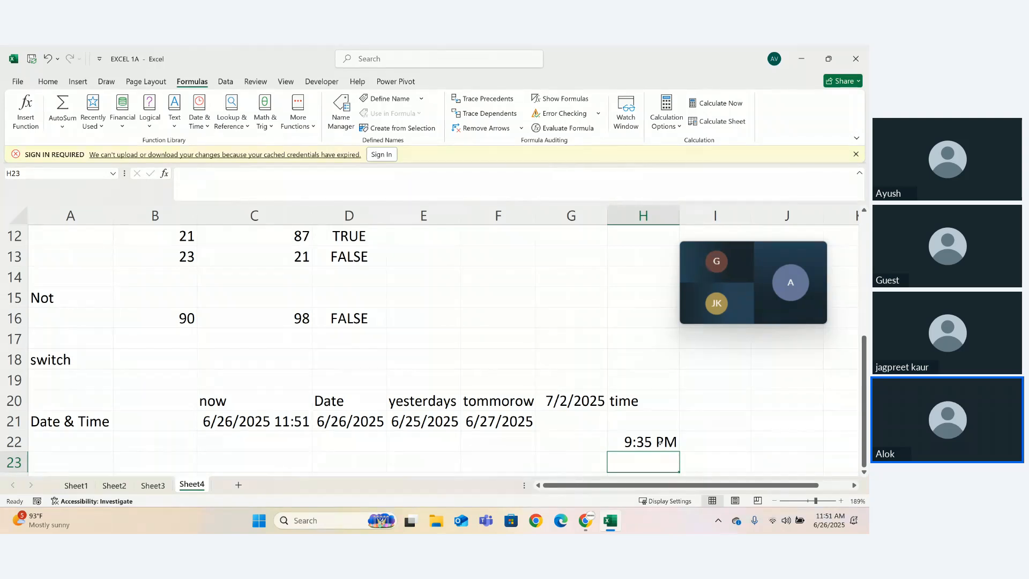
double_click(660, 442)
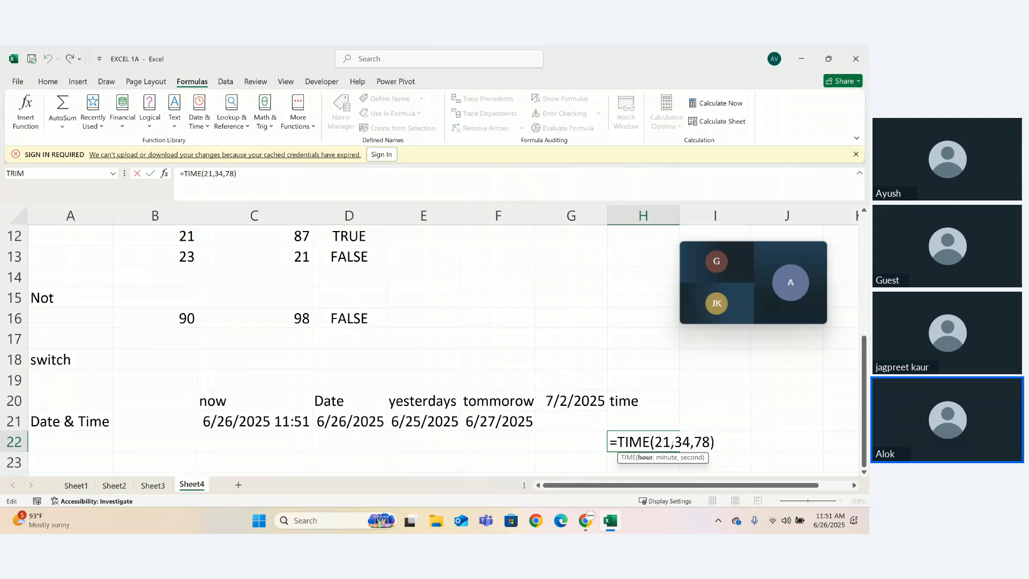
left_click(676, 457)
left_click(688, 457)
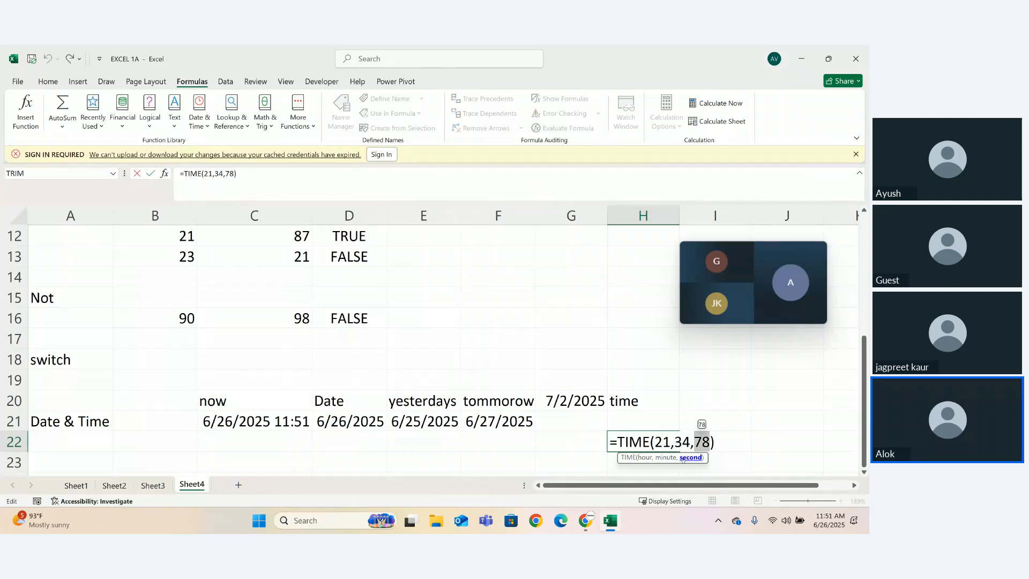
key("Return")
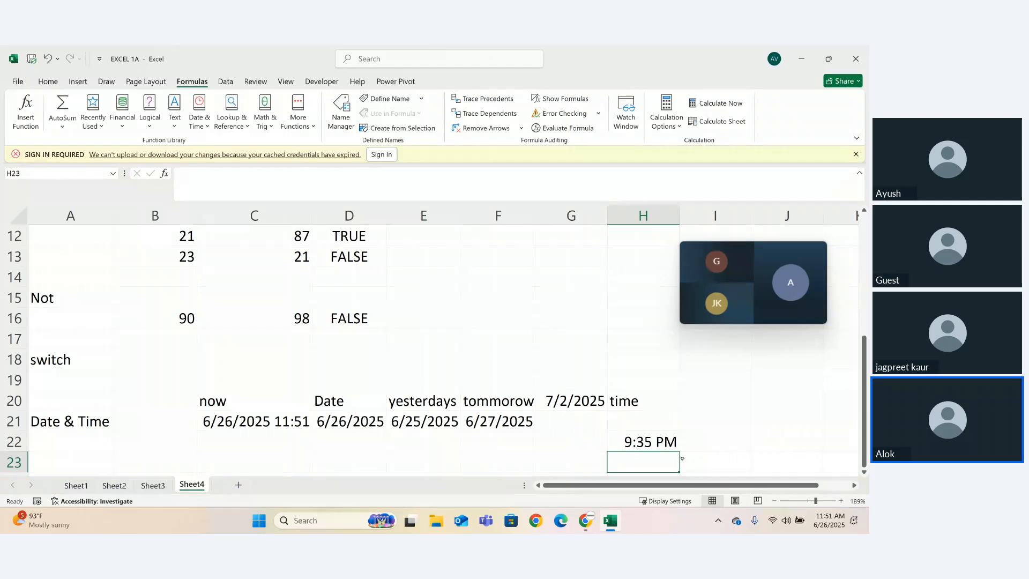
- Look through the available date and time functions and add the heading "month" in cell C23
left_click(201, 127)
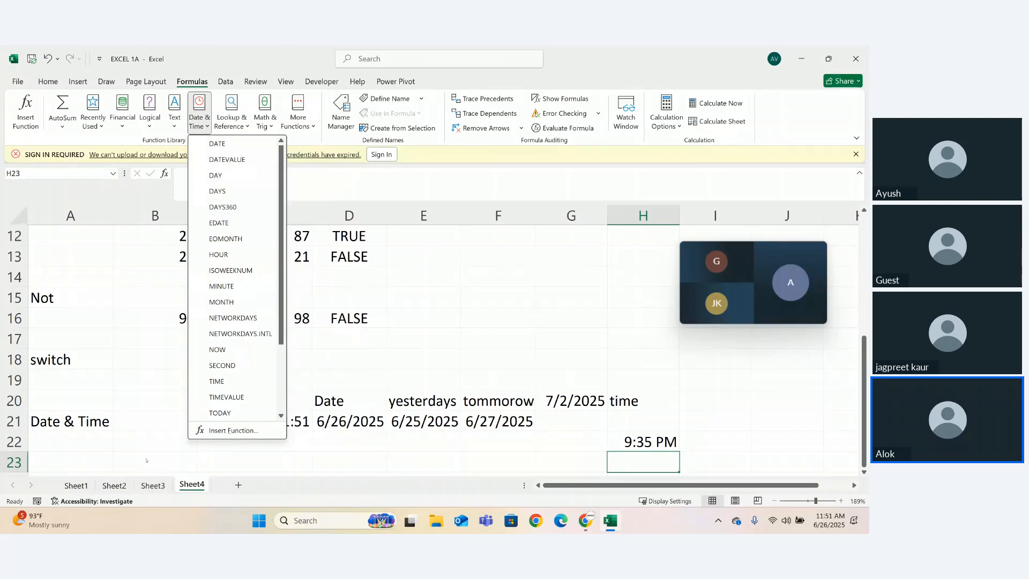
left_click(132, 447)
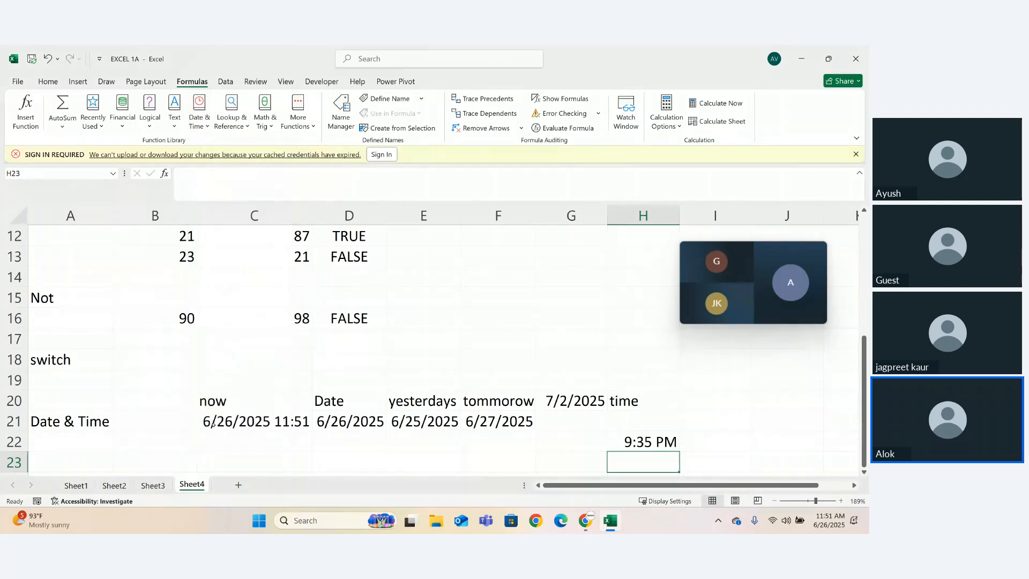
left_click(236, 454)
type("mon")
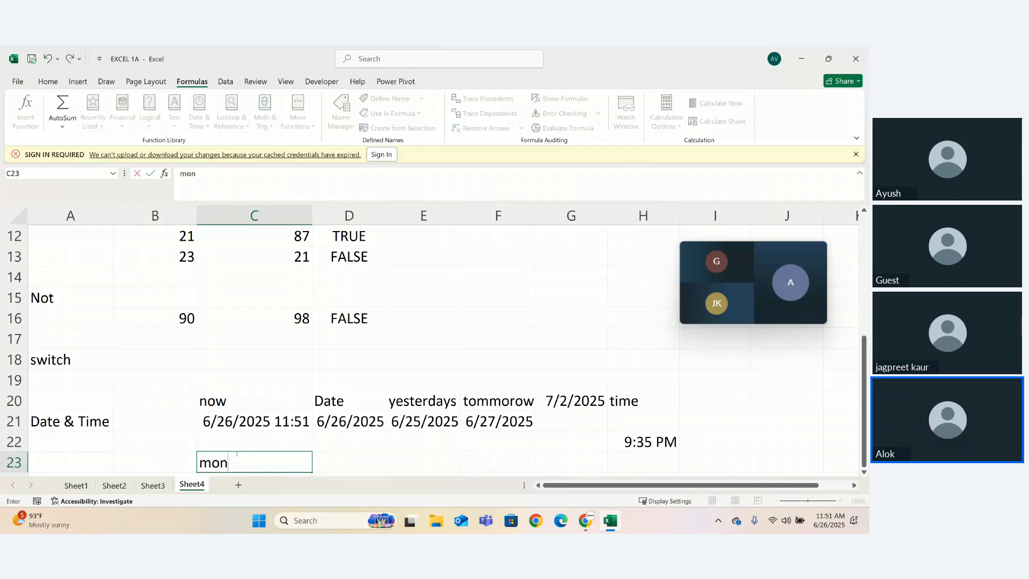
type("th")
key("ctrl+Return")
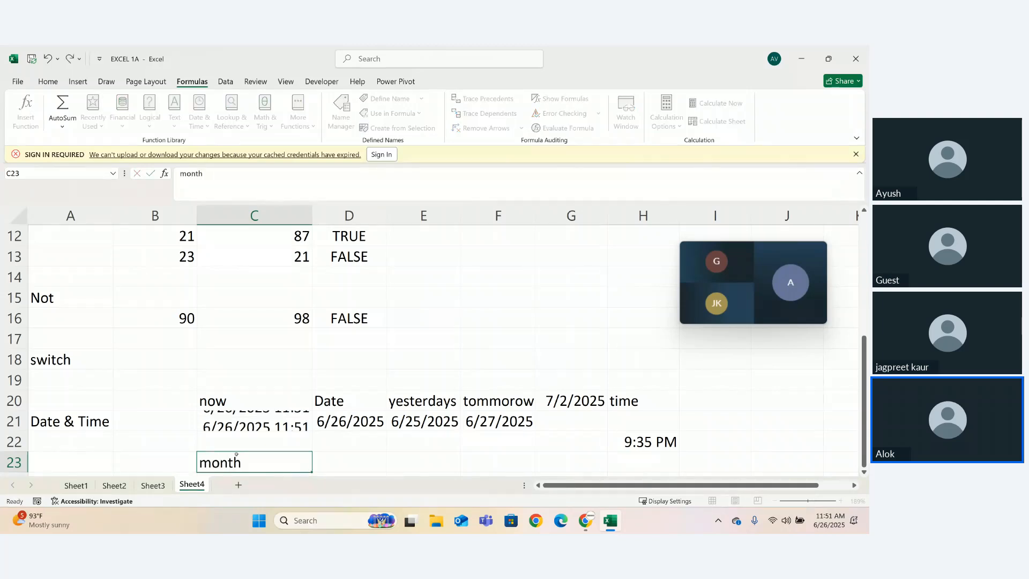
- Enter the formula =MONTH(C21) in cell C24, below the month heading
key("Down")
type("=mon")
key("Tab")
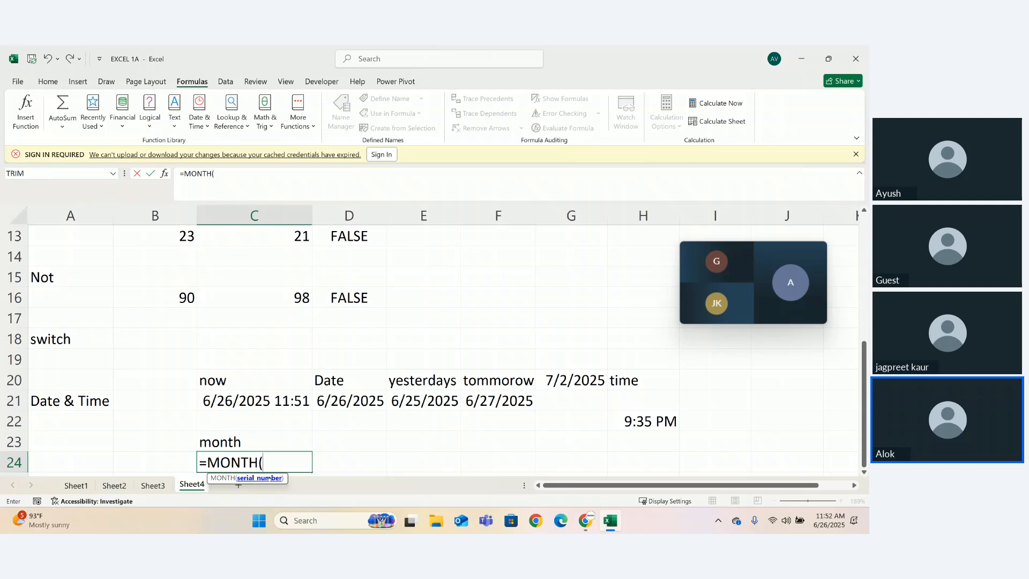
left_click(230, 404)
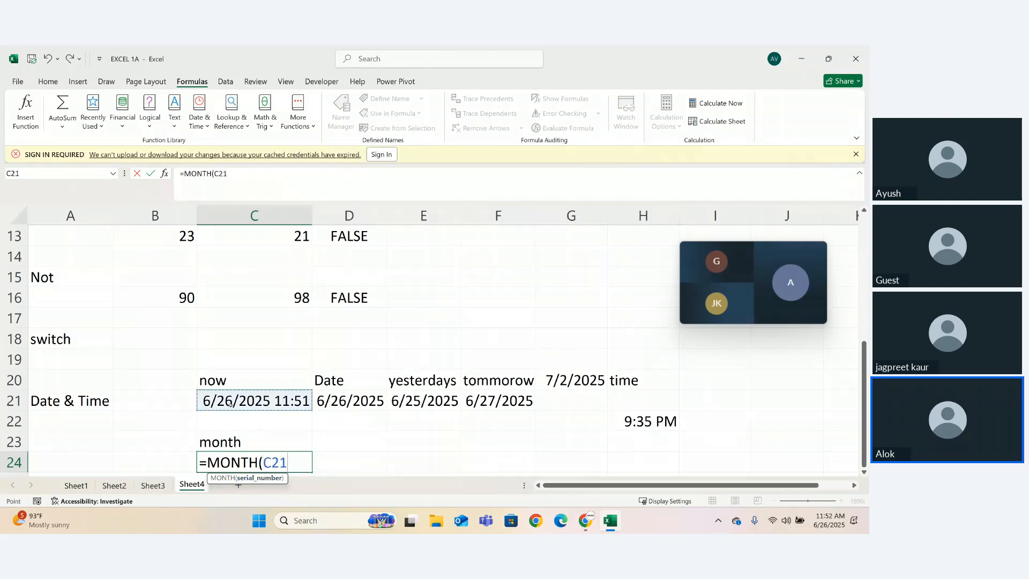
type(")")
key("Return")
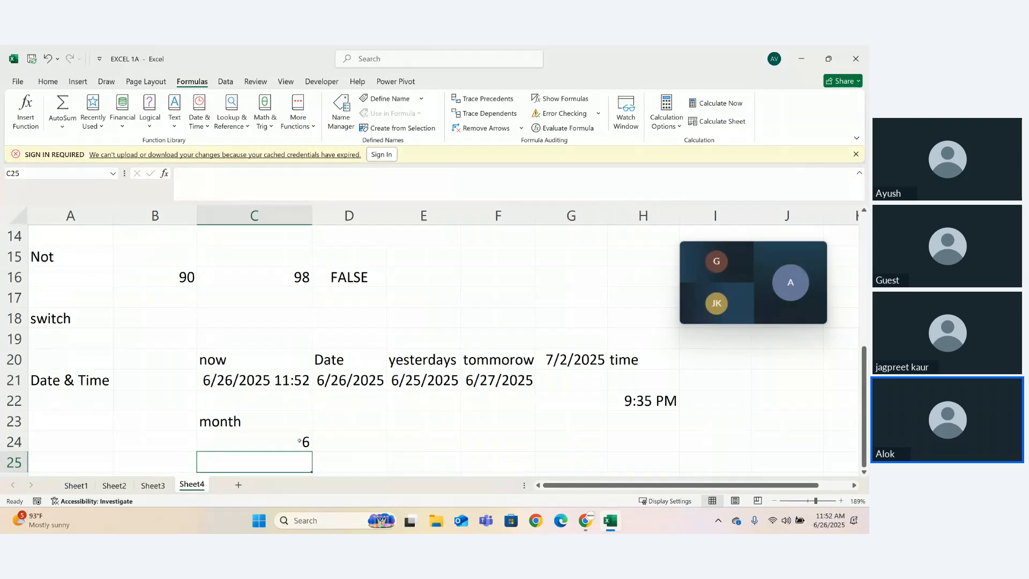
- Enter the formula =MONTH(G20) in cell C25 to extract the month from the 7/2/2025 date
type("=")
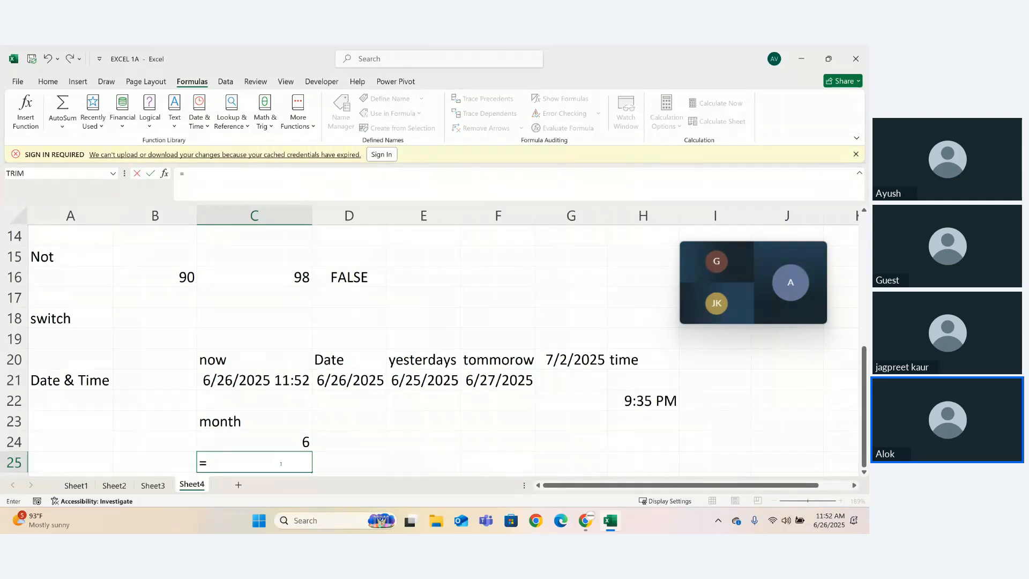
type("mon")
key("Tab")
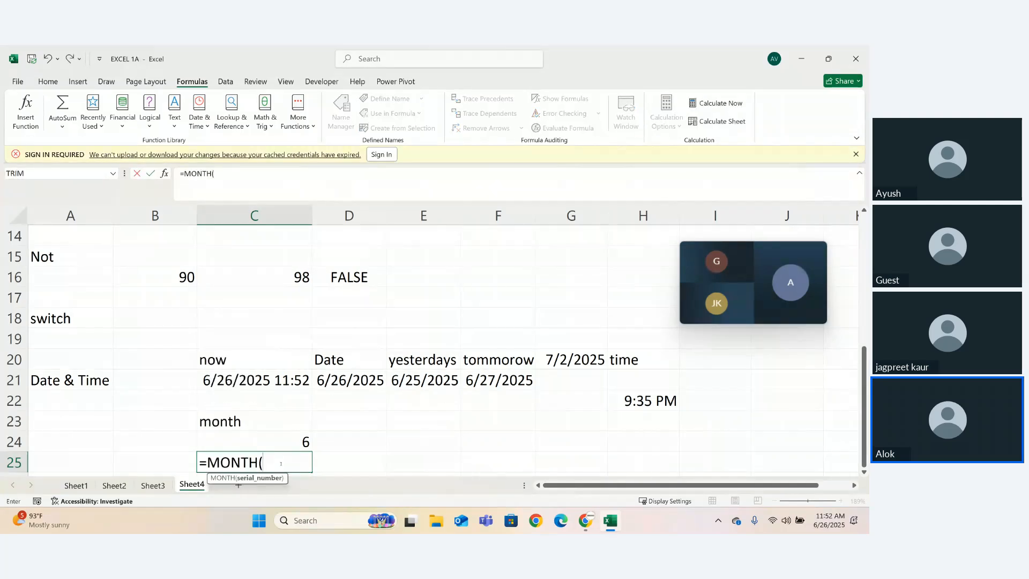
left_click(561, 363)
type(")")
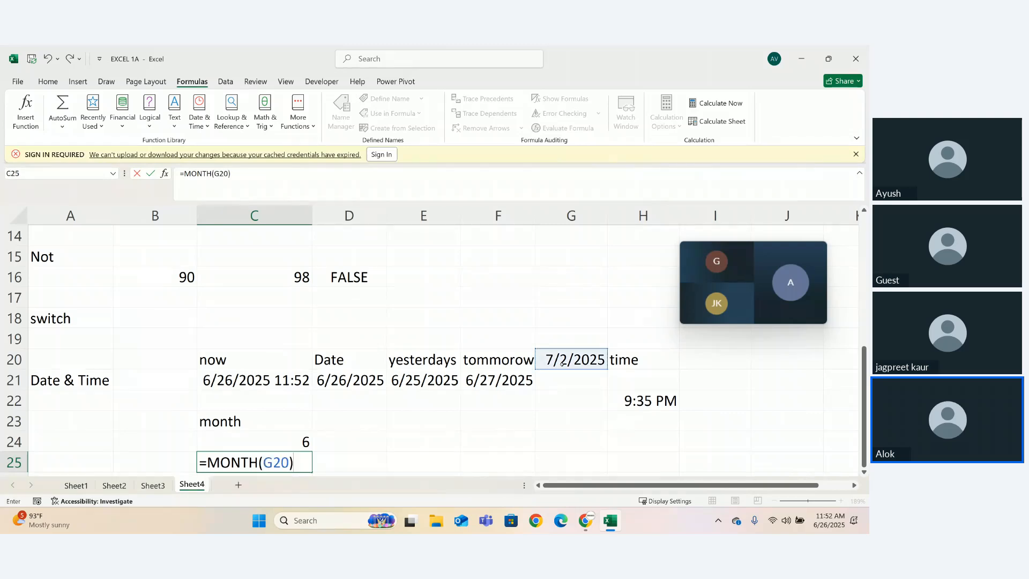
key("Return")
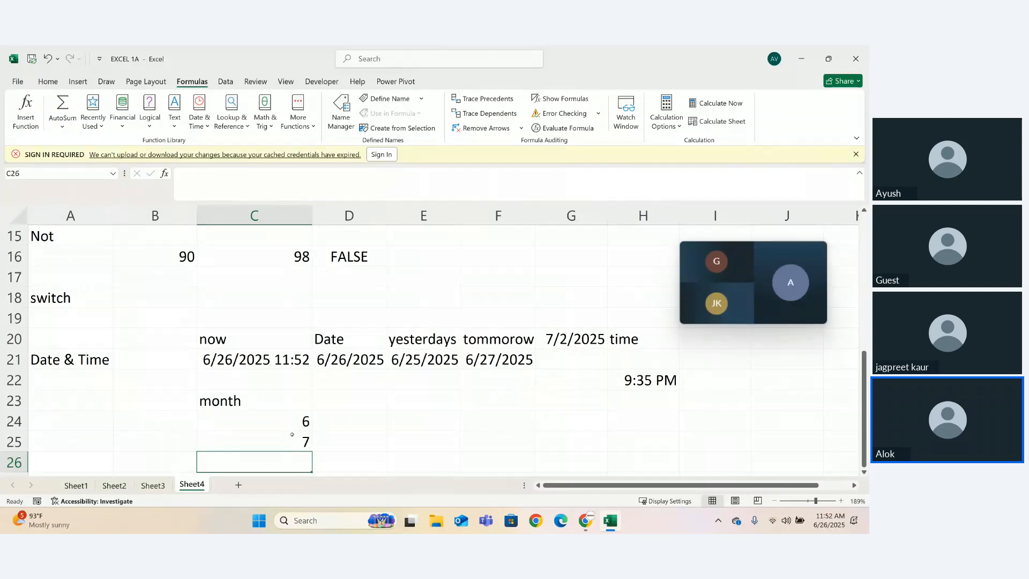
- Enter the formula =TIME(21,12,00) in cell H23, below the existing TIME result
double_click(629, 401)
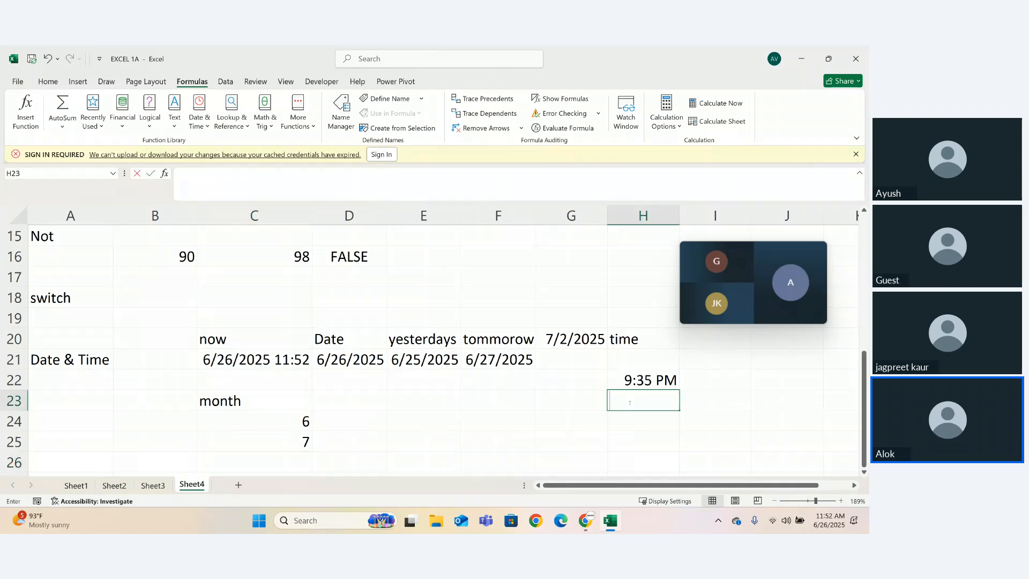
type("=time")
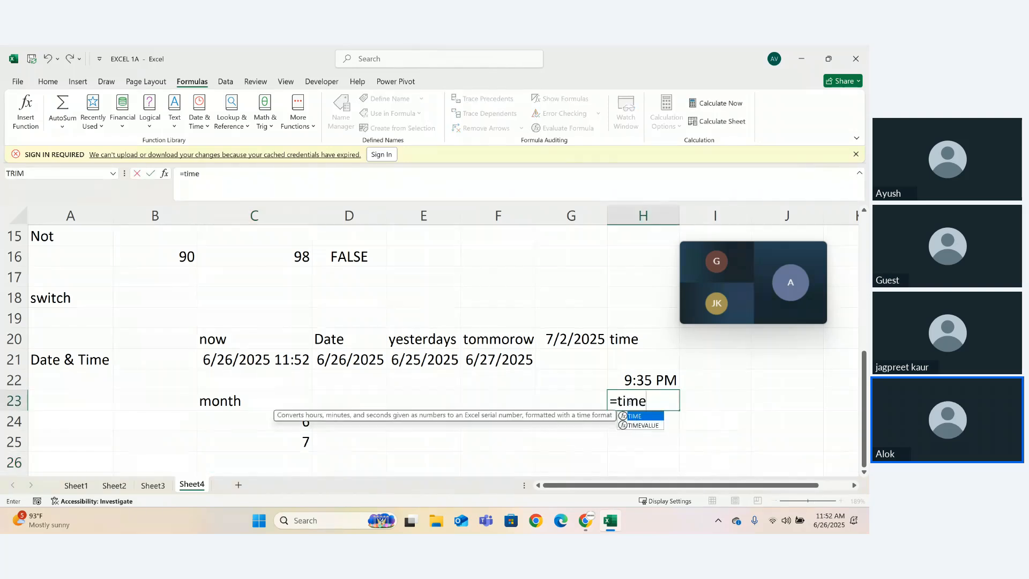
key("Tab")
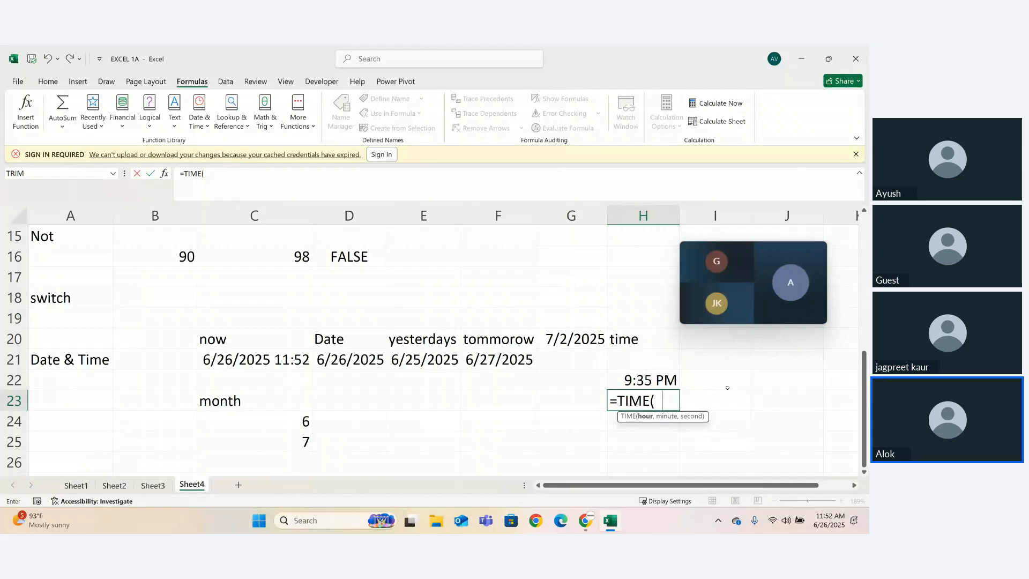
type("21,12")
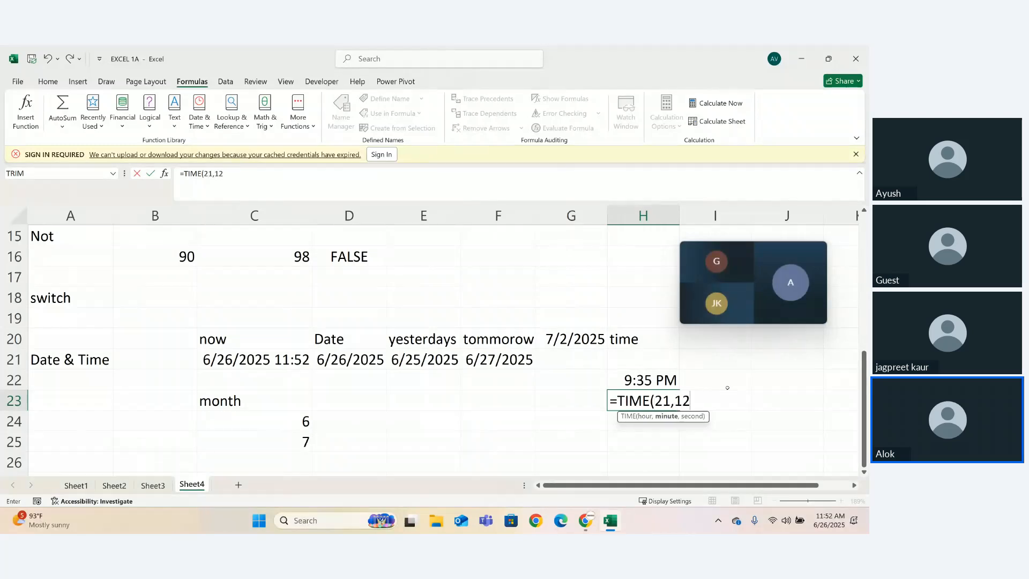
type(",00))")
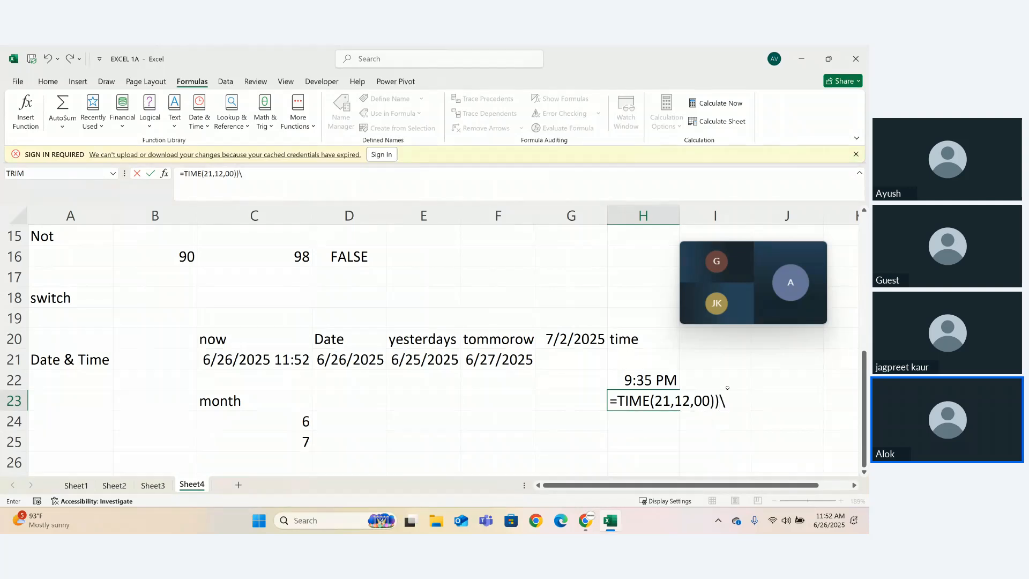
key("BackSpace")
key("Return")
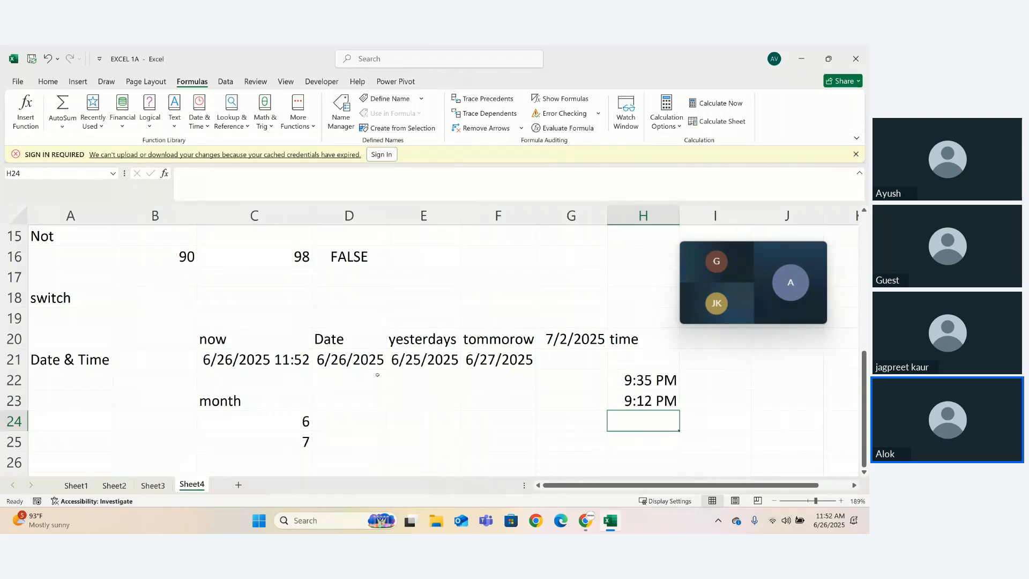
- Look through the full list of available date and time functions
left_click(352, 424)
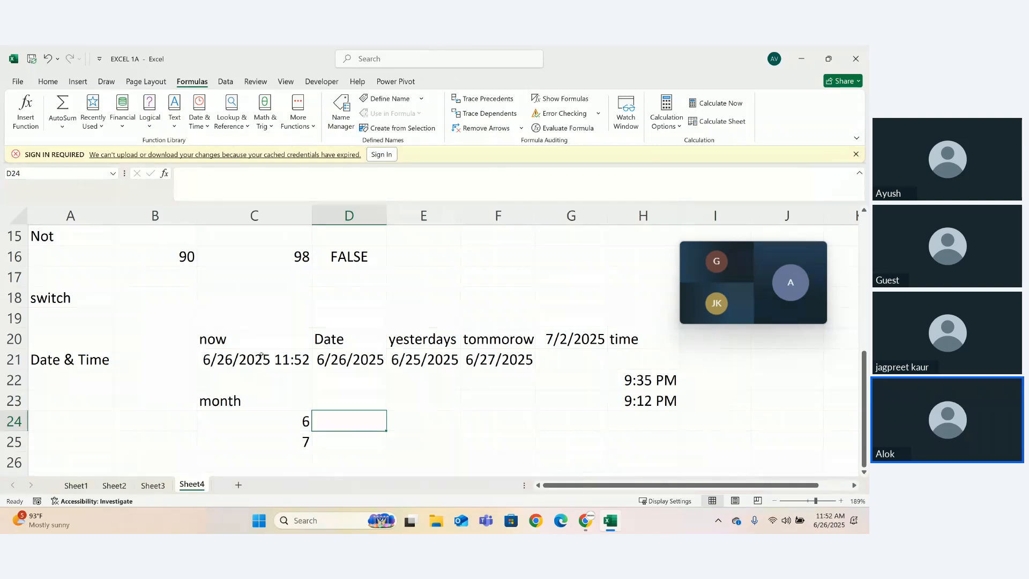
left_click(204, 130)
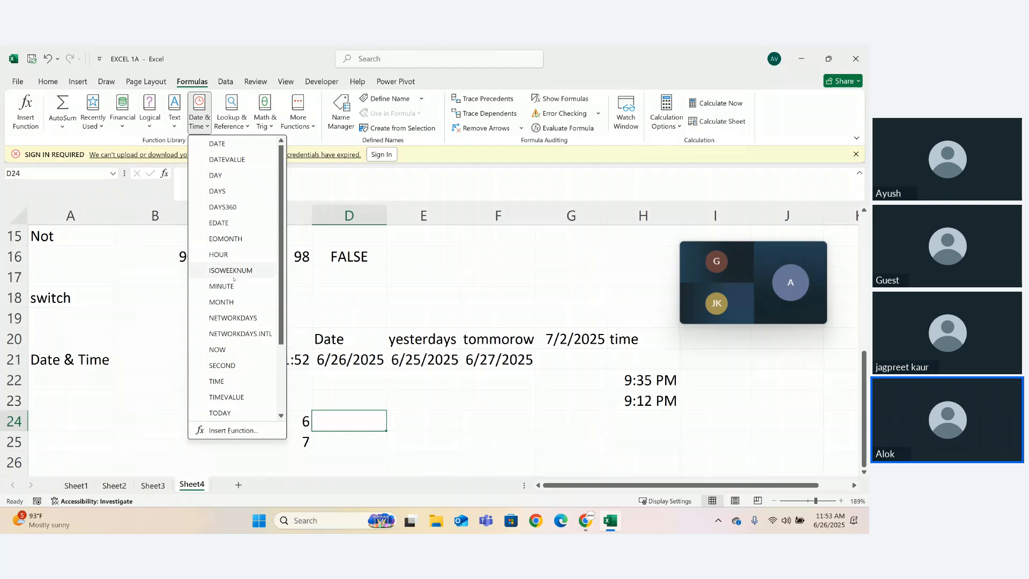
left_click_drag(279, 239, 290, 325)
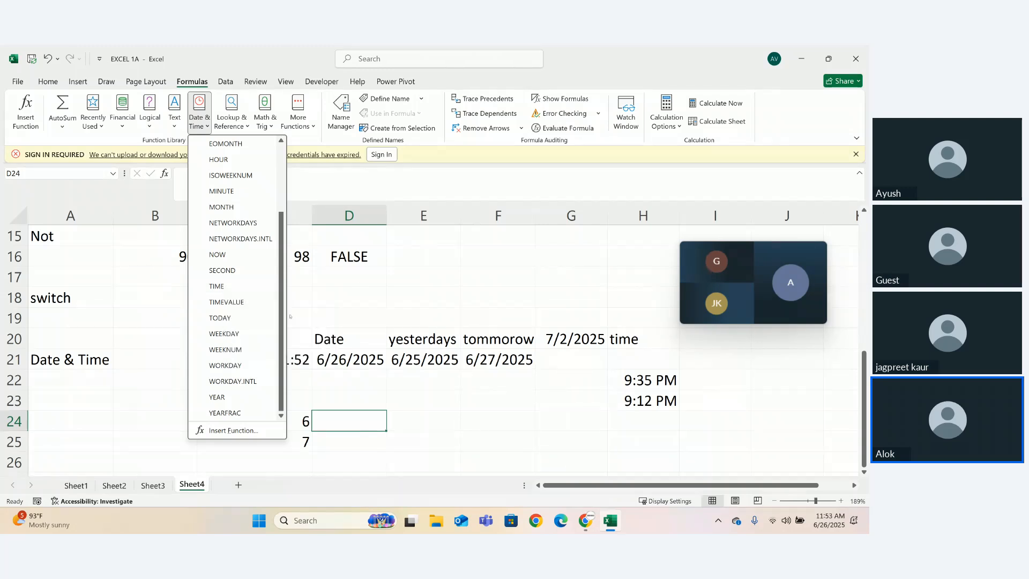
left_click(355, 423)
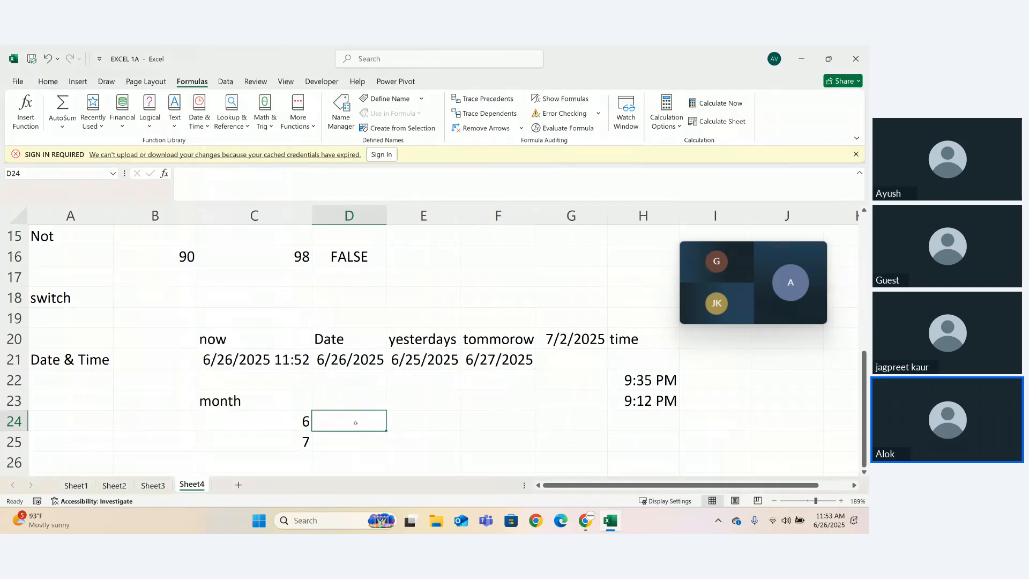
type("=n")
key("BackSpace")
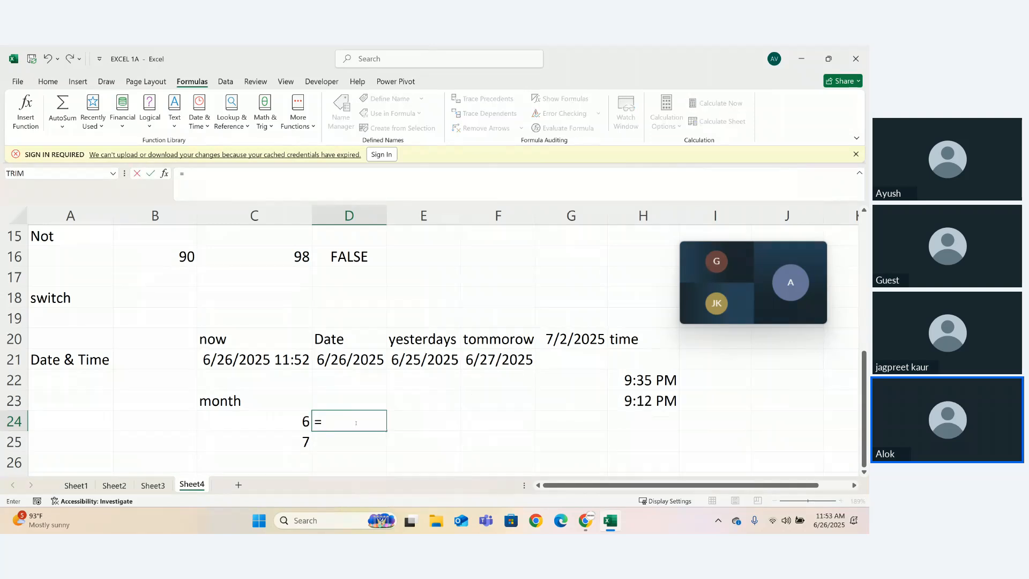
key("BackSpace")
- Enter the formula =NOW() in cell C22 and compare its result with the system clock
left_click(284, 384)
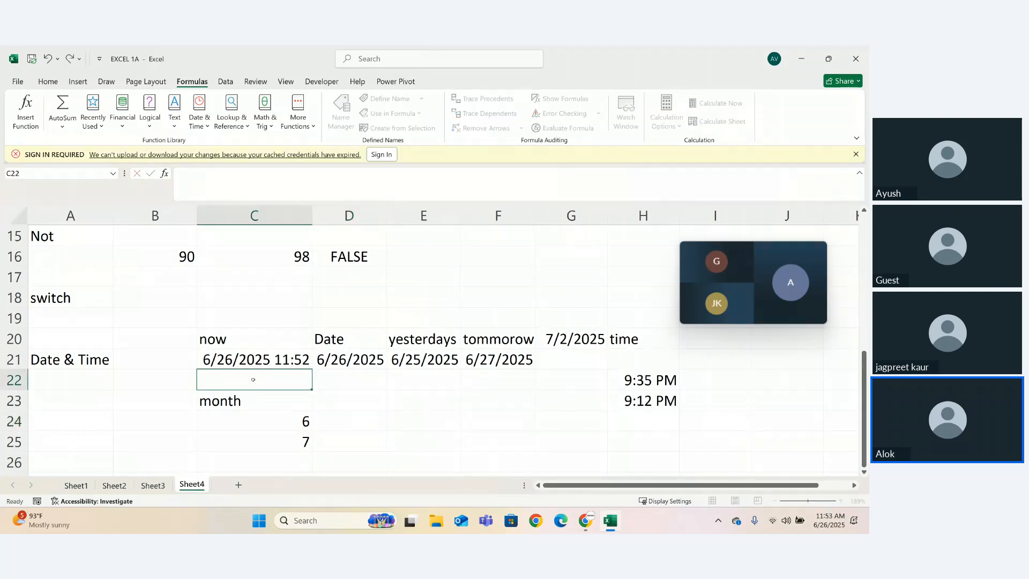
type("=NOW(")
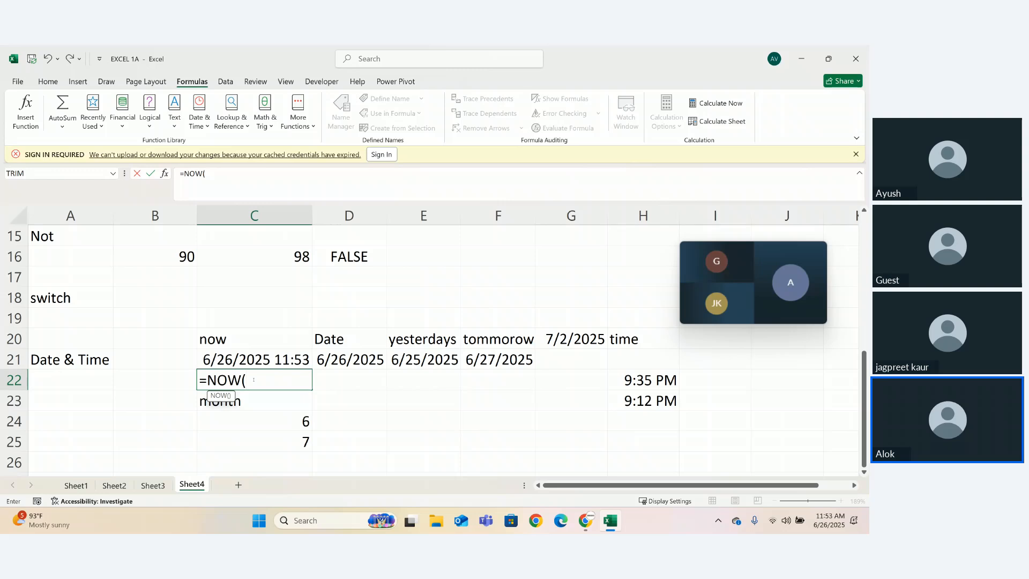
type(")")
key("Return")
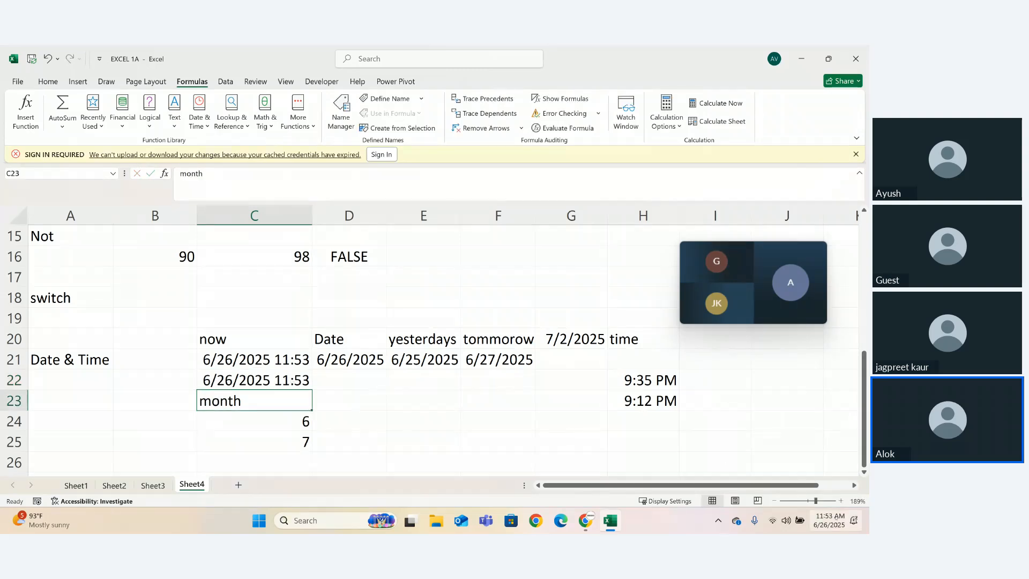
mouse_move(836, 517)
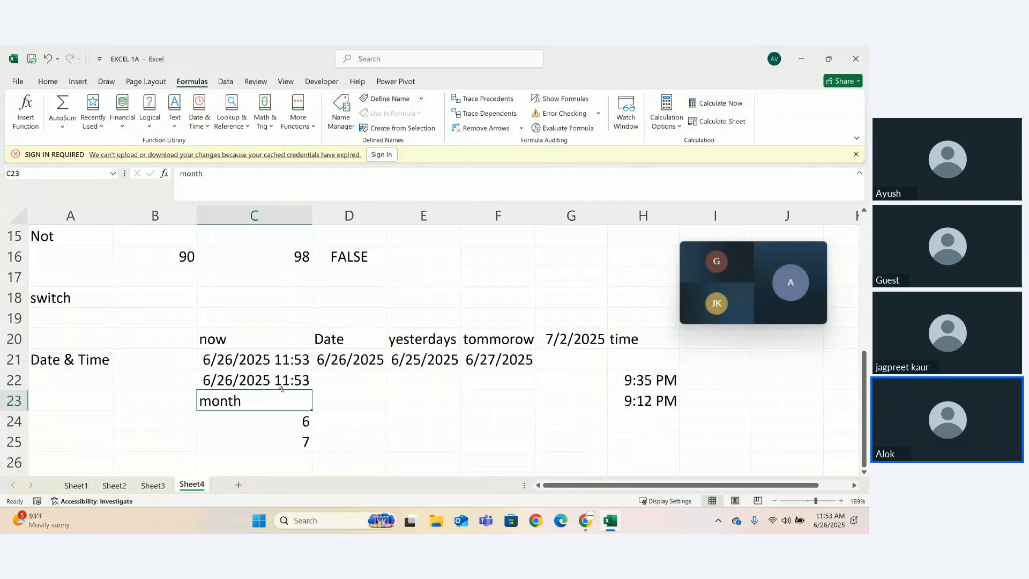
- Clear the month result in C24 and undo the deletion
left_click_drag(284, 414, 299, 439)
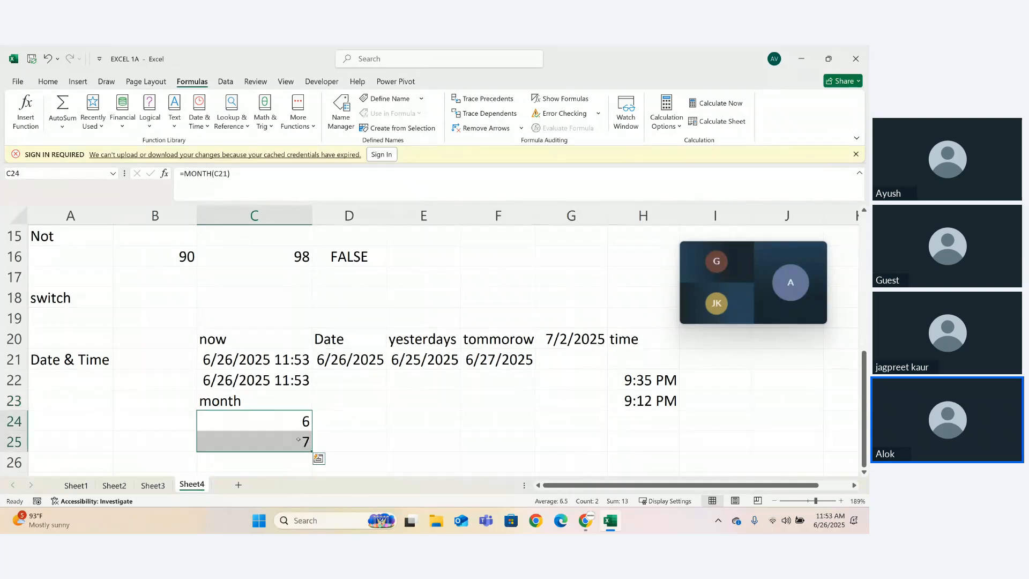
key("BackSpace")
left_click_drag(218, 400, 304, 452)
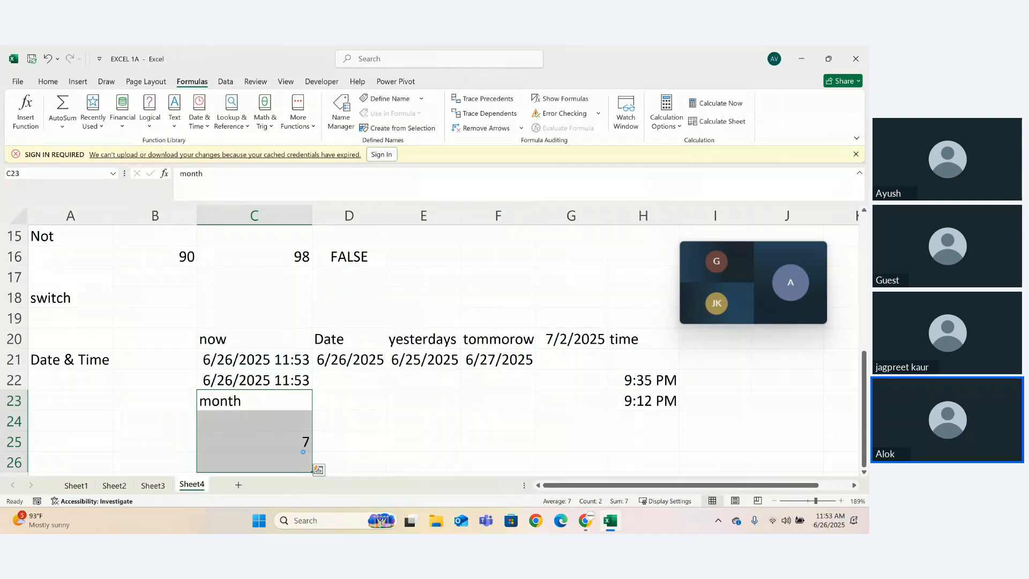
key("ctrl+z")
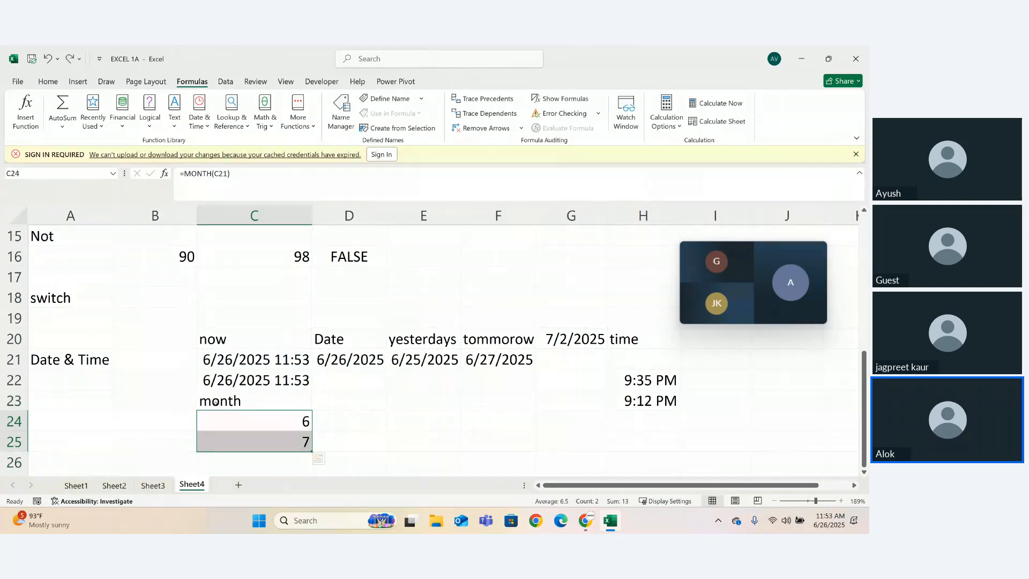
- Move the month heading and its two MONTH formulas from C23:C25 to A22:A24, below Date & Time
double_click(215, 402)
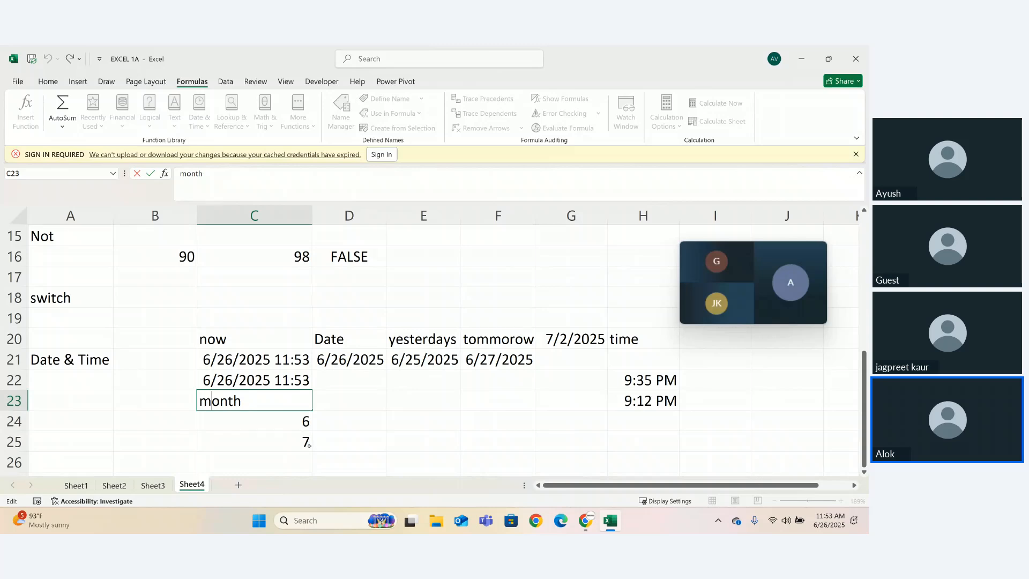
left_click_drag(308, 445, 199, 403)
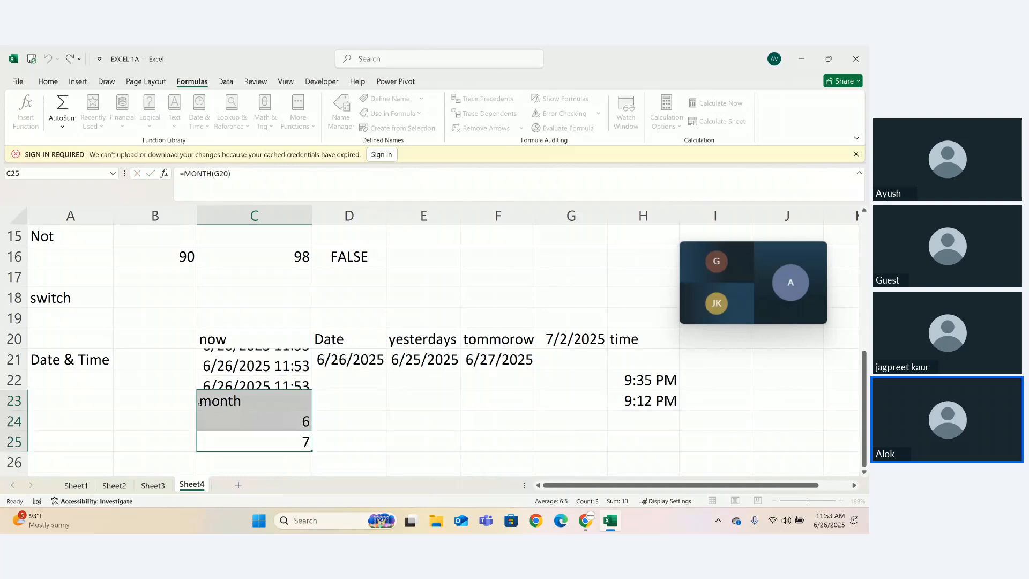
key("ctrl+c")
left_click(43, 381)
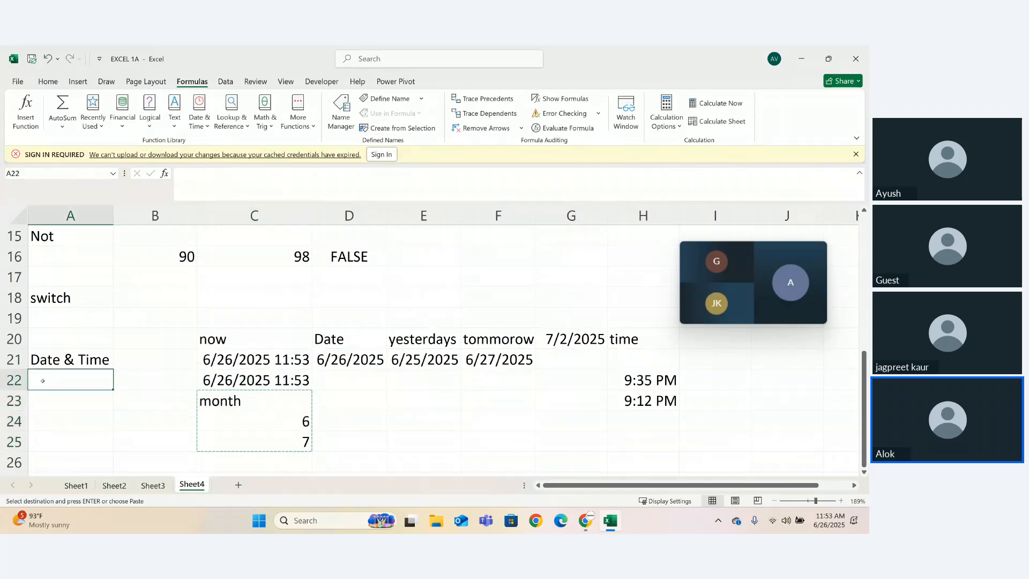
key("ctrl+v")
left_click(131, 410)
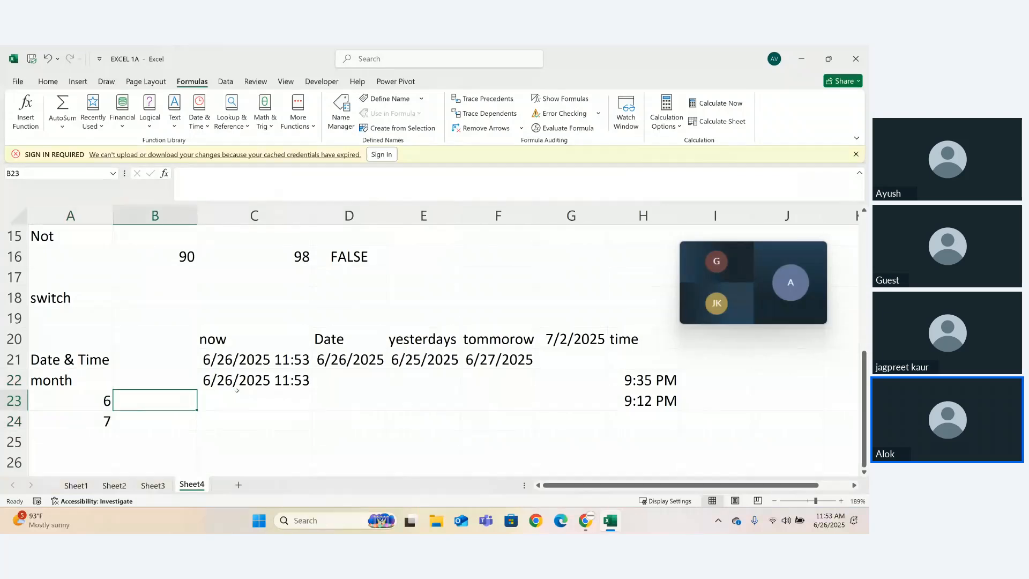
- Check the list of date and time functions and add the heading "Days" in cell A25
left_click(355, 437)
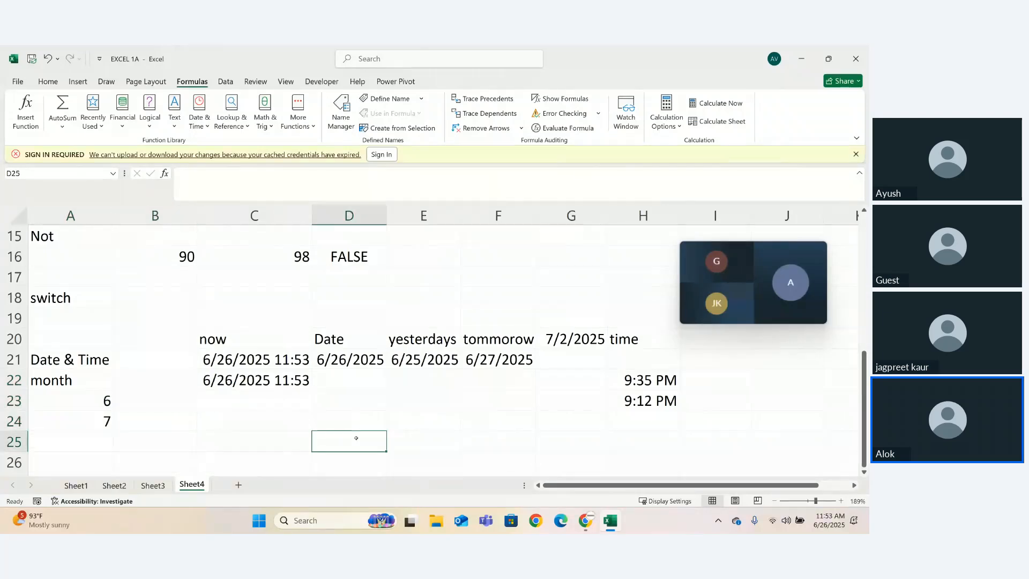
key("Down")
key("Down")
key("Down")
key("Down")
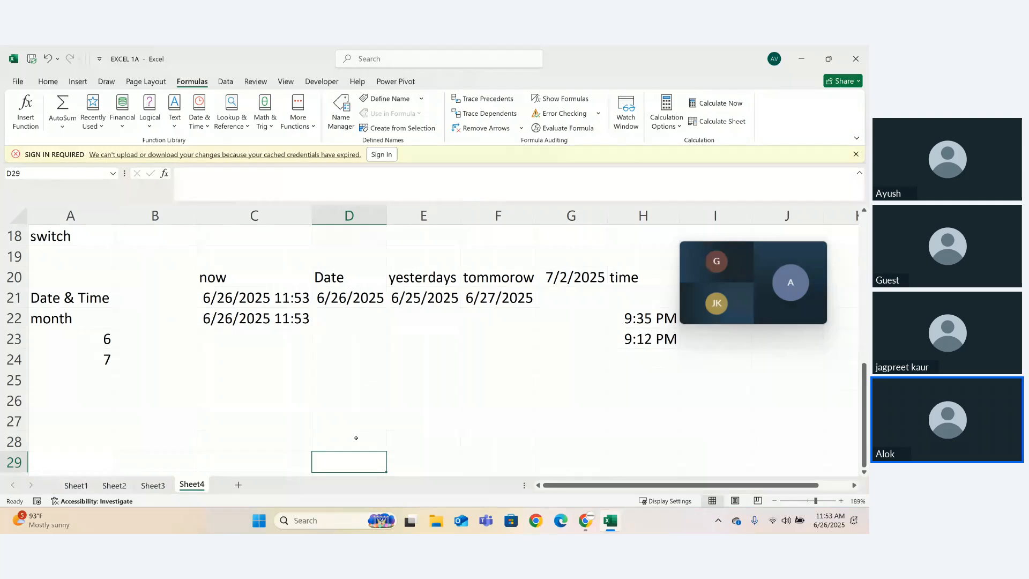
left_click(202, 129)
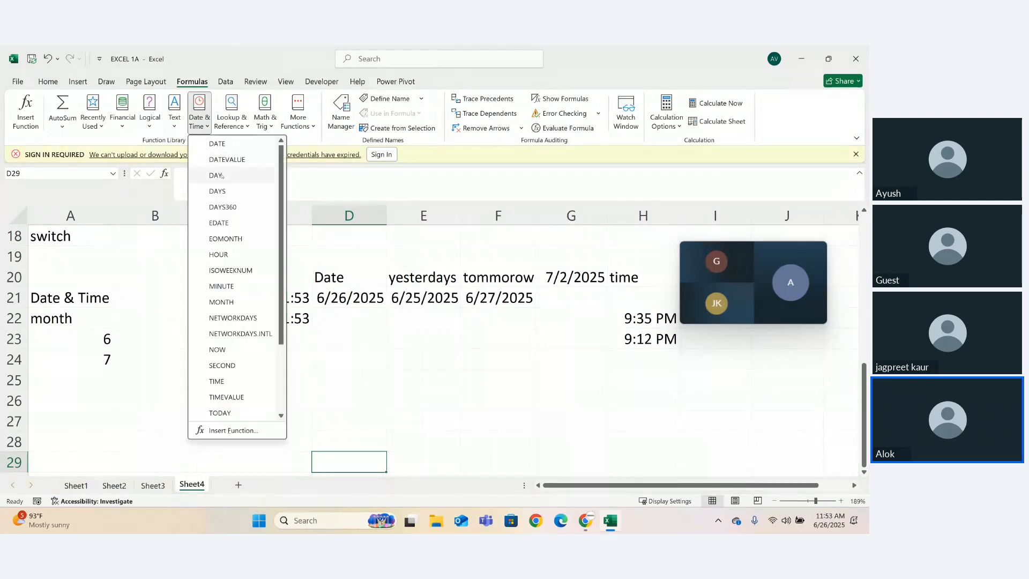
key("Escape")
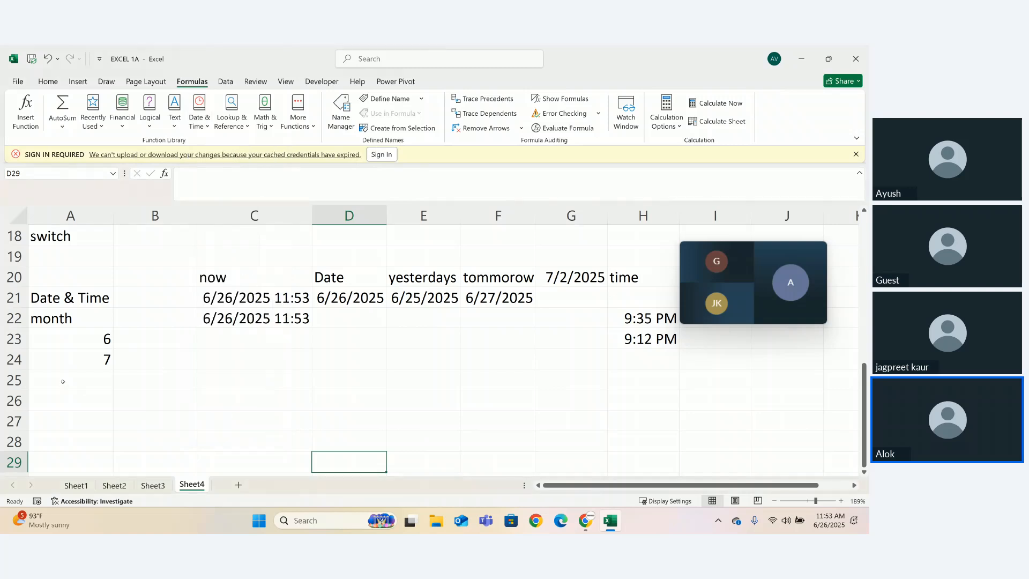
left_click(63, 382)
type("=")
key("BackSpace")
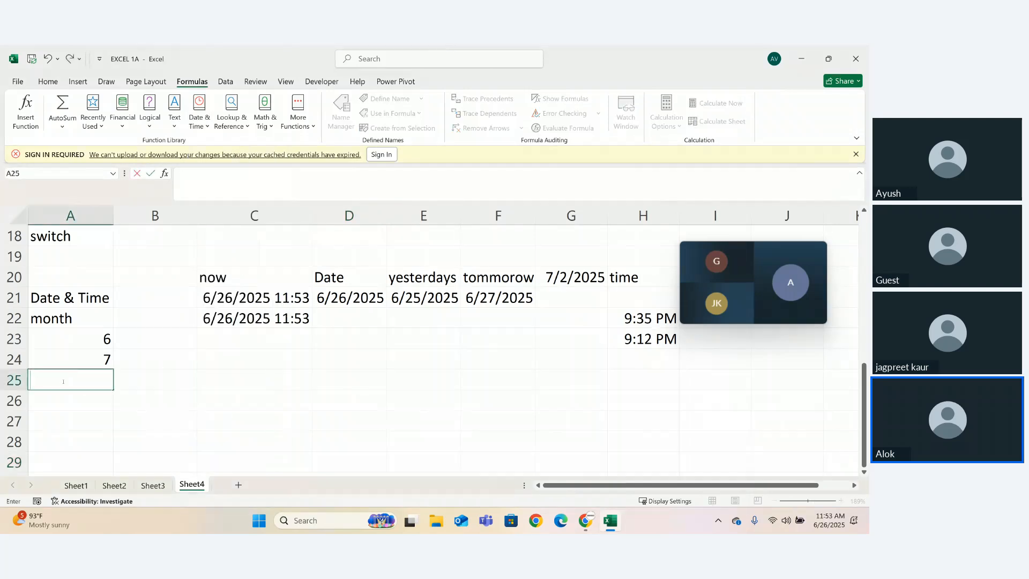
type("Days")
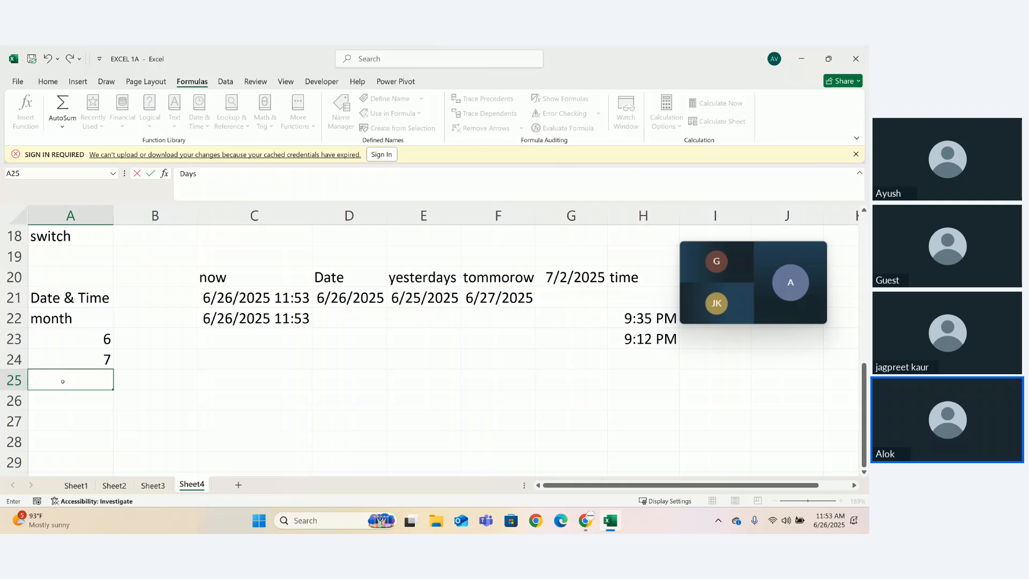
- Enter the formula =DAY(C21) in cell B25, beside the Days heading
key("Tab")
type("=day")
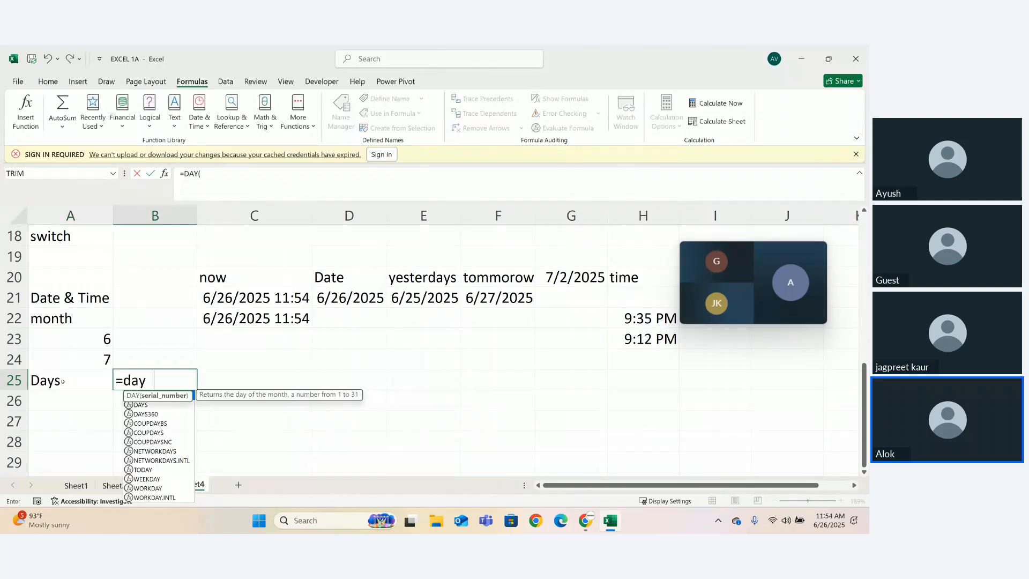
key("Tab")
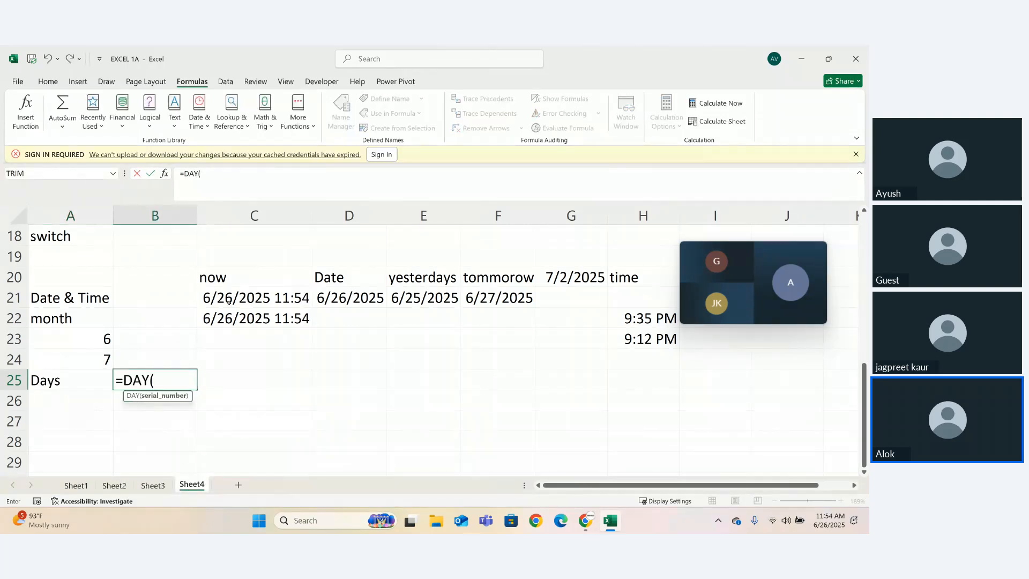
left_click(229, 301)
type(")")
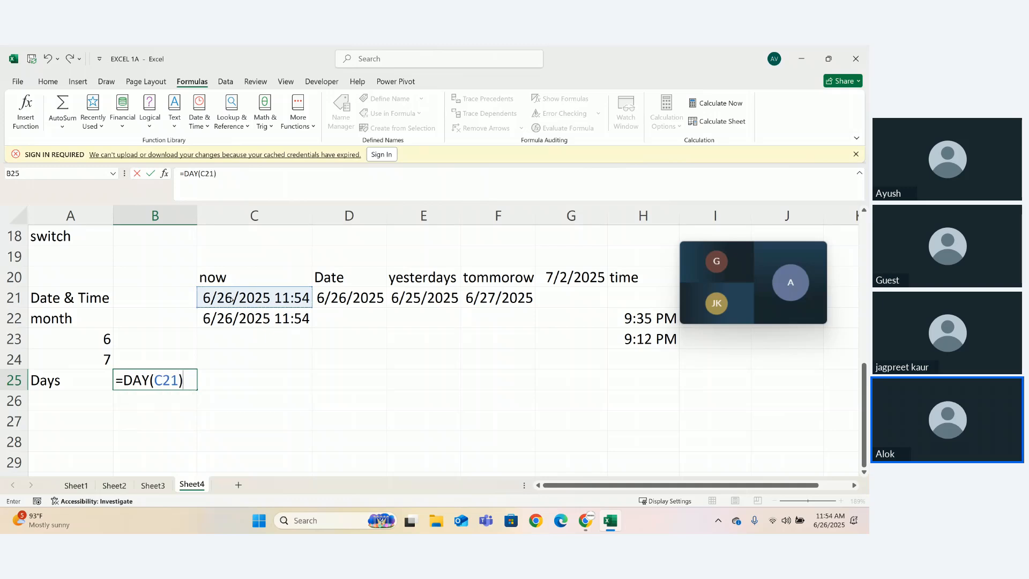
key("Return")
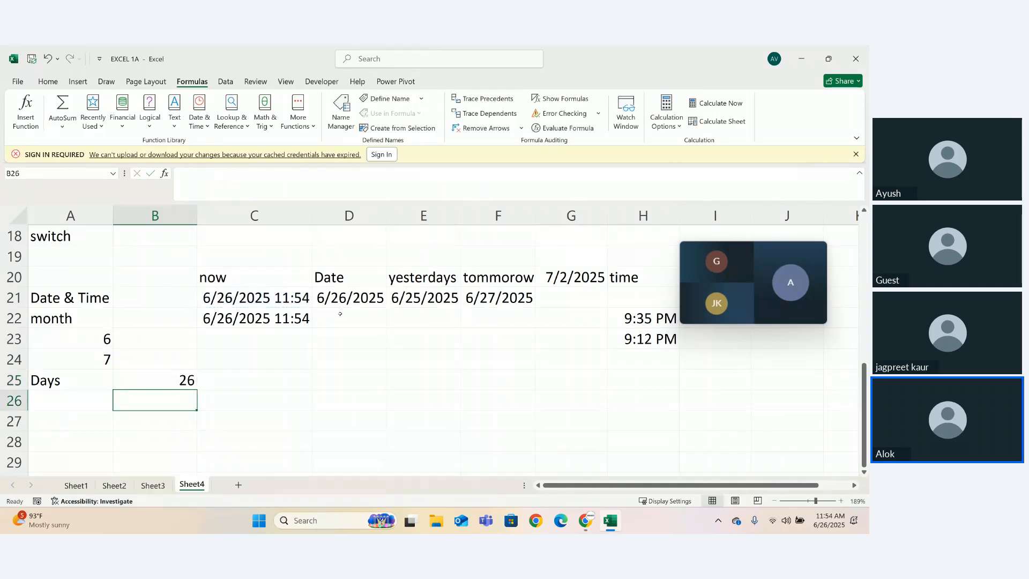
left_click(165, 383)
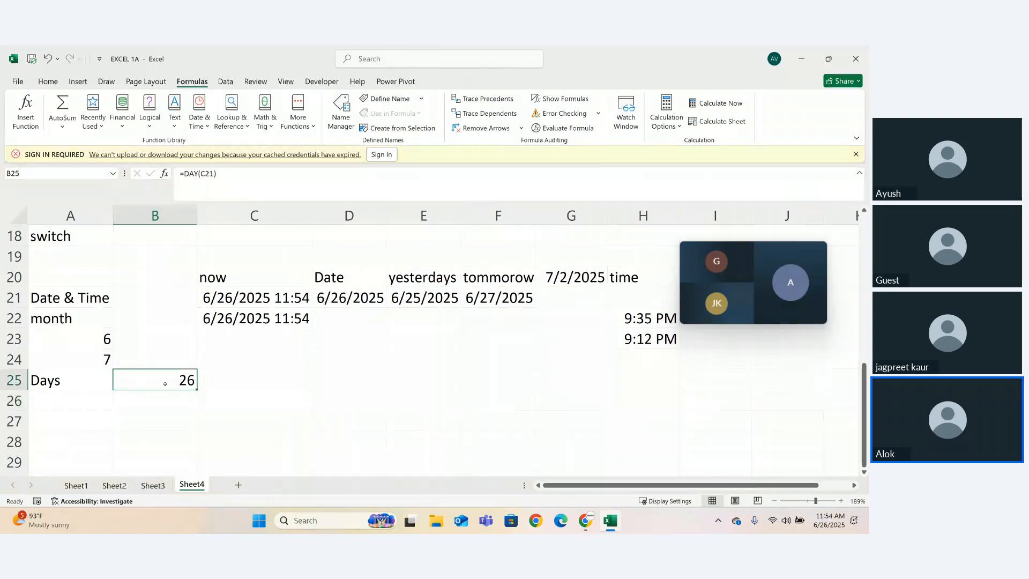
right_click(165, 383)
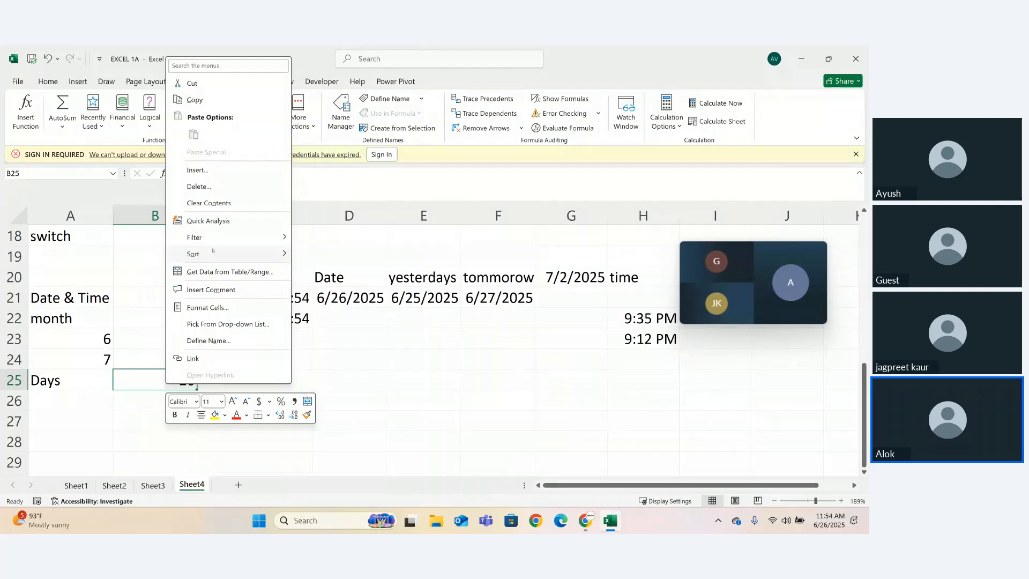
key("Escape")
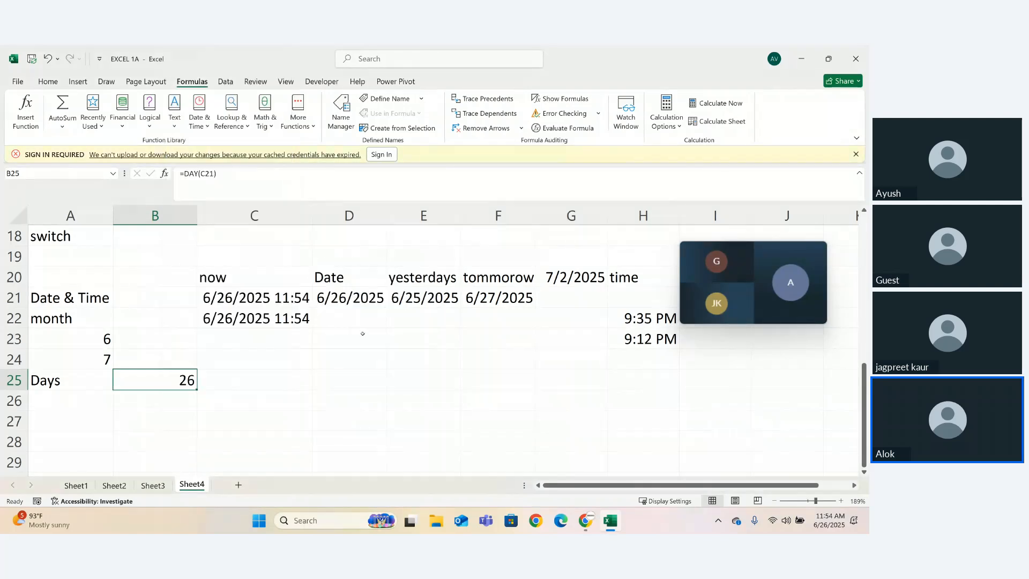
- Check the list of date and time functions and add the heading "second" in cell A26
left_click(46, 402)
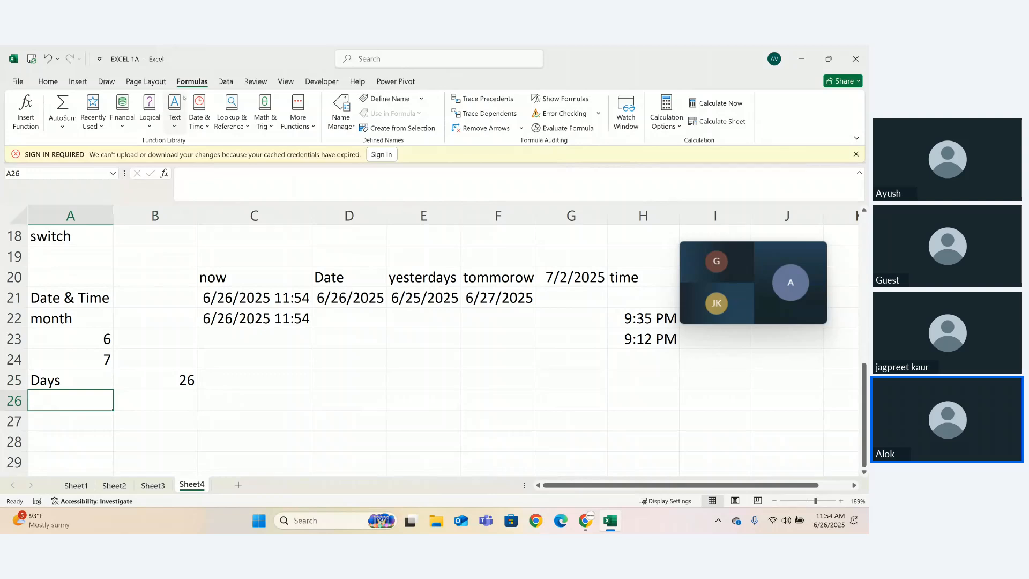
left_click(198, 115)
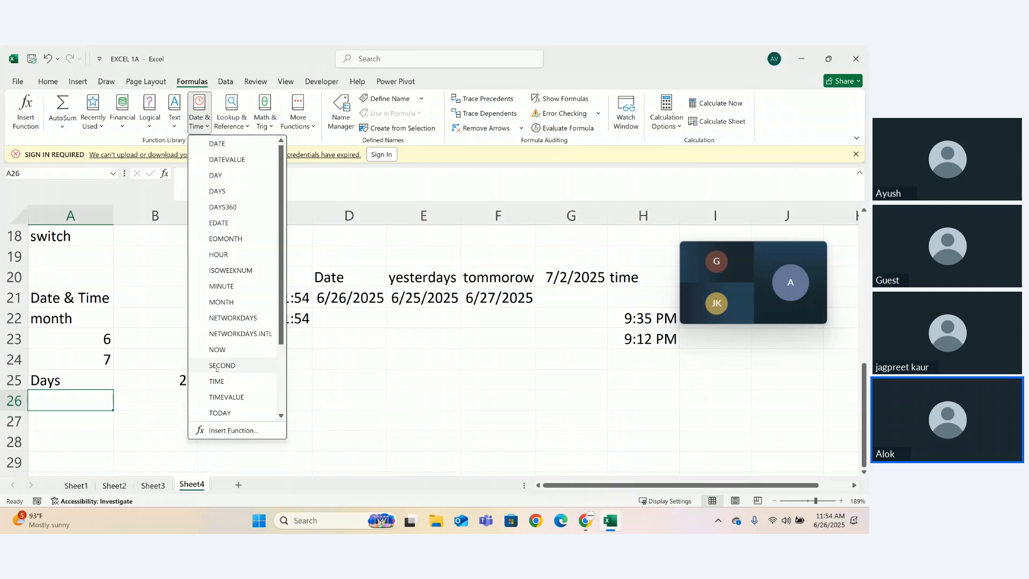
key("Escape")
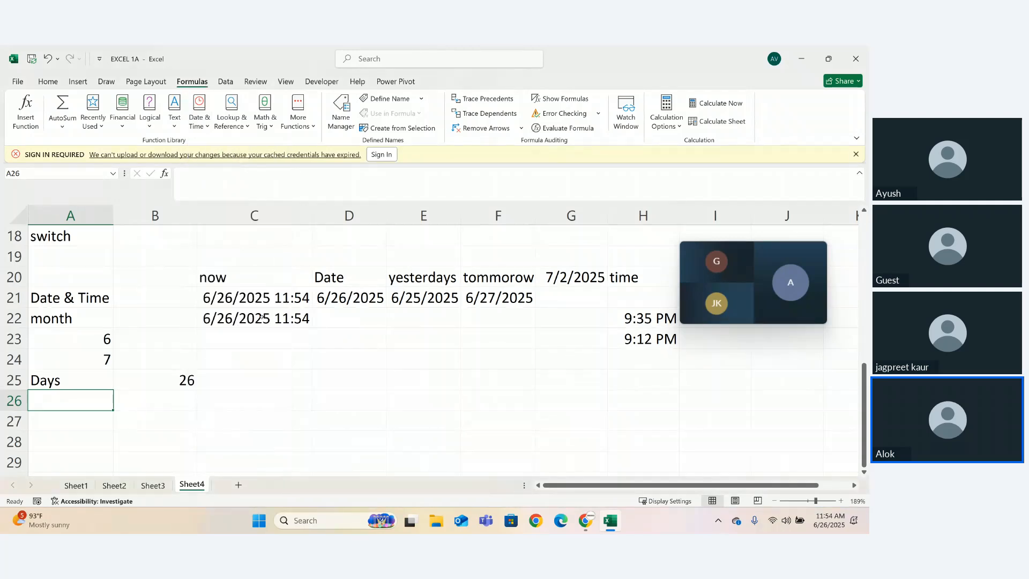
left_click(241, 372)
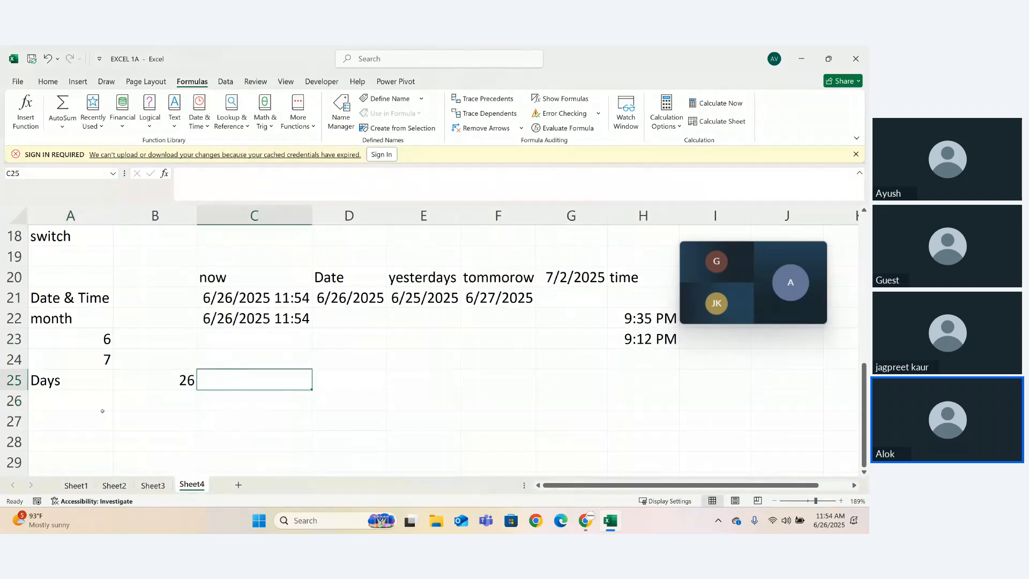
left_click(78, 386)
left_click(75, 405)
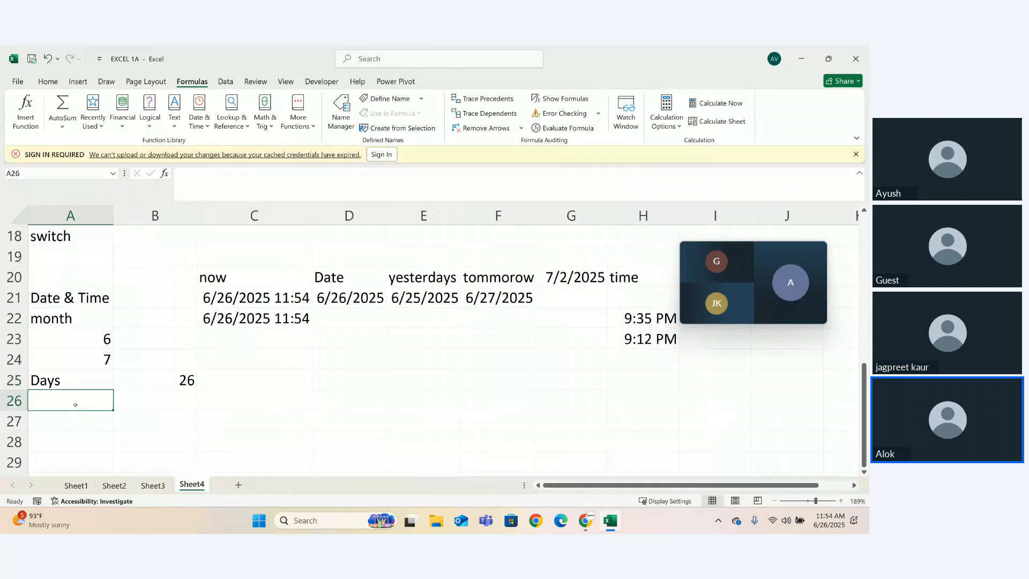
type("=se")
key("BackSpace")
key("BackSpace")
key("BackSpace")
type("se")
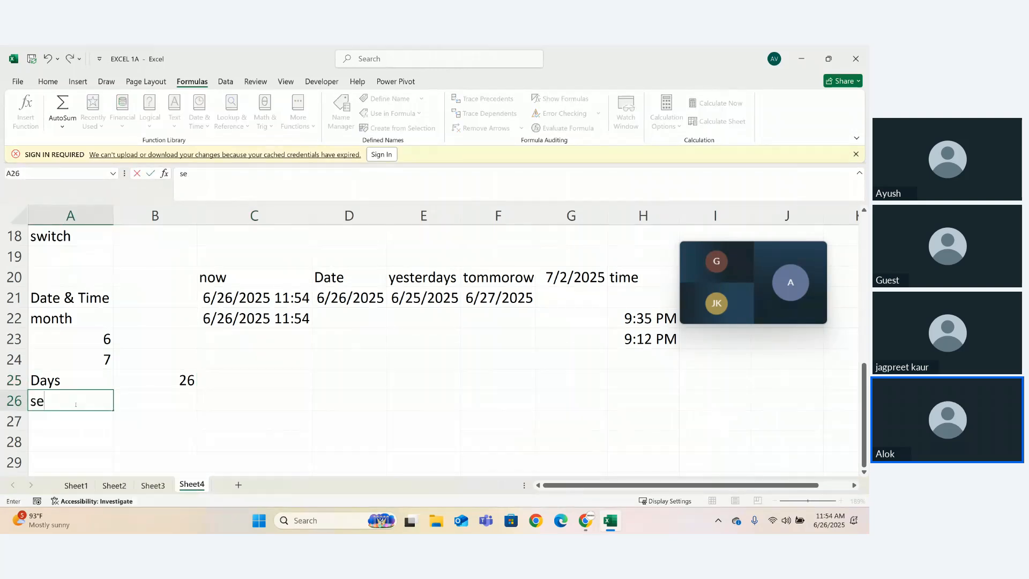
type("cond")
- Enter =SECOND(C22) in cell B26 and re-enter the NOW formula in C22 to refresh the seconds
key("Tab")
type("=seco")
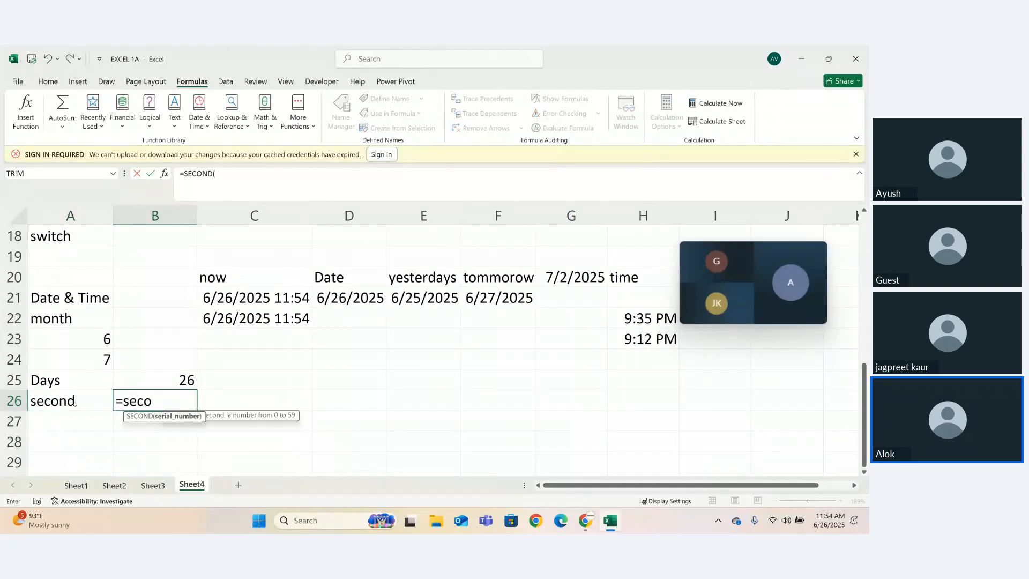
key("Tab")
left_click(278, 319)
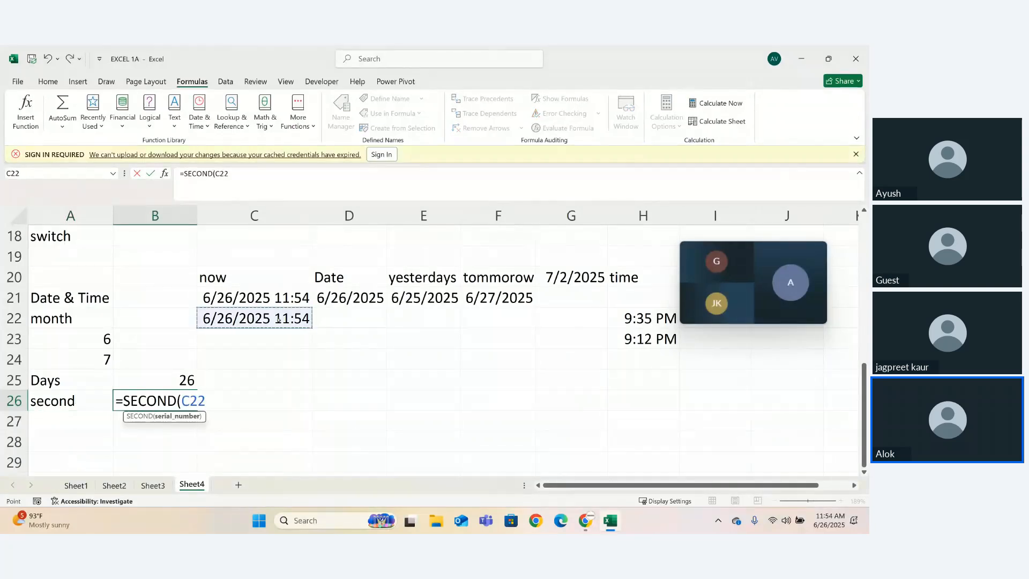
type(")")
key("Return")
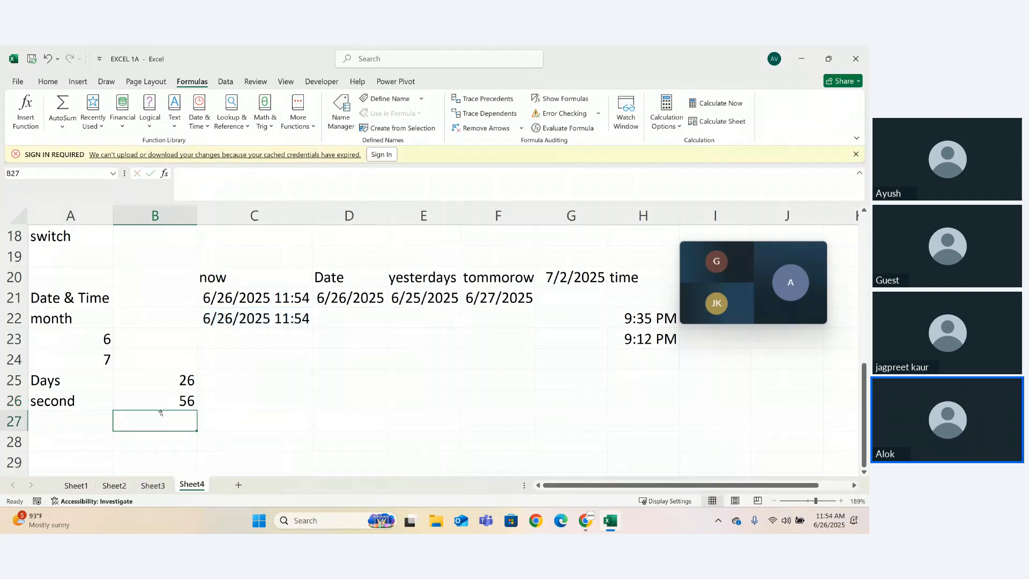
double_click(295, 321)
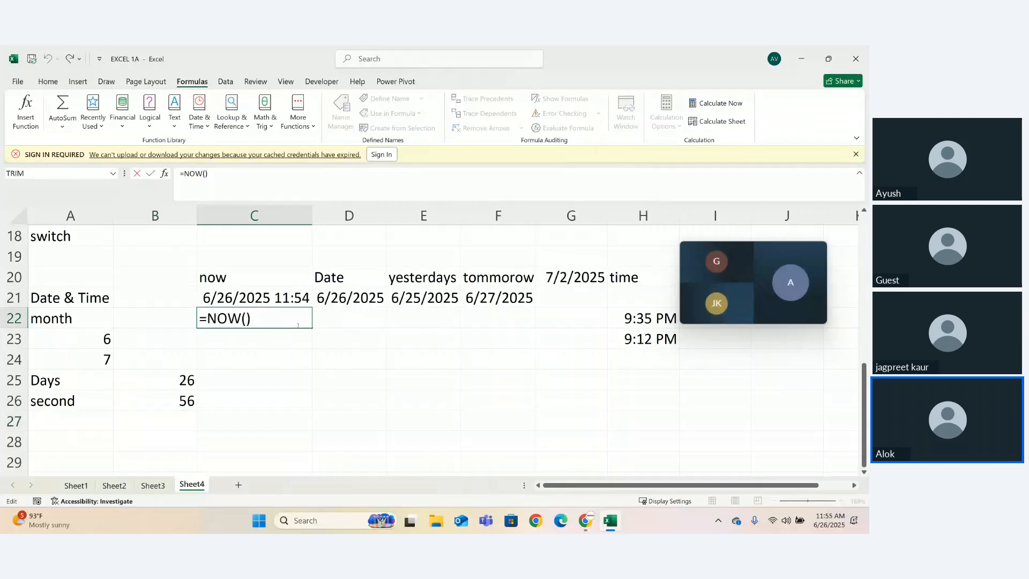
key("Return")
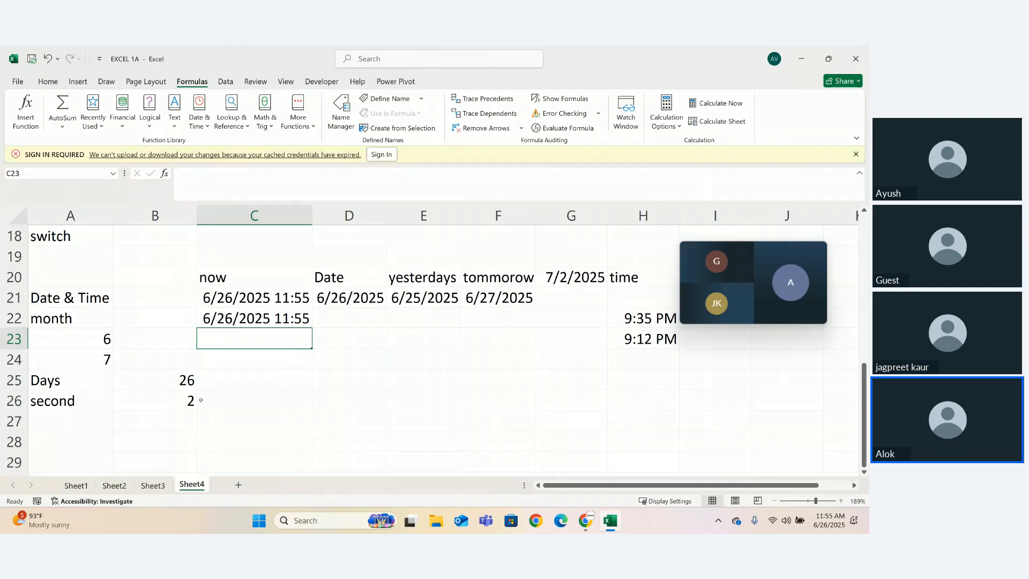
- Look through the date and time functions again and add the heading "hour" in cell A27
left_click(53, 419)
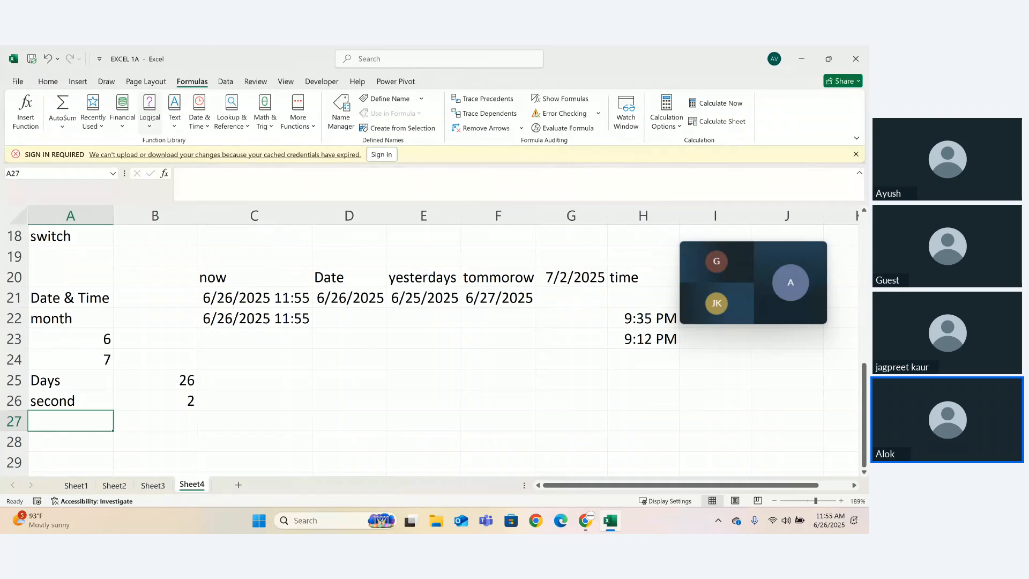
left_click(199, 119)
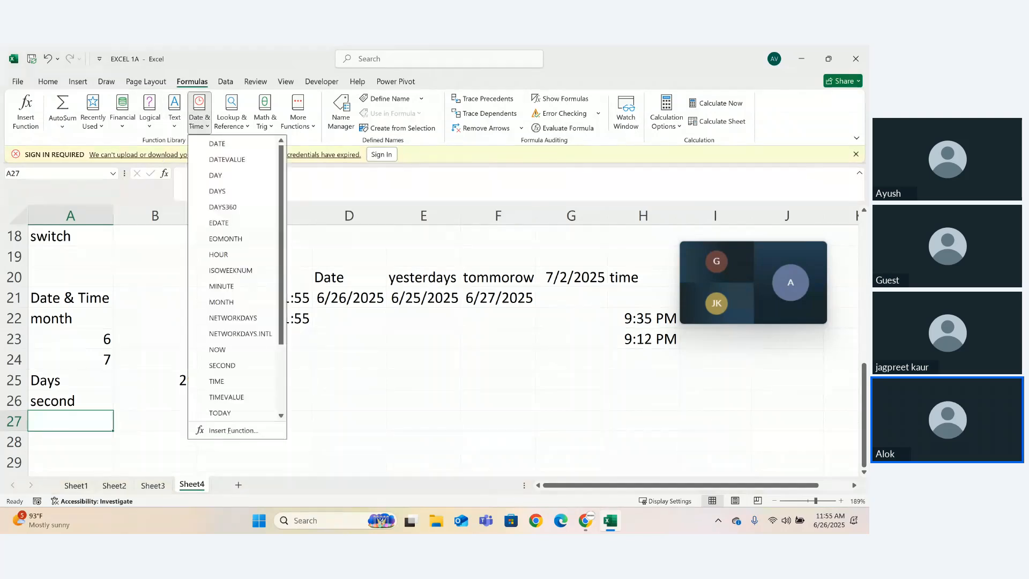
left_click(133, 423)
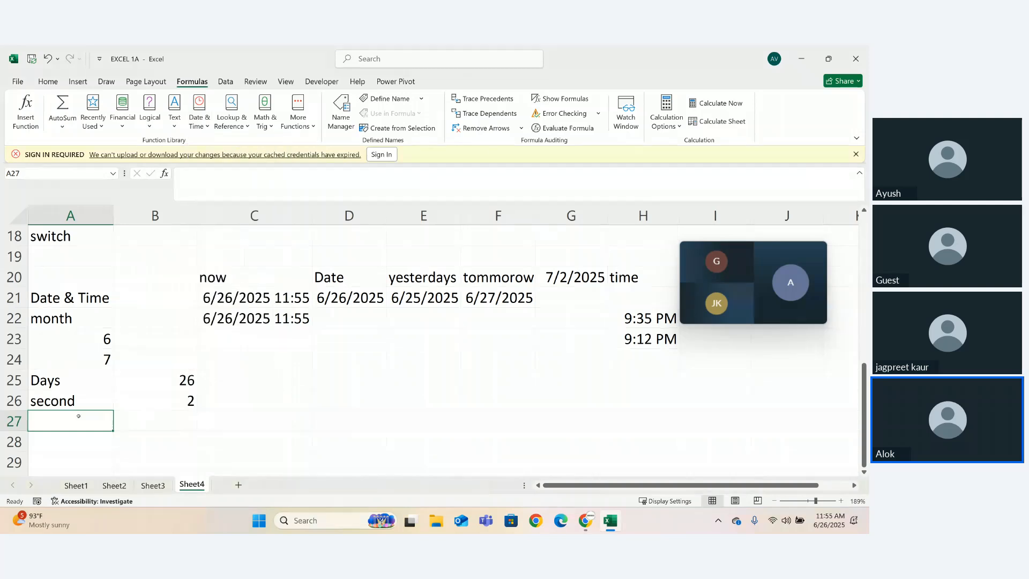
type("houe")
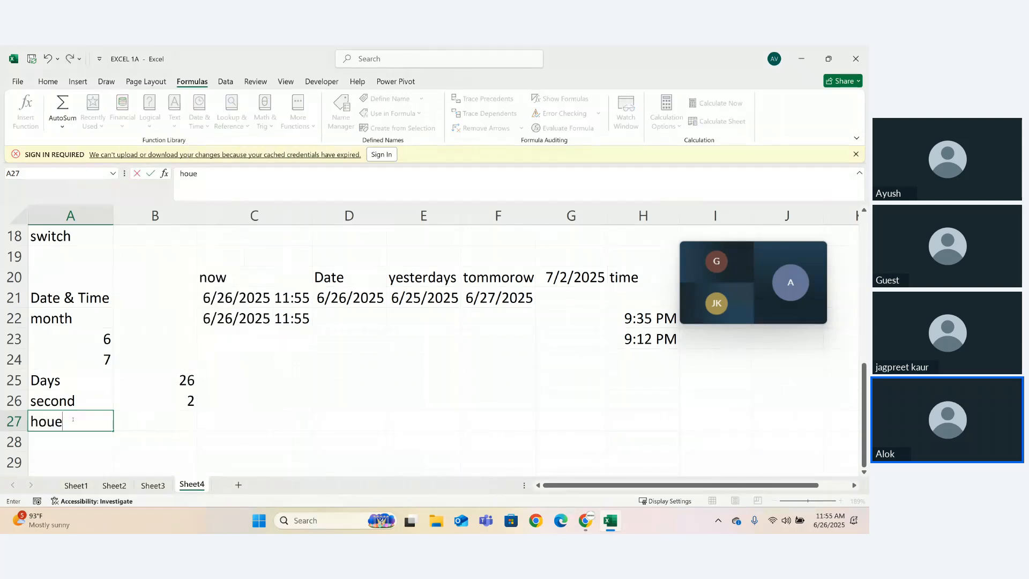
key("BackSpace")
type("r")
- Enter the formula =HOUR(C22) in cell B27, beside the hour heading
key("Tab")
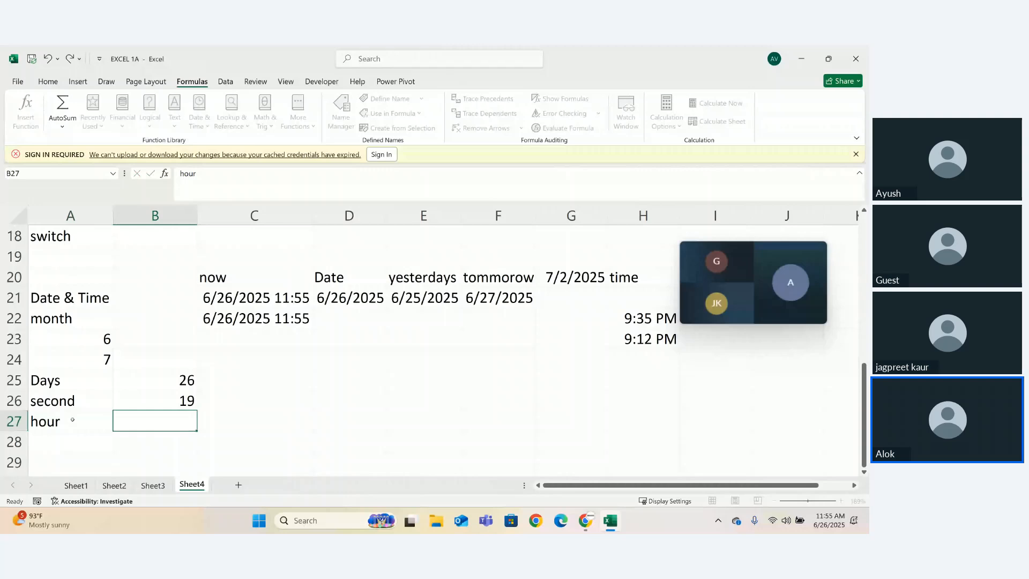
type("=hou")
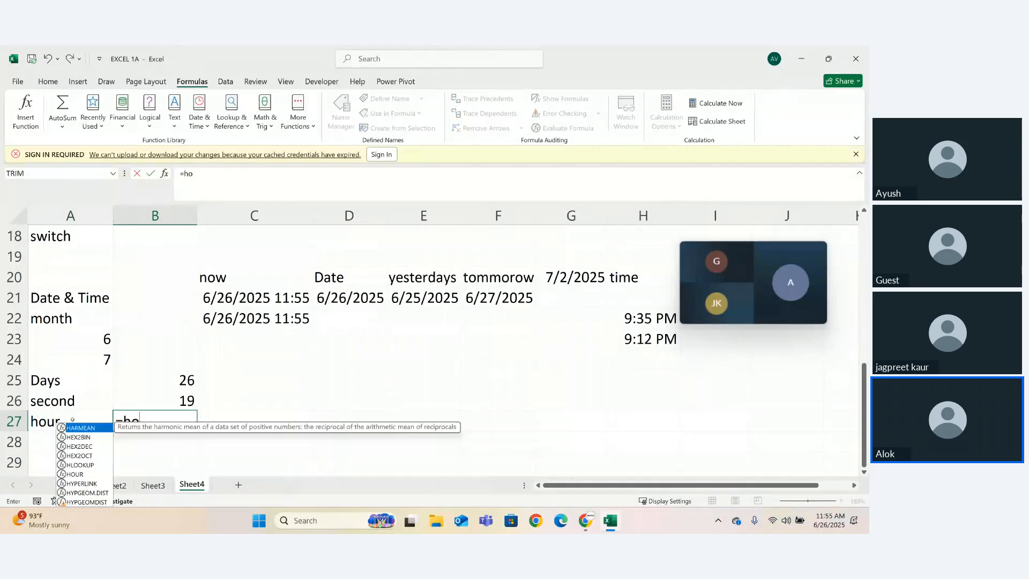
key("Tab")
left_click(229, 320)
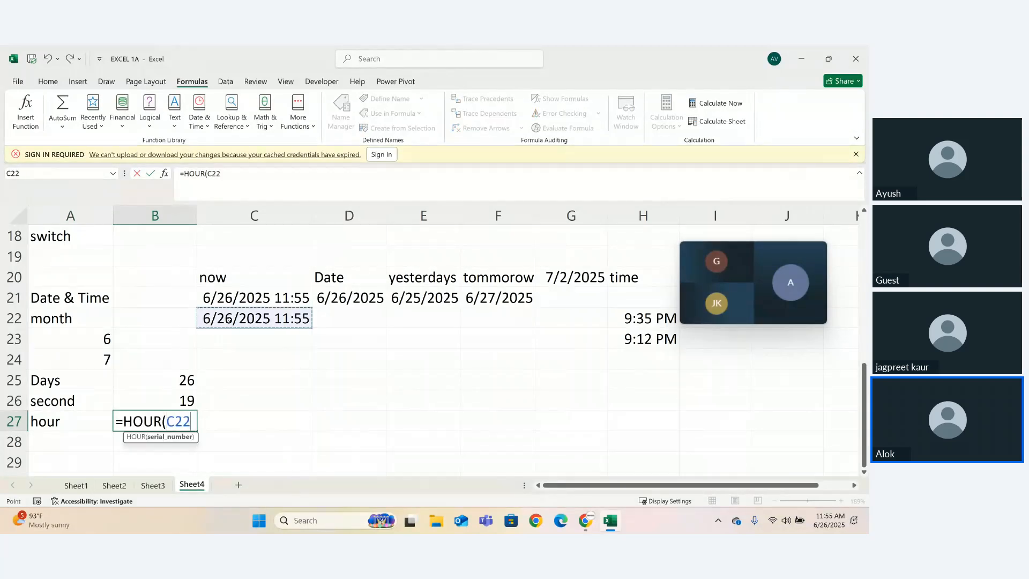
type(")")
key("Return")
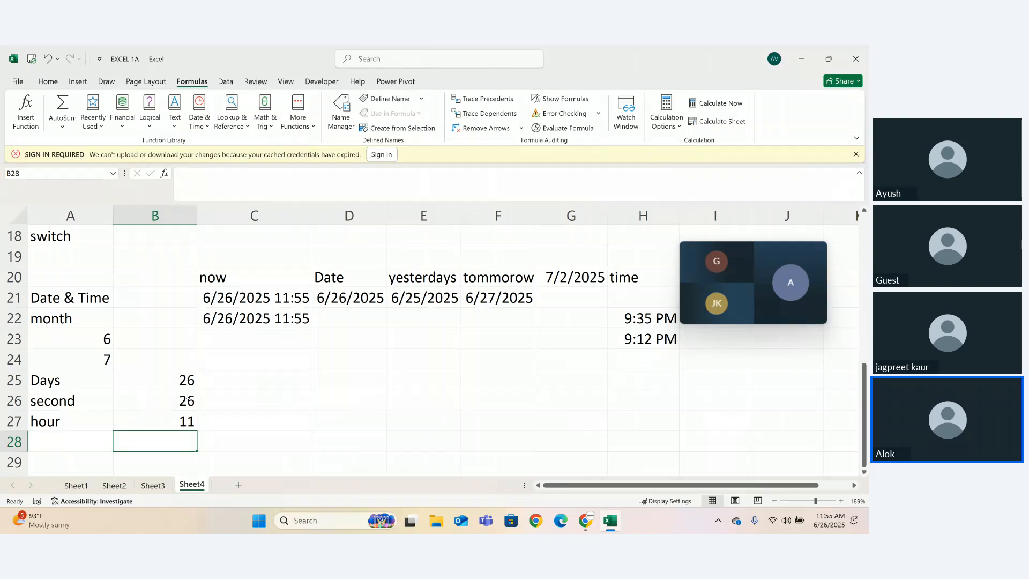
- Add the heading "min" in cell A28 and enter the formula =MINUTE(C22) beside it in B28
left_click(66, 451)
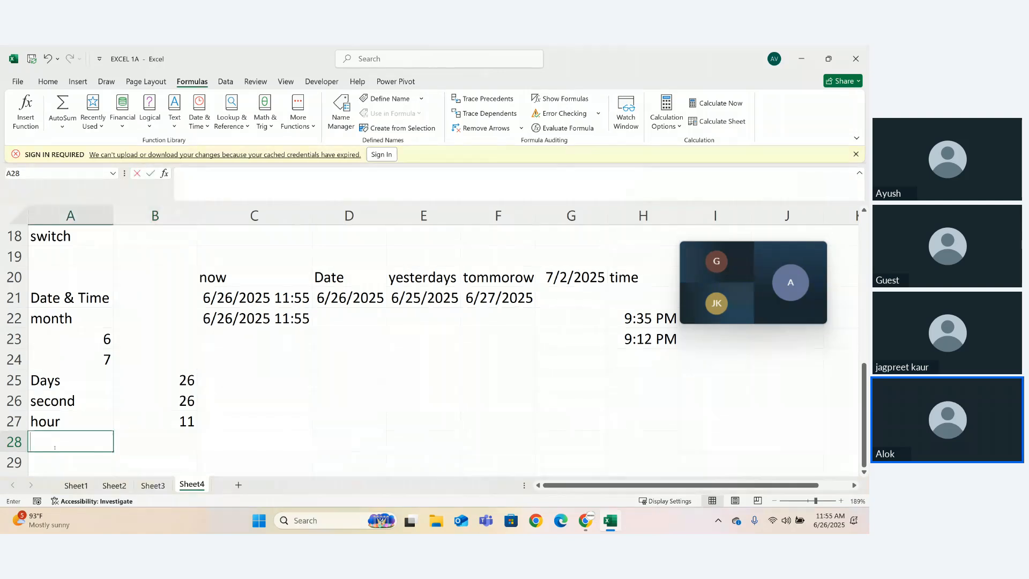
type("min")
key("ctrl+Return")
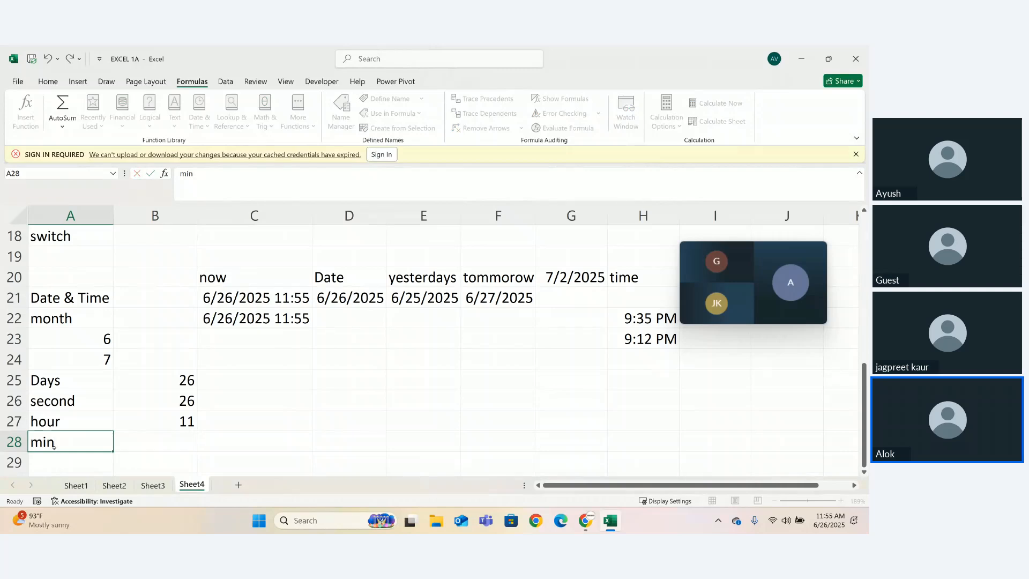
key("Right")
type("=minu")
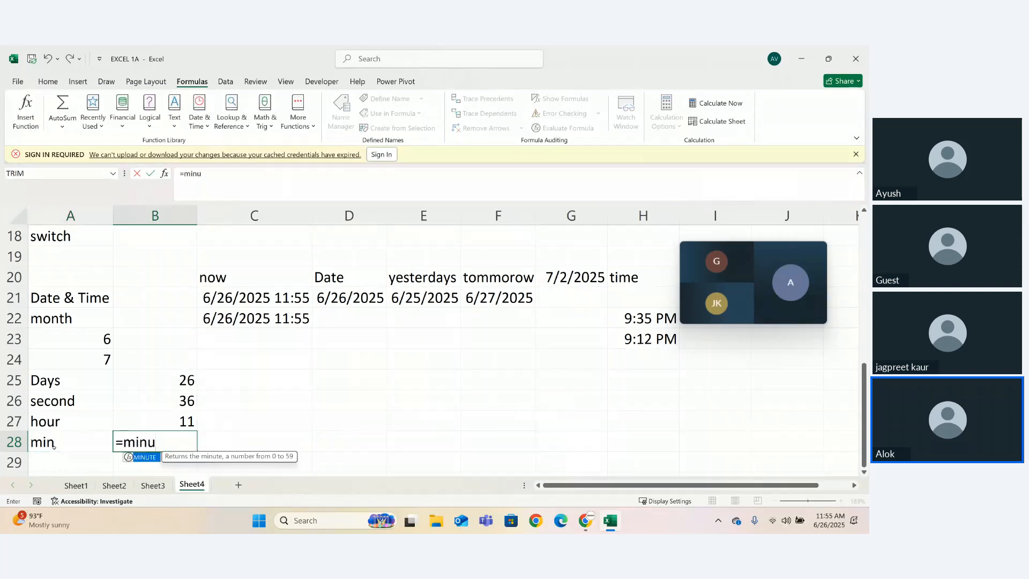
key("Tab")
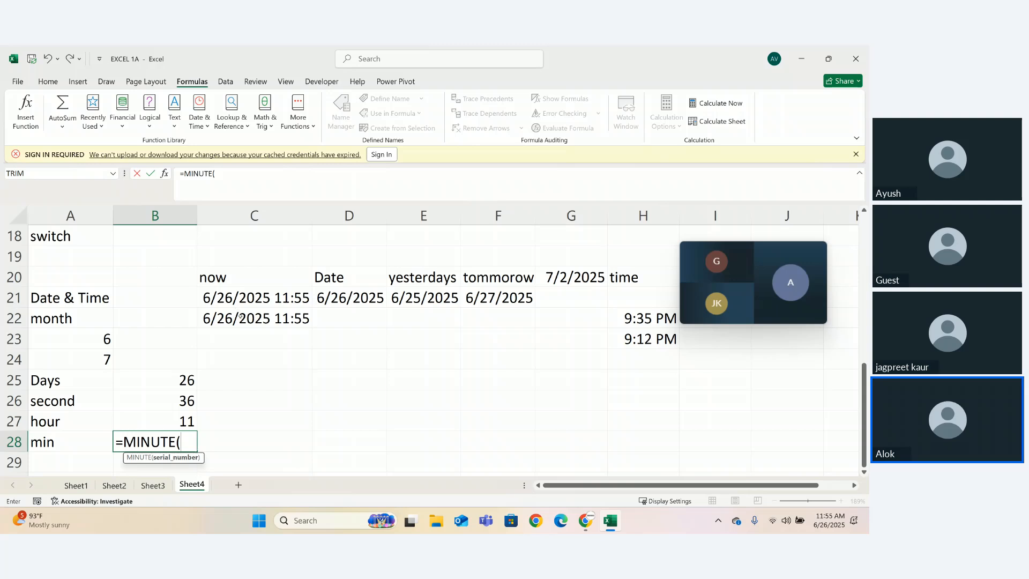
left_click(241, 317)
type(")")
key("Return")
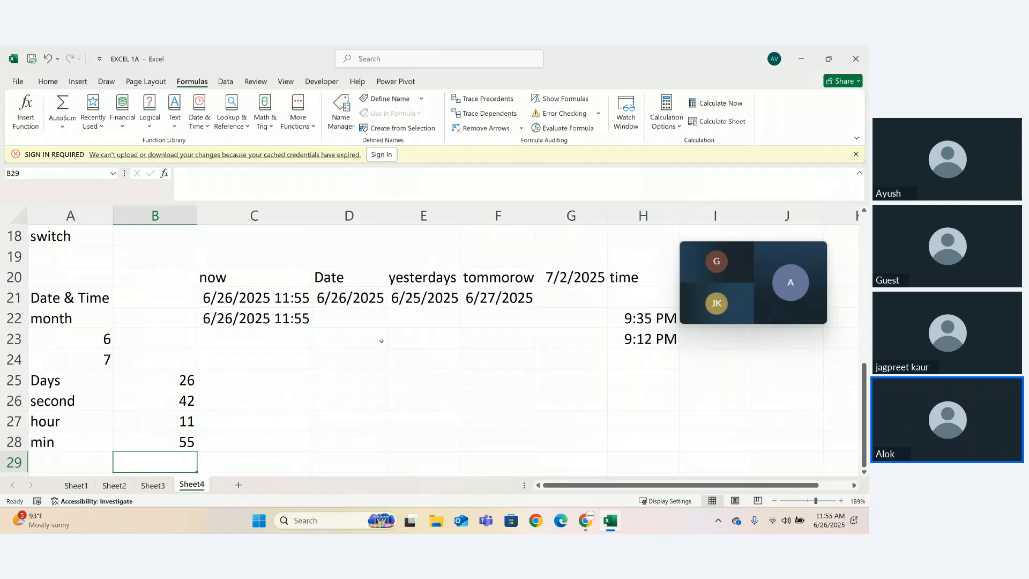
- Review the MINUTE formula in cell B28 and re-enter it to refresh the time values
left_click(182, 432)
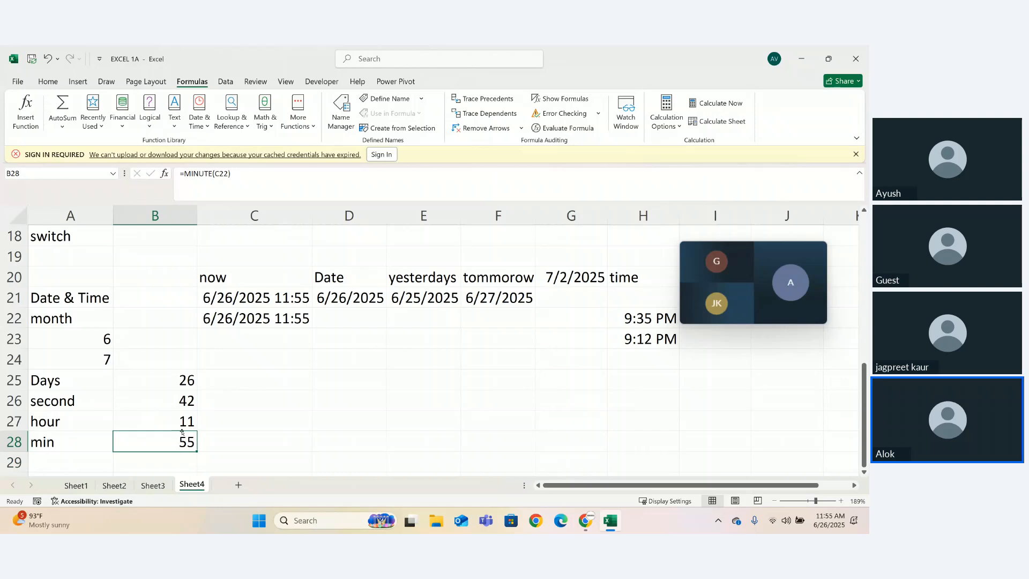
key("Down")
key("Up")
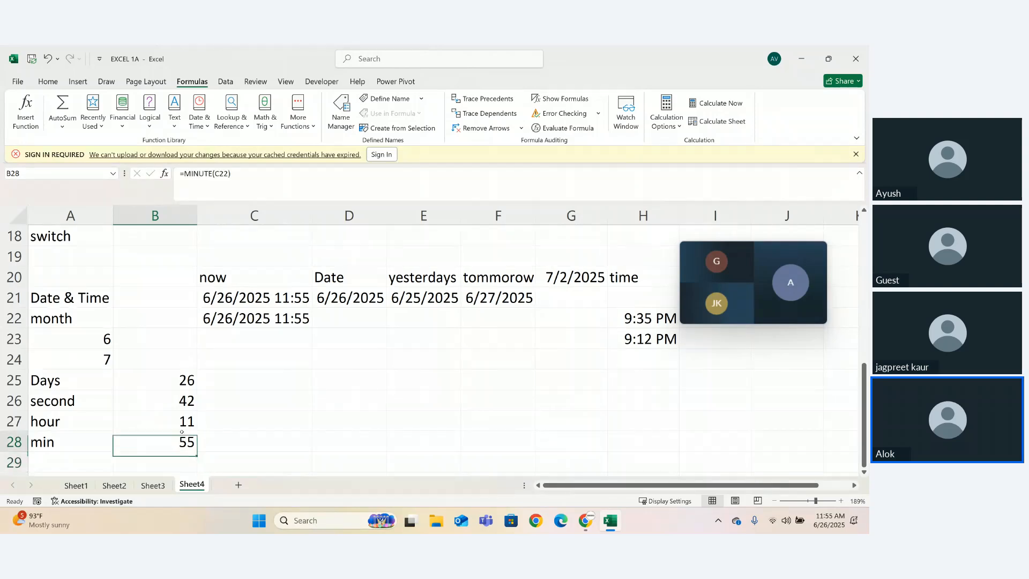
key("Up")
key("Up")
key("Up")
double_click(182, 432)
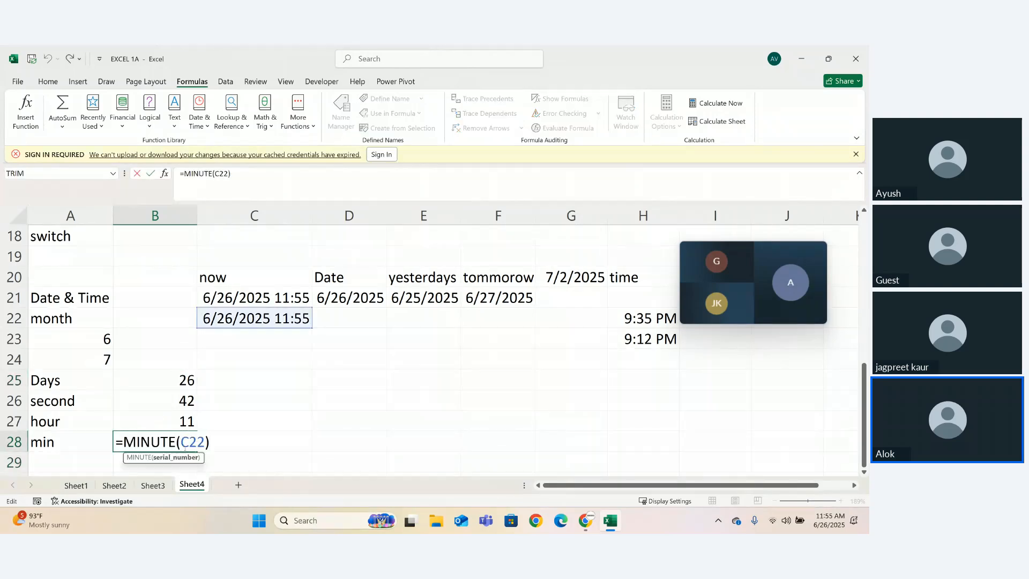
key("Return")
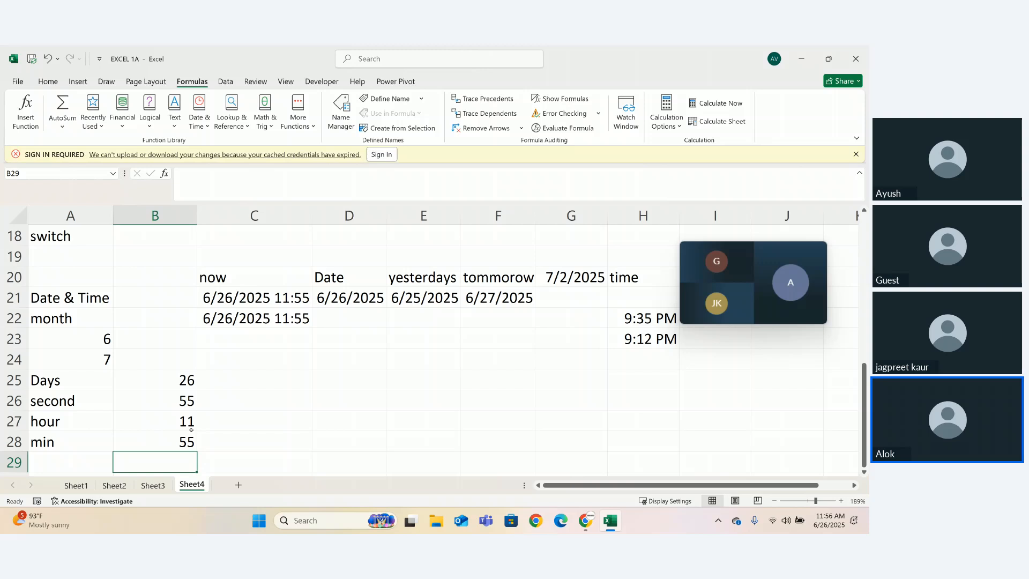
- Look through the date and time functions down to WEEKDAY and add the heading "weekday" in cell A29
left_click(191, 431)
key("Down")
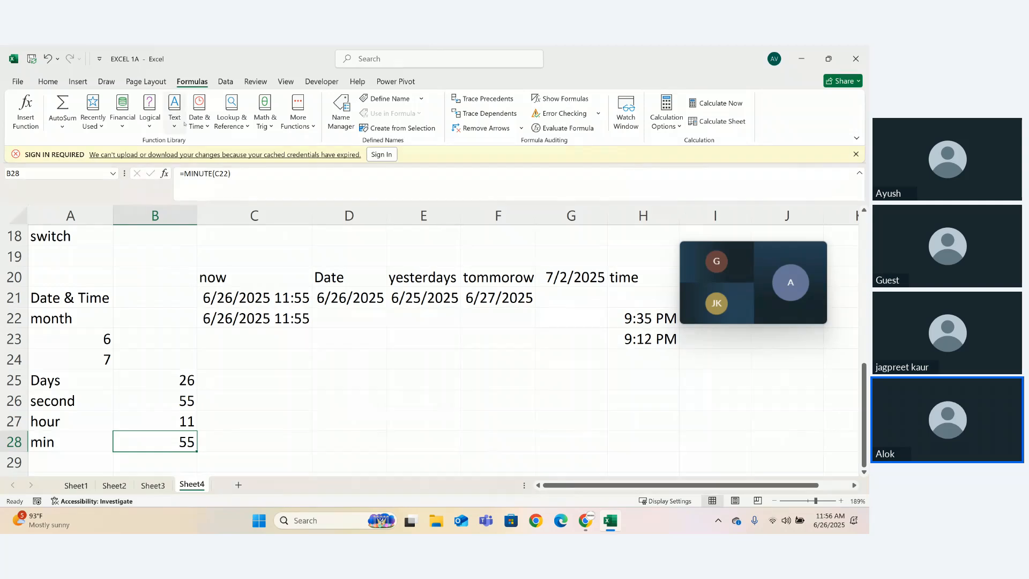
left_click(198, 123)
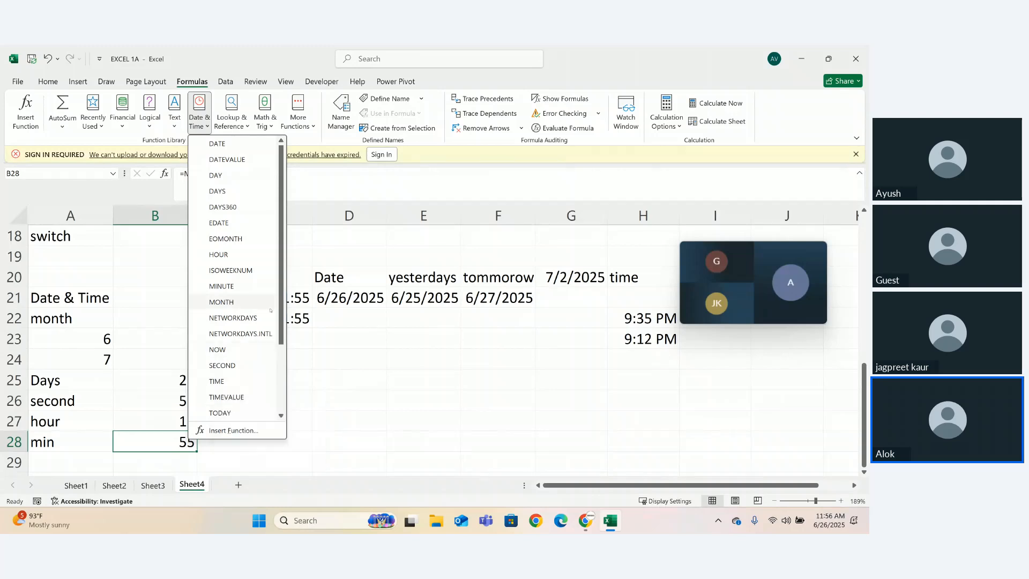
left_click_drag(282, 328, 284, 395)
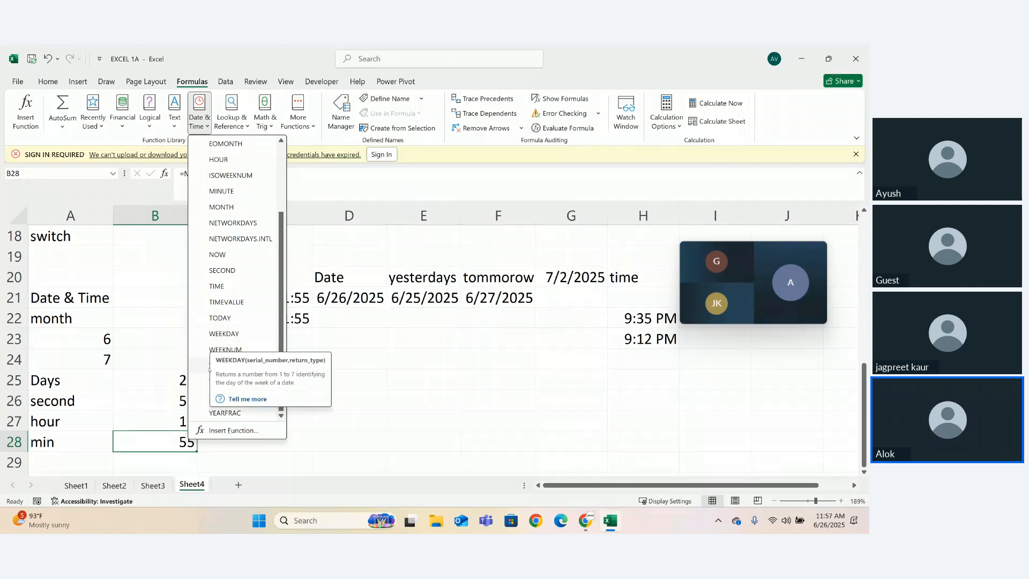
key("Escape")
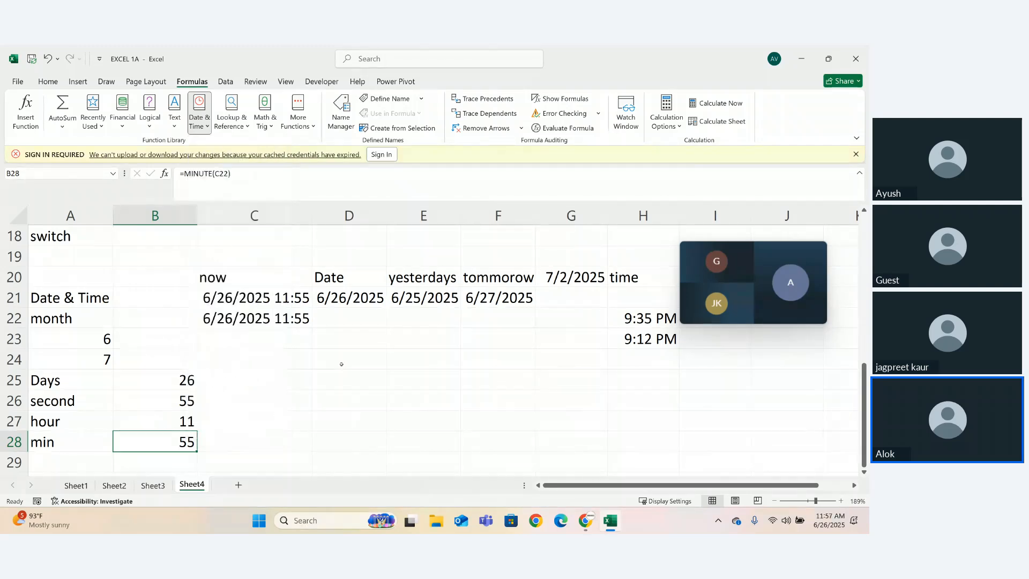
left_click(58, 458)
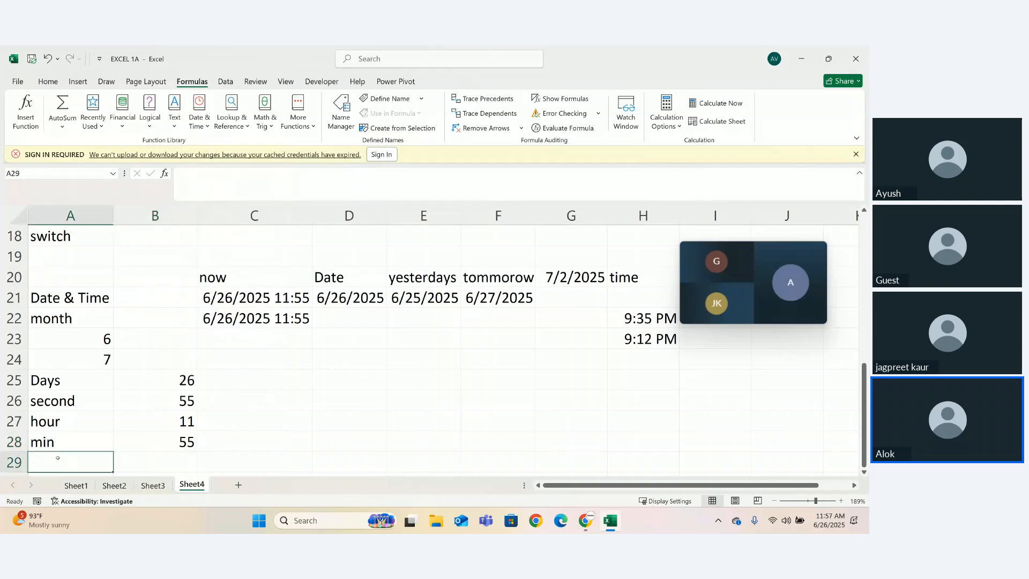
type("weekday")
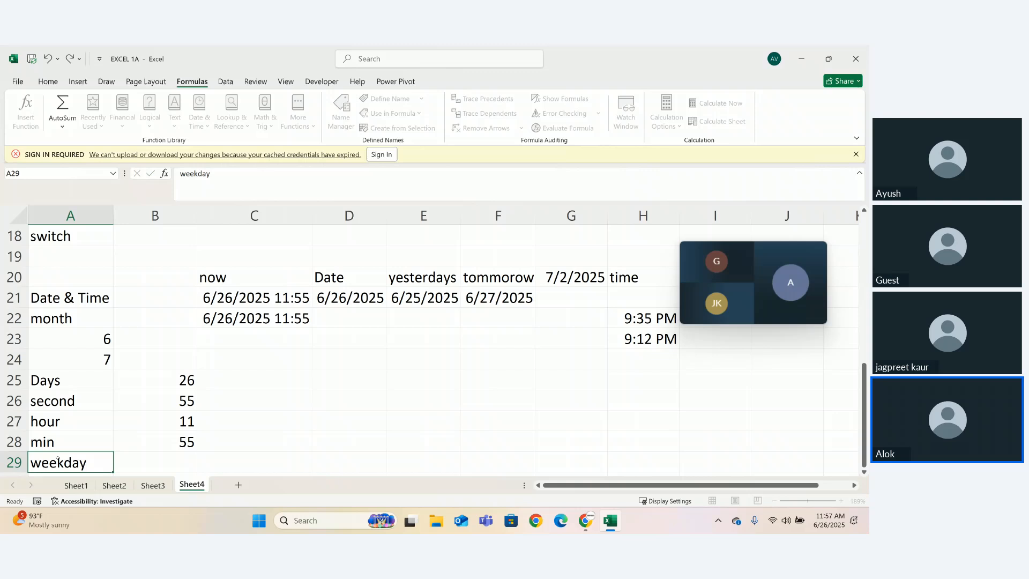
key("Tab")
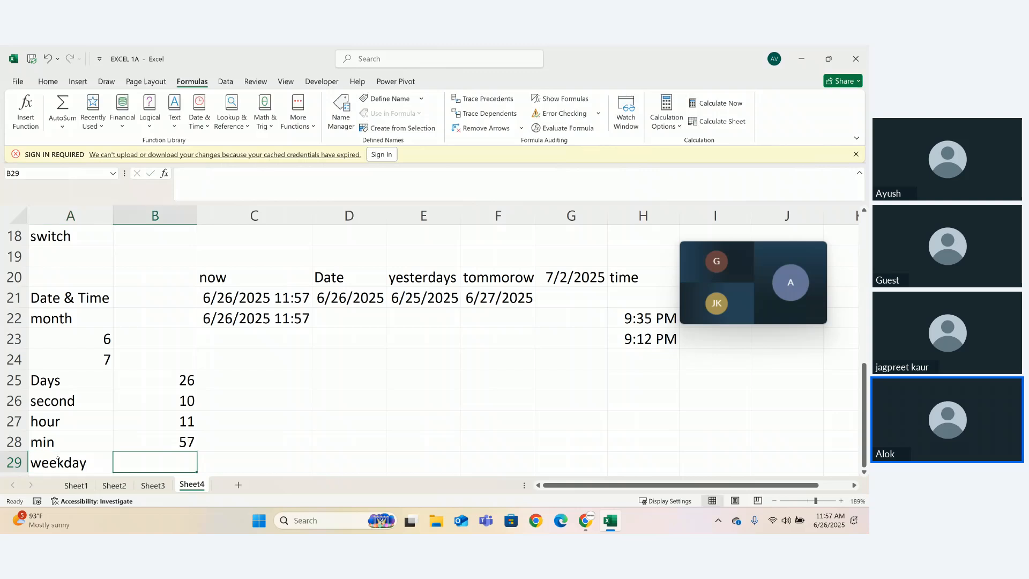
- Enter the formula =WEEKDAY(C22,1) in cell B29, beside the weekday heading
type("=wee")
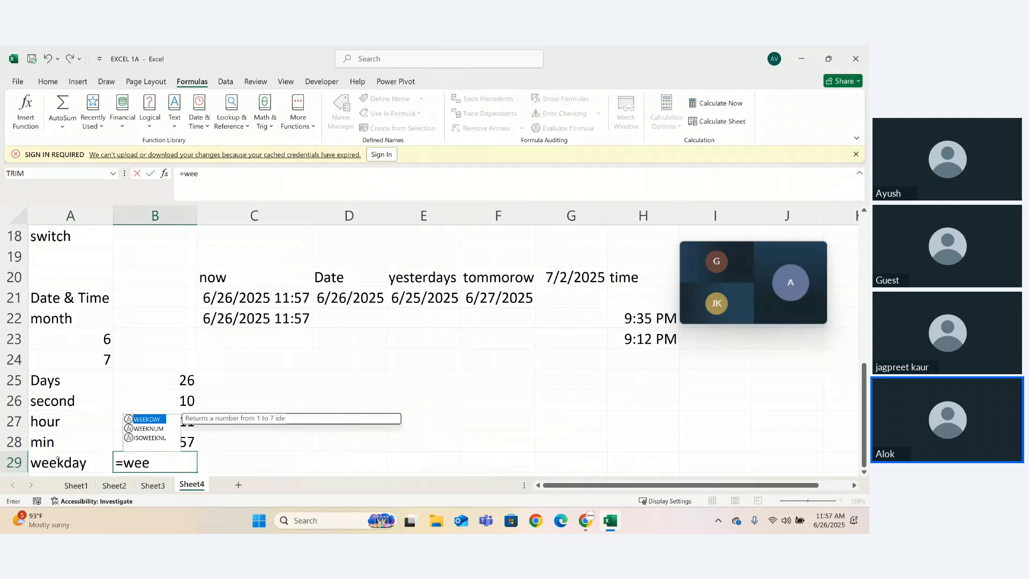
key("Tab")
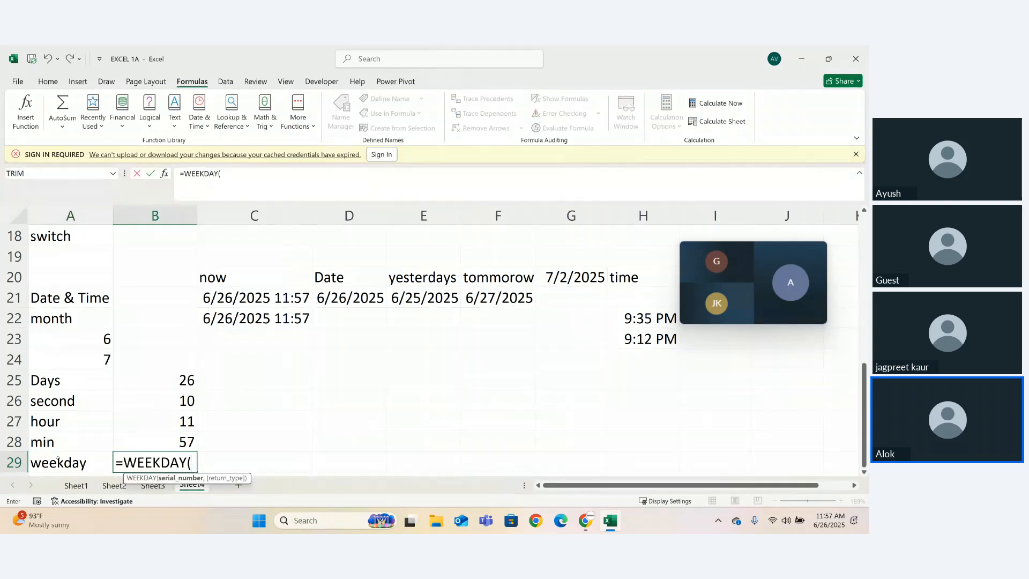
left_click(230, 324)
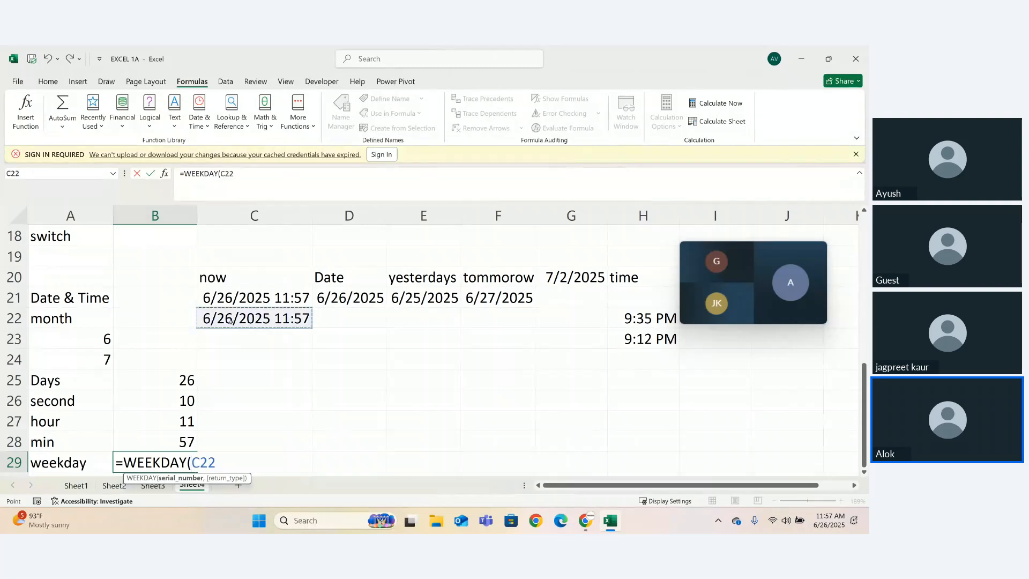
type(",")
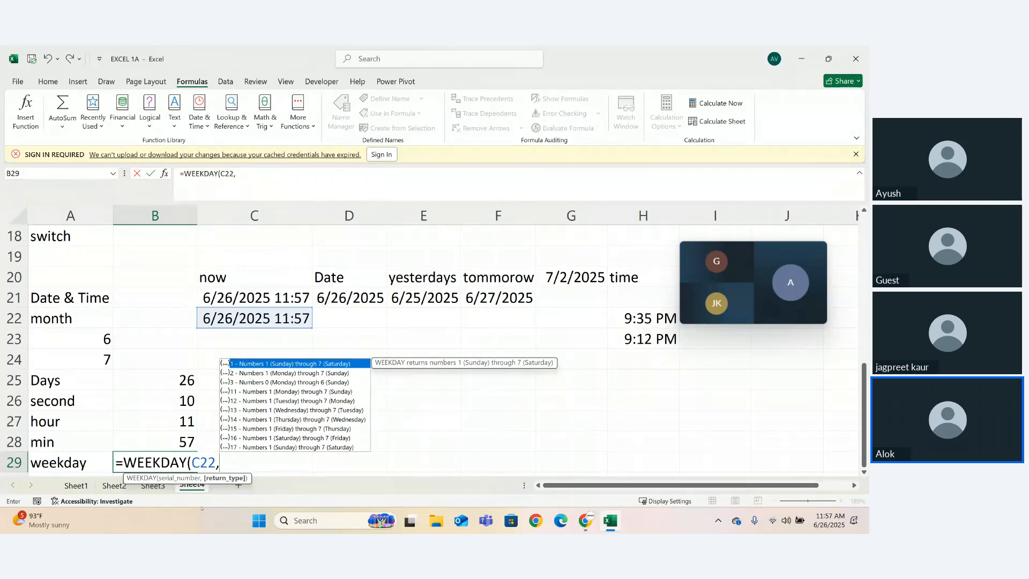
type("1")
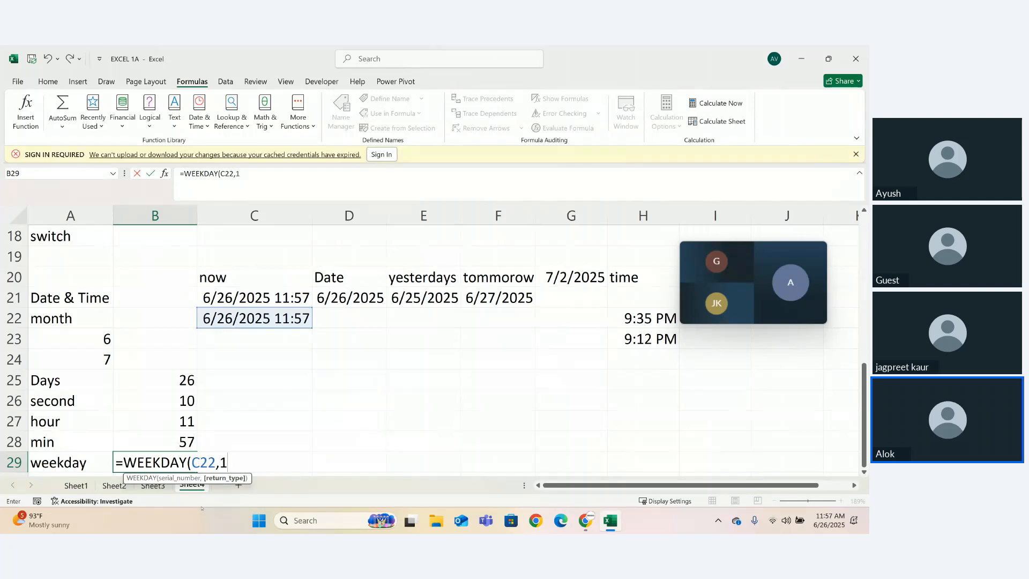
type(")")
key("Return")
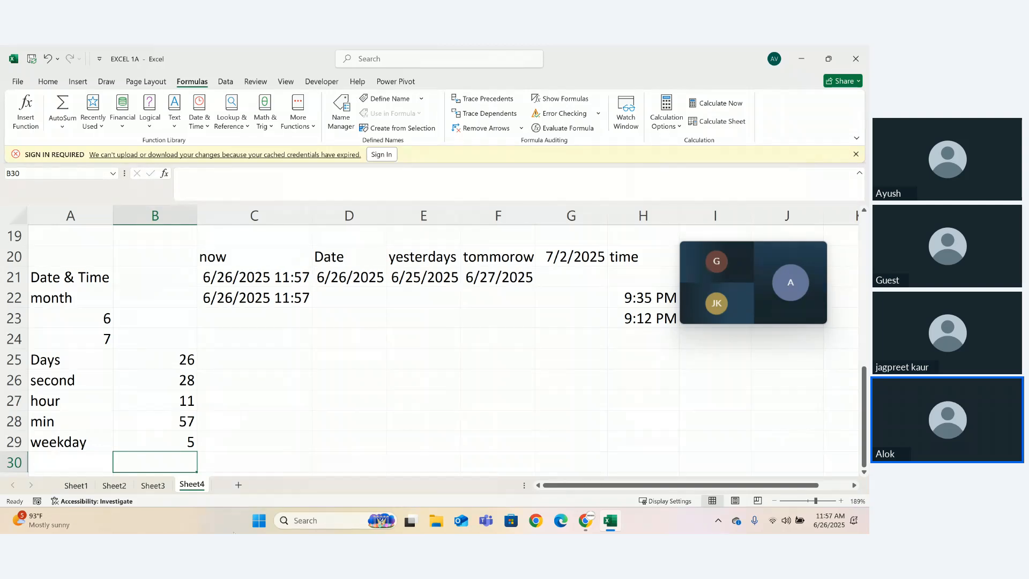
- Try to replace the return type of the WEEKDAY formula in B29 with option 2, Monday through Sunday
left_click(161, 359)
double_click(177, 441)
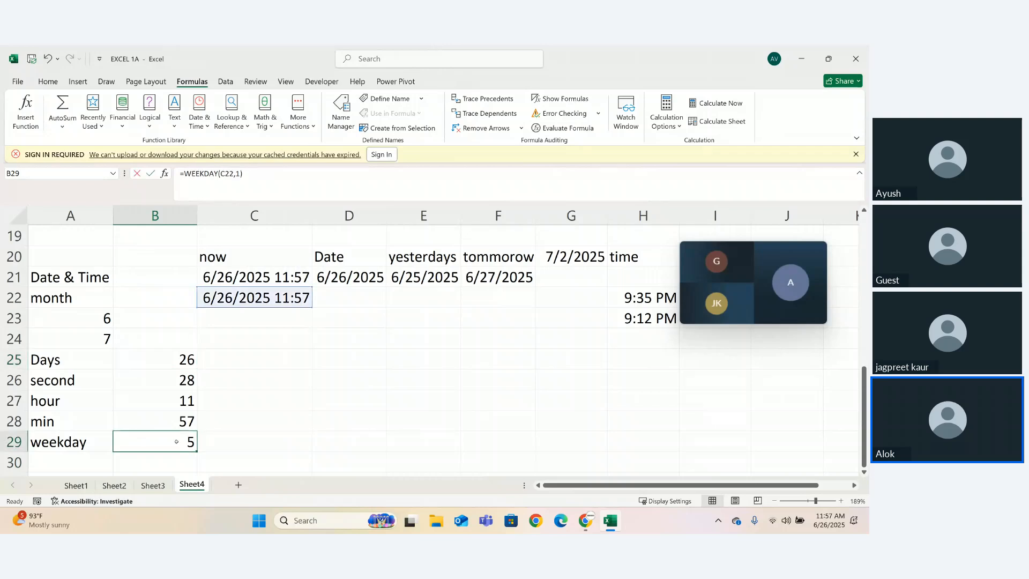
left_click(225, 441)
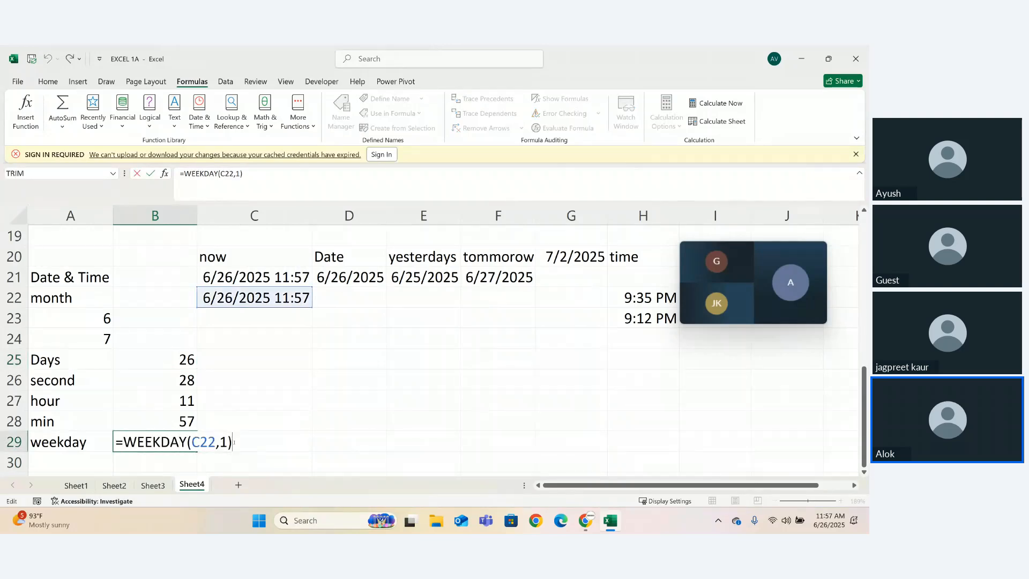
key("BackSpace")
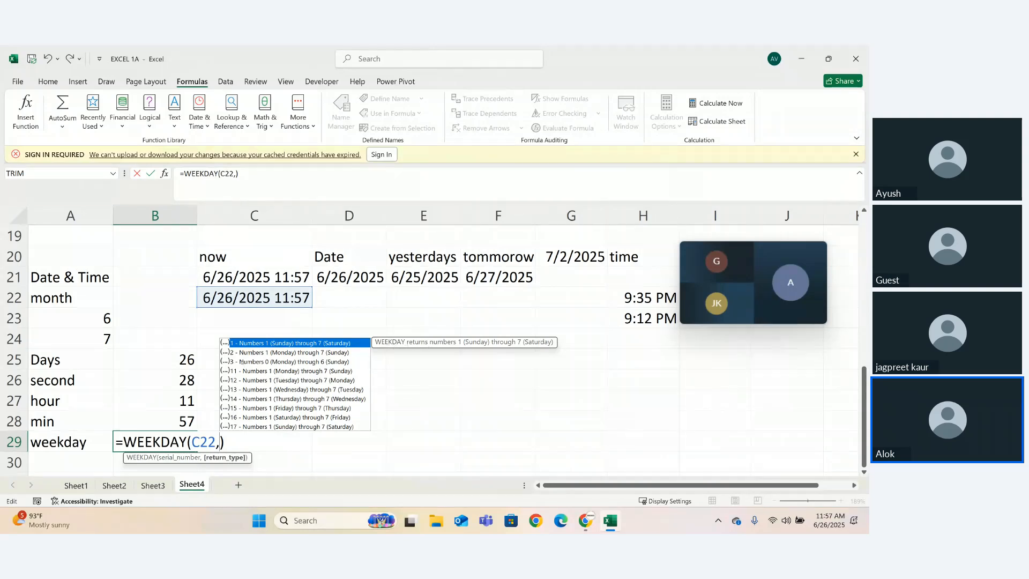
left_click(266, 353)
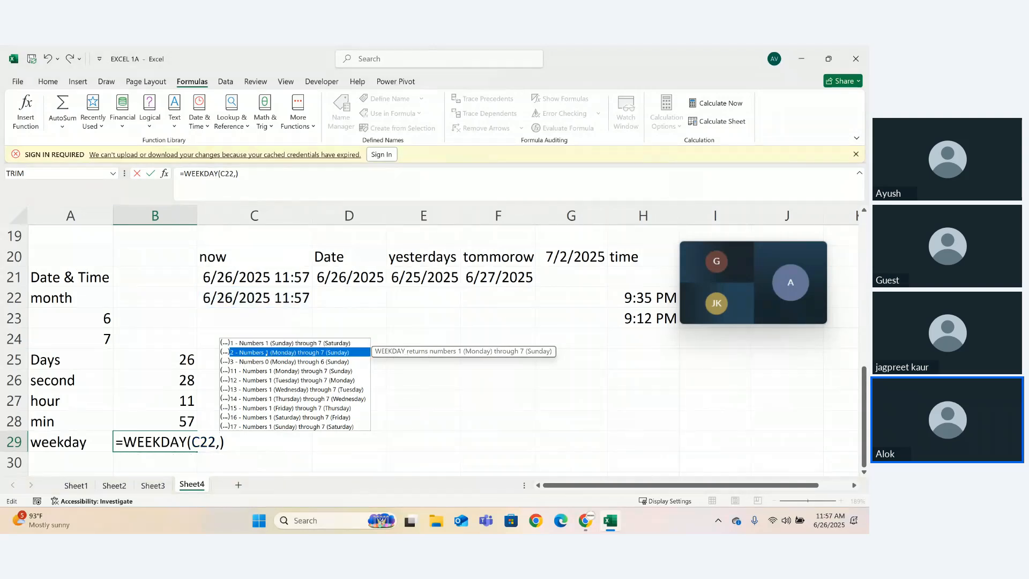
key("Return")
left_click(179, 447)
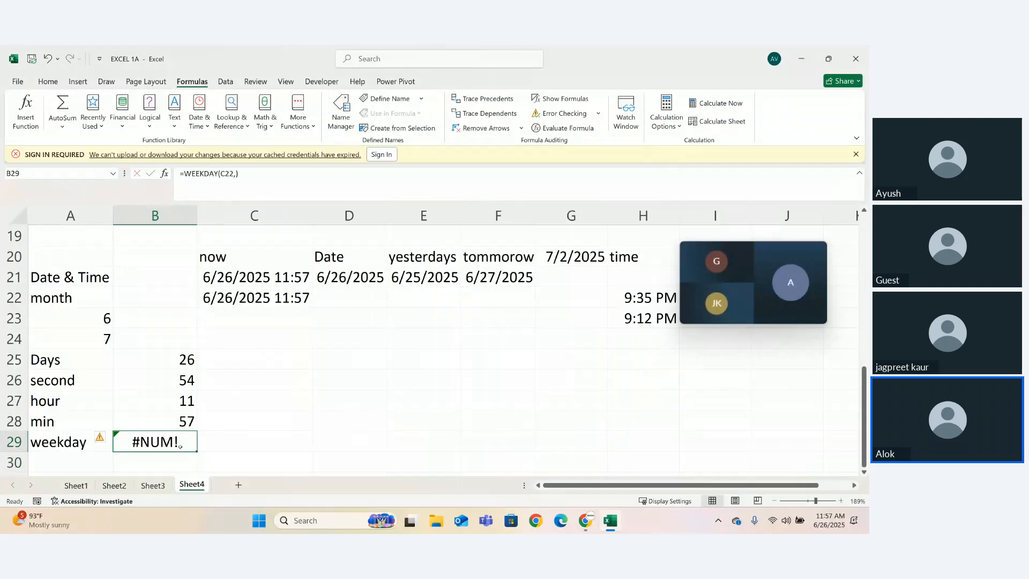
- Set the return type in B29 to 2 so the formula reads =WEEKDAY(C22,2), and review it
double_click(180, 447)
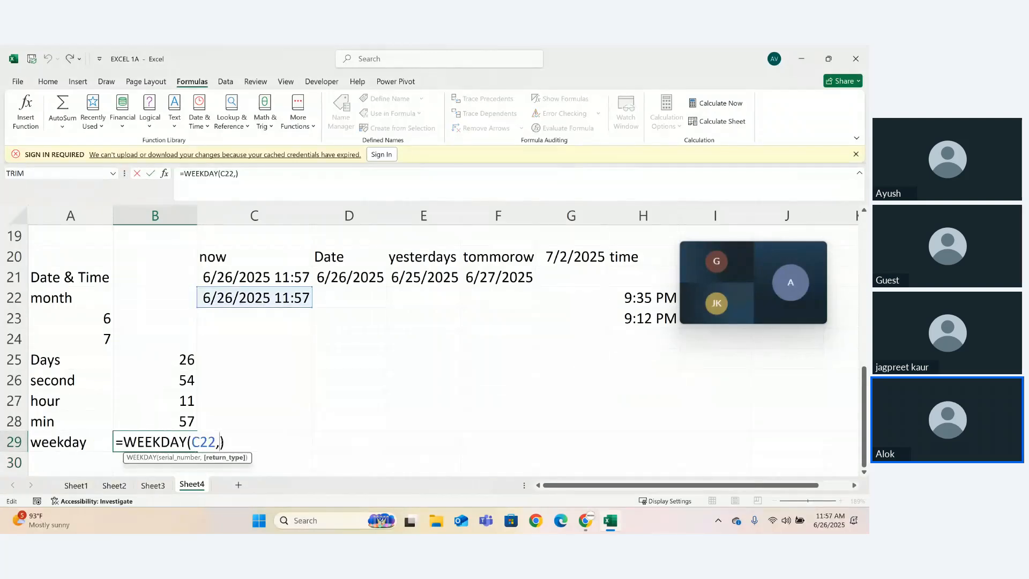
type("2")
key("Return")
left_click(185, 447)
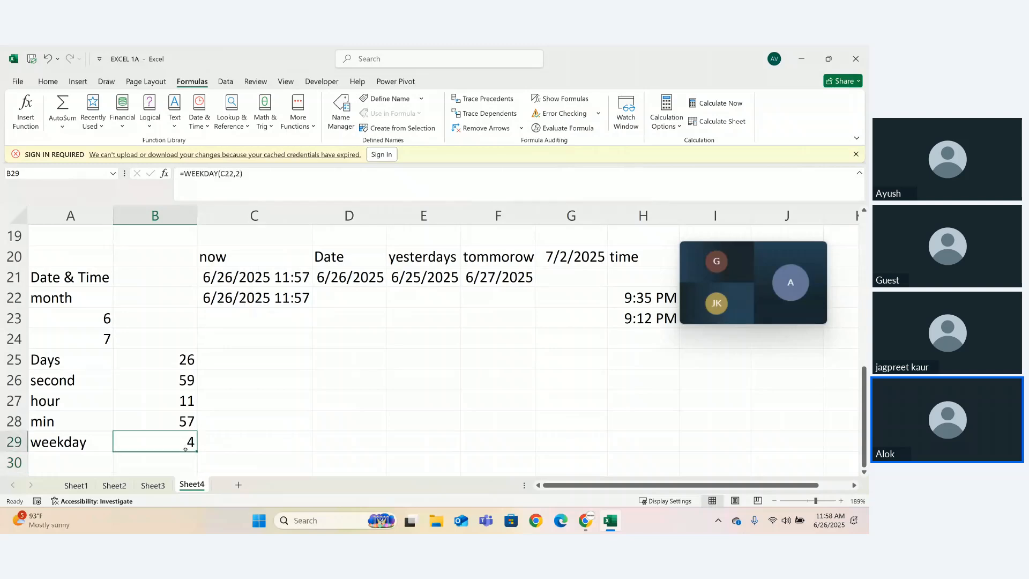
double_click(186, 448)
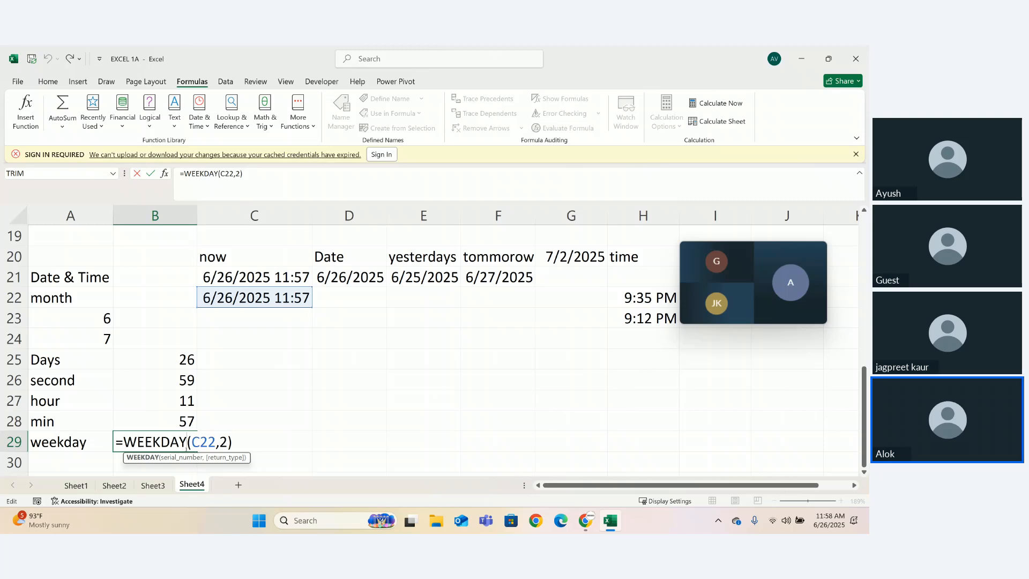
key("Return")
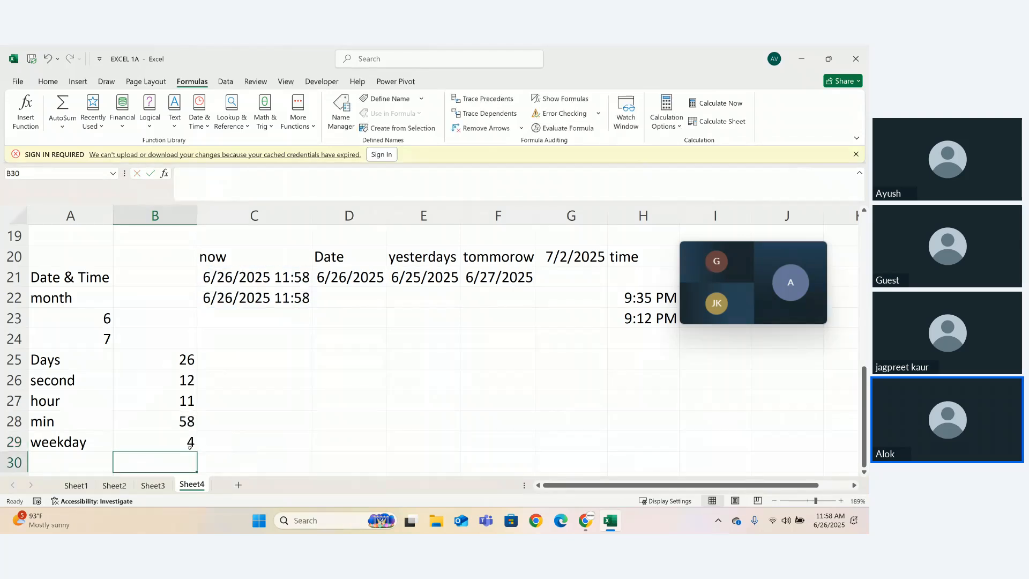
- Set the return type of the WEEKDAY formula in B29 back to 1, Sunday through Saturday
double_click(193, 443)
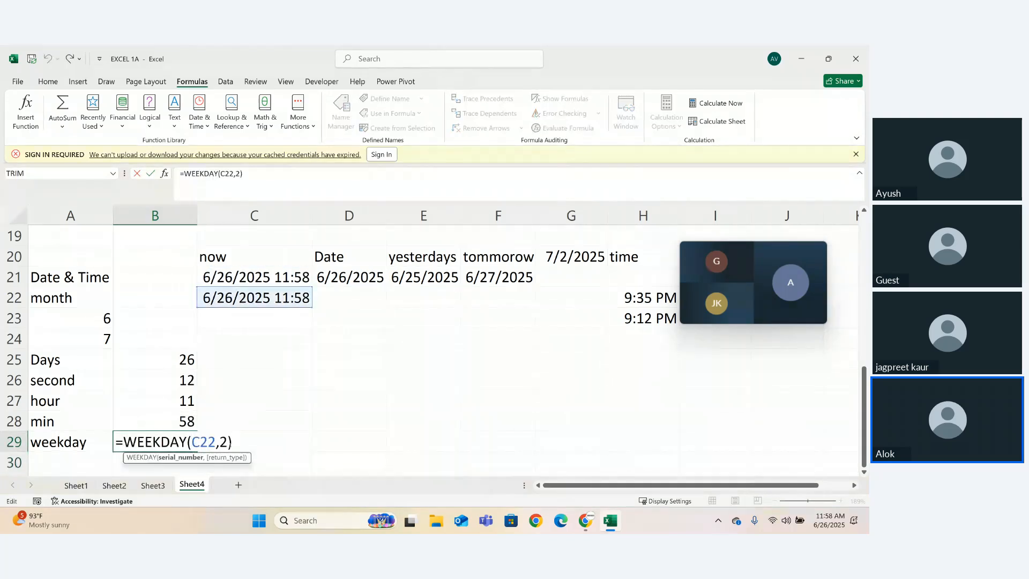
key("BackSpace")
type("1")
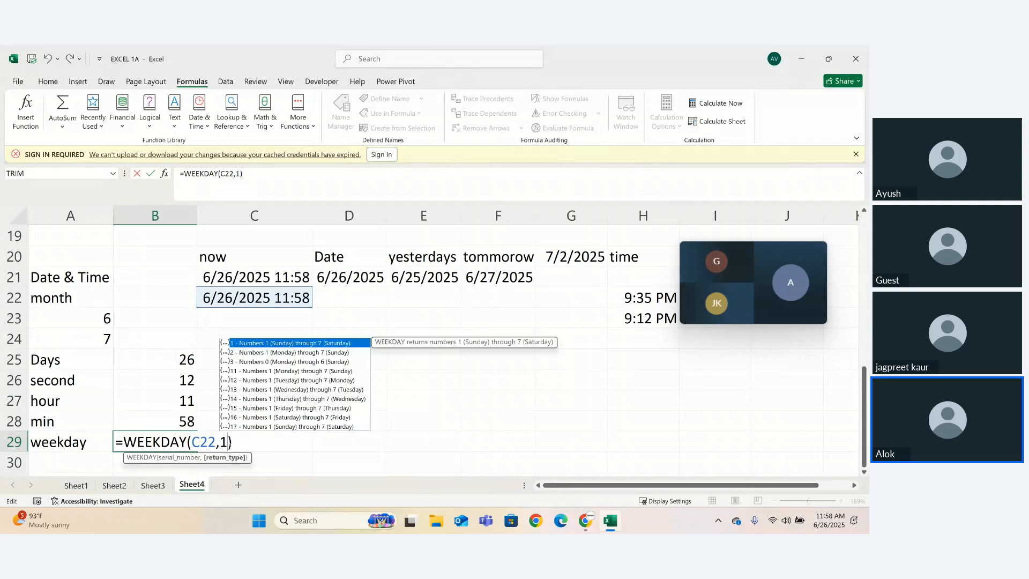
key("Return")
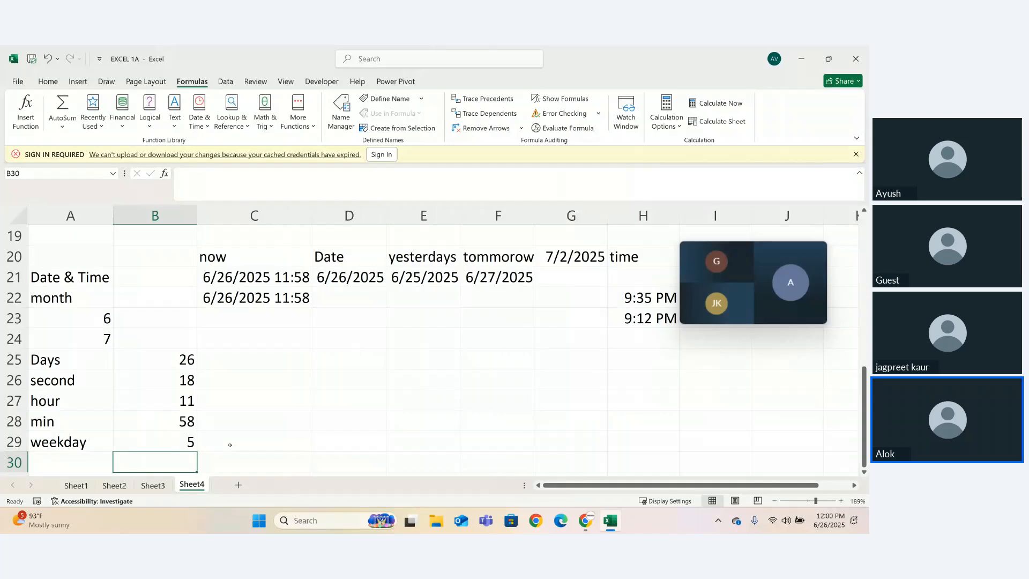
- Switch to the Zoho Meeting tab in the browser to check the session, and return to the Excel workbook
mouse_move(755, 284)
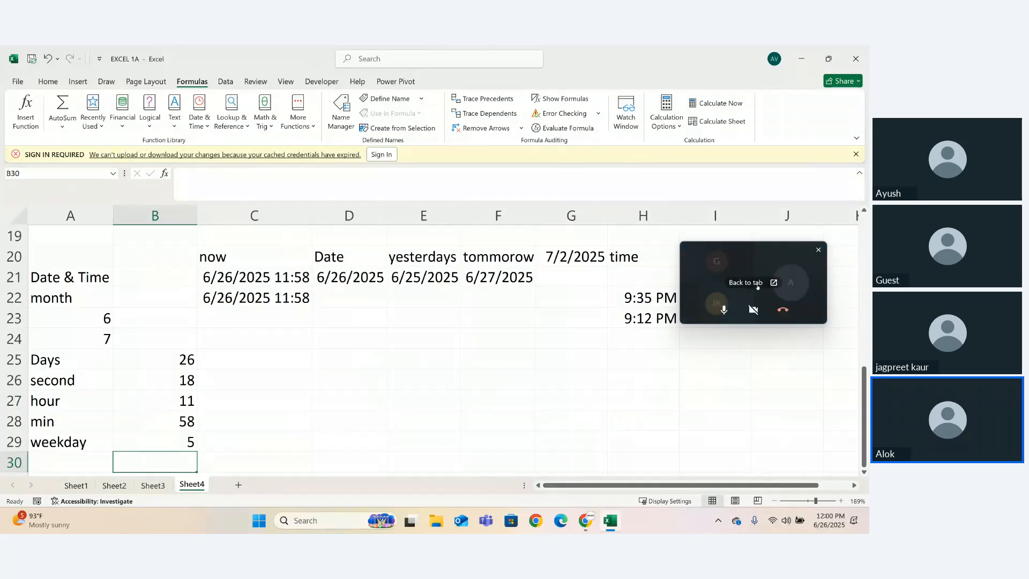
left_click(756, 287)
left_click(745, 283)
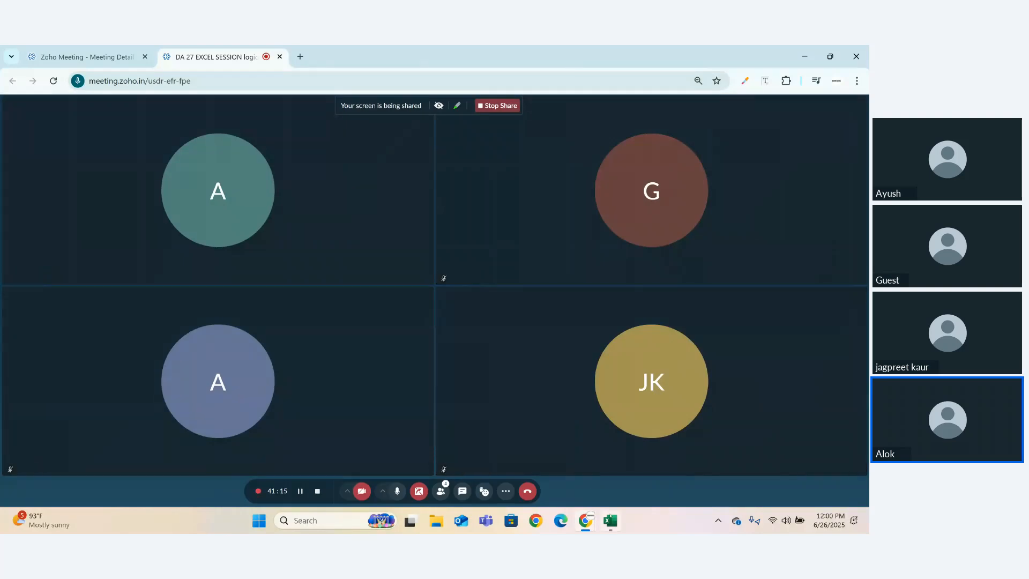
key("alt+Tab")
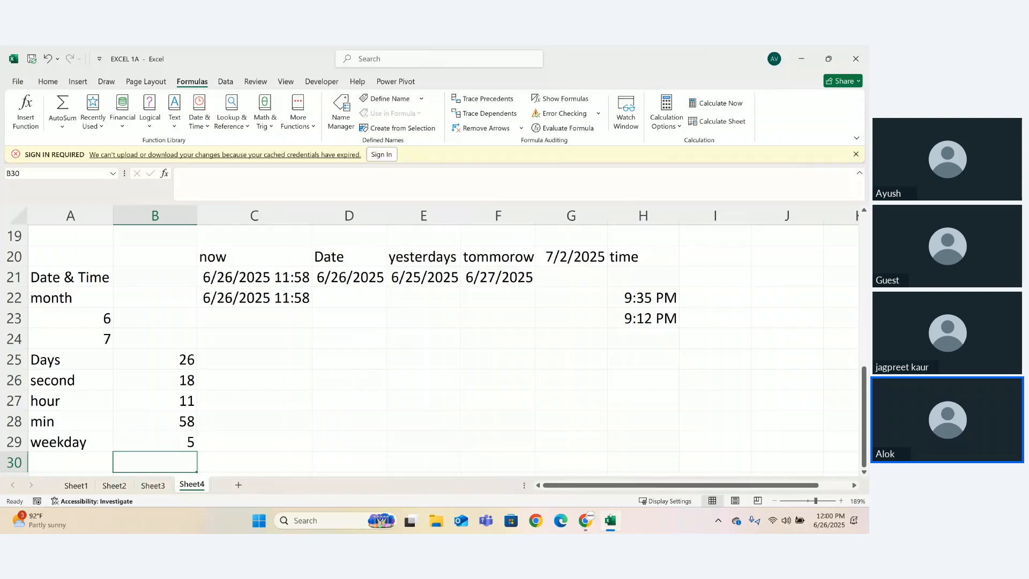
left_click(610, 518)
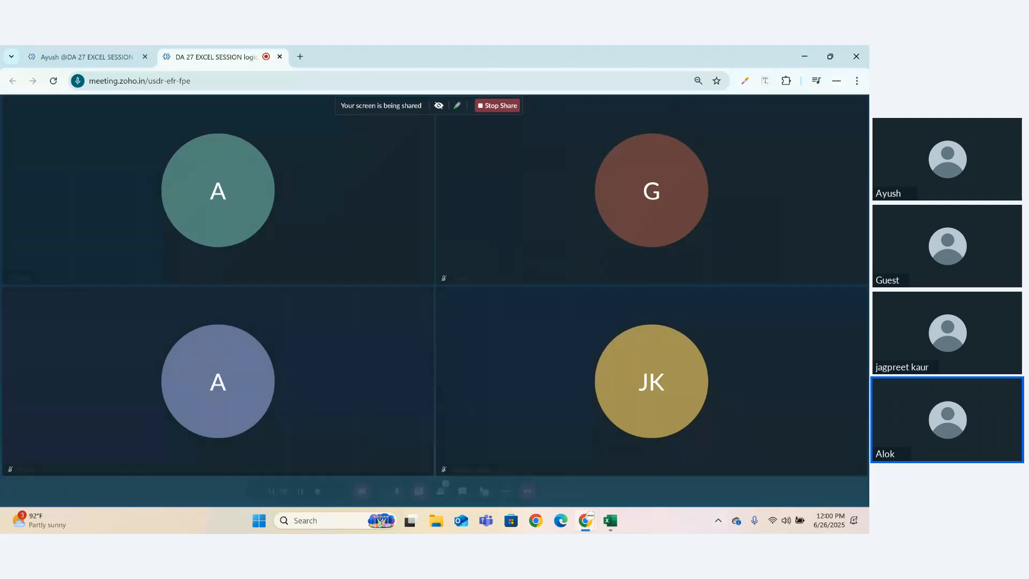
key("alt+Tab")
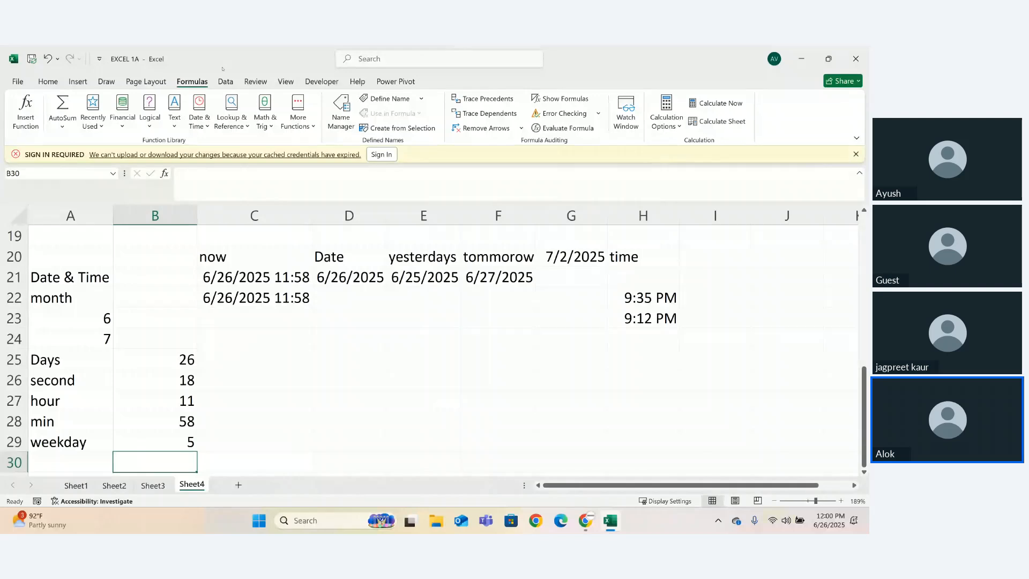
- Look through the date and time functions down to YEAR and add the heading "year" in cell A30
left_click(200, 122)
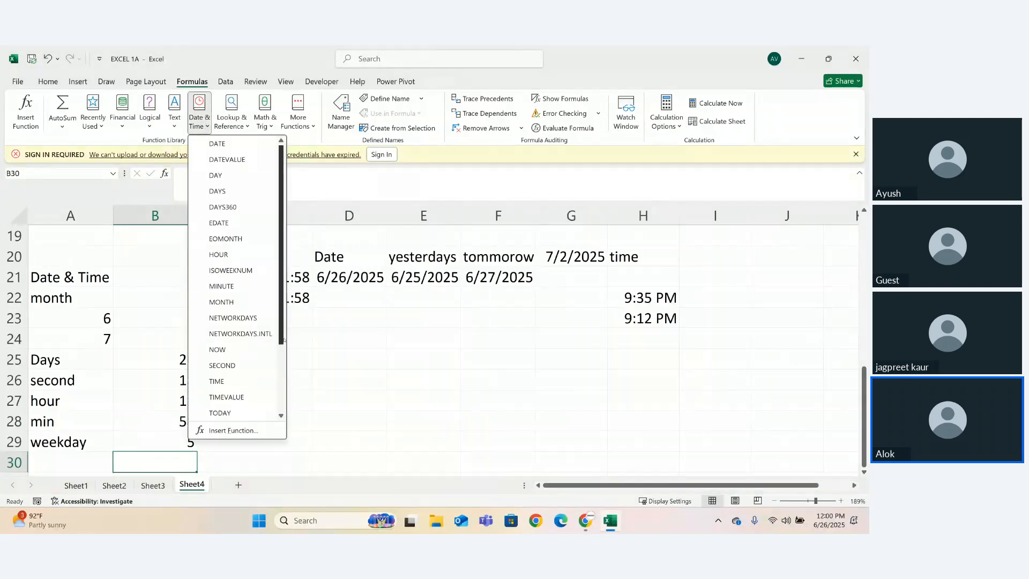
left_click_drag(281, 336, 284, 417)
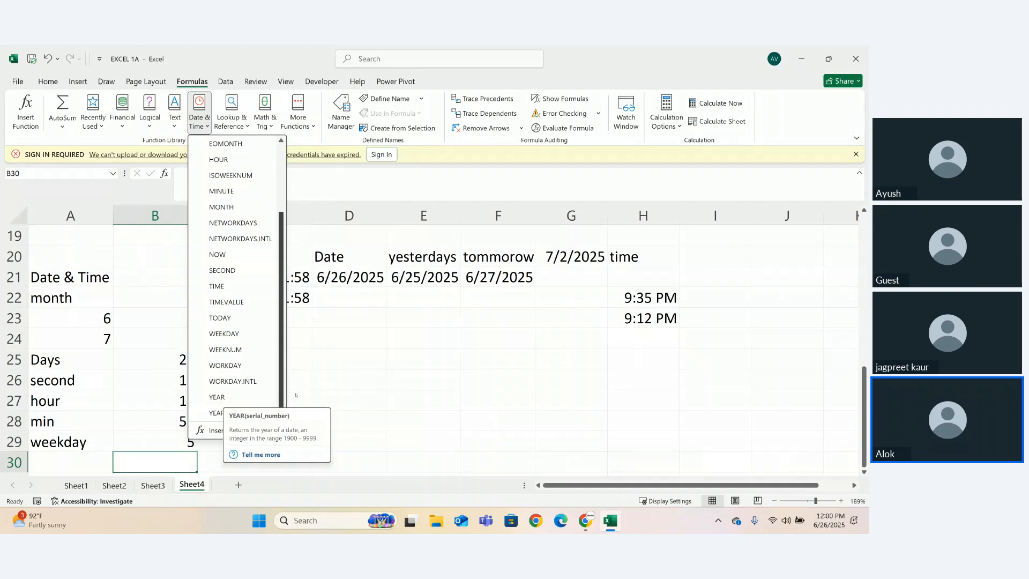
left_click(314, 393)
left_click(69, 455)
type("year")
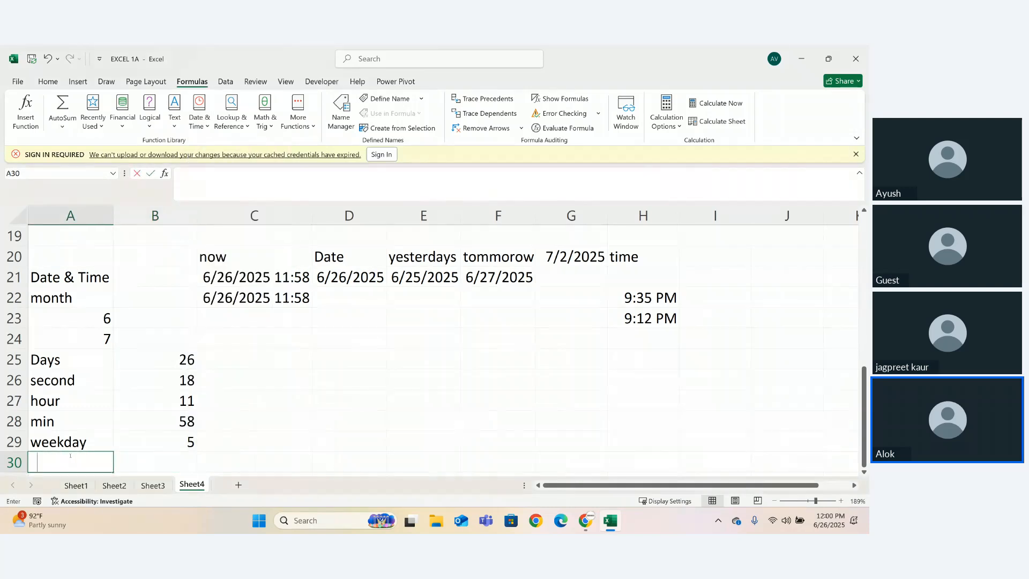
key("Tab")
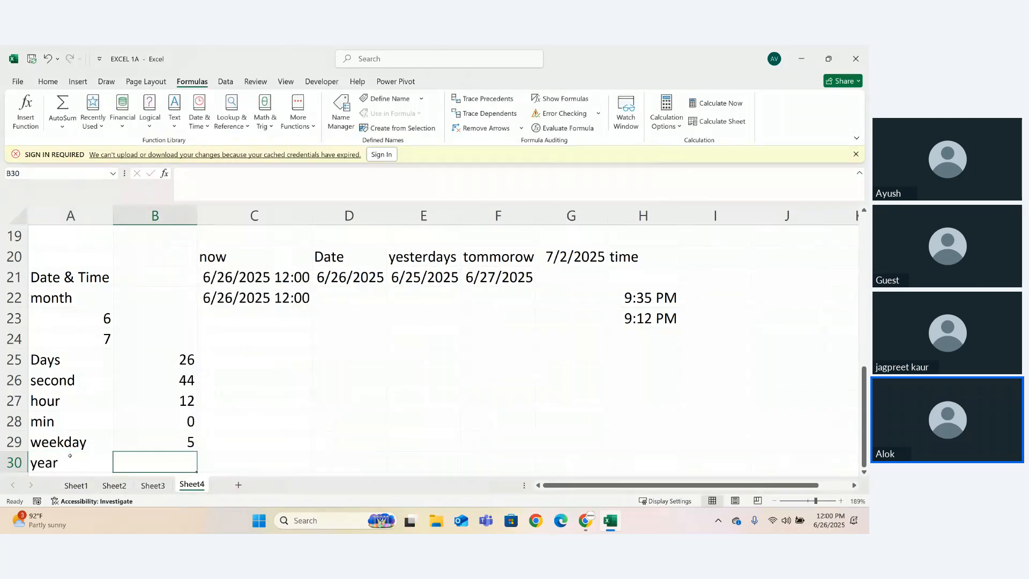
- Enter =YEAR(C22) in cell B30 to extract the year
type("=yea")
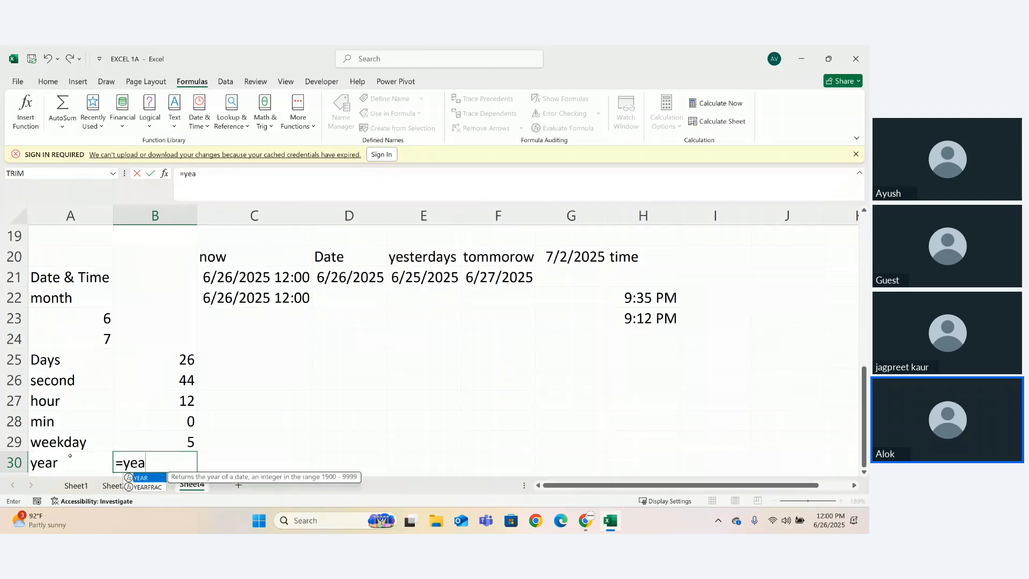
key("Tab")
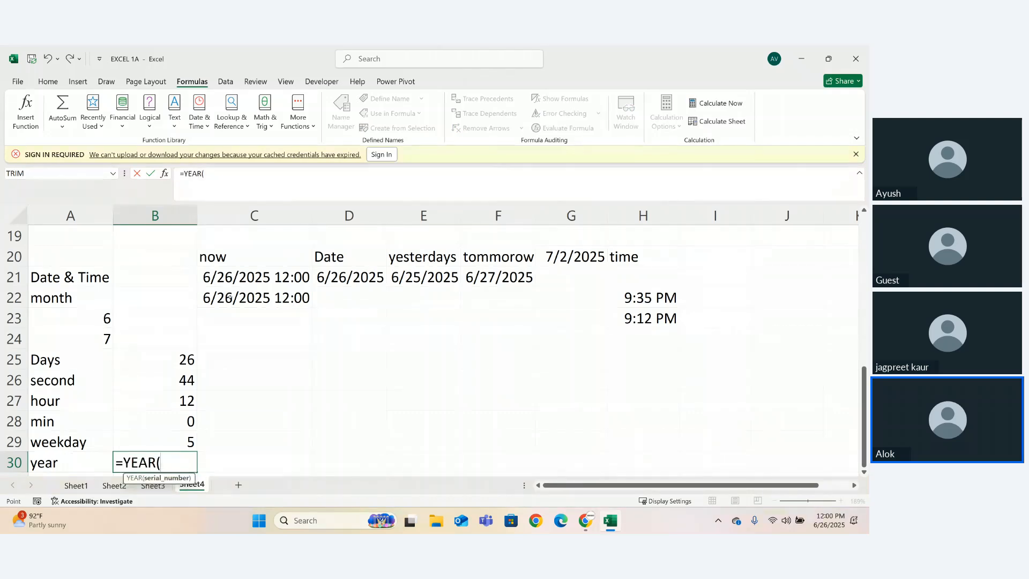
left_click(229, 298)
type(")")
key("Return")
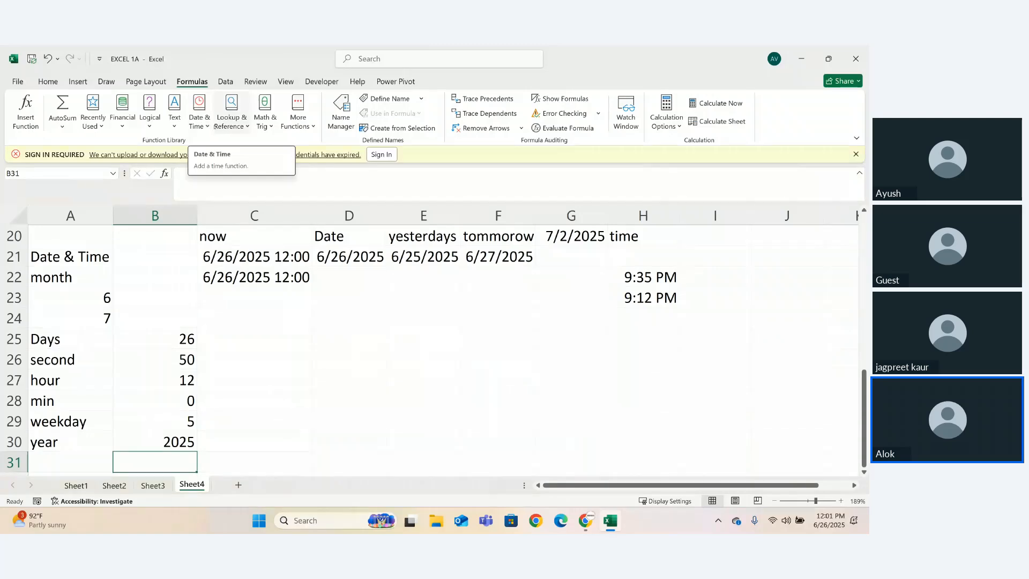
- Look through the date and time functions and add the heading "wordday" in cell A31
left_click(200, 119)
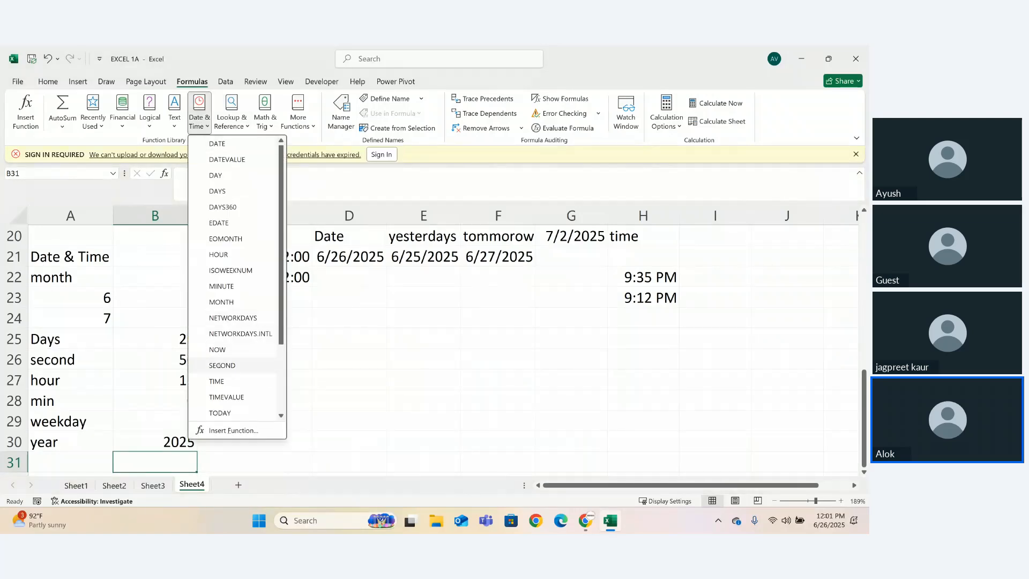
left_click_drag(284, 278, 278, 256)
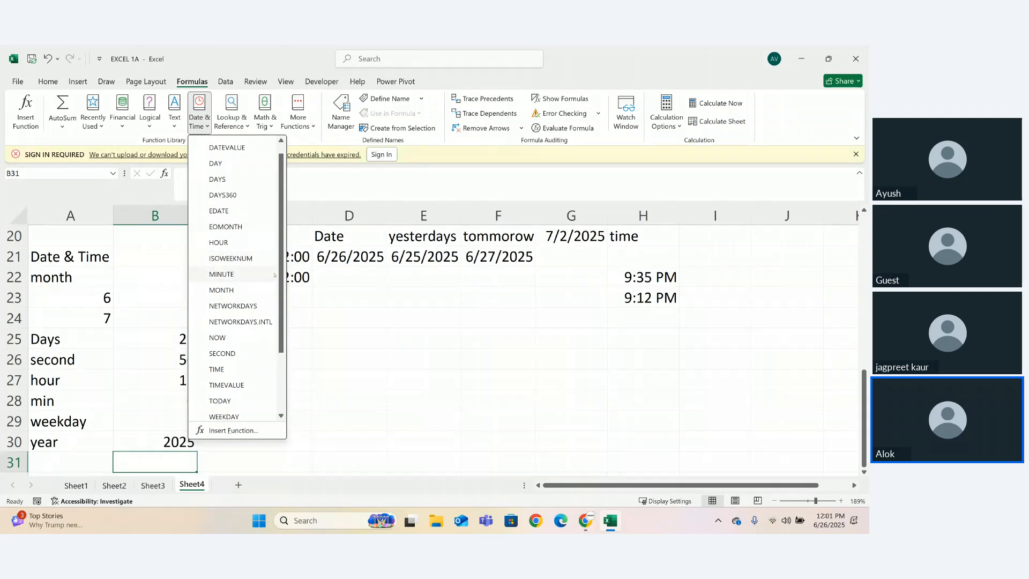
left_click(299, 338)
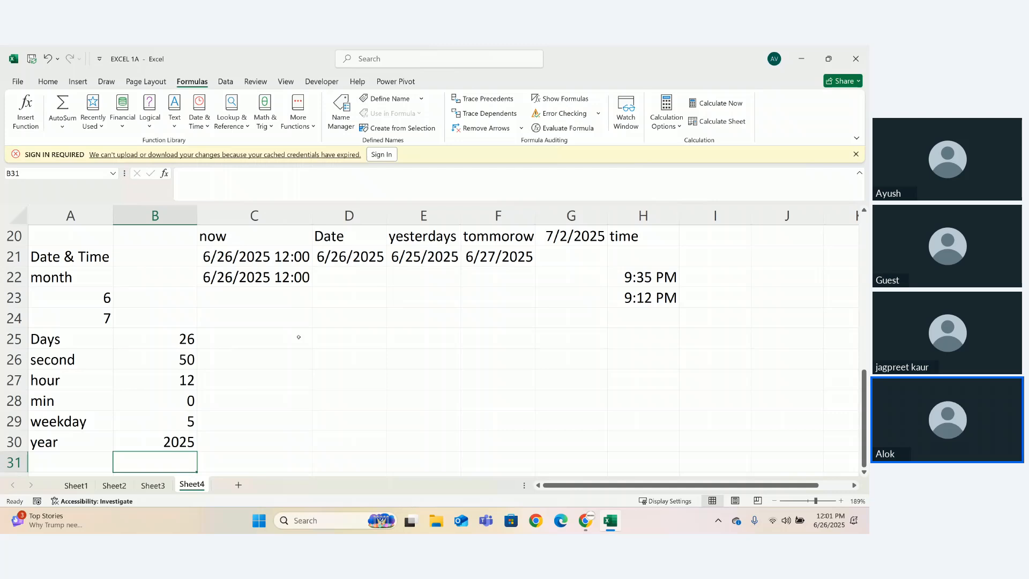
left_click(53, 466)
type("w")
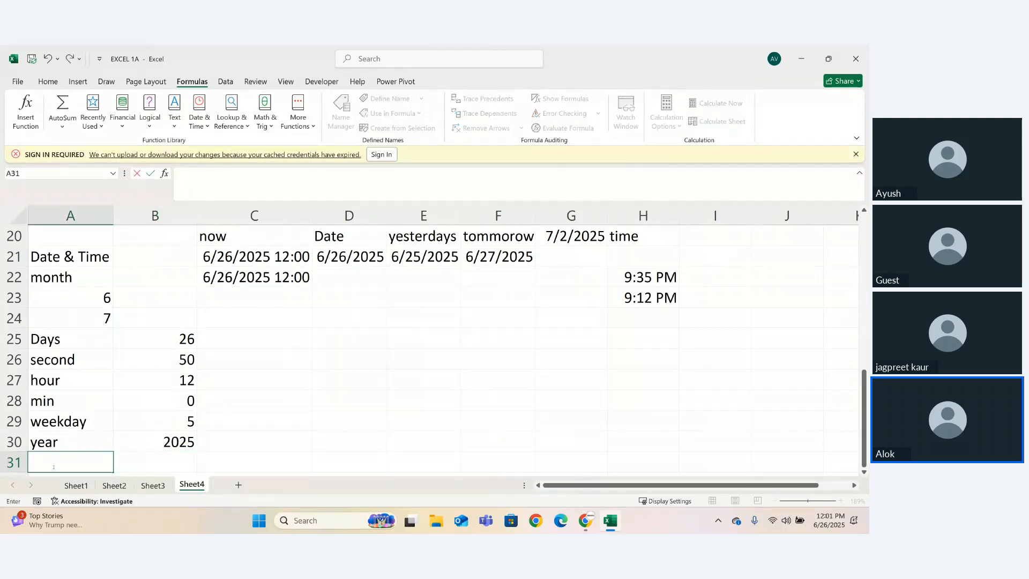
type("ordd")
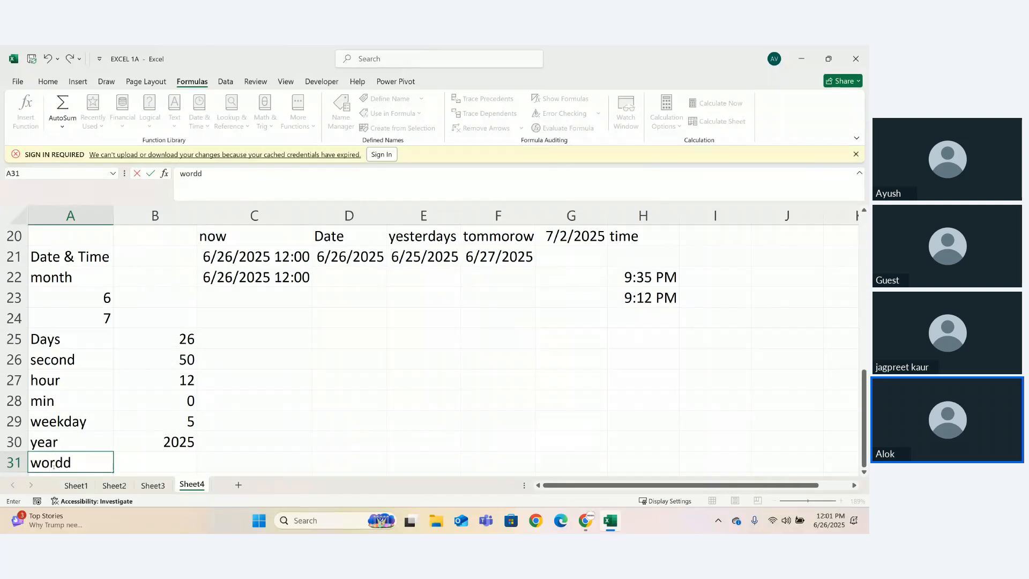
type("ay")
key("Tab")
type("=wo")
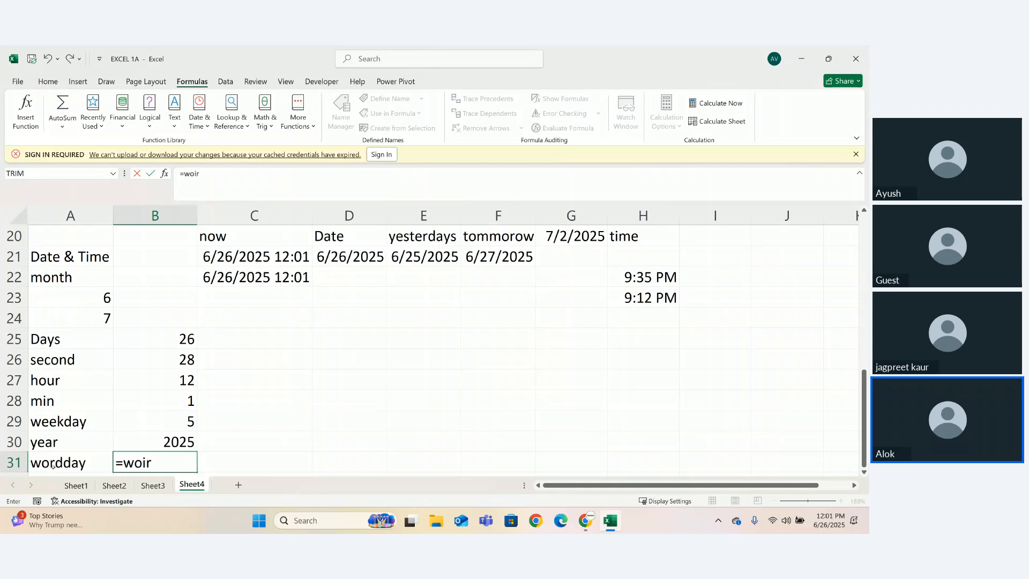
type("r")
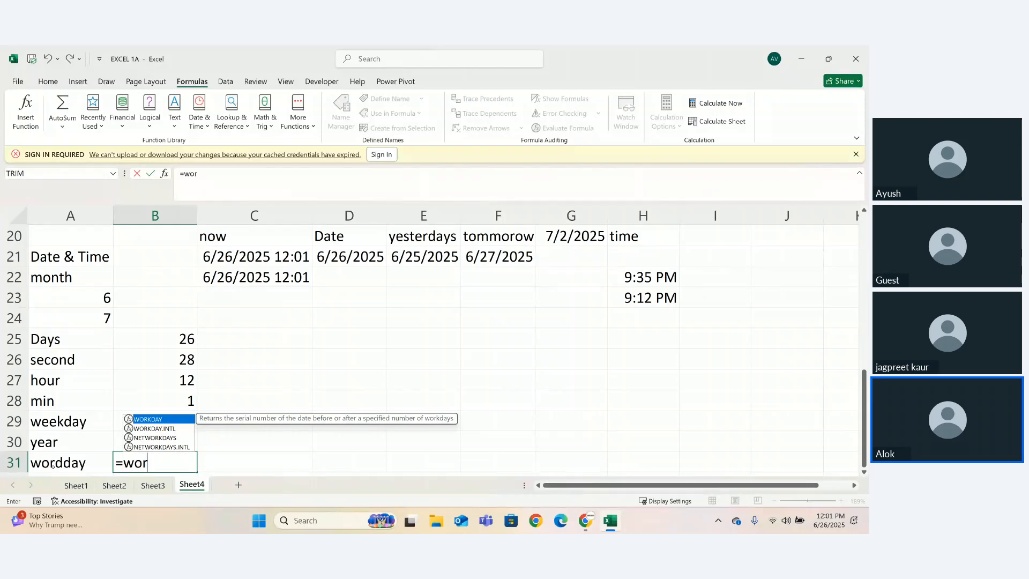
key("Tab")
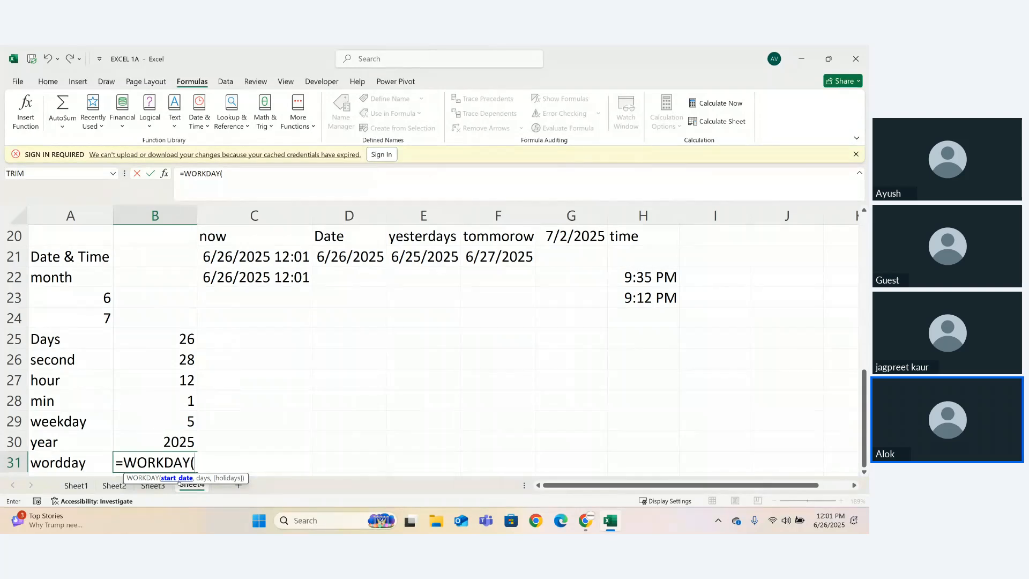
type("12,")
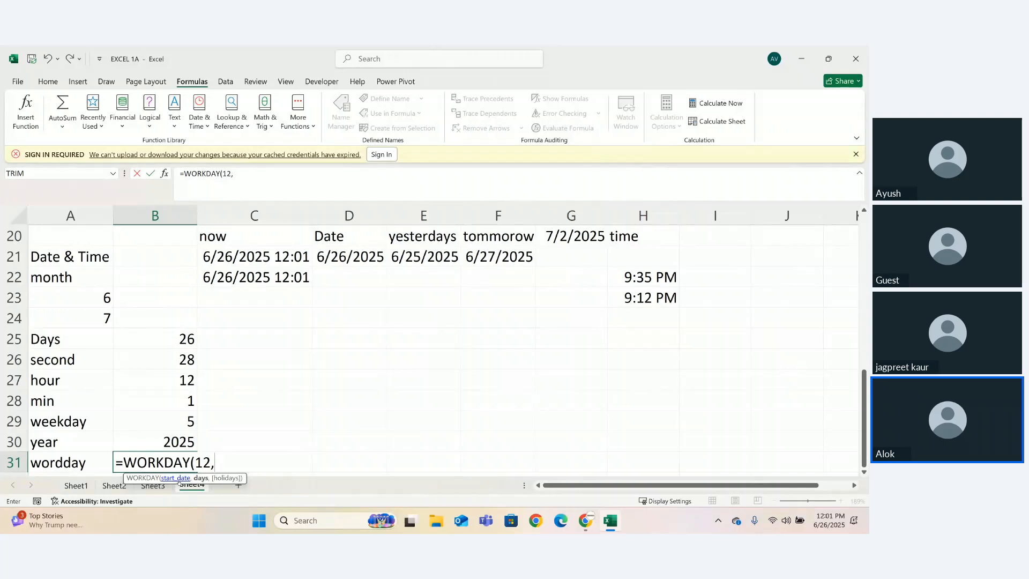
type("25")
key("BackSpace")
type("6")
key("BackSpace")
key("BackSpace")
key("BackSpace")
key("BackSpace")
key("BackSpace")
key("BackSpace")
key("BackSpace")
key("BackSpace")
key("BackSpace")
key("BackSpace")
key("BackSpace")
key("BackSpace")
key("BackSpace")
key("BackSpace")
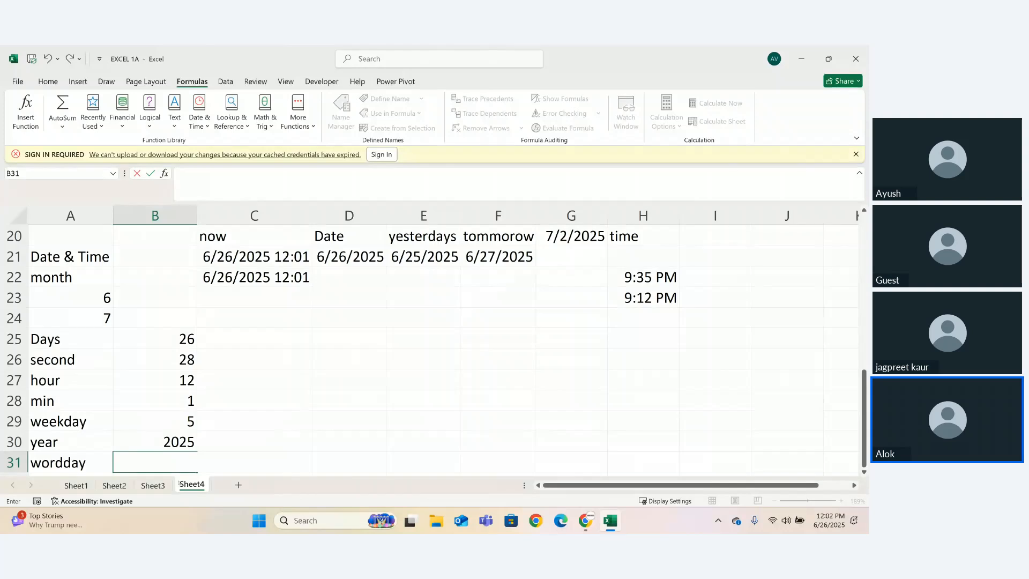
type("wor")
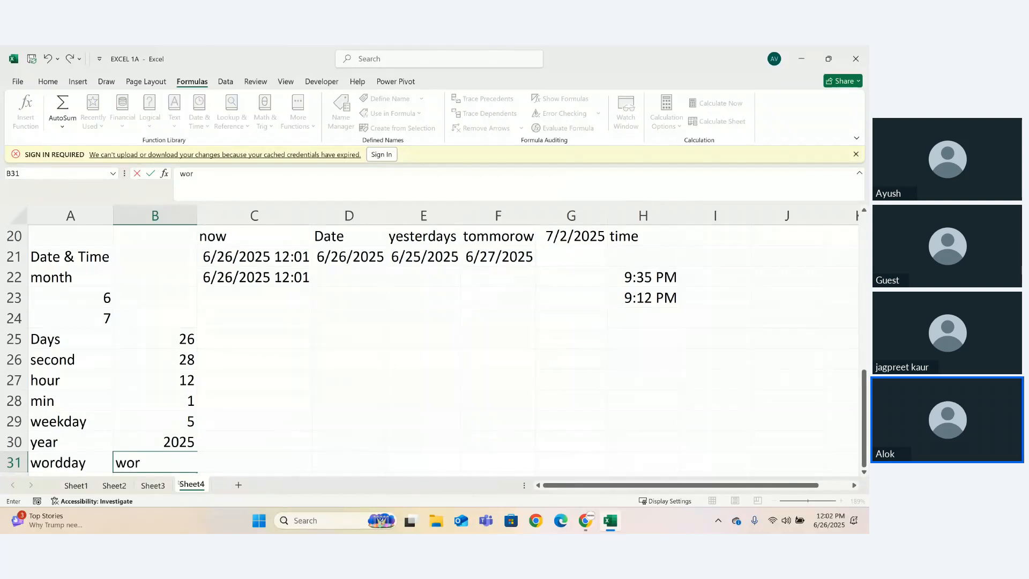
key("BackSpace")
key("BackSpace")
key("BackSpace")
- Enter =WORKDAY(28/05/2025,29,2) in cell B31
type("=word")
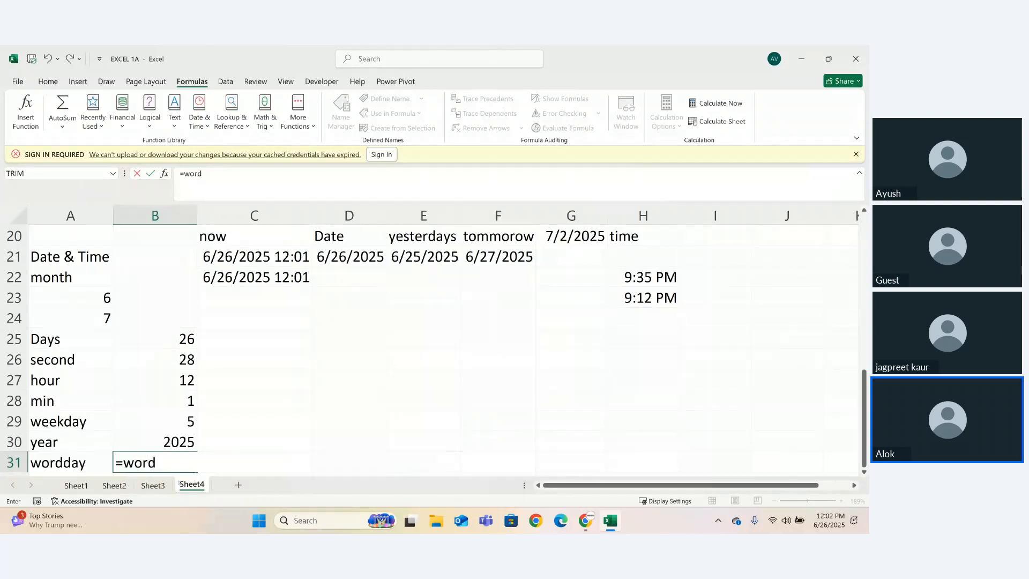
key("BackSpace")
type("k")
key("Tab")
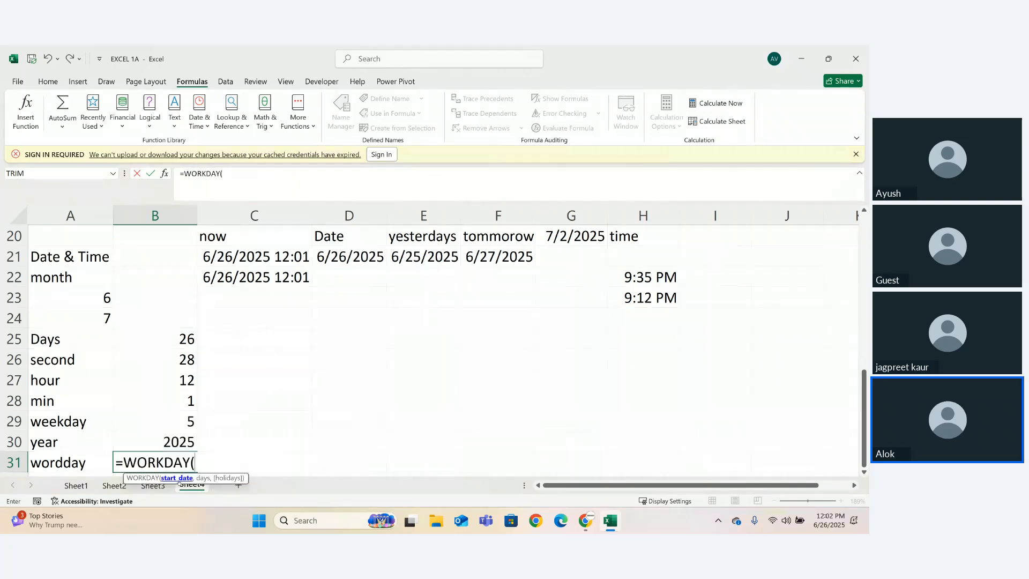
type("28/")
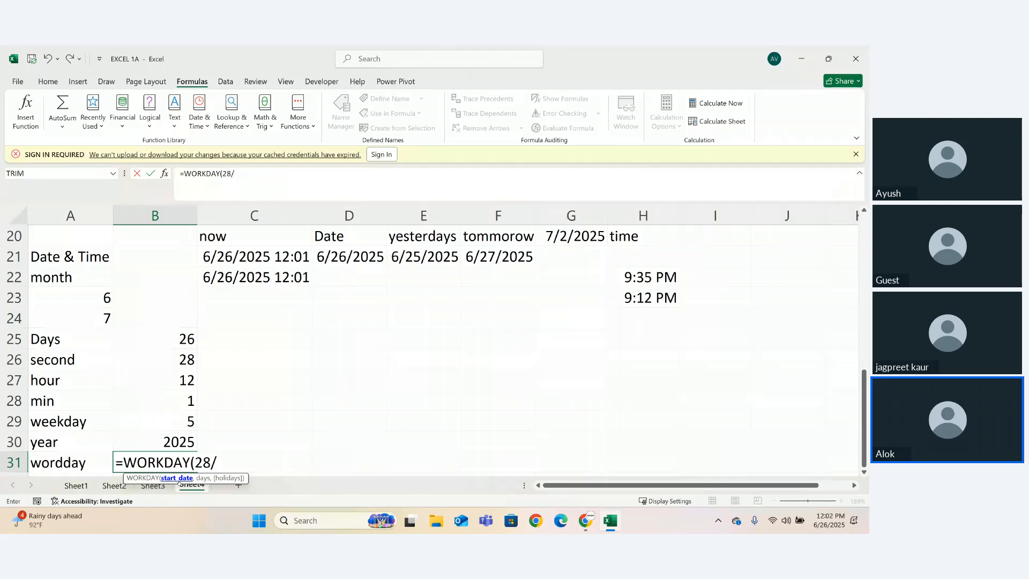
type("05/2025,")
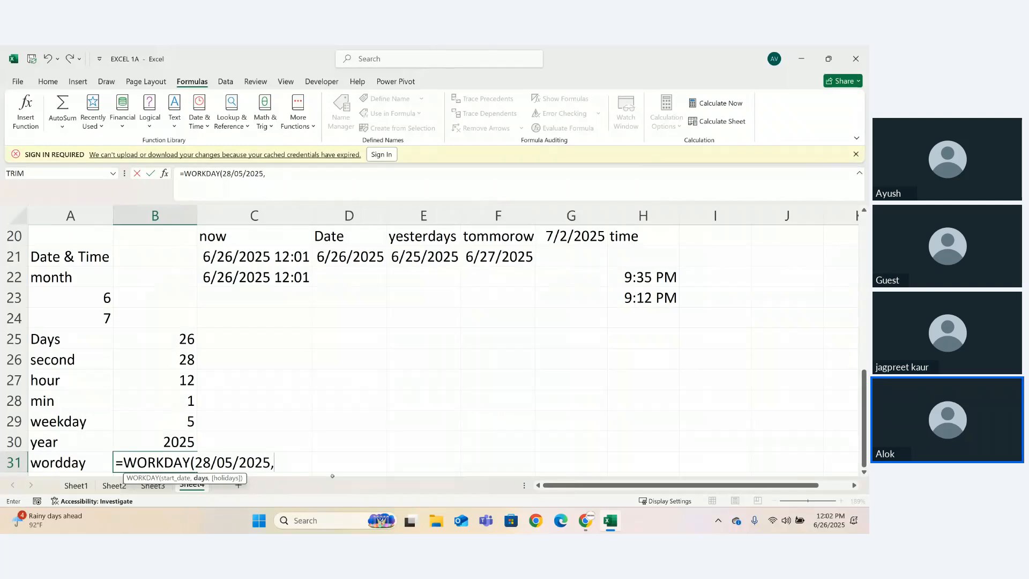
type("29,")
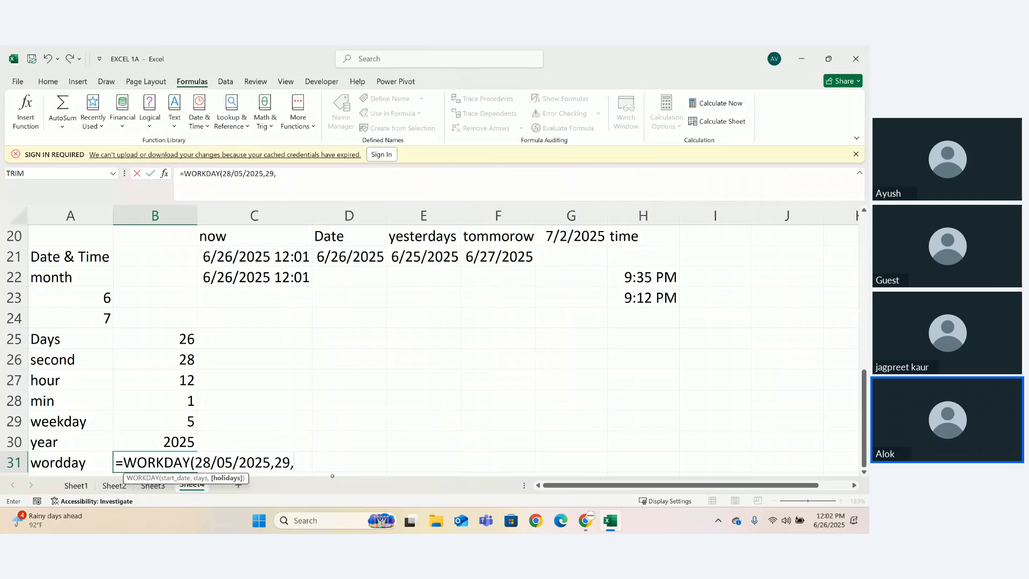
type("2)")
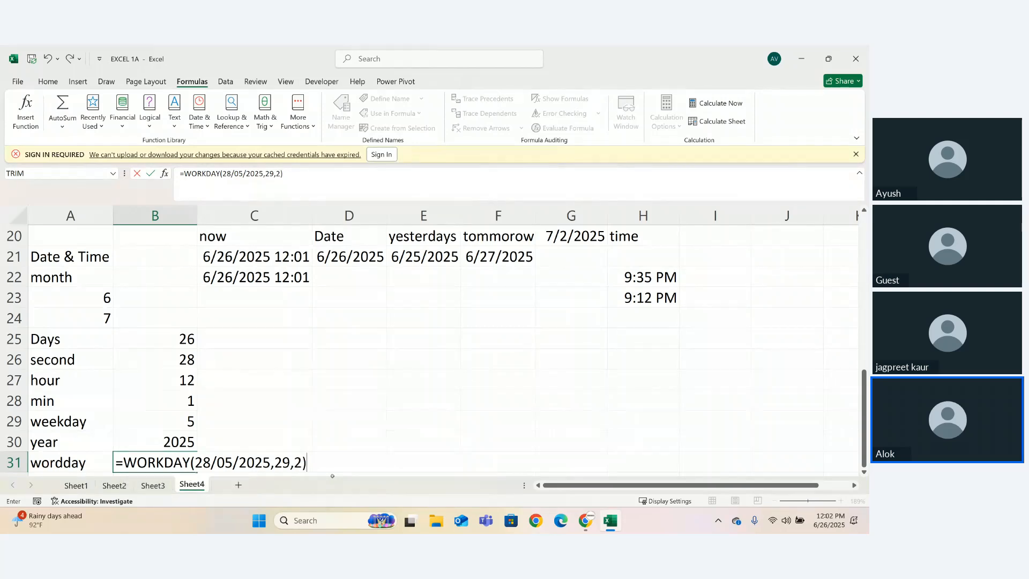
key("Return")
- Shorten the start date in B31 to 28 so the formula reads =WORKDAY(28,29,2), keeping the data in its cell
double_click(191, 442)
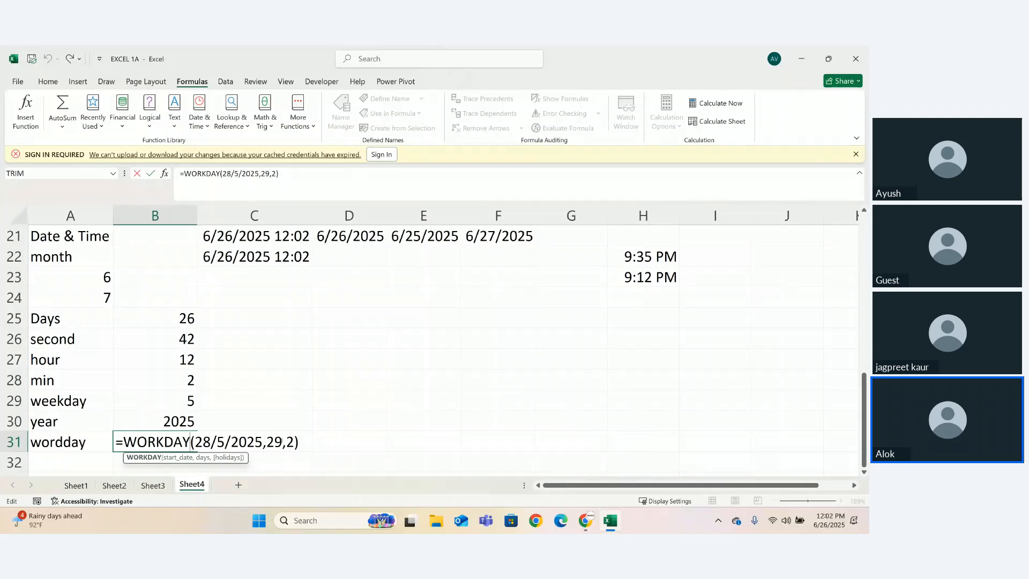
left_click_drag(263, 442, 217, 445)
key("BackSpace")
key("BackSpace")
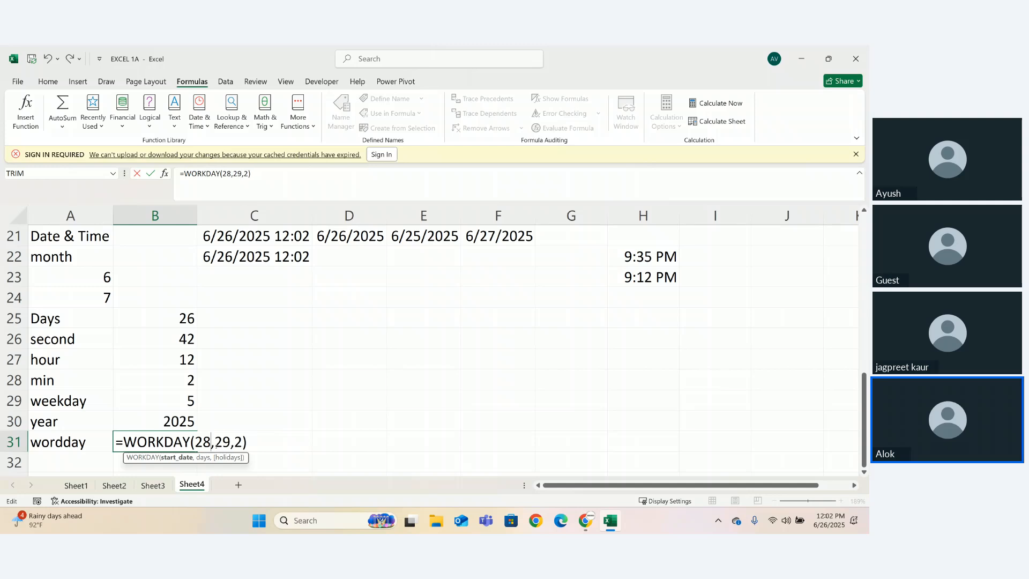
key("Return")
left_click_drag(182, 452, 181, 440)
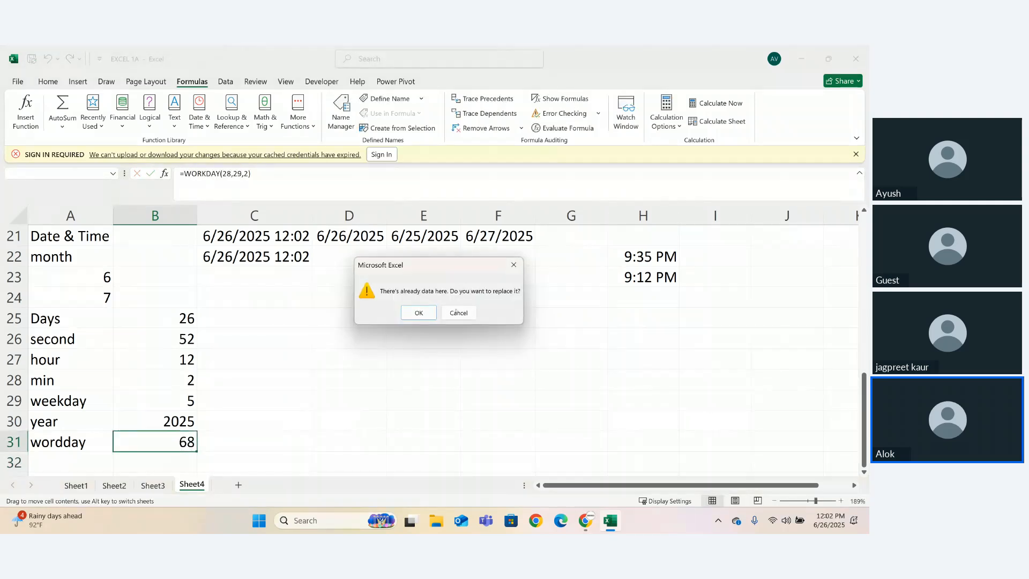
left_click(453, 313)
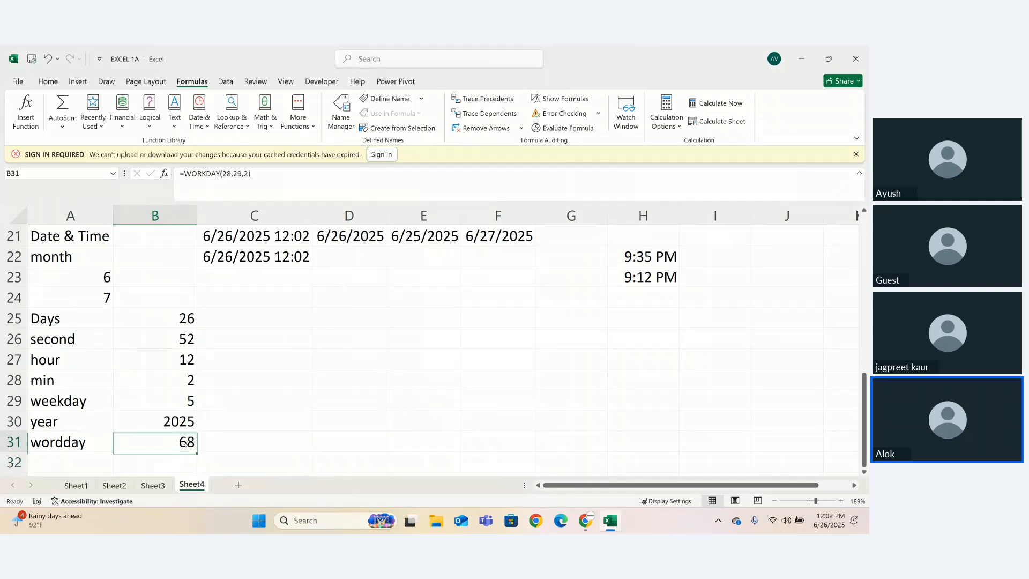
- Review the start date, days and holidays arguments of the WORKDAY formula in B31
double_click(190, 445)
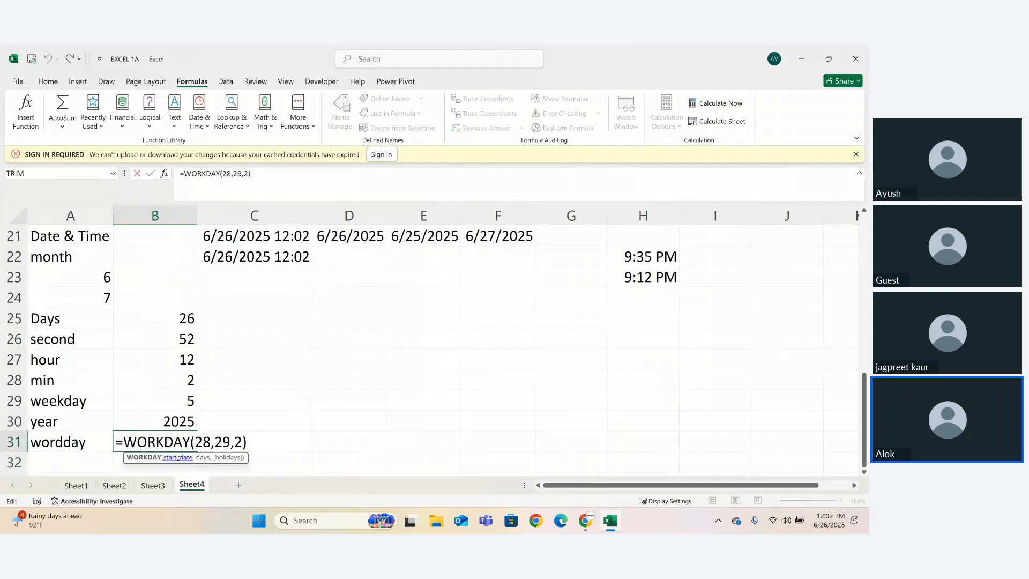
left_click(174, 457)
left_click(202, 457)
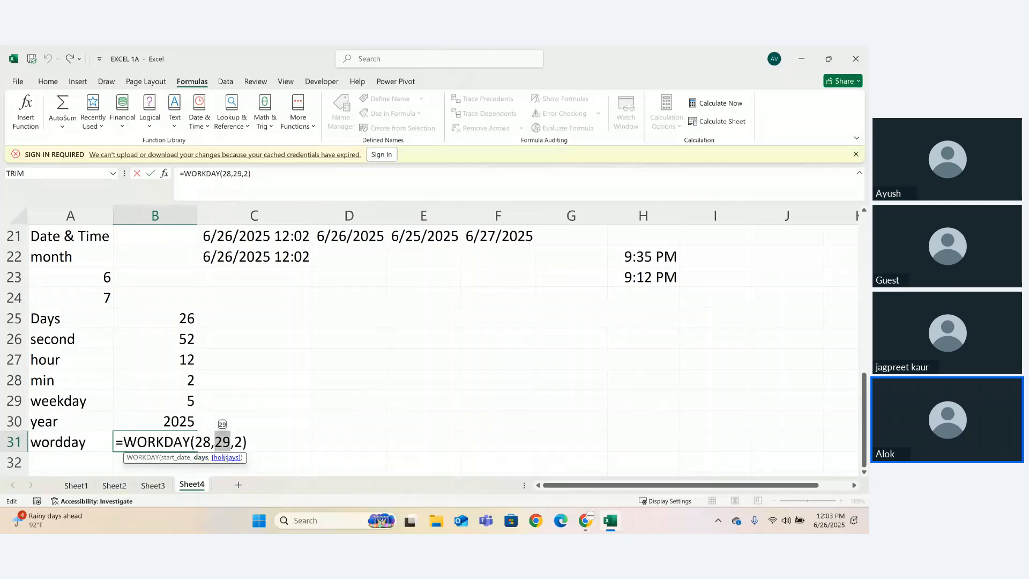
left_click(226, 457)
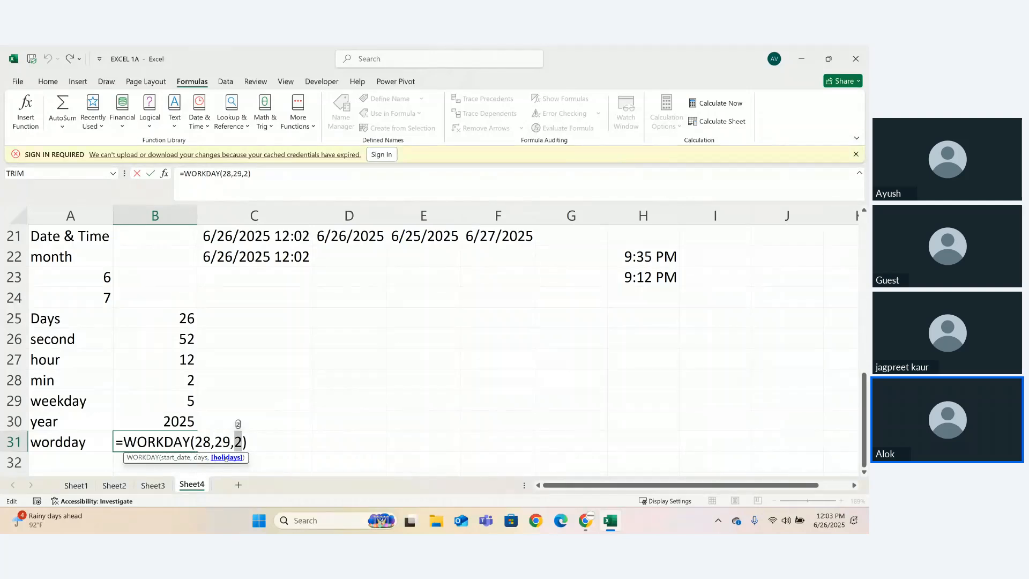
key("Return")
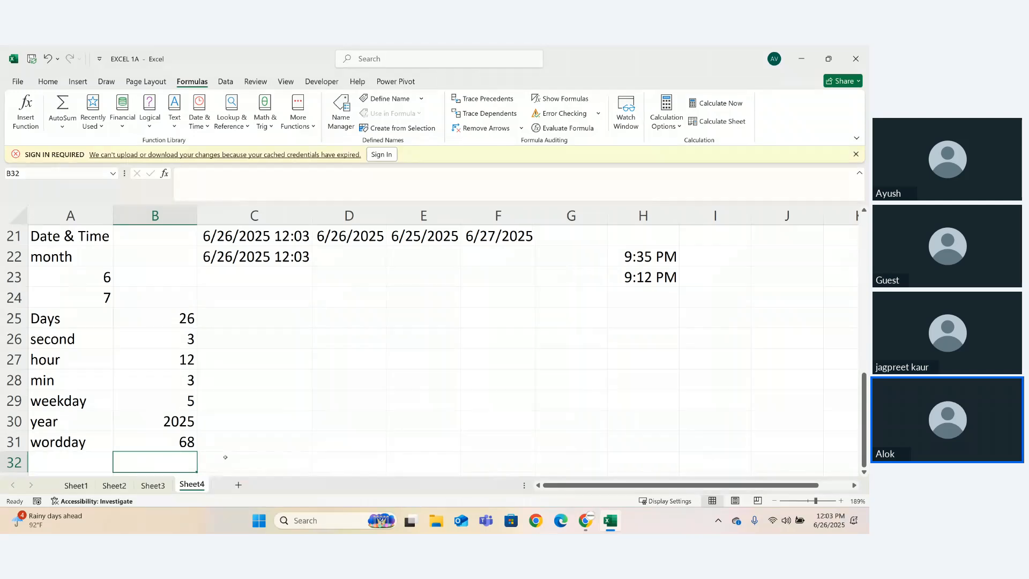
- Replace the start date in B31 with a reference to C22 so the formula reads =WORKDAY(C22,29,2)
double_click(190, 442)
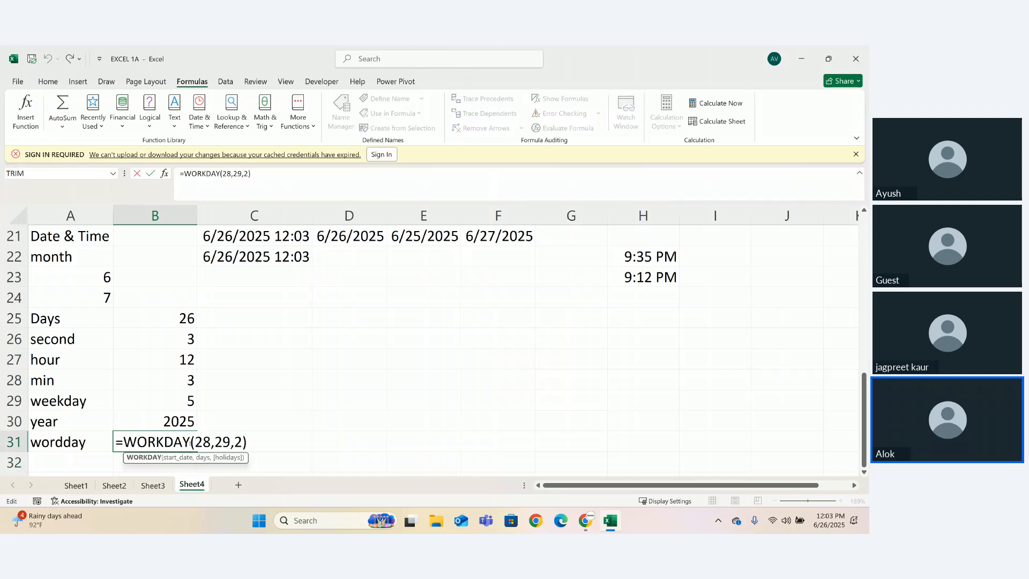
left_click(179, 458)
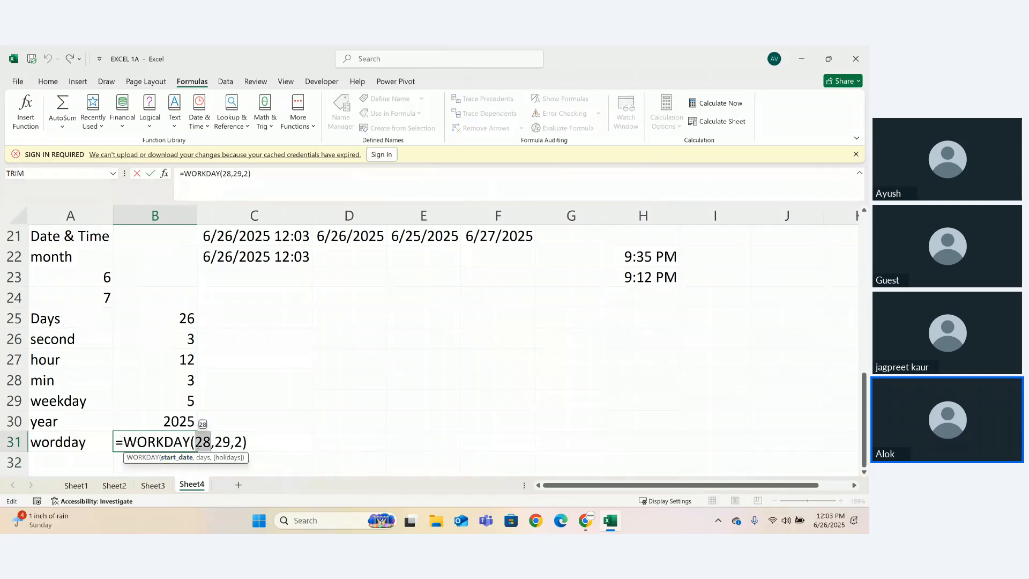
key("BackSpace")
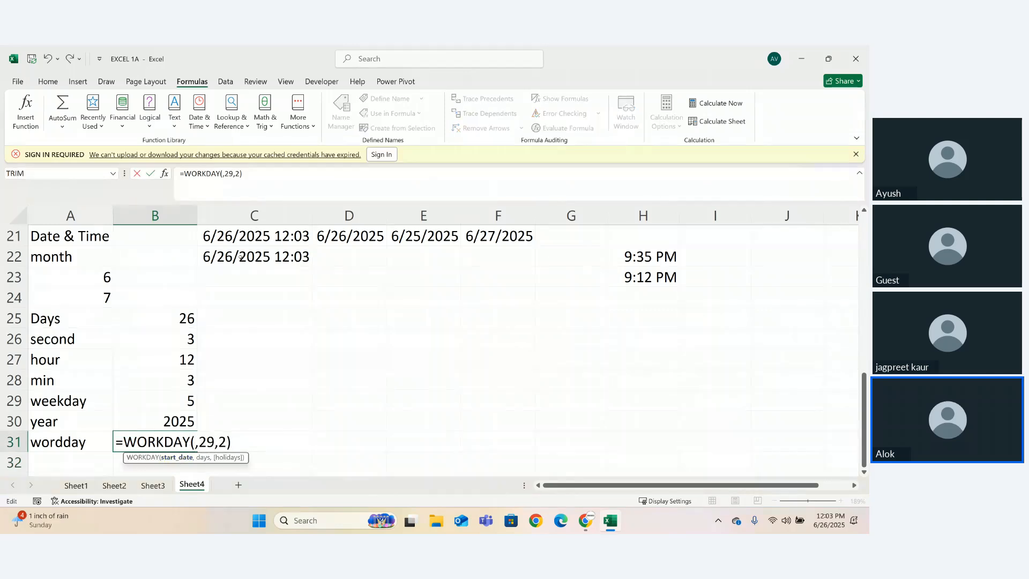
left_click(240, 257)
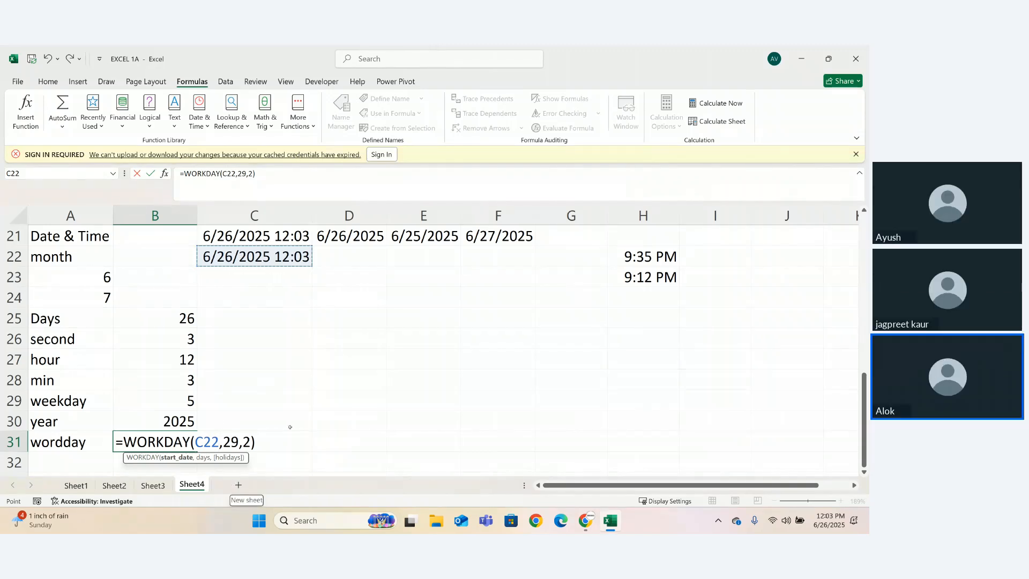
key("Return")
- Replace the C22 and 29 arguments of the WORKDAY formula in B31 with 1 so it reads =WORKDAY(1,2)
left_click(191, 440)
double_click(192, 441)
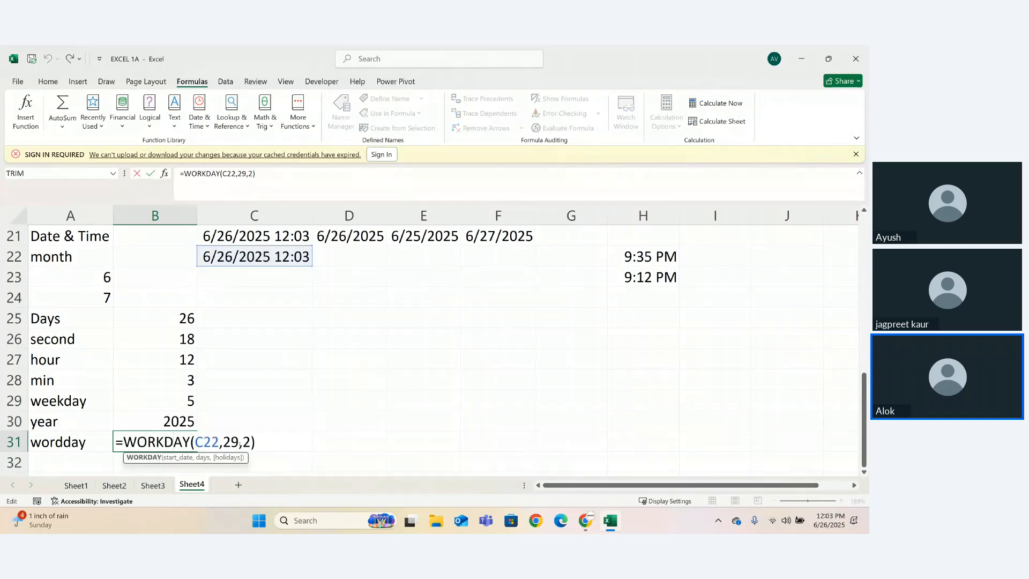
left_click(239, 442)
key("BackSpace")
key("BackSpace")
key("BackSpace")
key("BackSpace")
key("BackSpace")
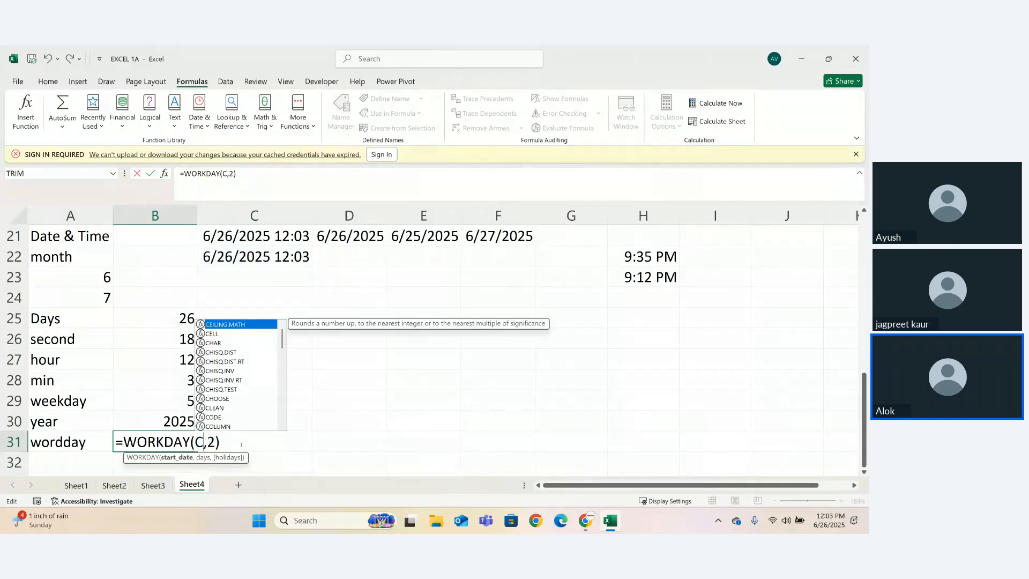
key("BackSpace")
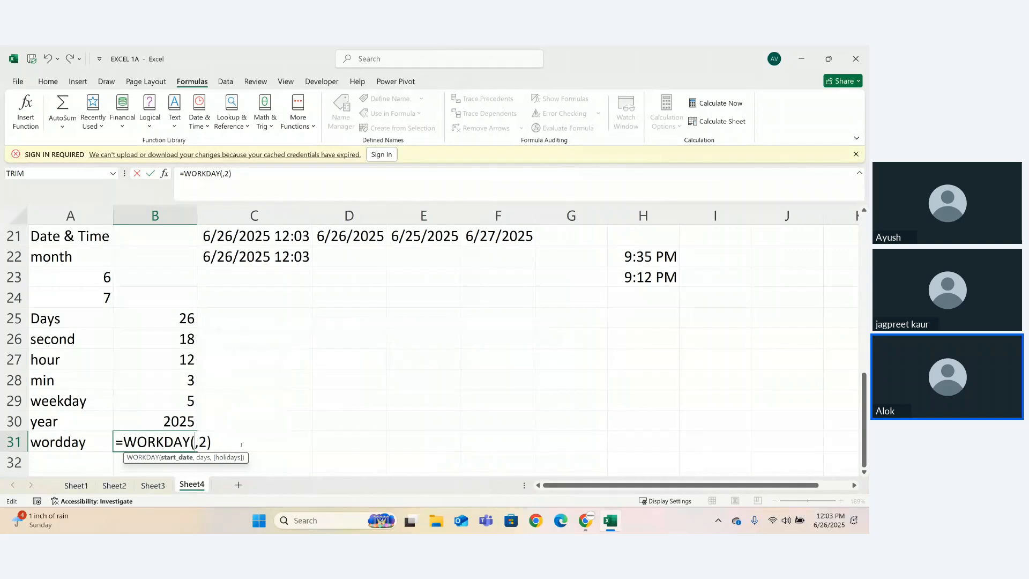
type("2")
key("BackSpace")
type("1")
key("Return")
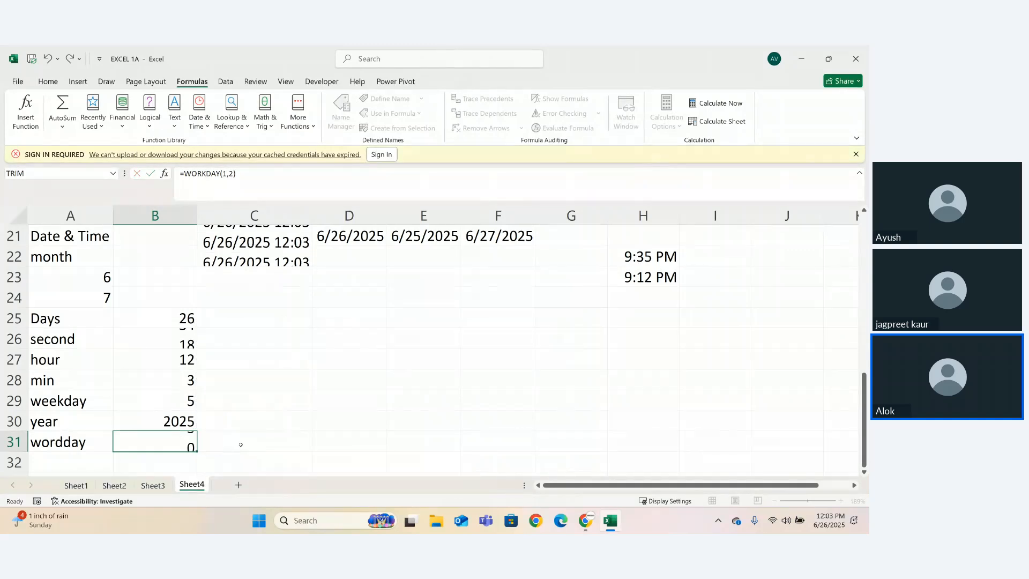
- Add a holidays argument of 1 to the formula in B31 so it reads =WORKDAY(1,2,1)
key("Up")
key("F2")
left_click(195, 441)
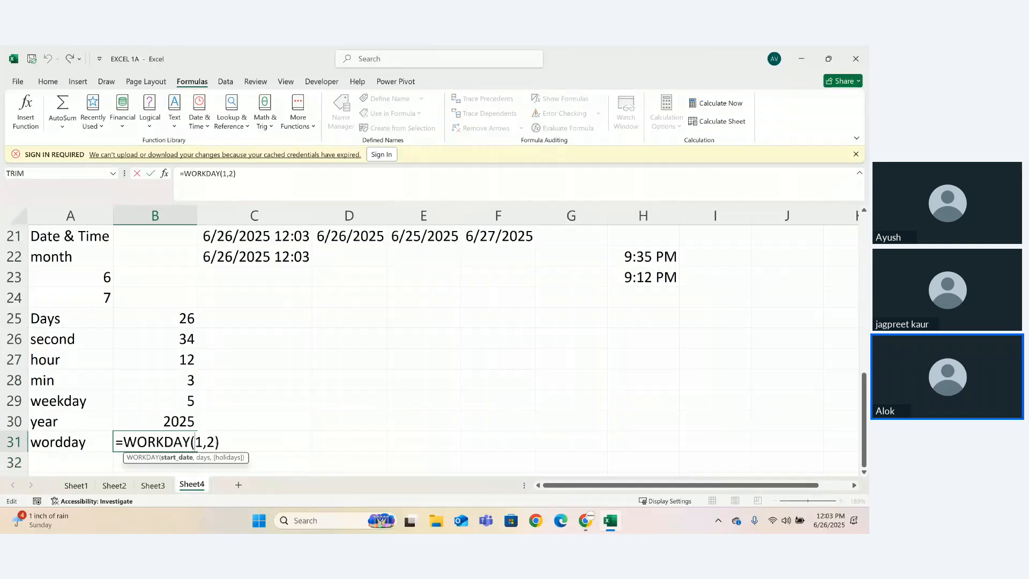
left_click(215, 442)
type(",")
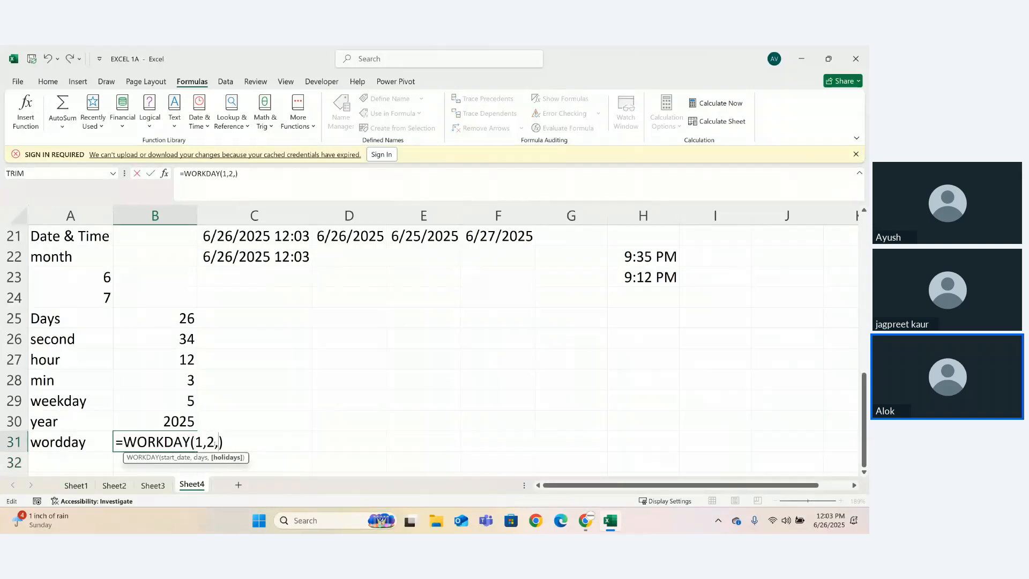
type("1")
key("Return")
double_click(176, 445)
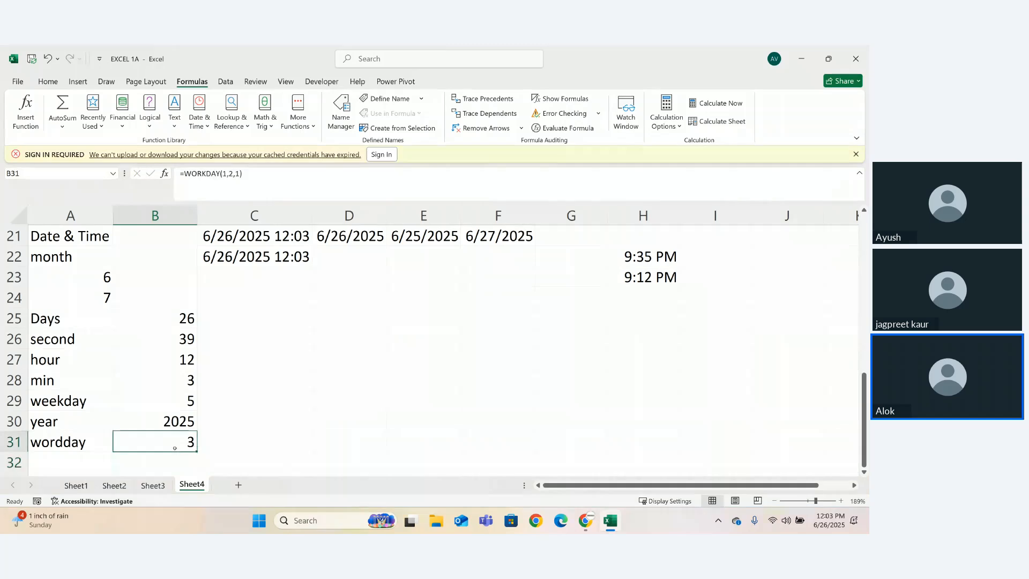
left_click(198, 443)
key("Return")
key("Return")
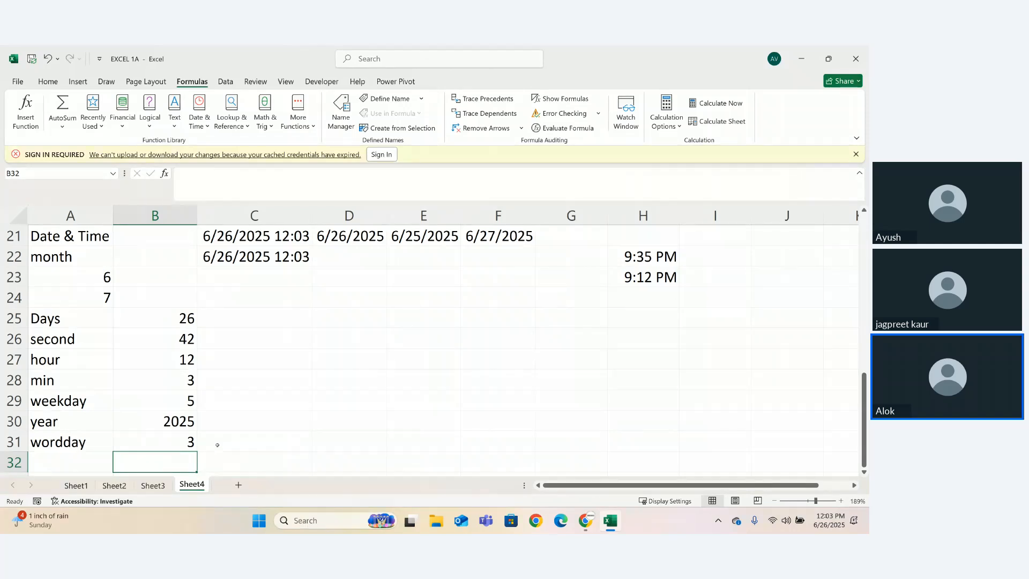
- Switch to the Zoho meeting in Chrome, return briefly to the Excel workbook, and bring the meeting back into view
left_click(585, 520)
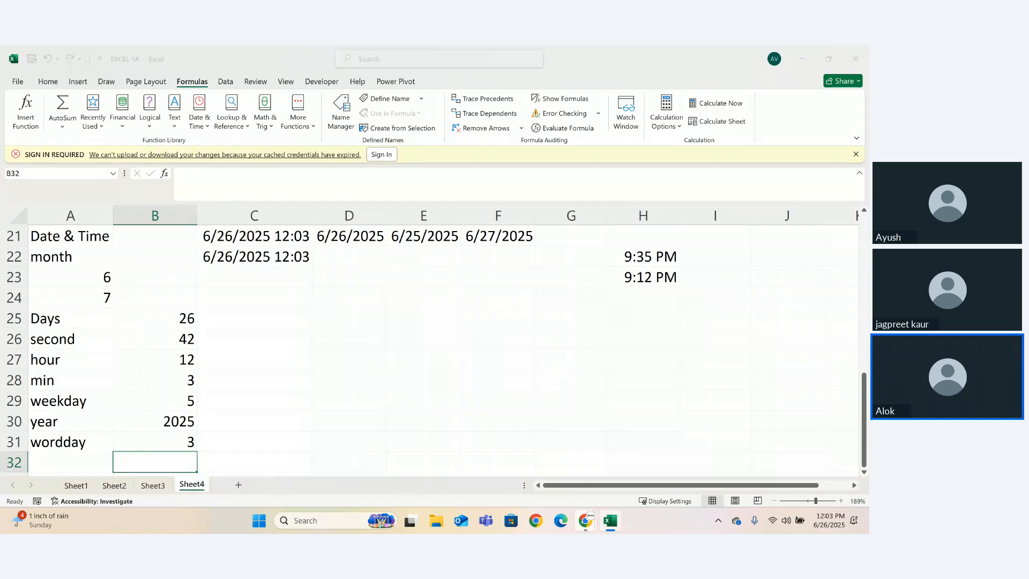
left_click(559, 469)
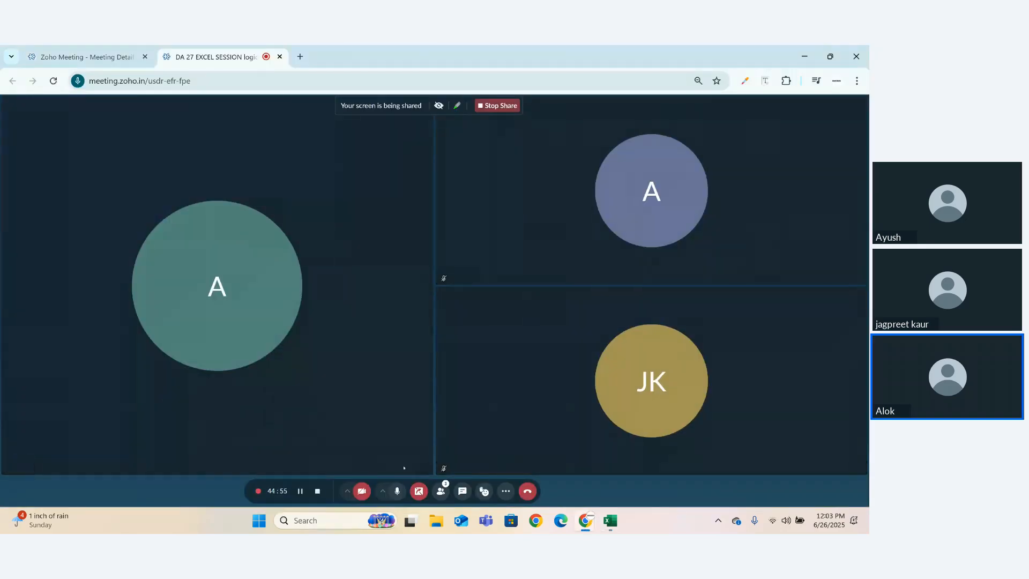
left_click(610, 521)
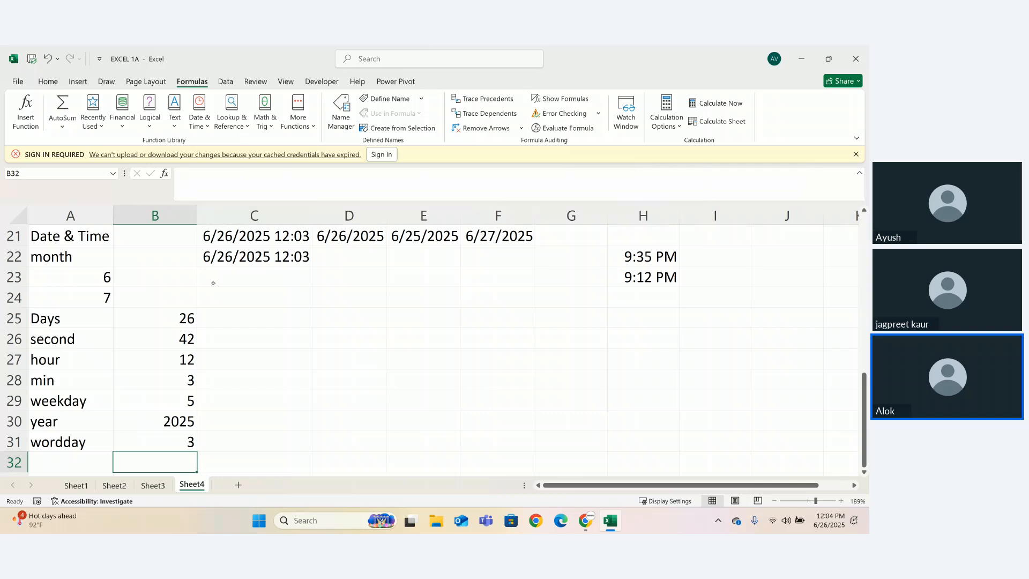
mouse_move(575, 512)
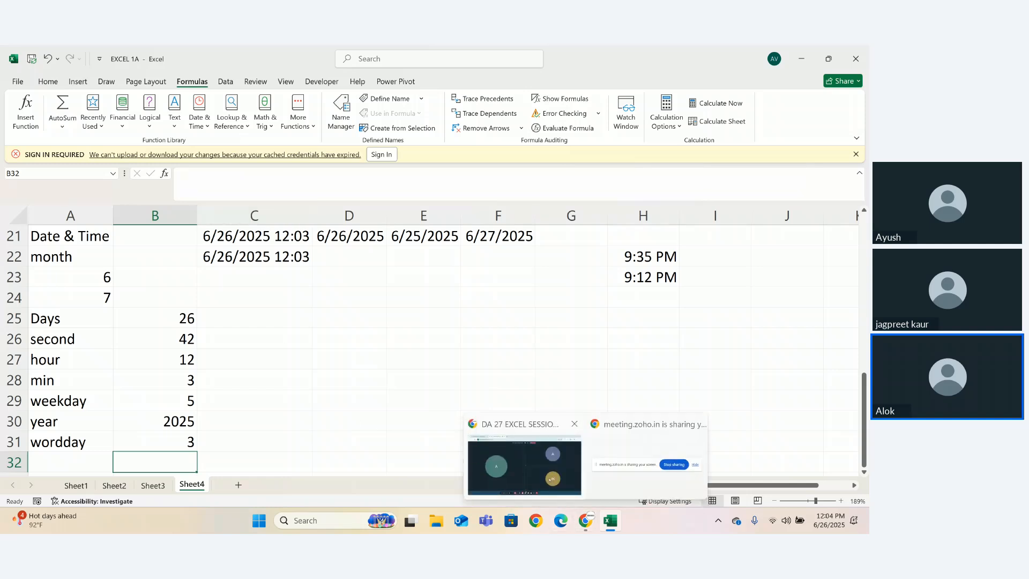
left_click(524, 464)
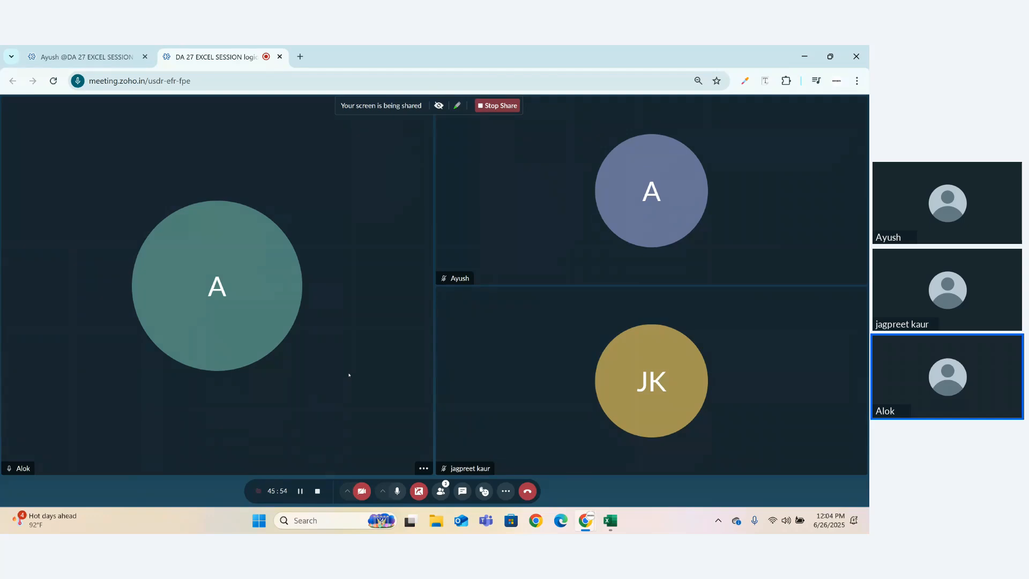